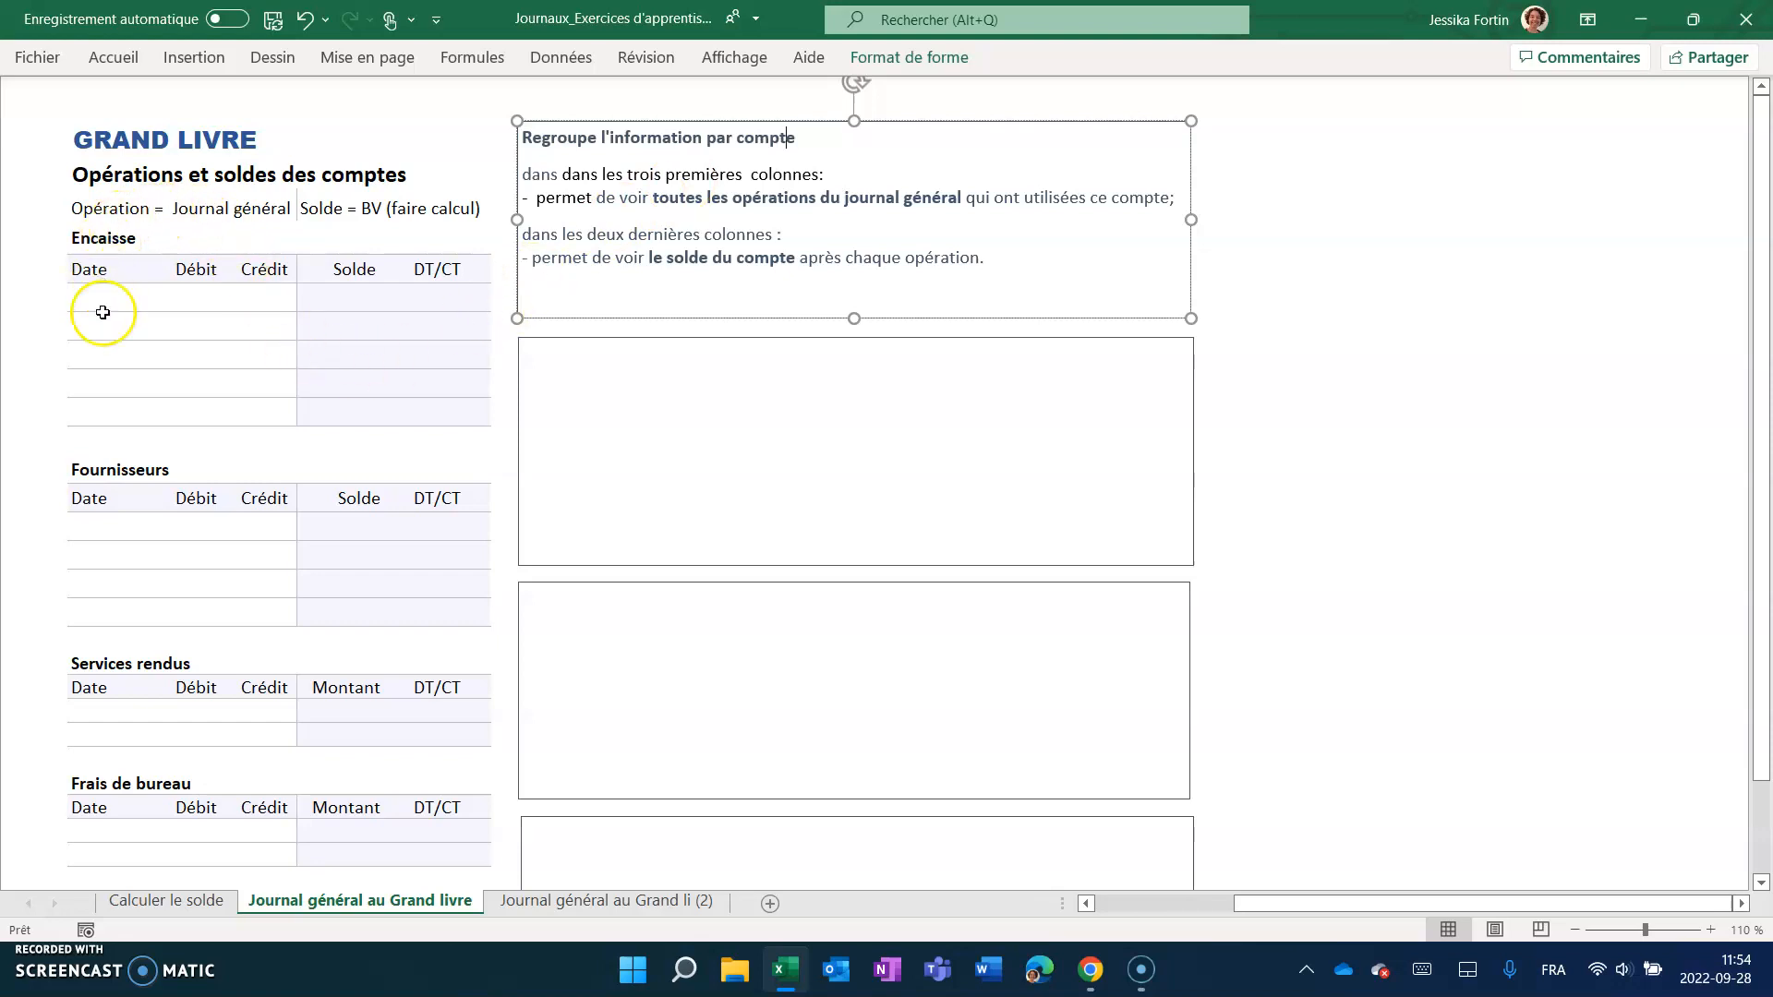
click(151, 363)
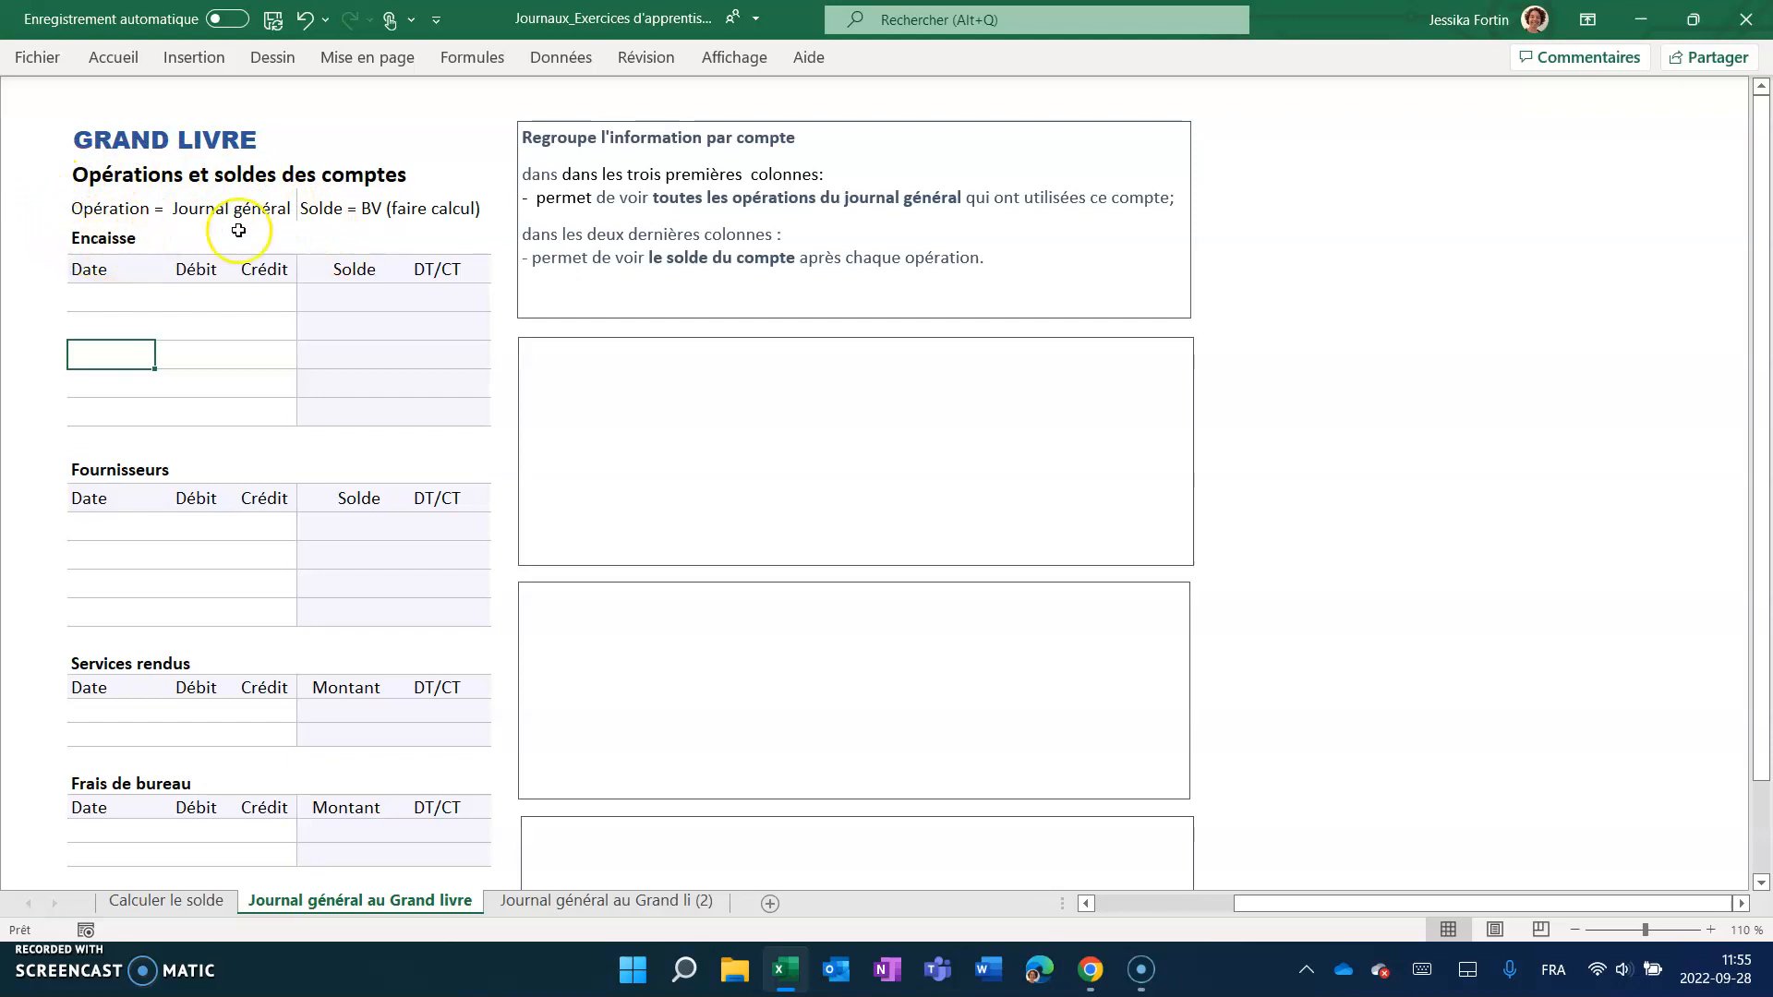
click(89, 209)
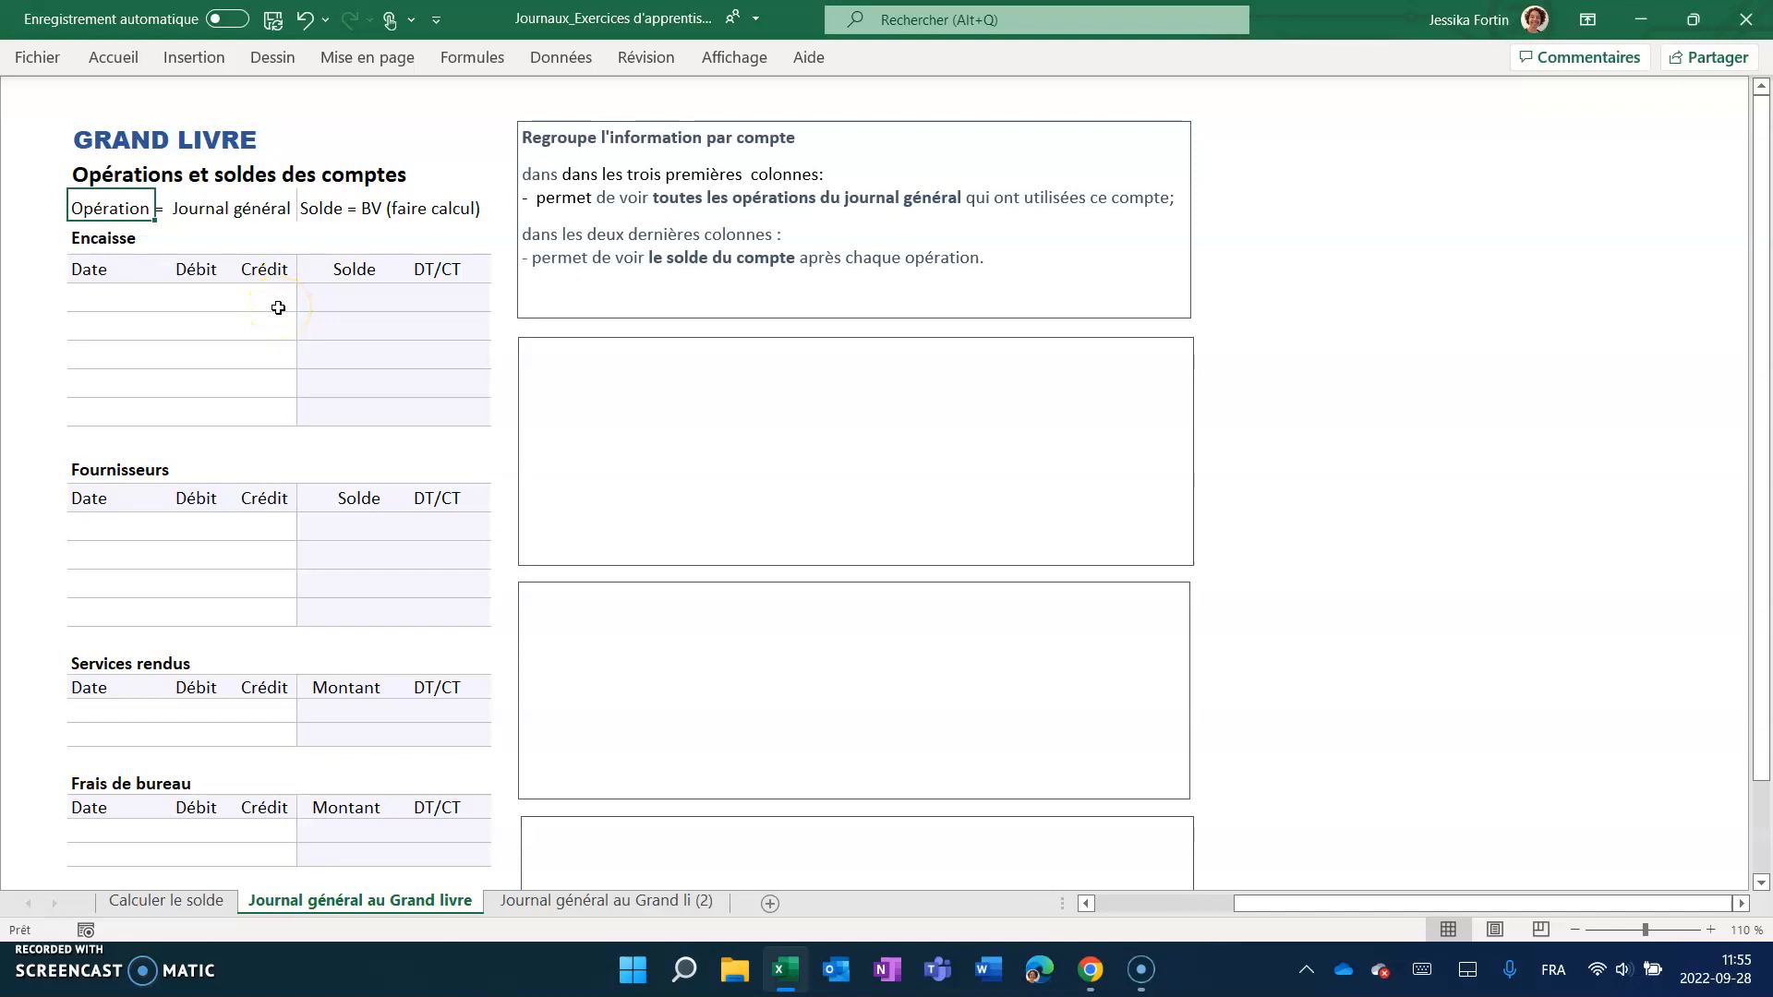
click(89, 300)
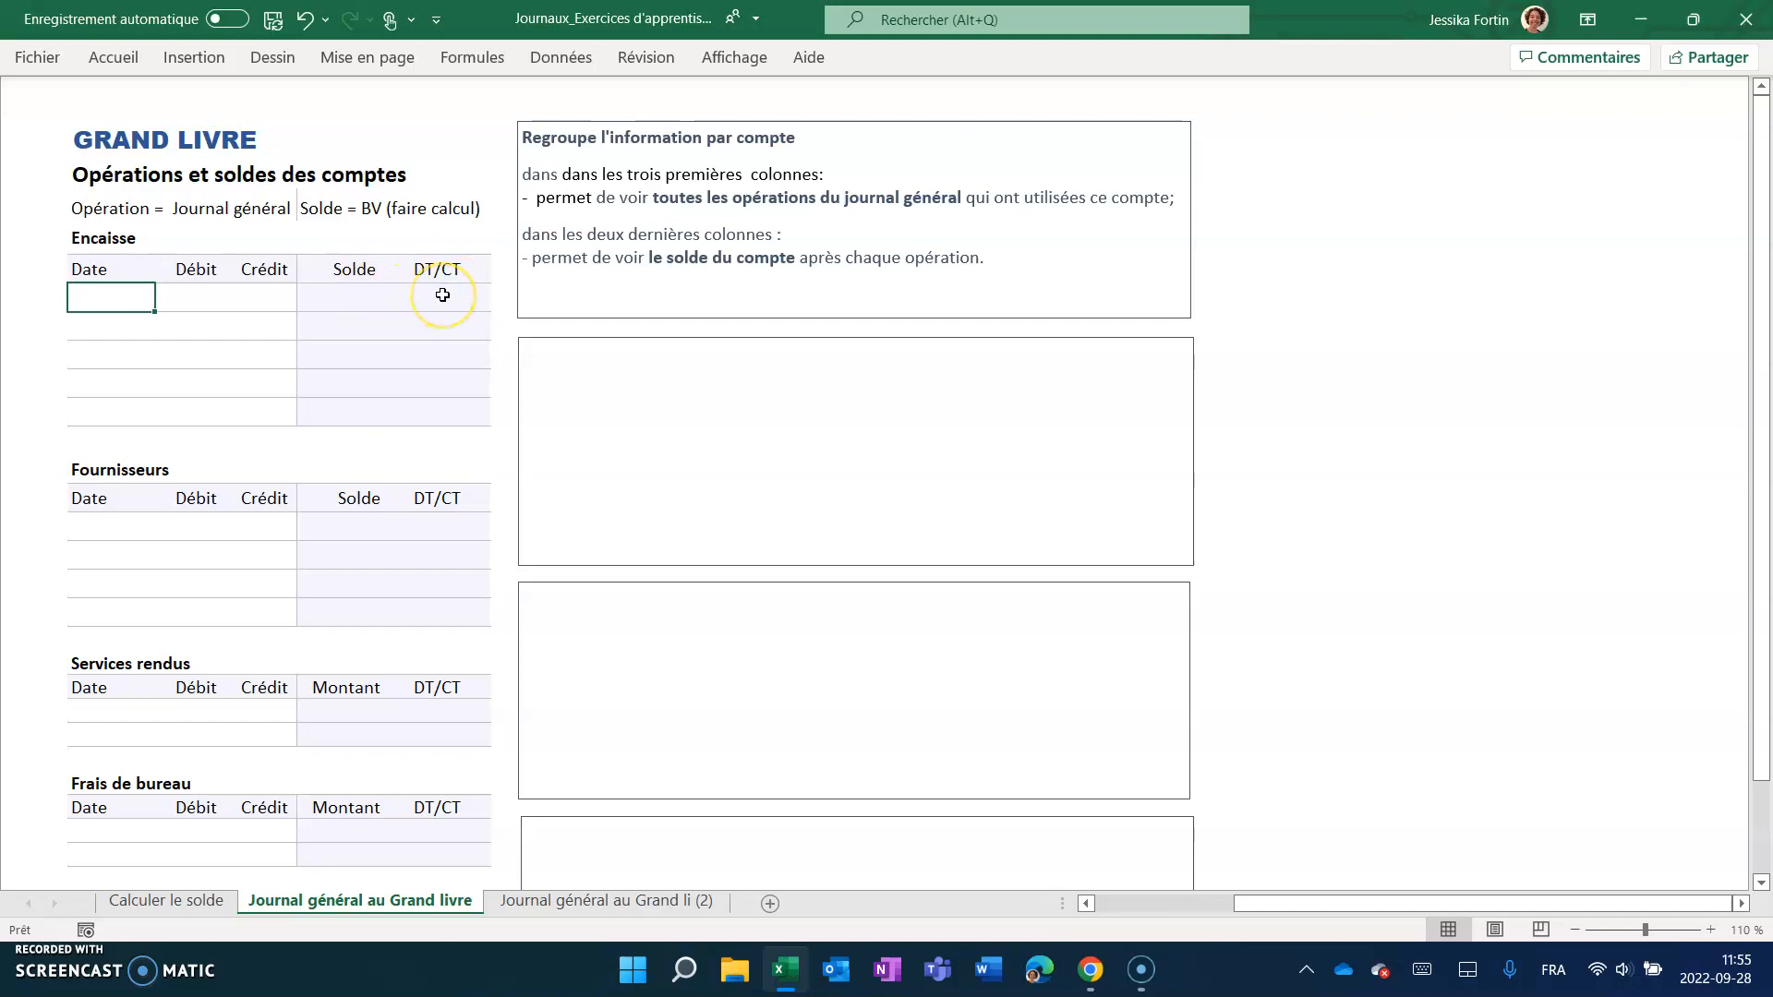
click(362, 295)
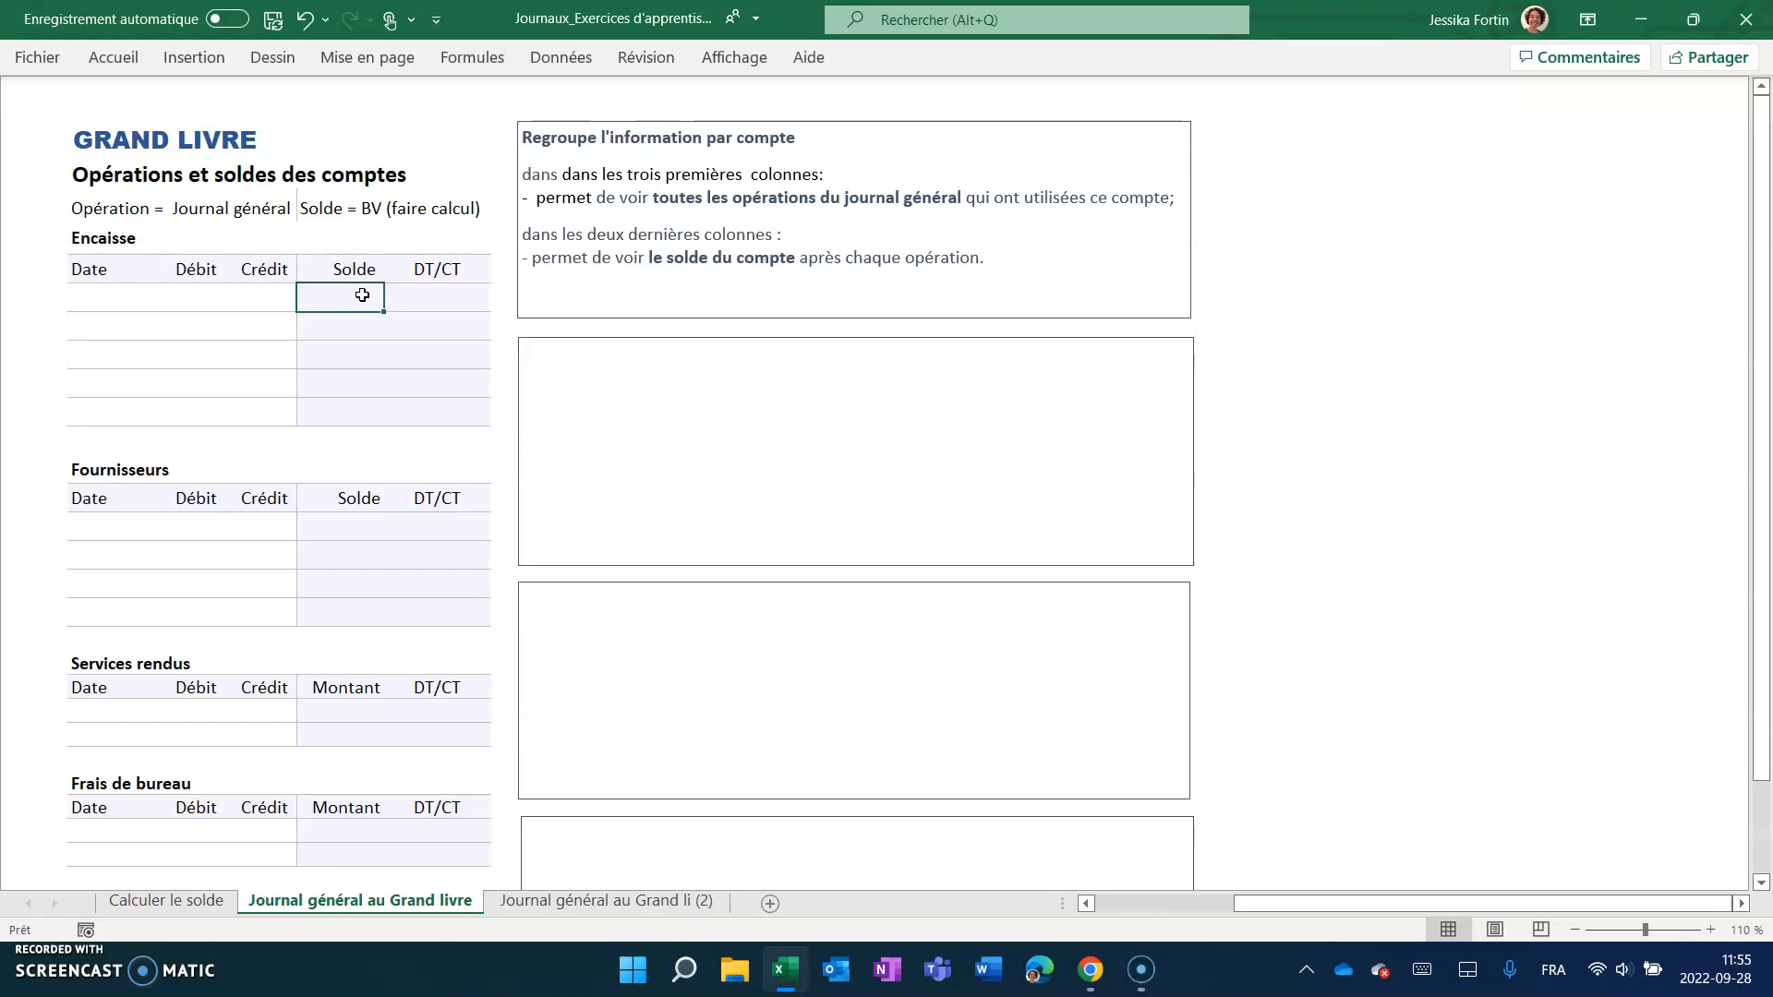
click(435, 297)
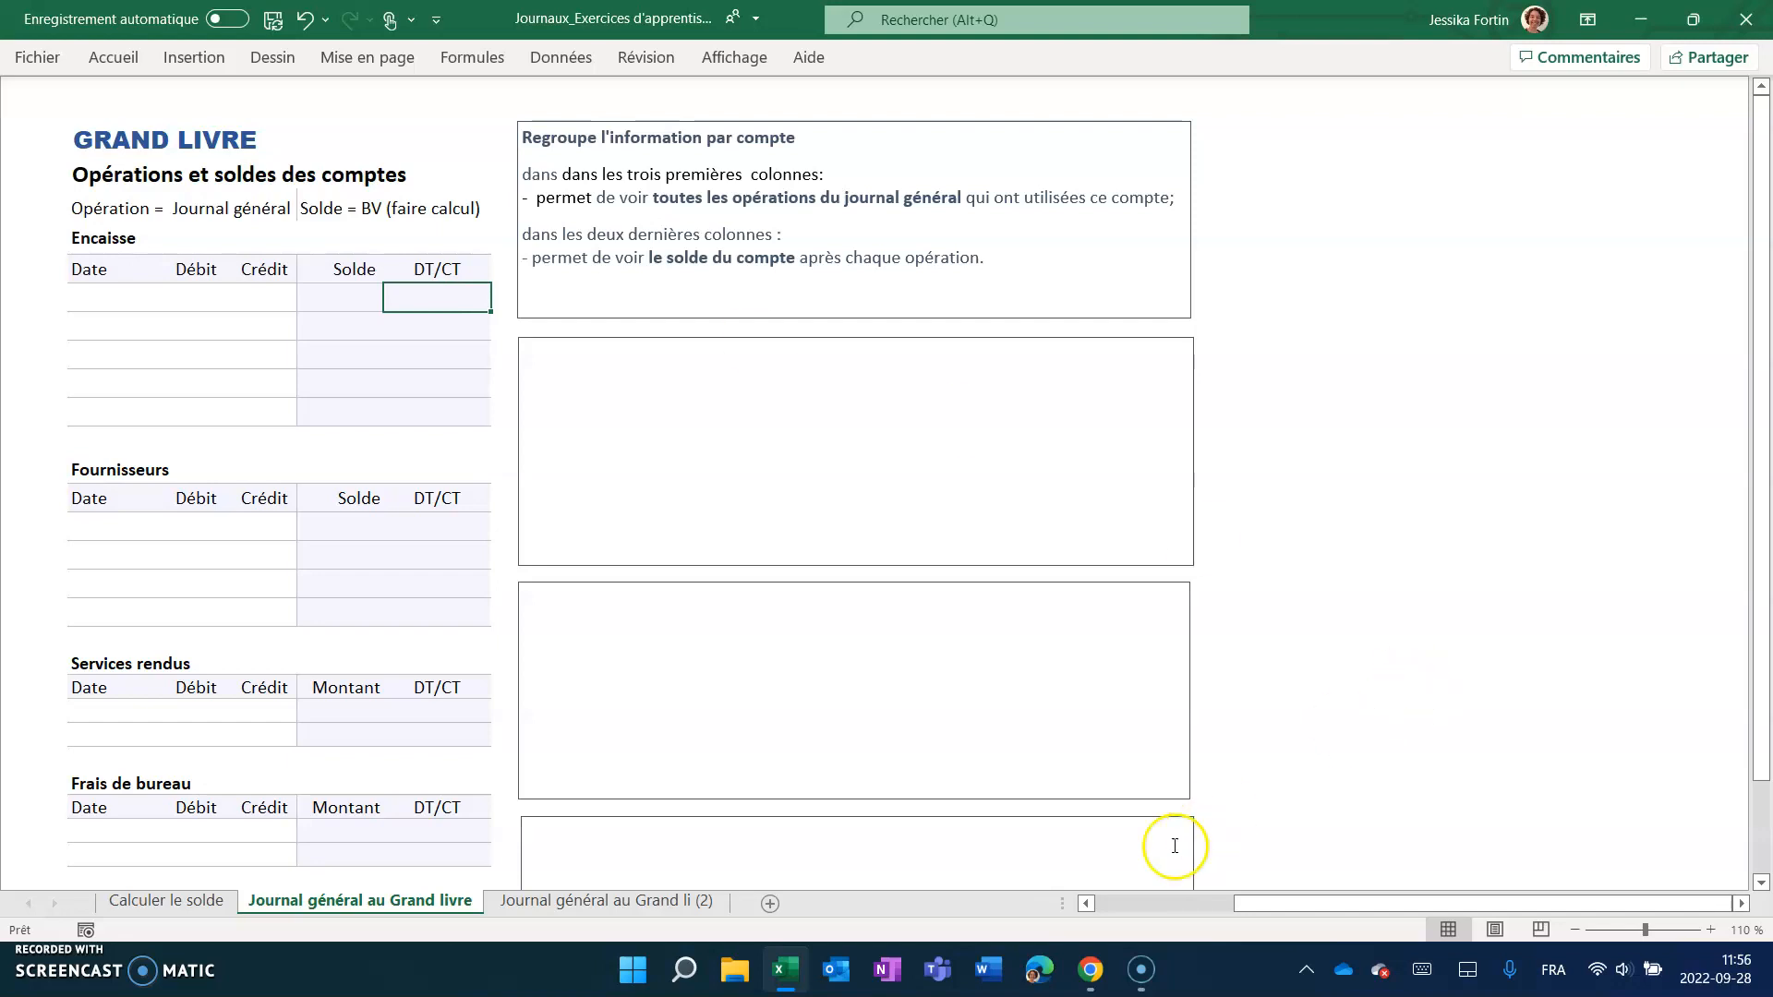
Switch to QuickBooks in Chrome and examine the bank account and supplier balances on the balance sheet.
click(1092, 976)
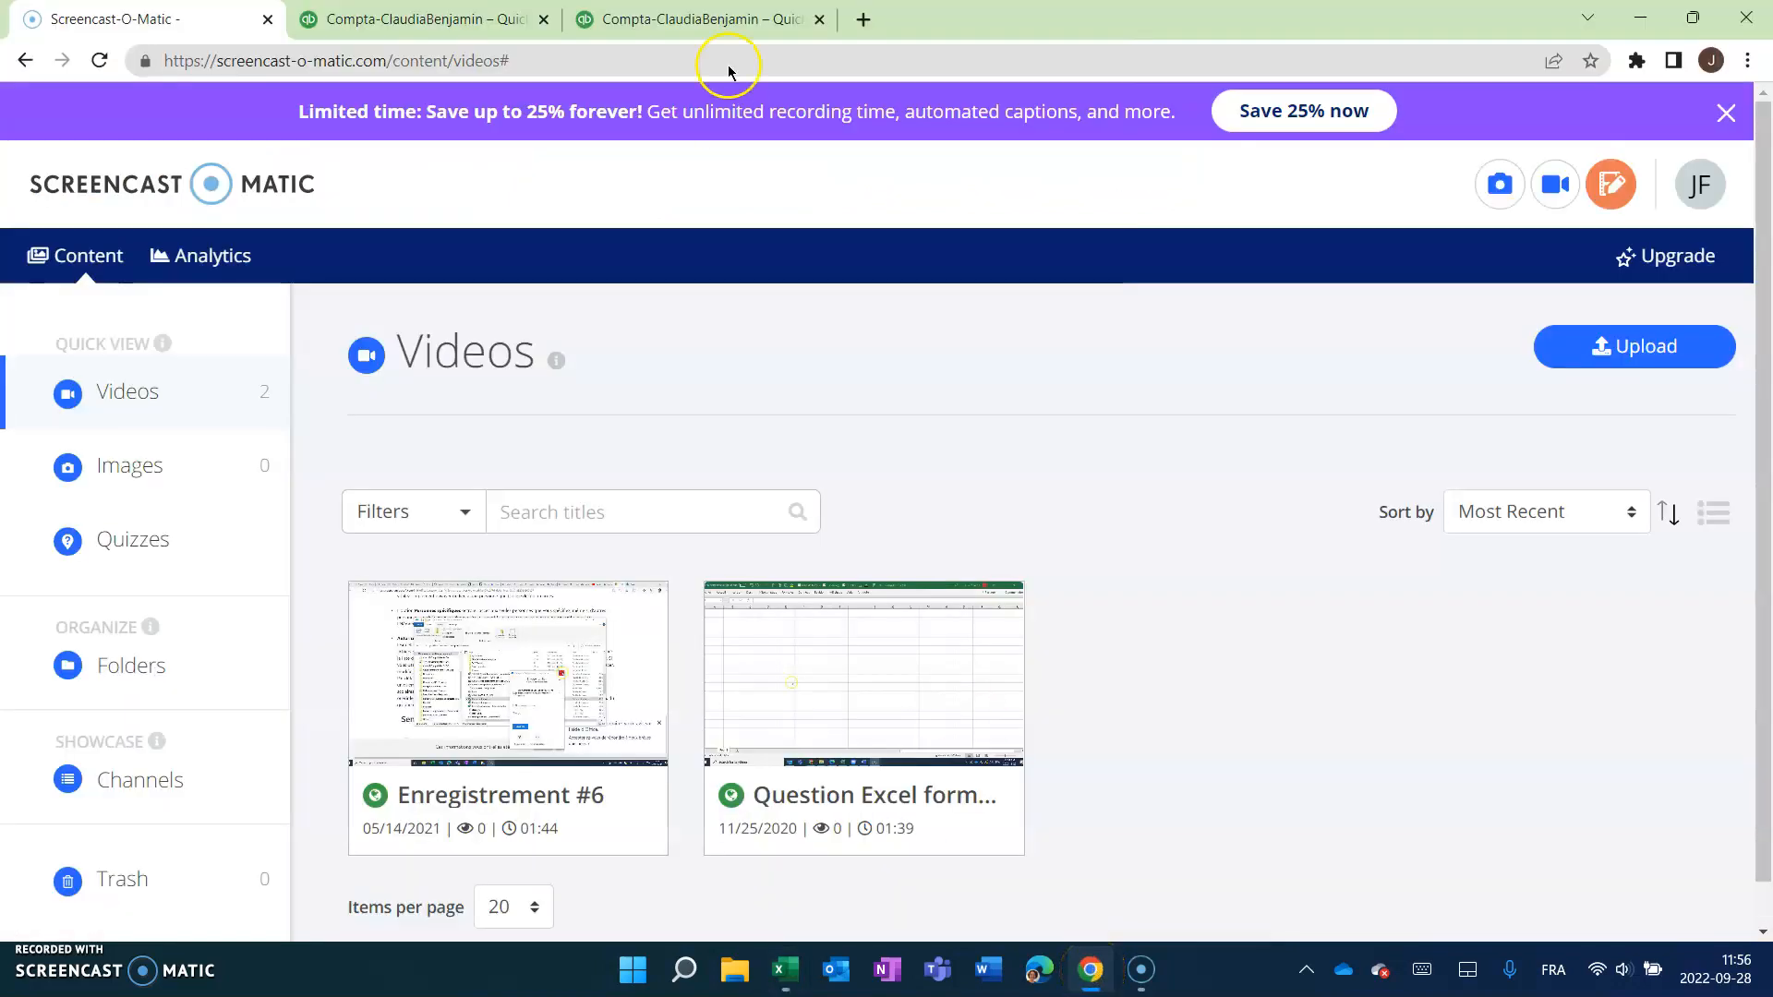
click(657, 19)
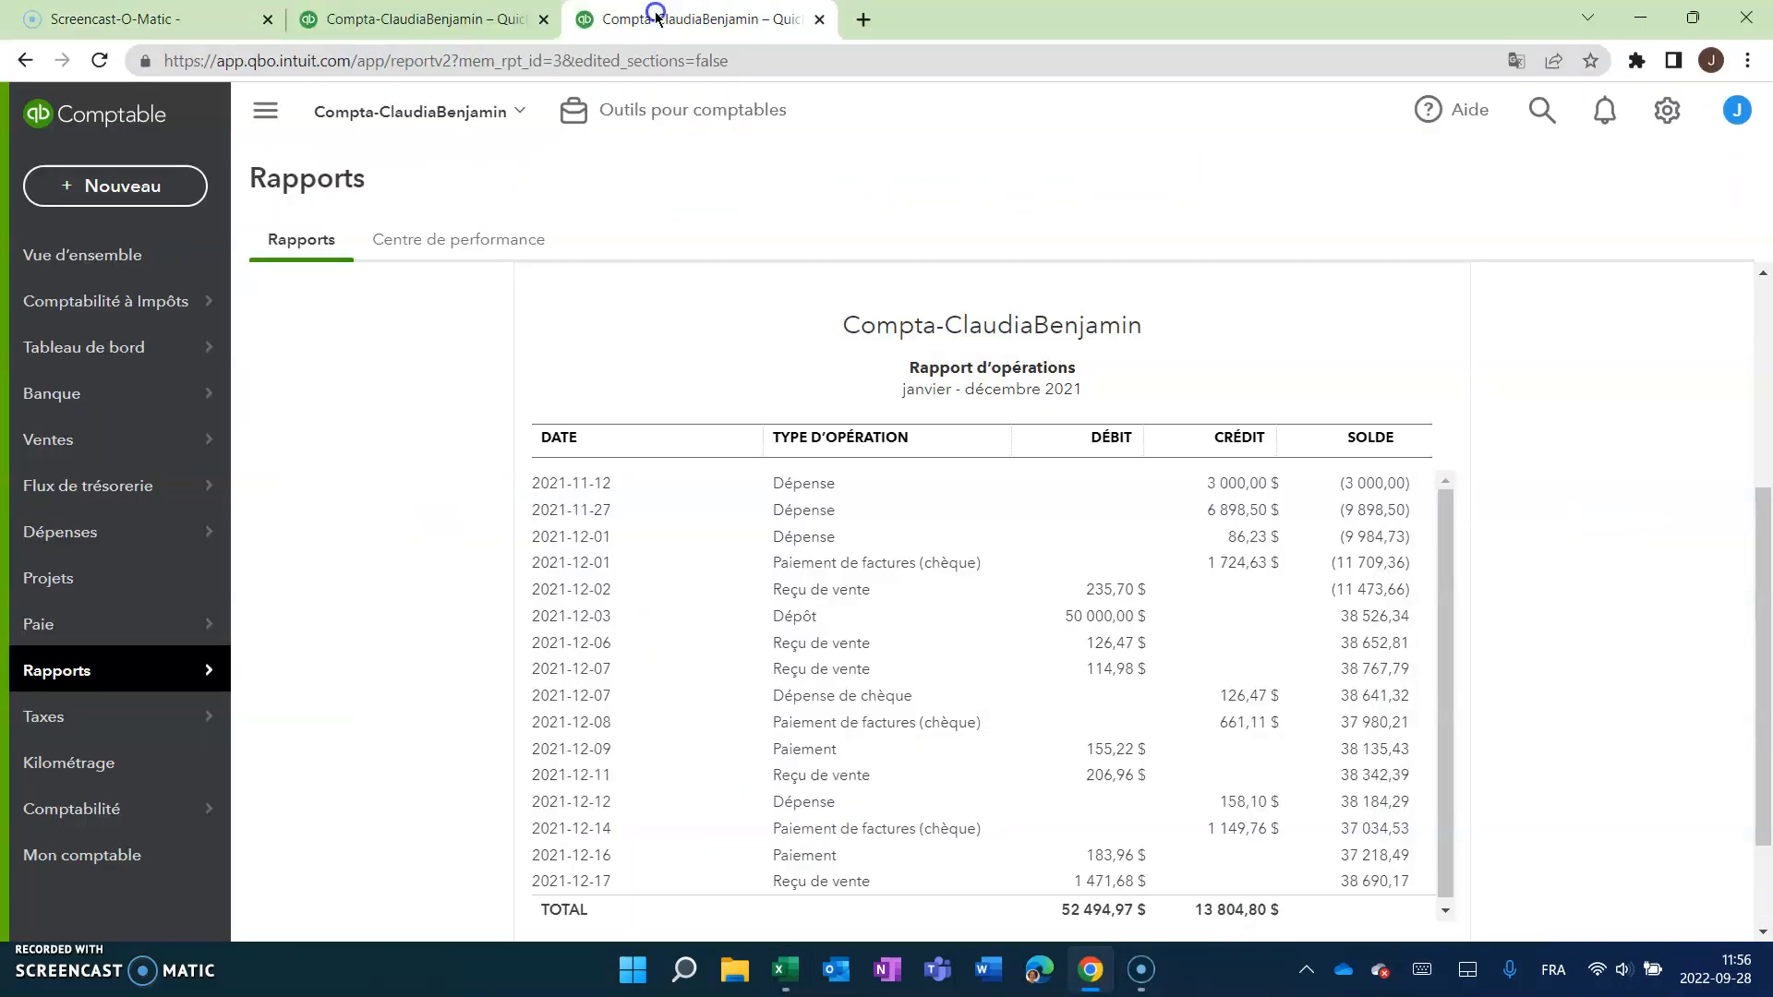
click(453, 15)
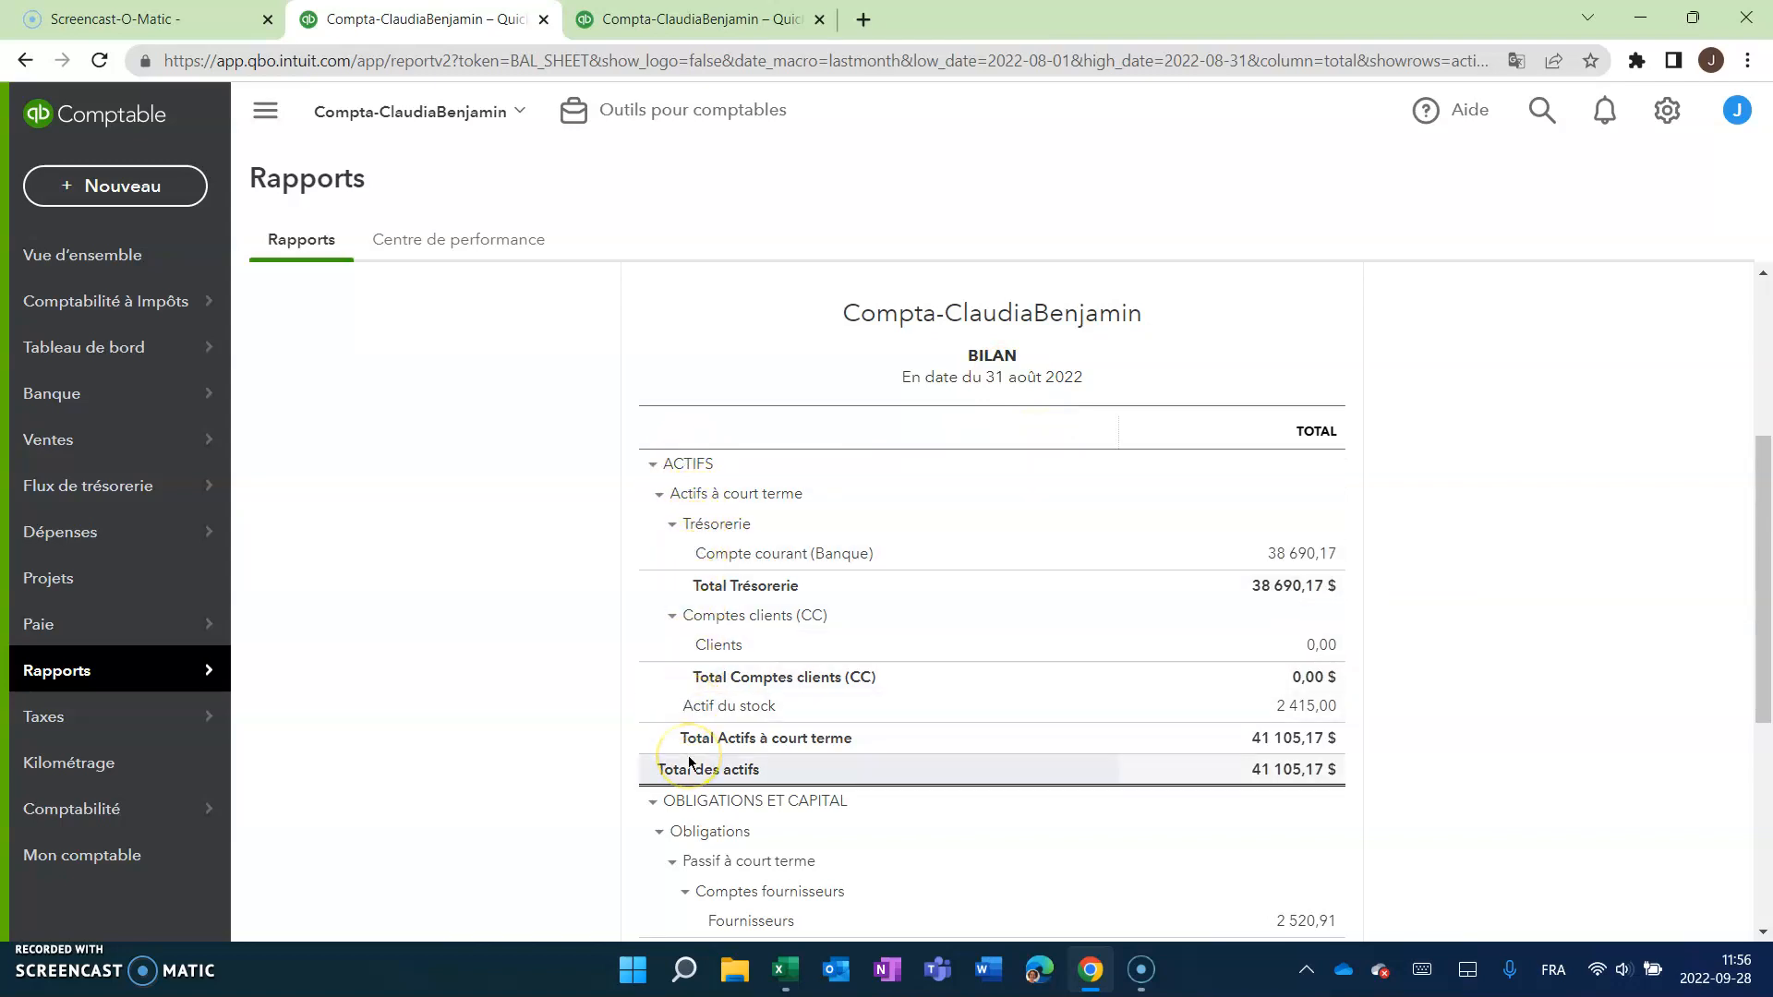
scroll(688, 762, down, 4)
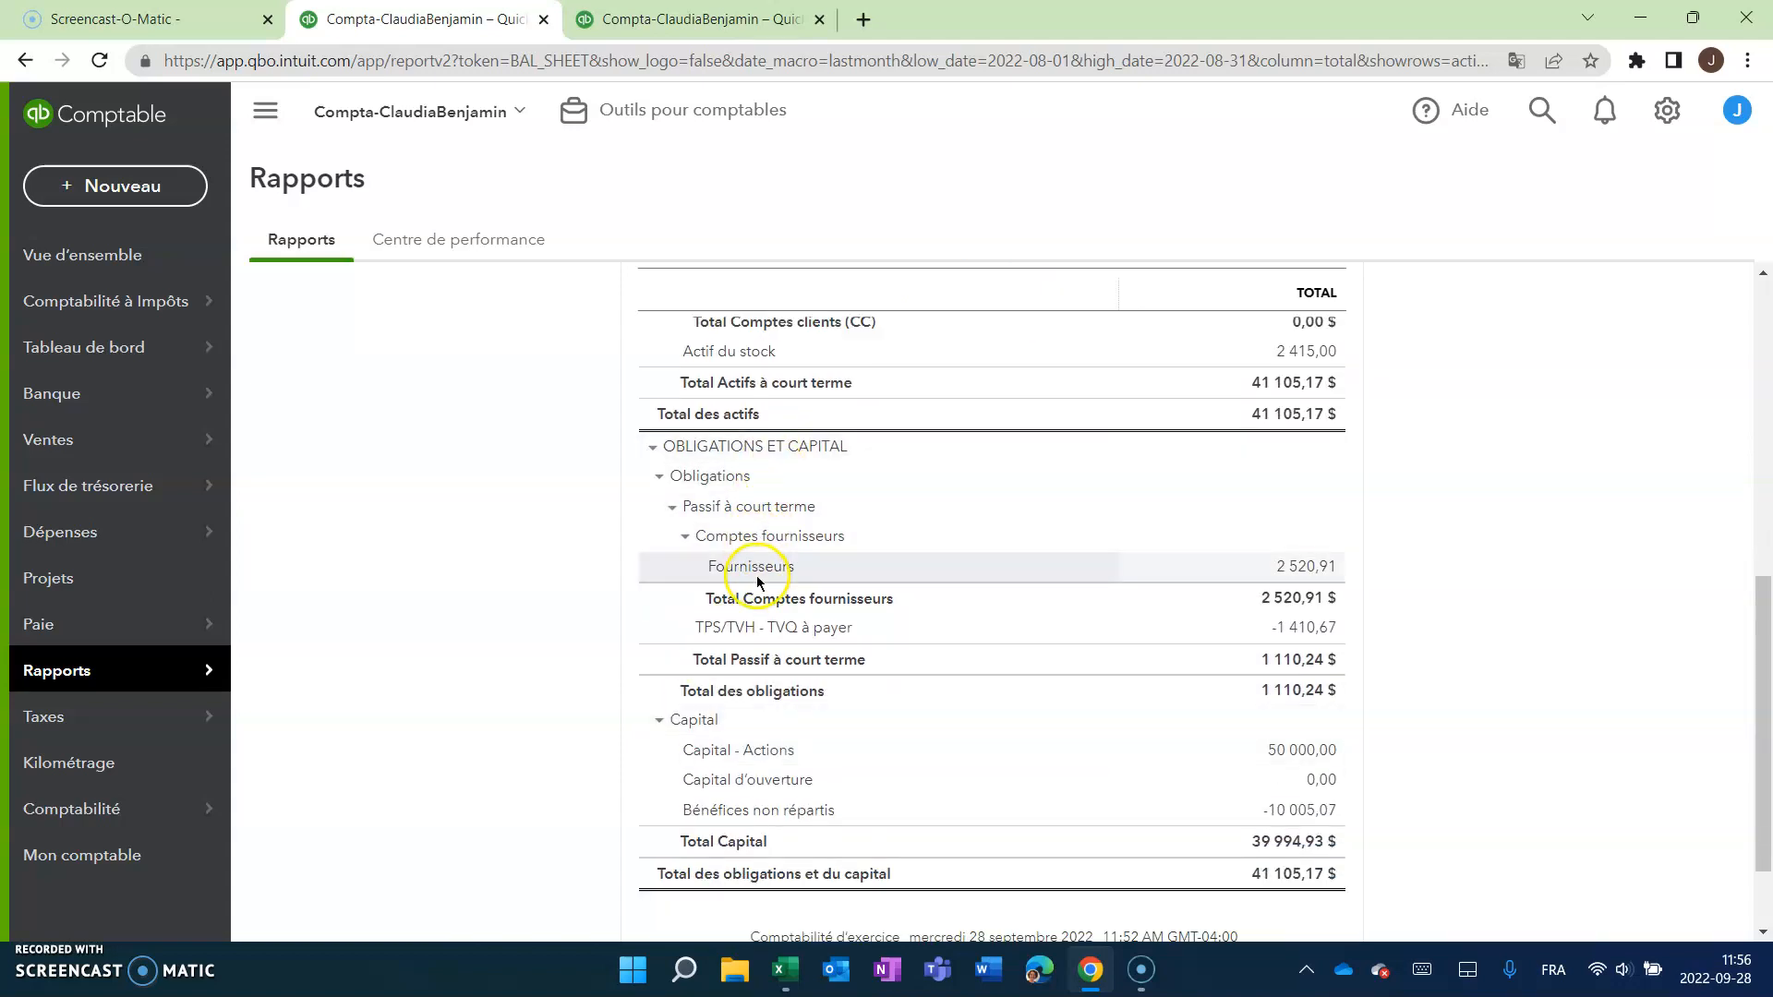
scroll(757, 580, up, 3)
scroll(758, 582, up, 1)
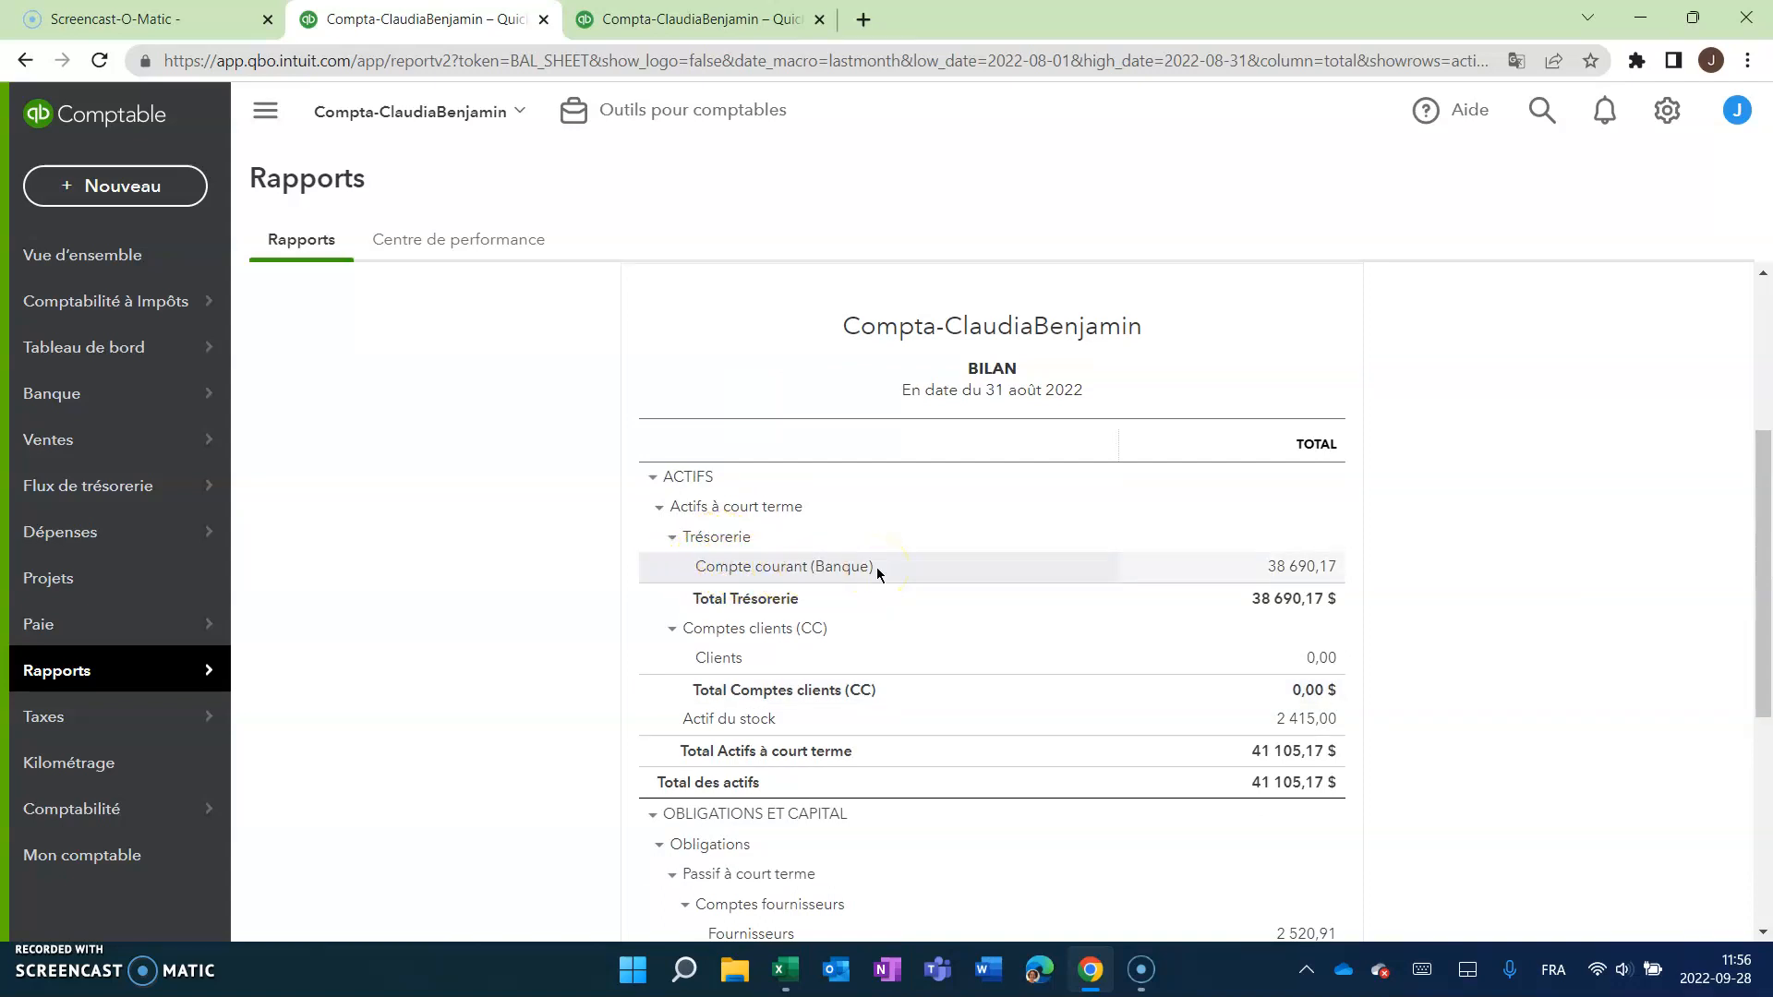
click(1324, 570)
click(1327, 568)
Open the Rapport d'opérations report and examine its debit, credit and balance columns.
click(704, 18)
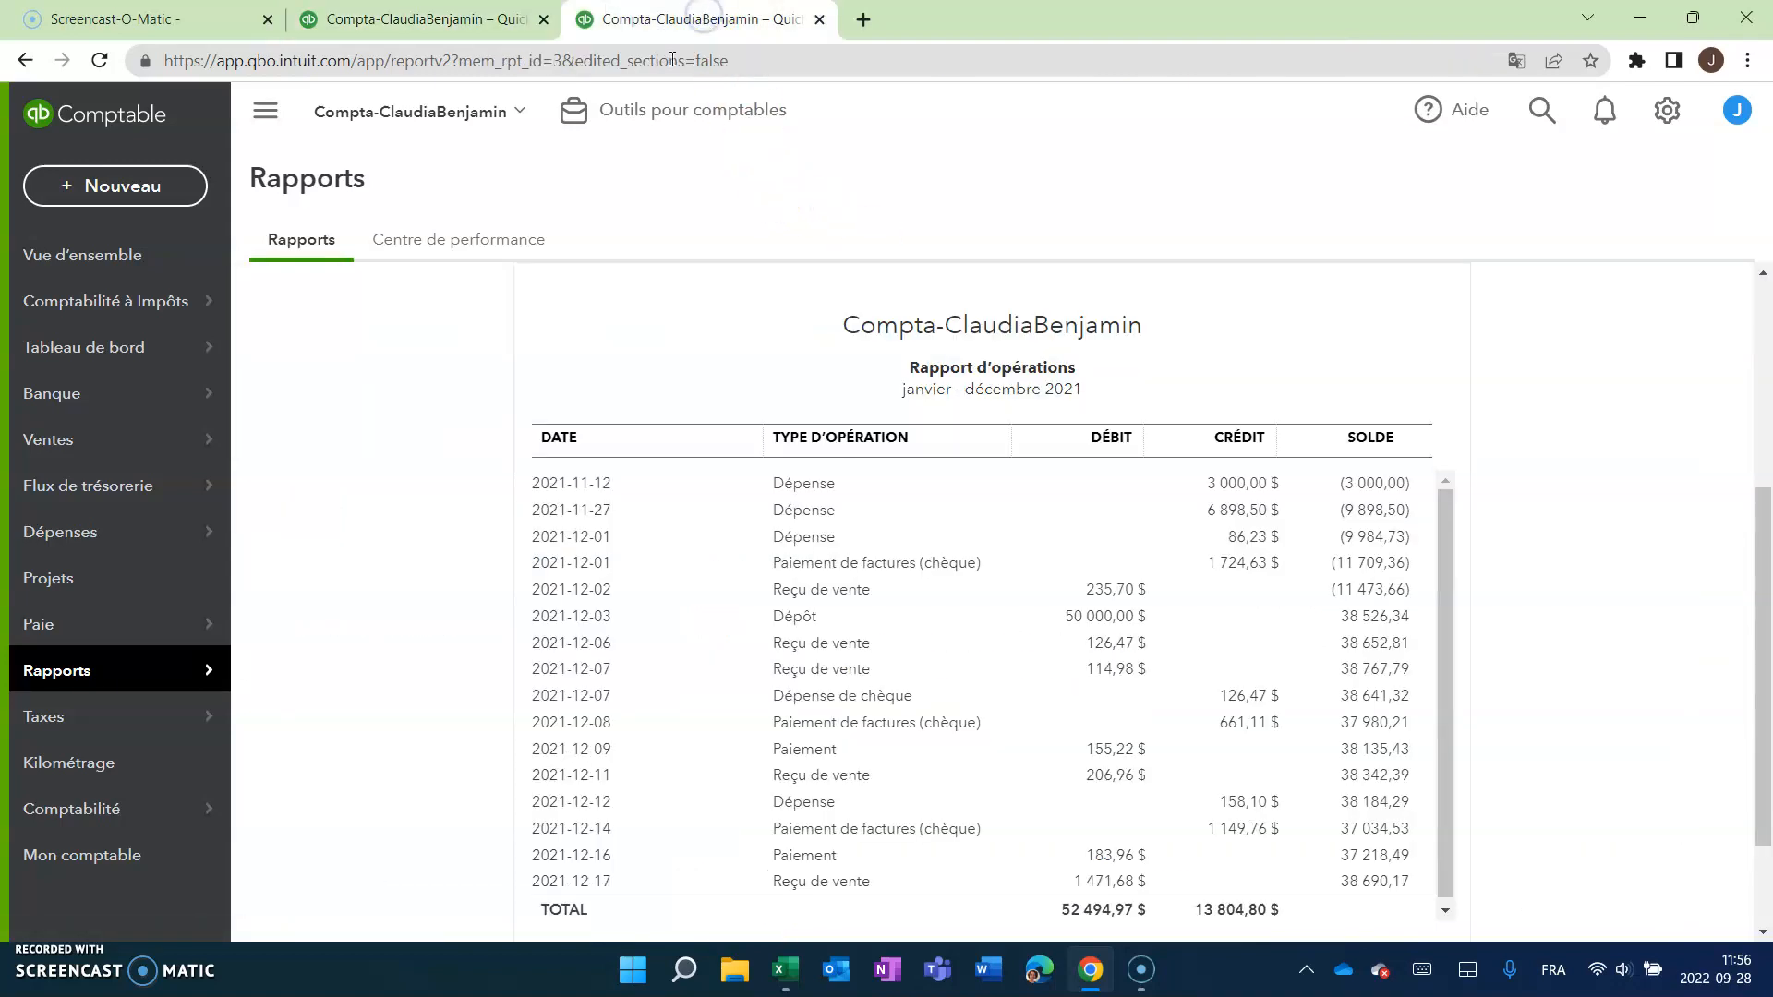
scroll(819, 431, up, 1)
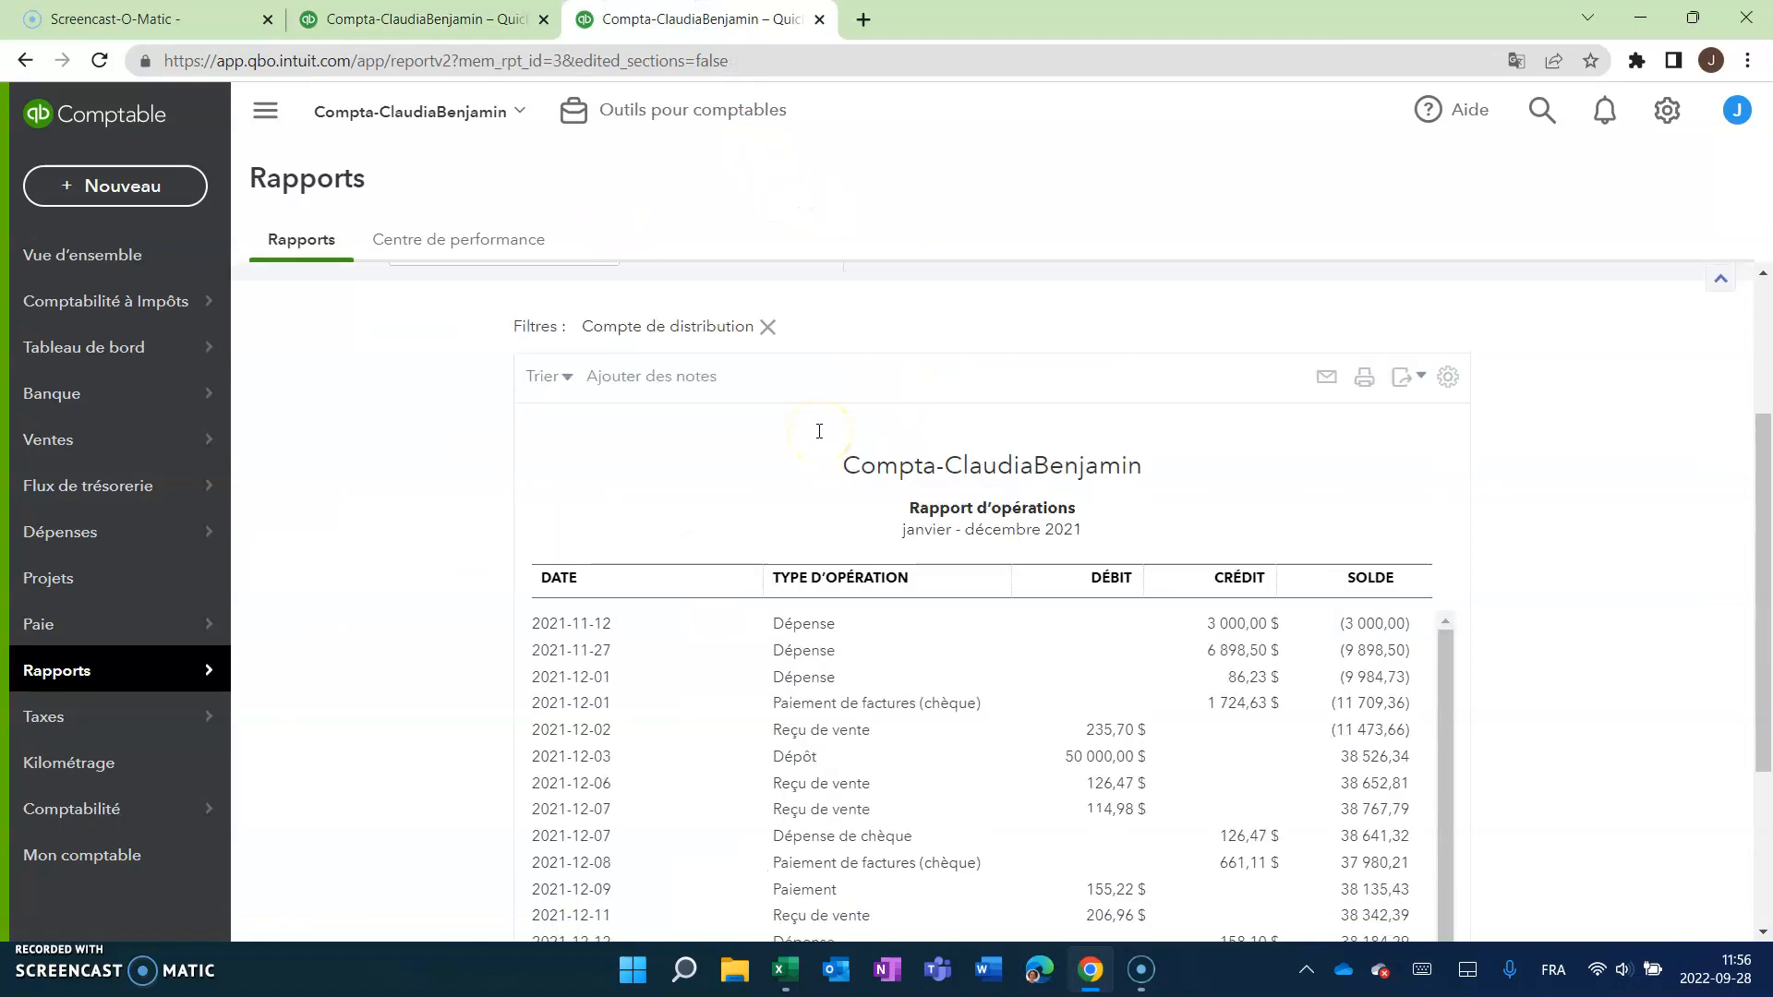
scroll(820, 431, down, 2)
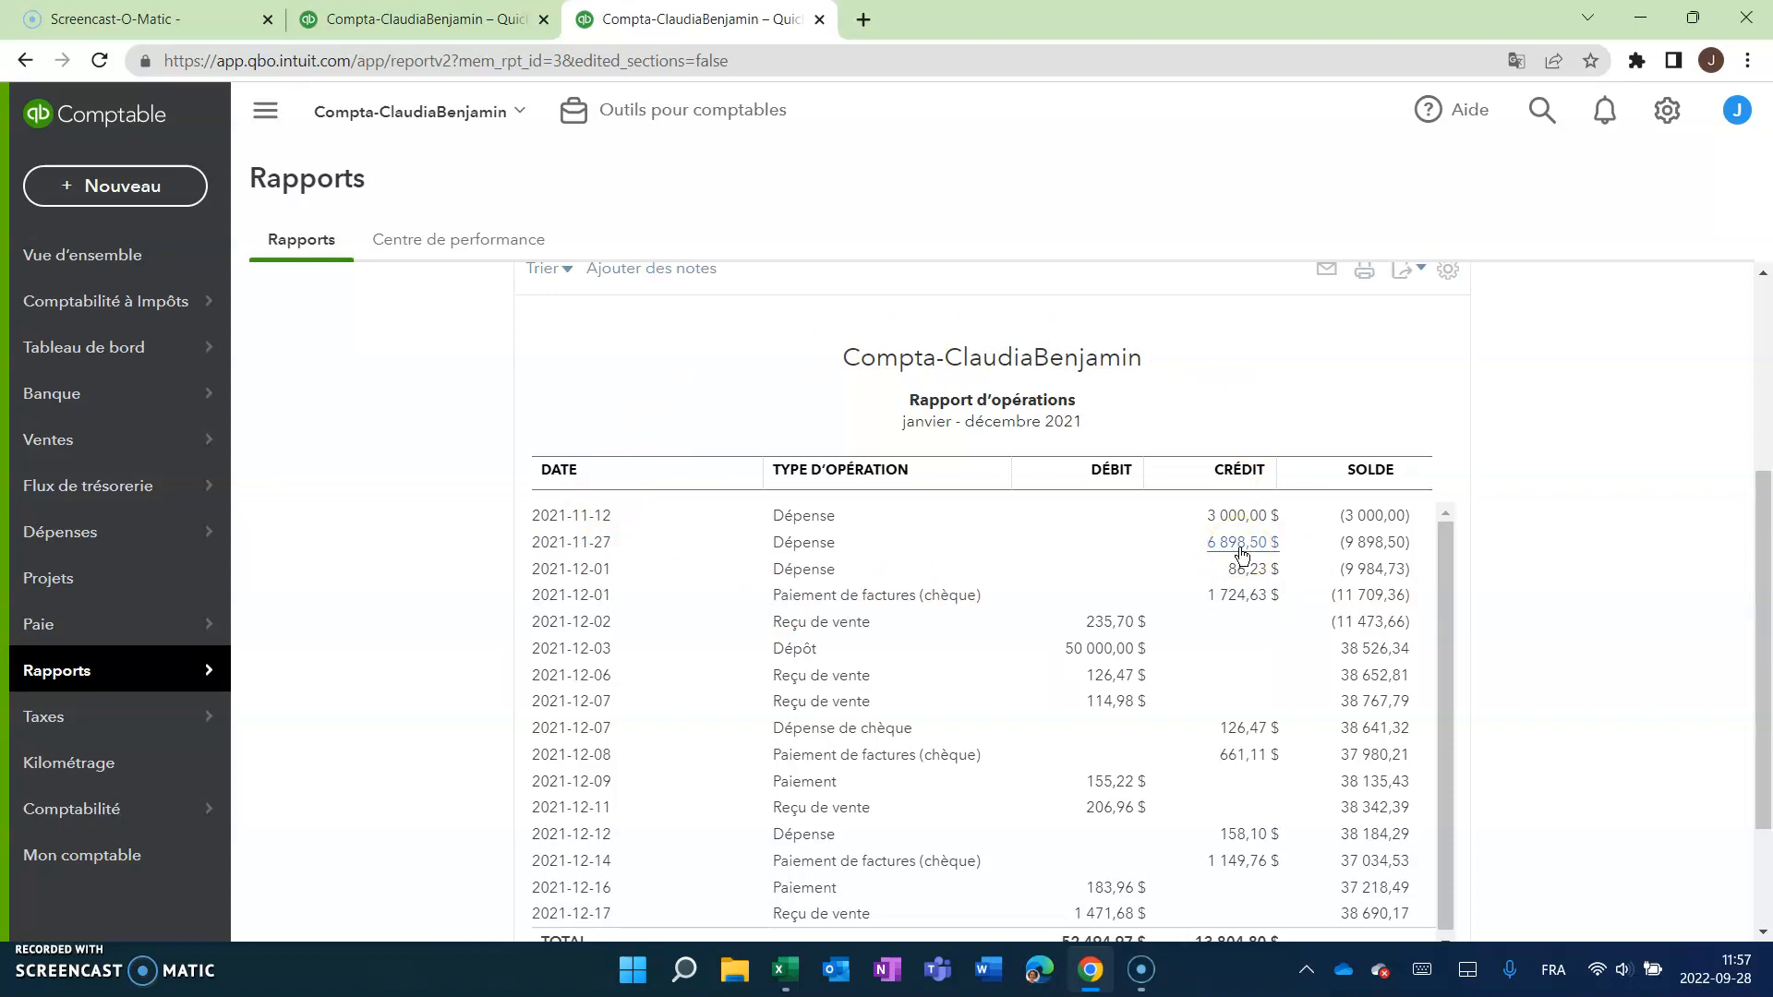
Return to the Excel workbook and examine the first Encaisse entry in the Journal général beside the Grand livre.
click(788, 974)
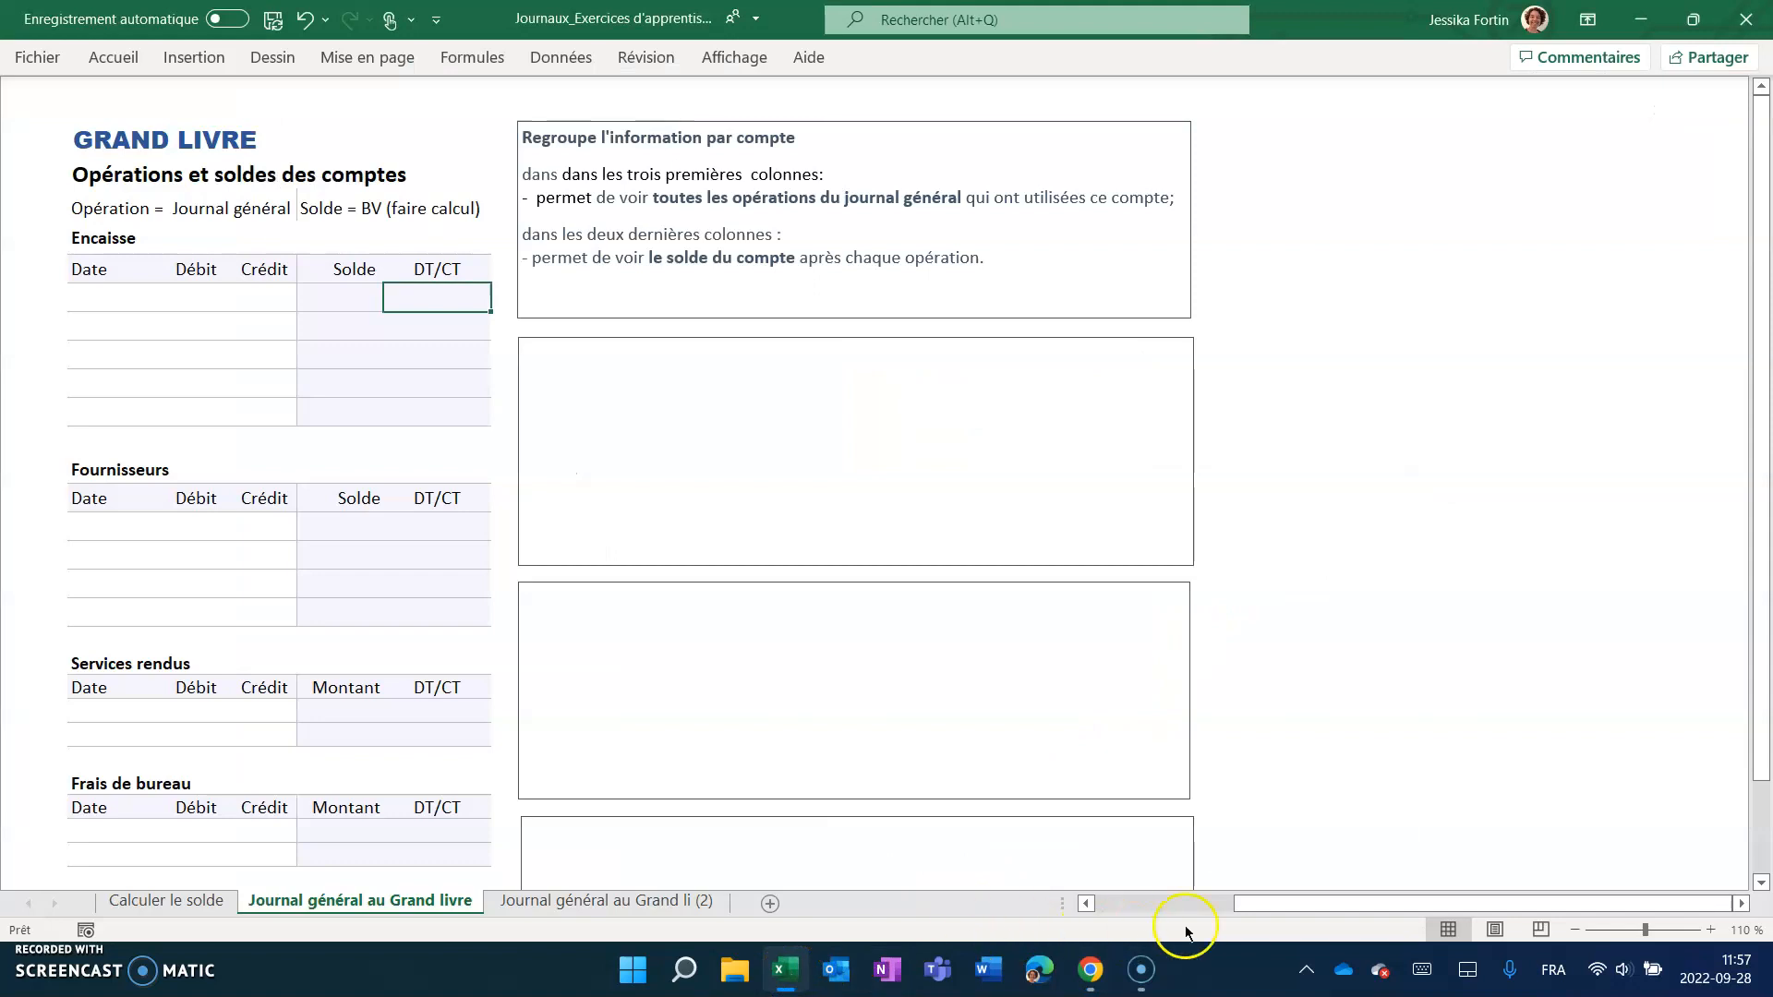
drag(1240, 914, 1094, 906)
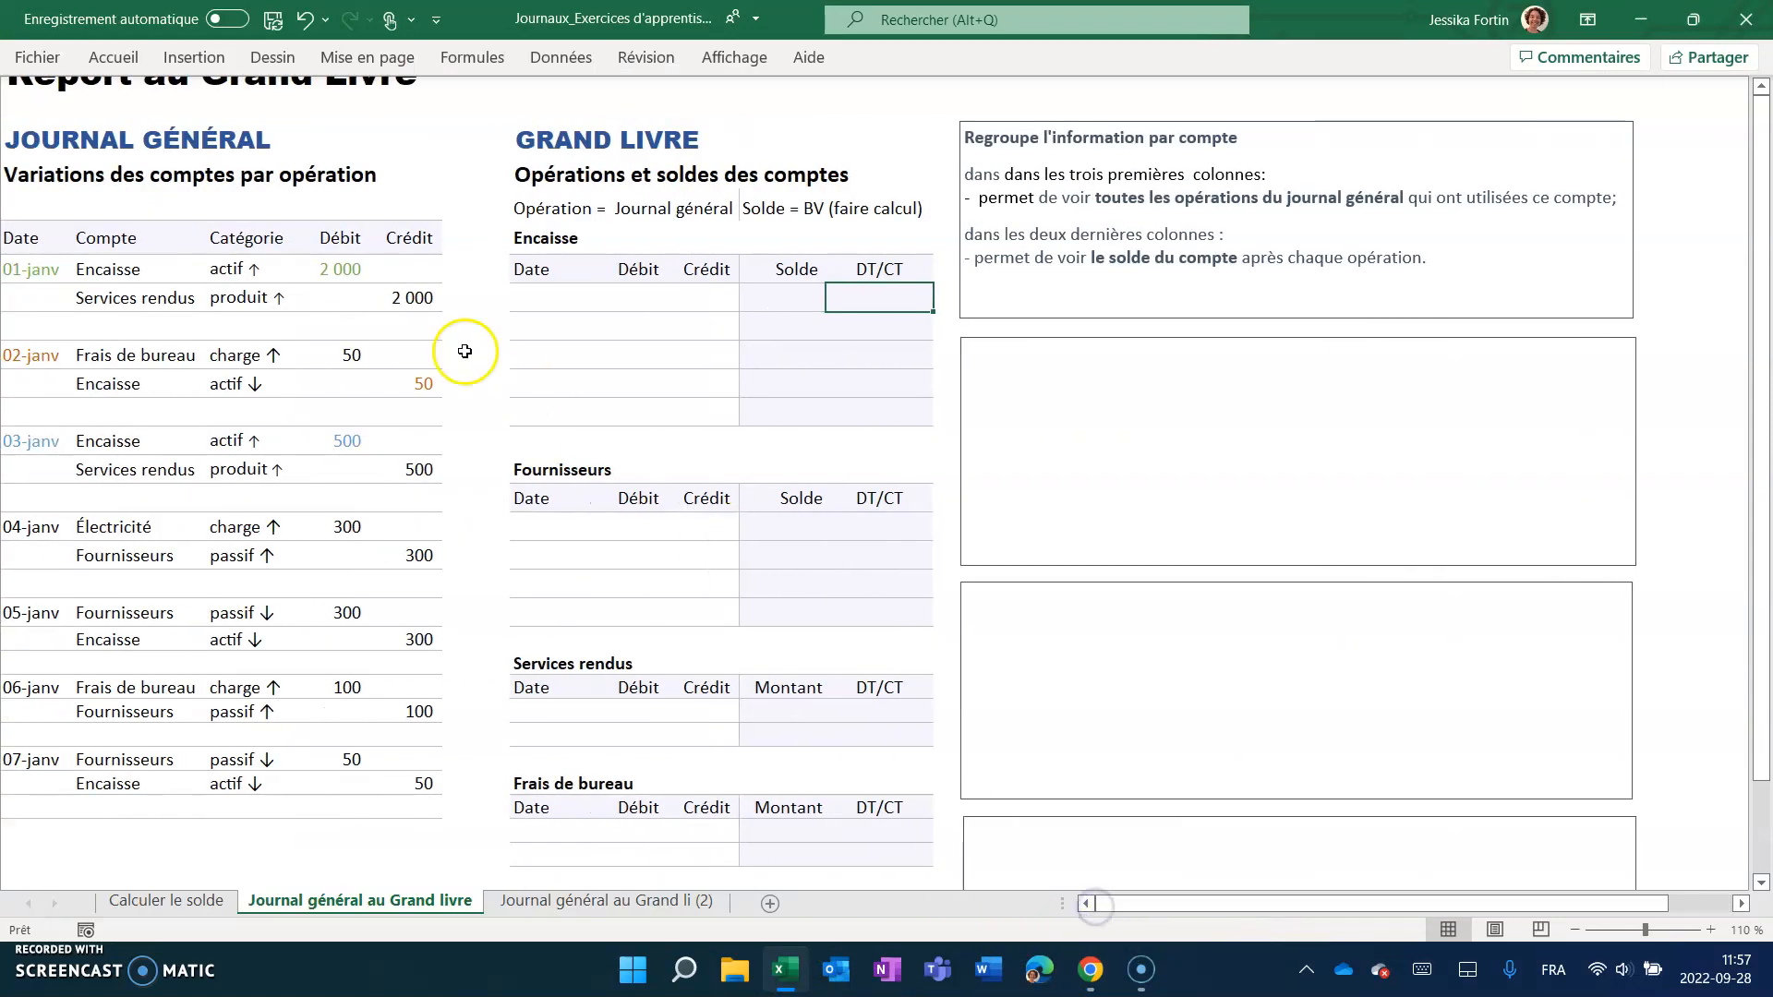
click(216, 295)
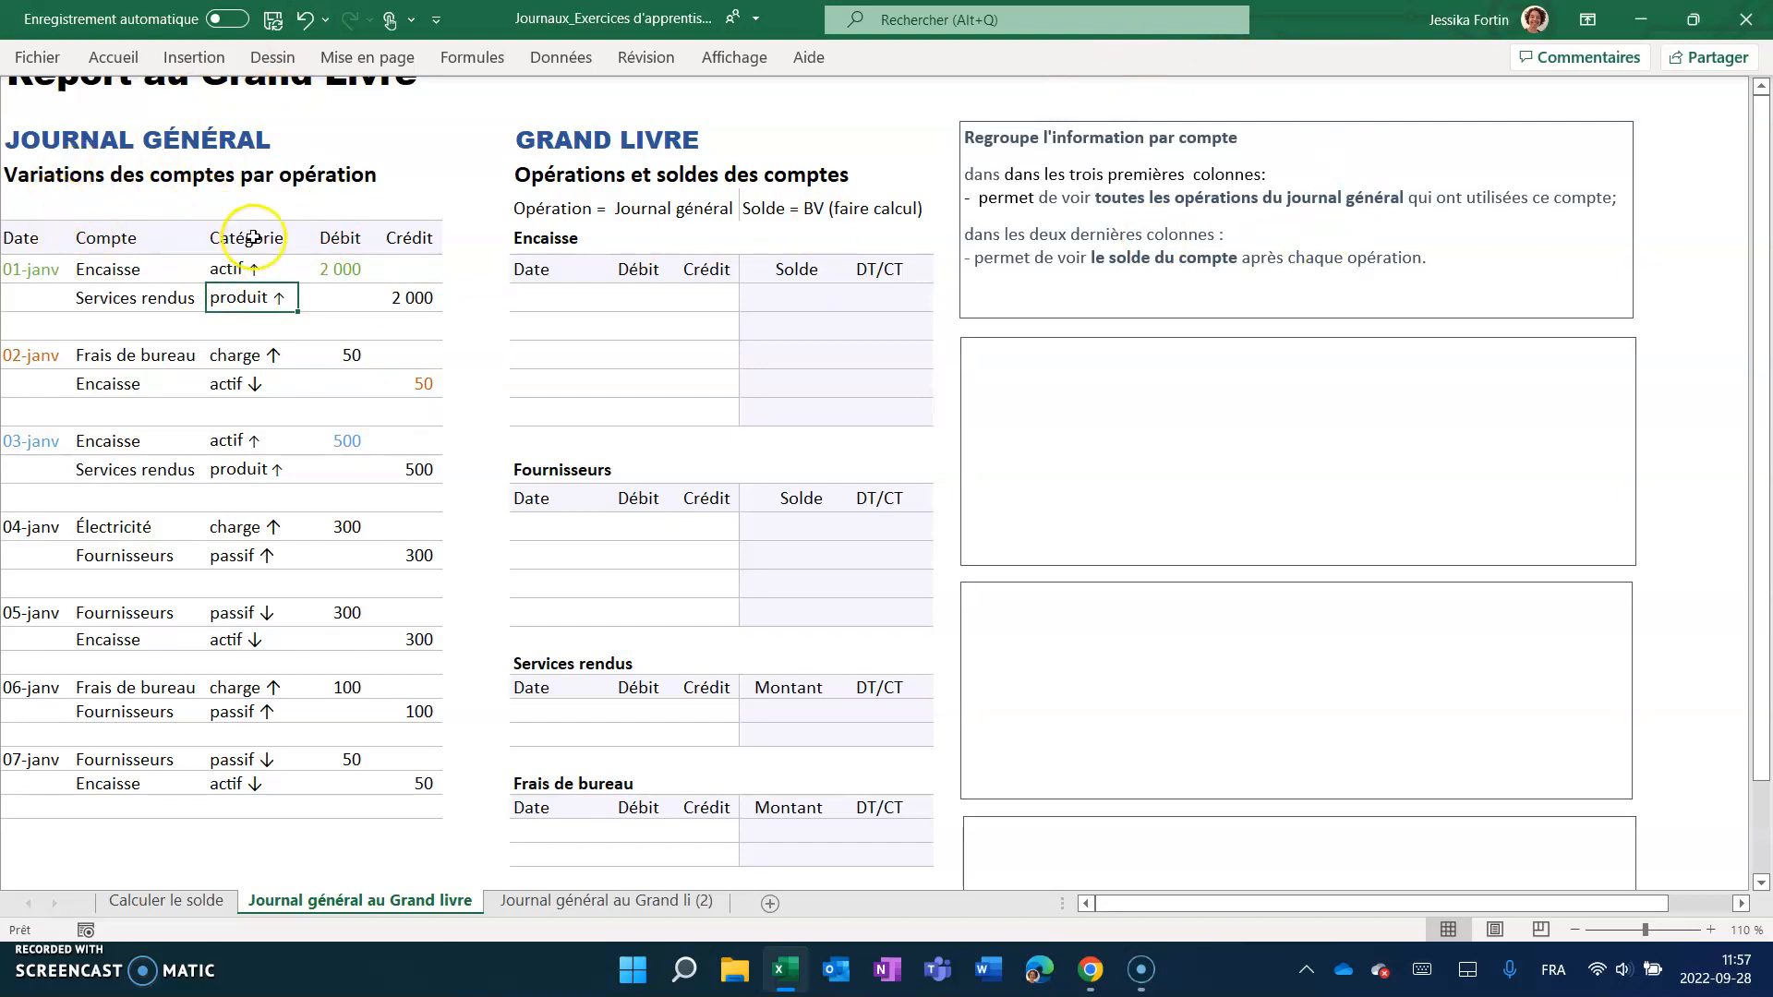
click(37, 274)
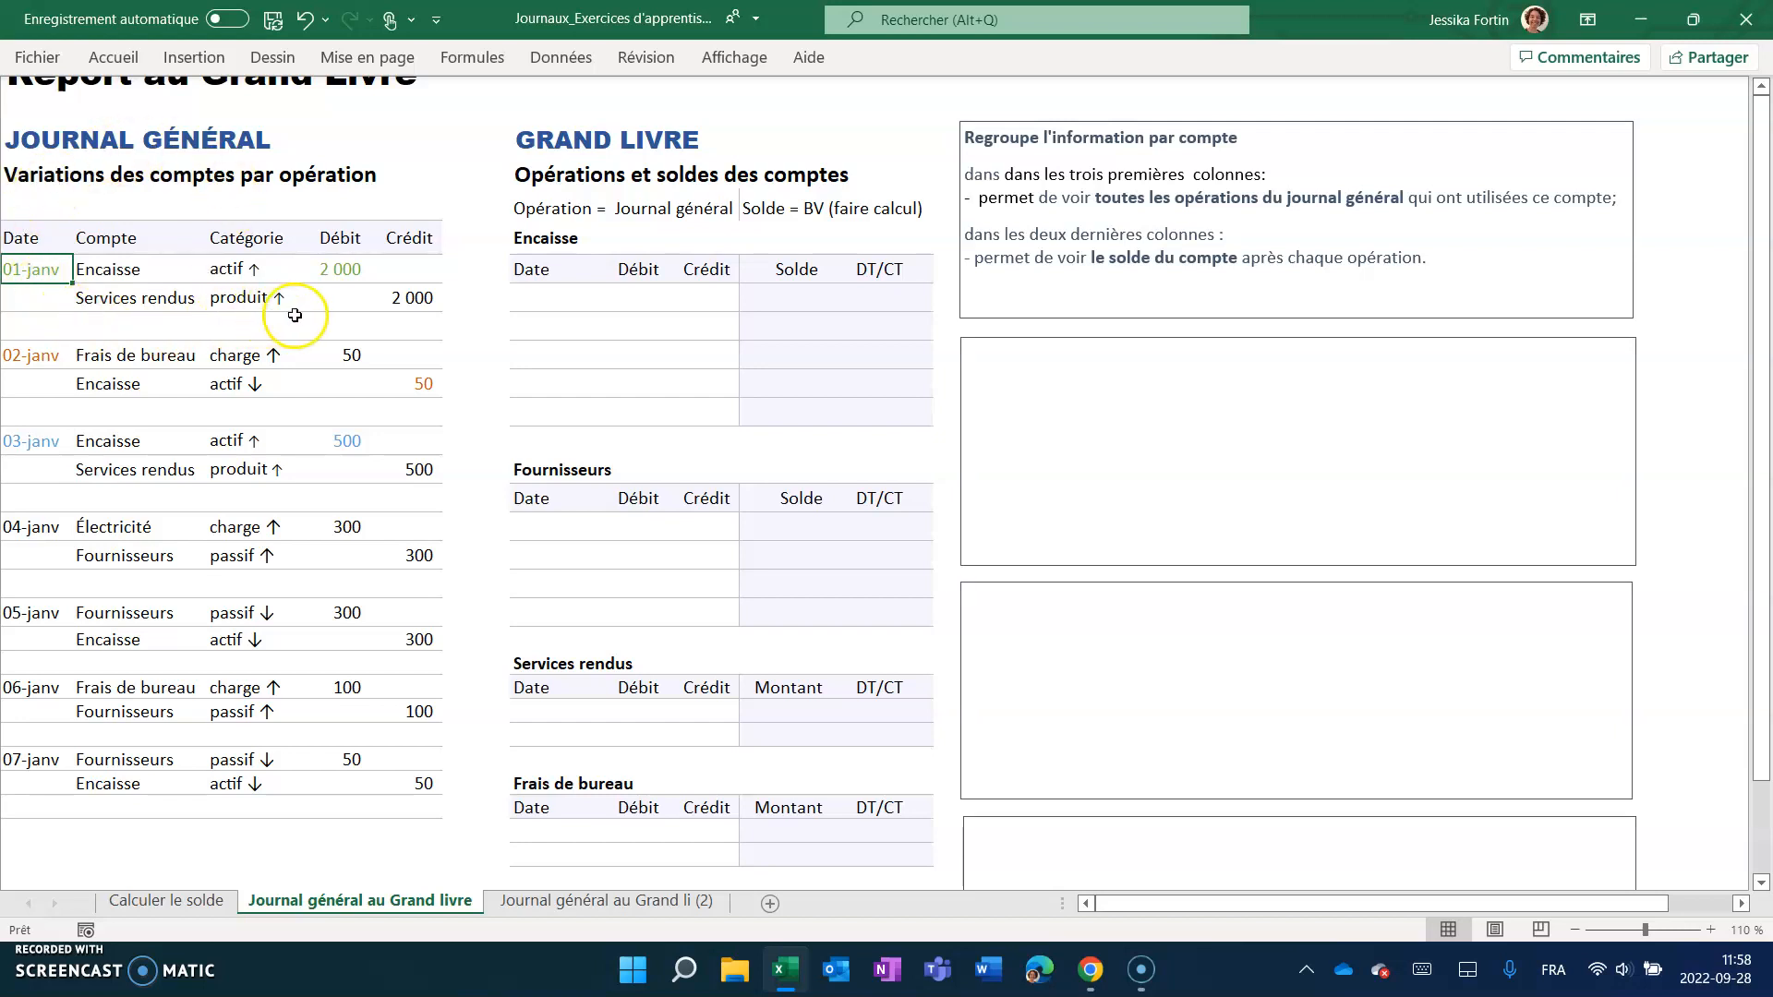
Set the font colour of the text box just below "Regroupe l'information par compte" to Automatique to reveal its hidden text.
click(1054, 376)
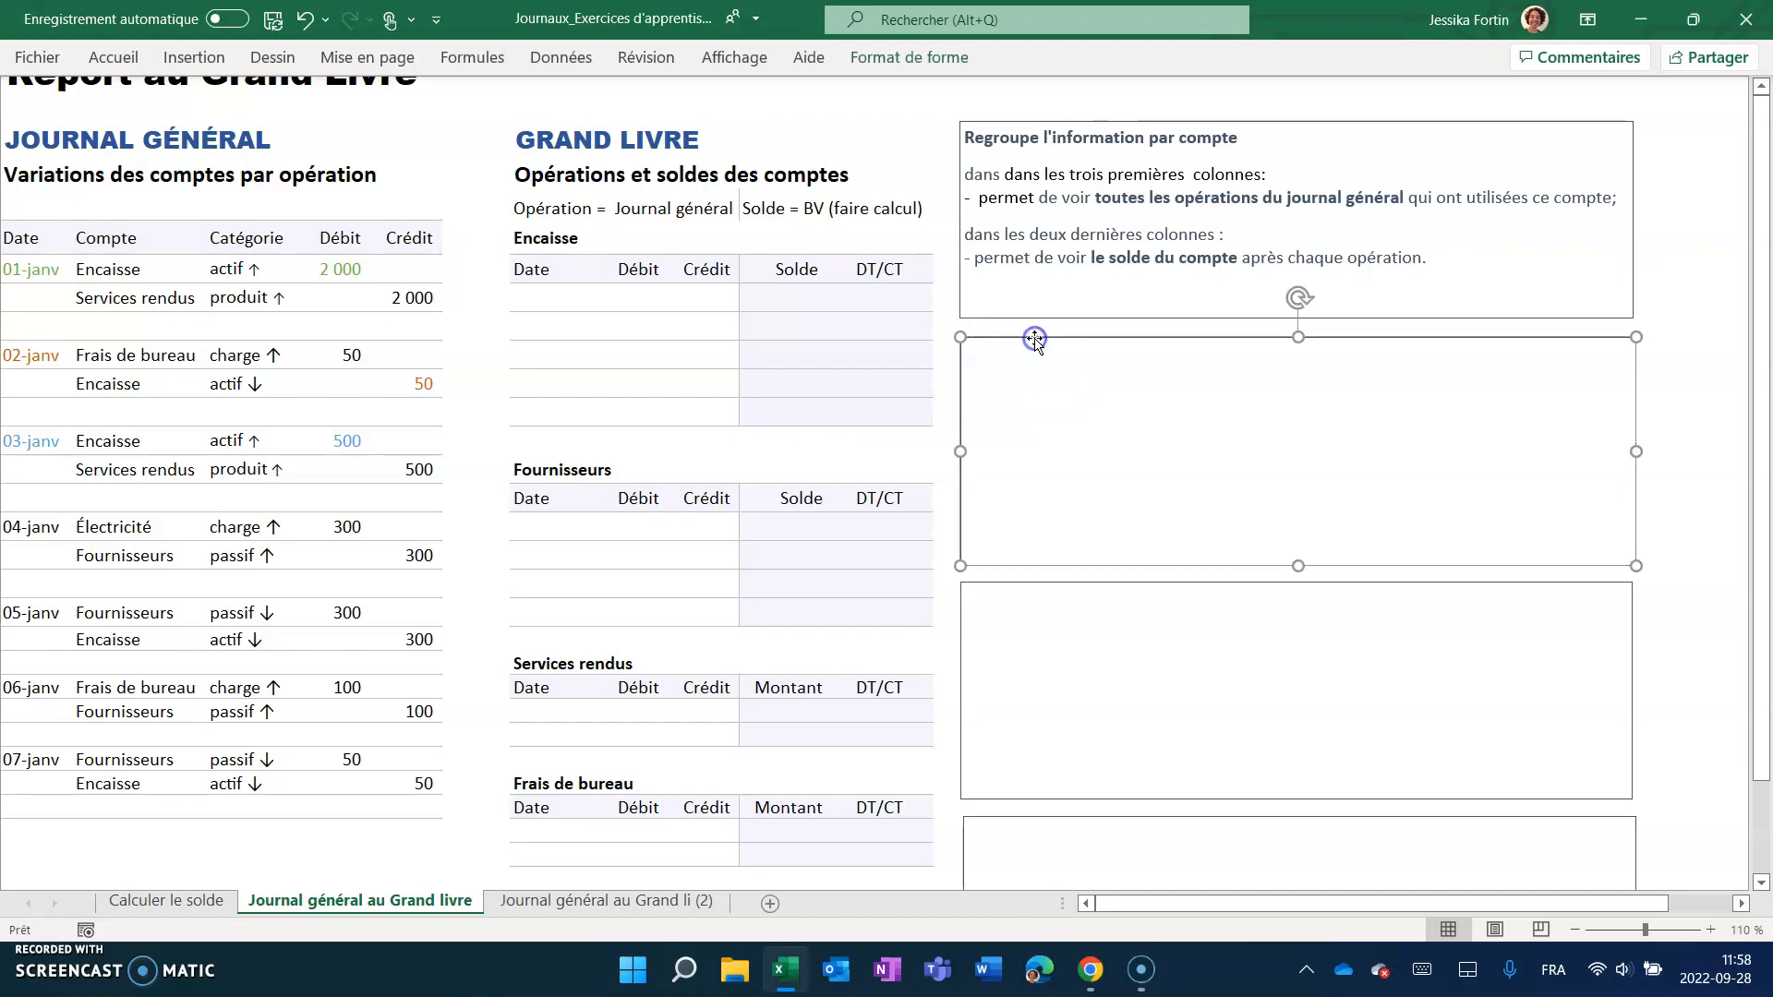
click(119, 61)
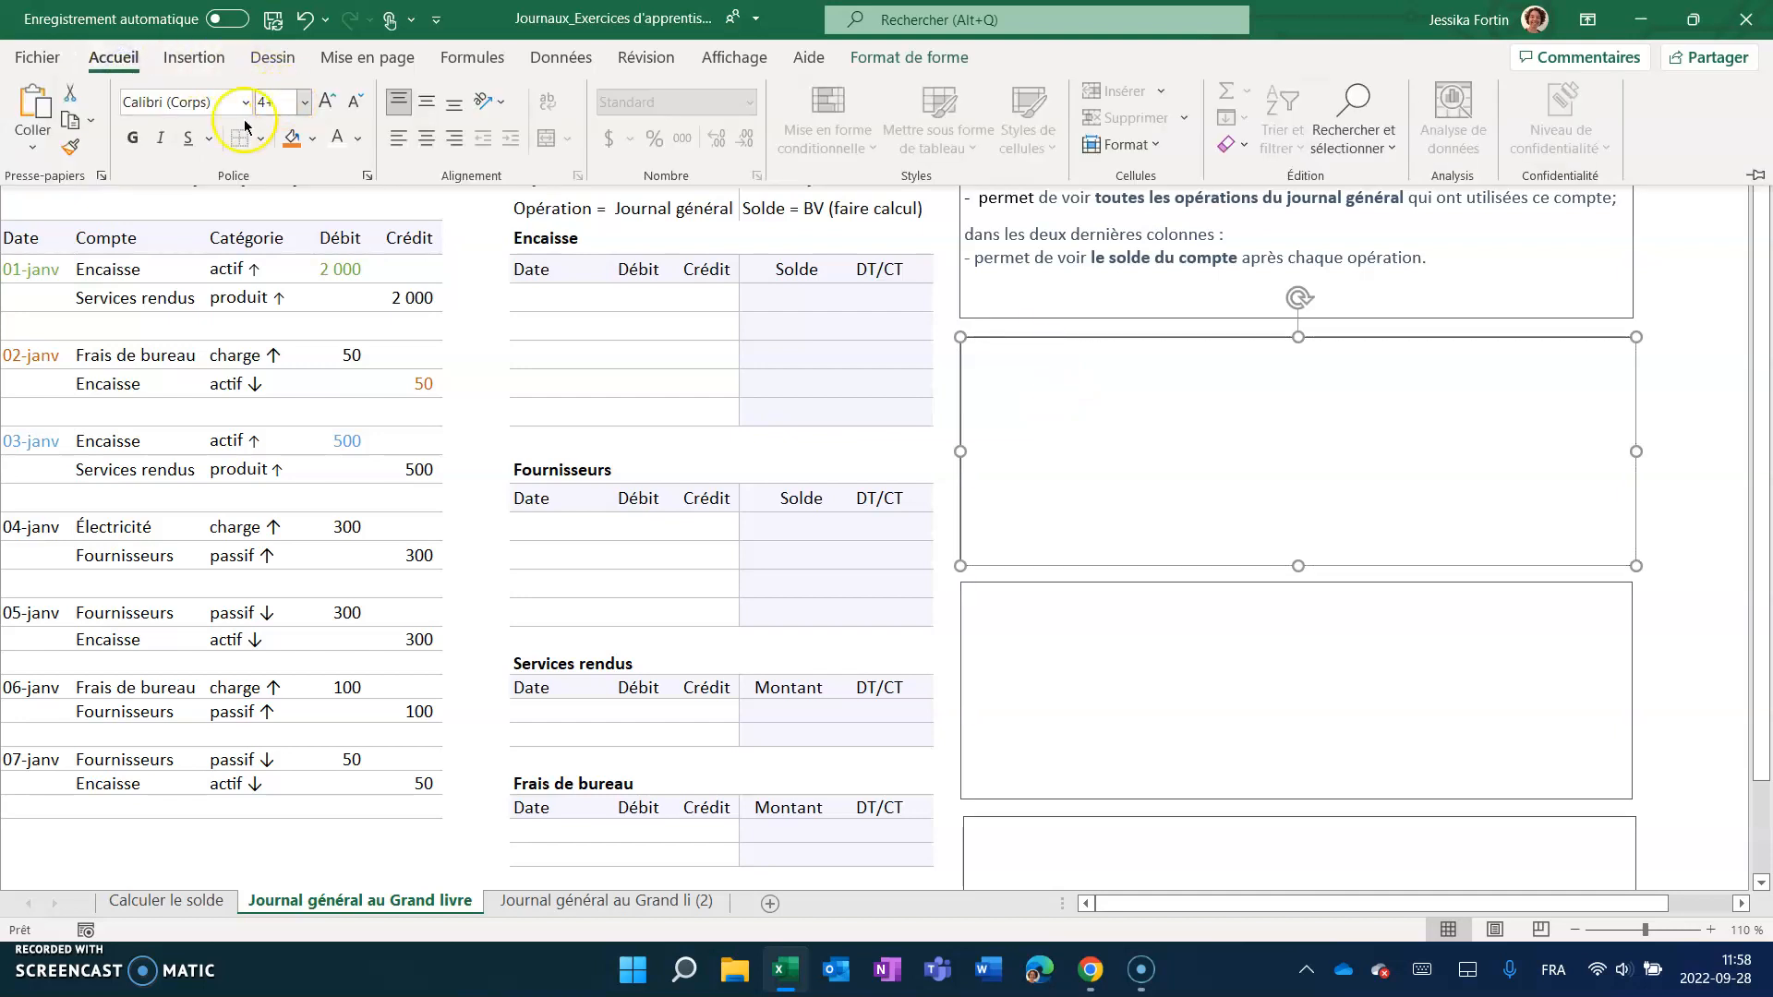
click(357, 140)
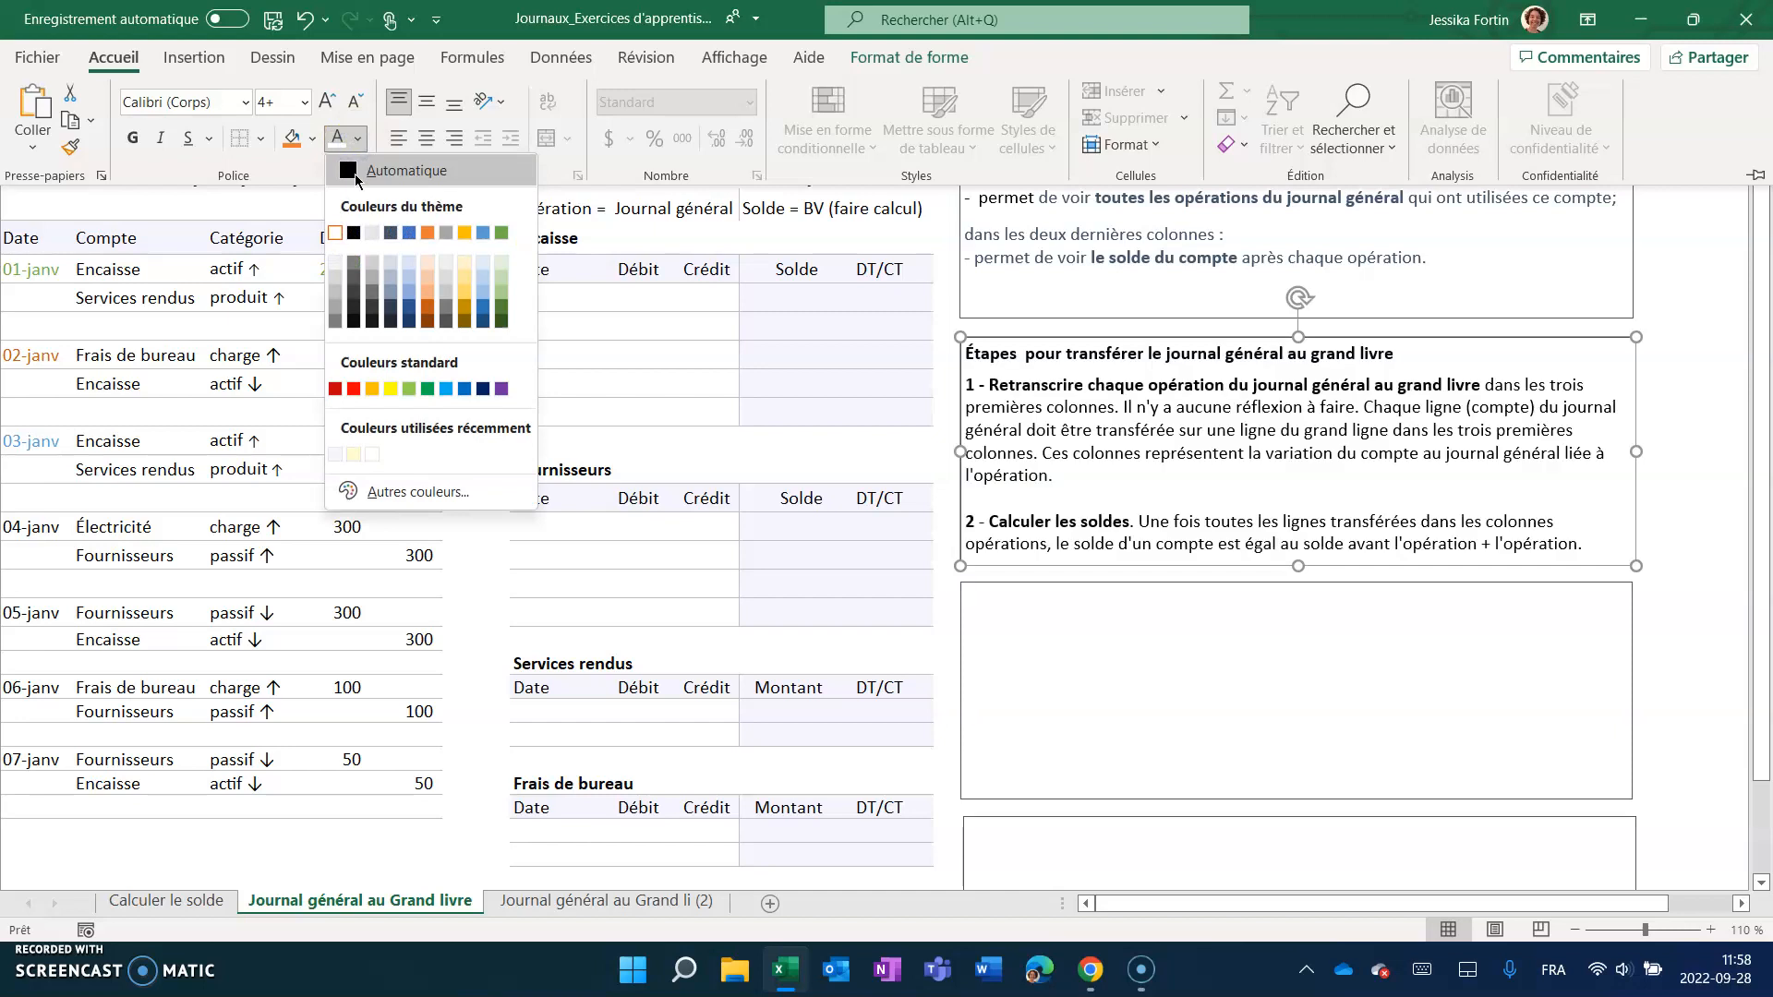
click(348, 170)
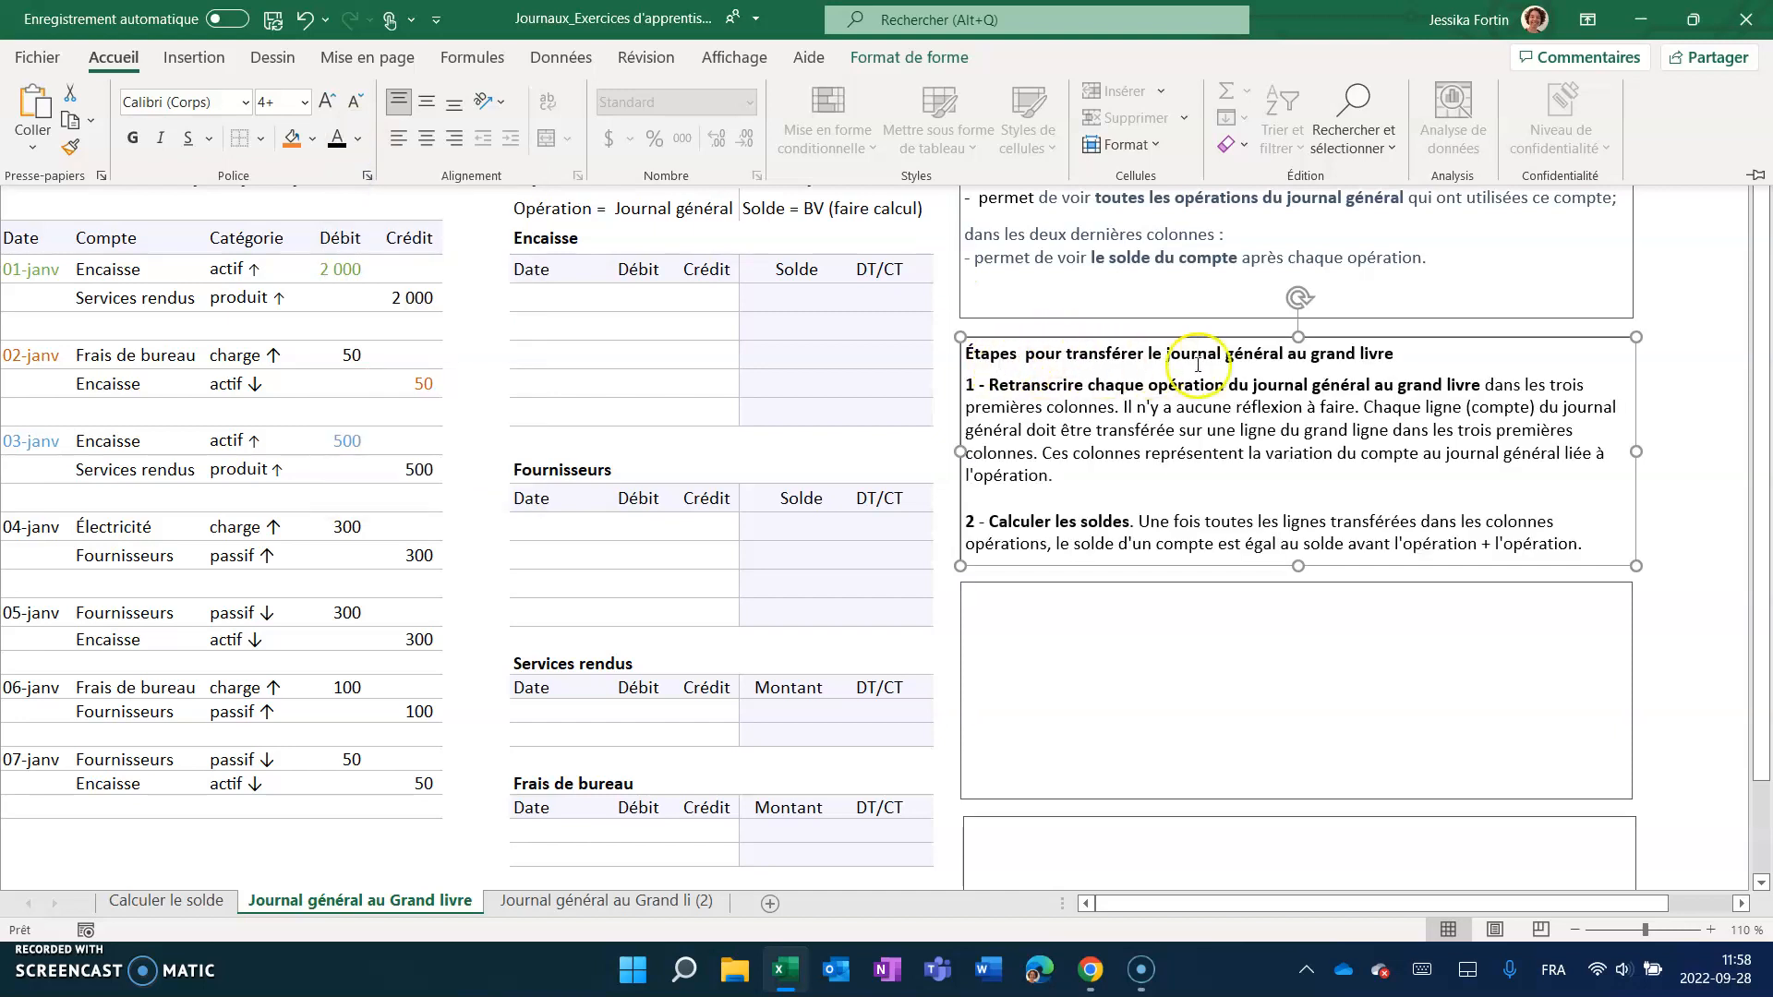
click(1667, 384)
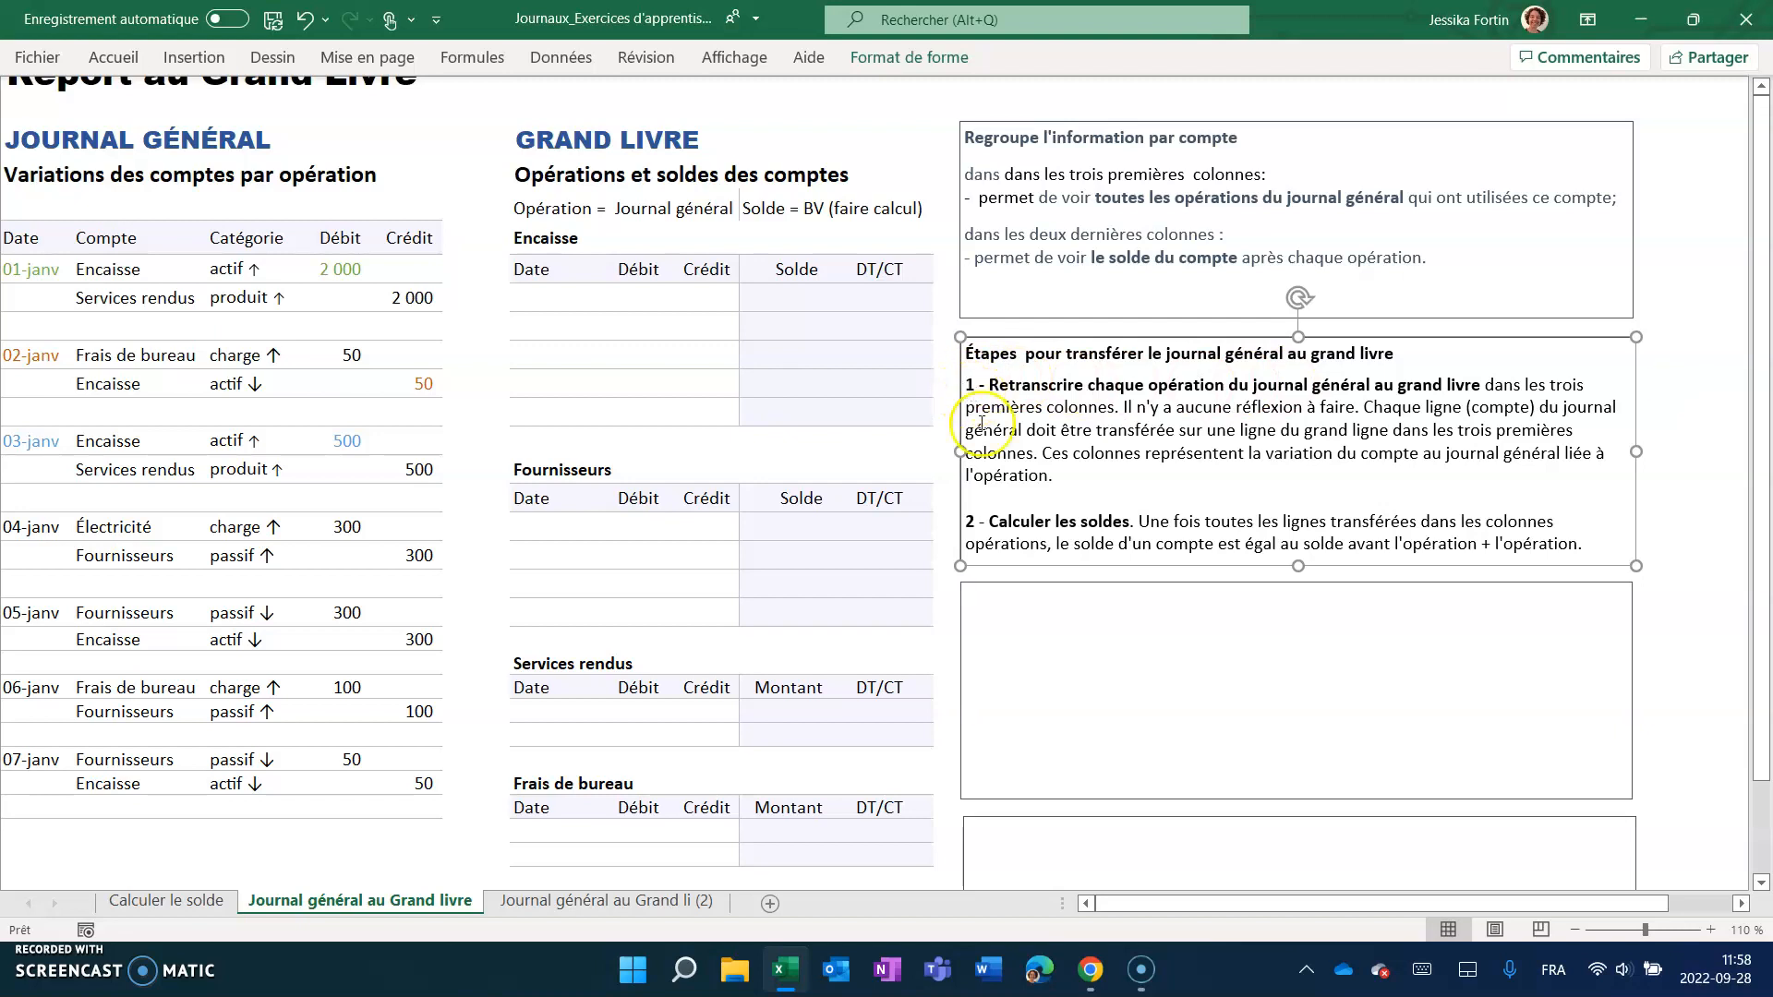
click(934, 576)
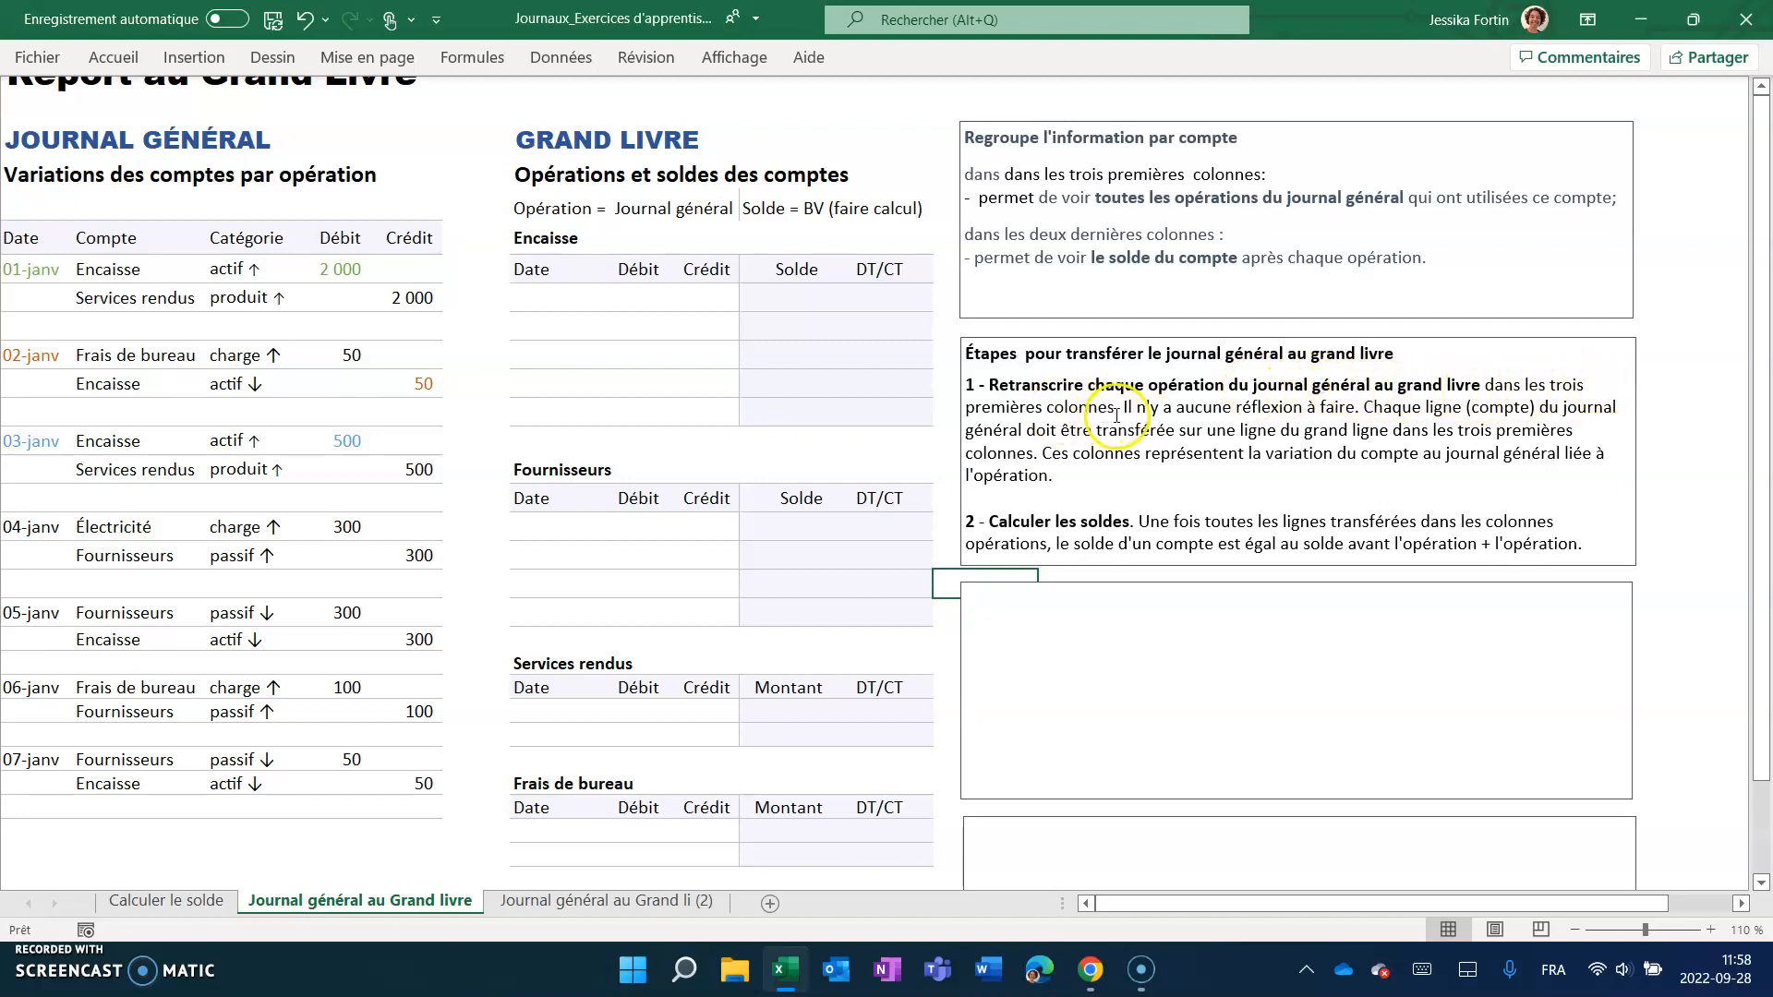
Fill the first Date cell of the Encaisse ledger with a formula referencing the 01-janv date in the Journal général.
drag(527, 297, 706, 302)
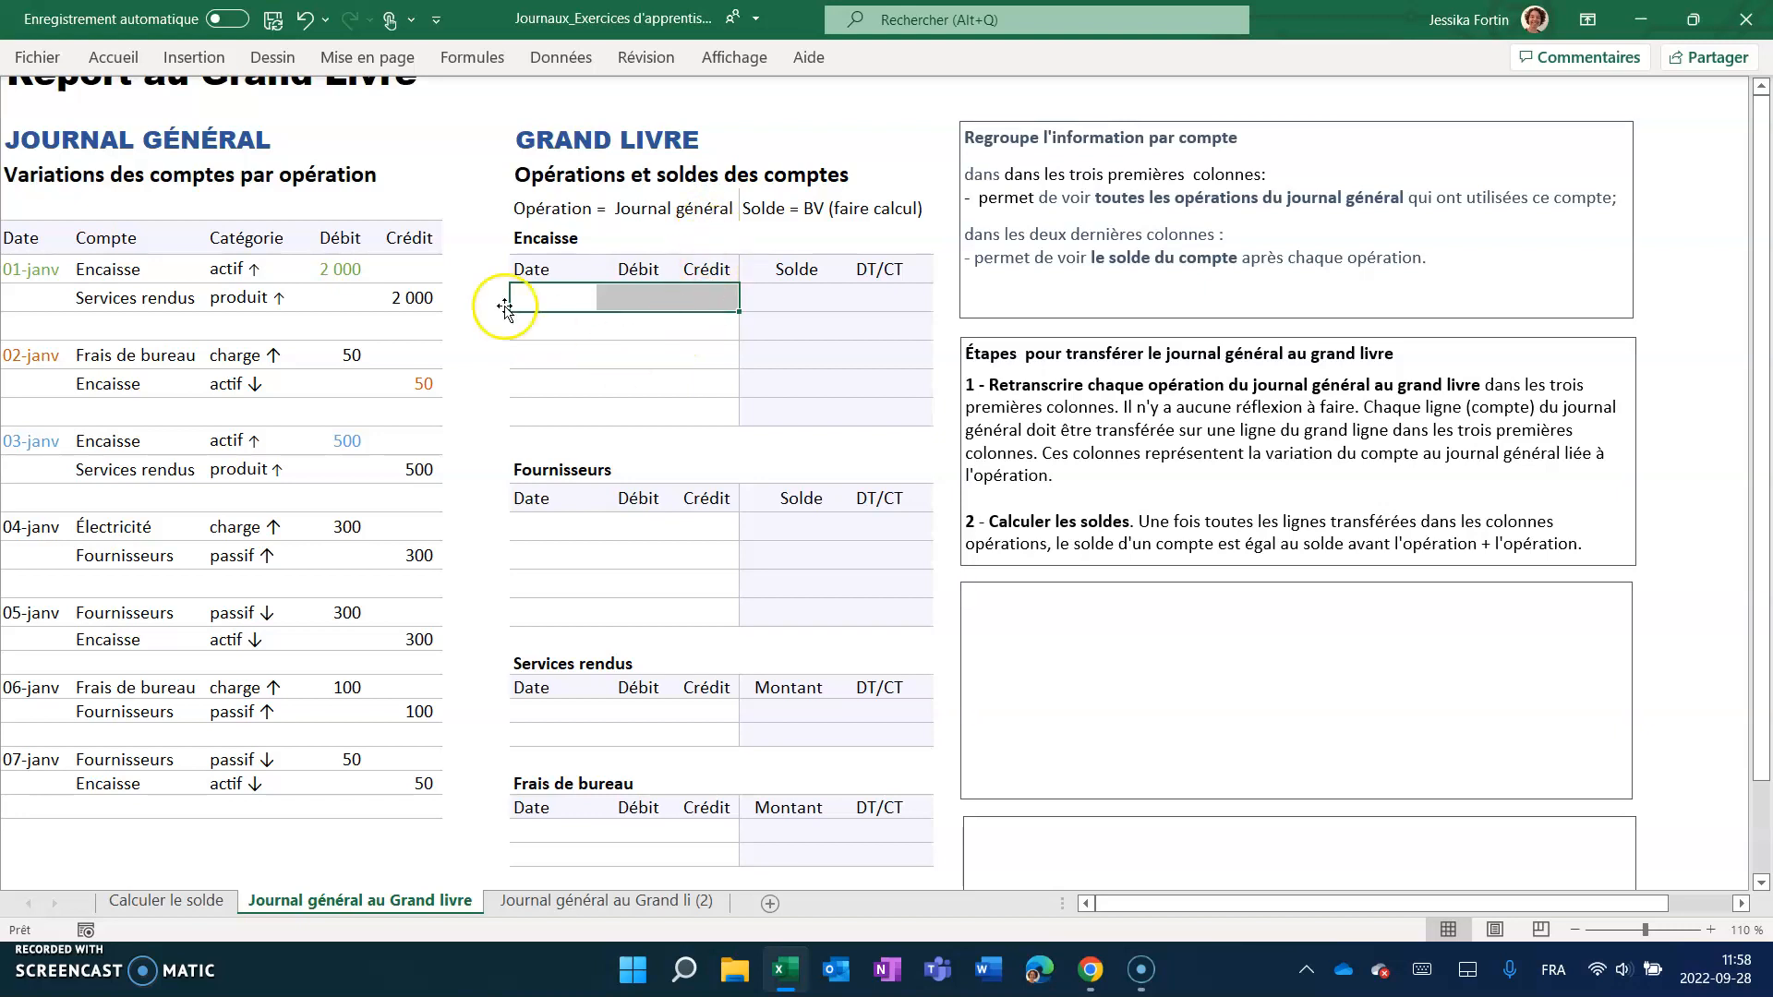
click(35, 269)
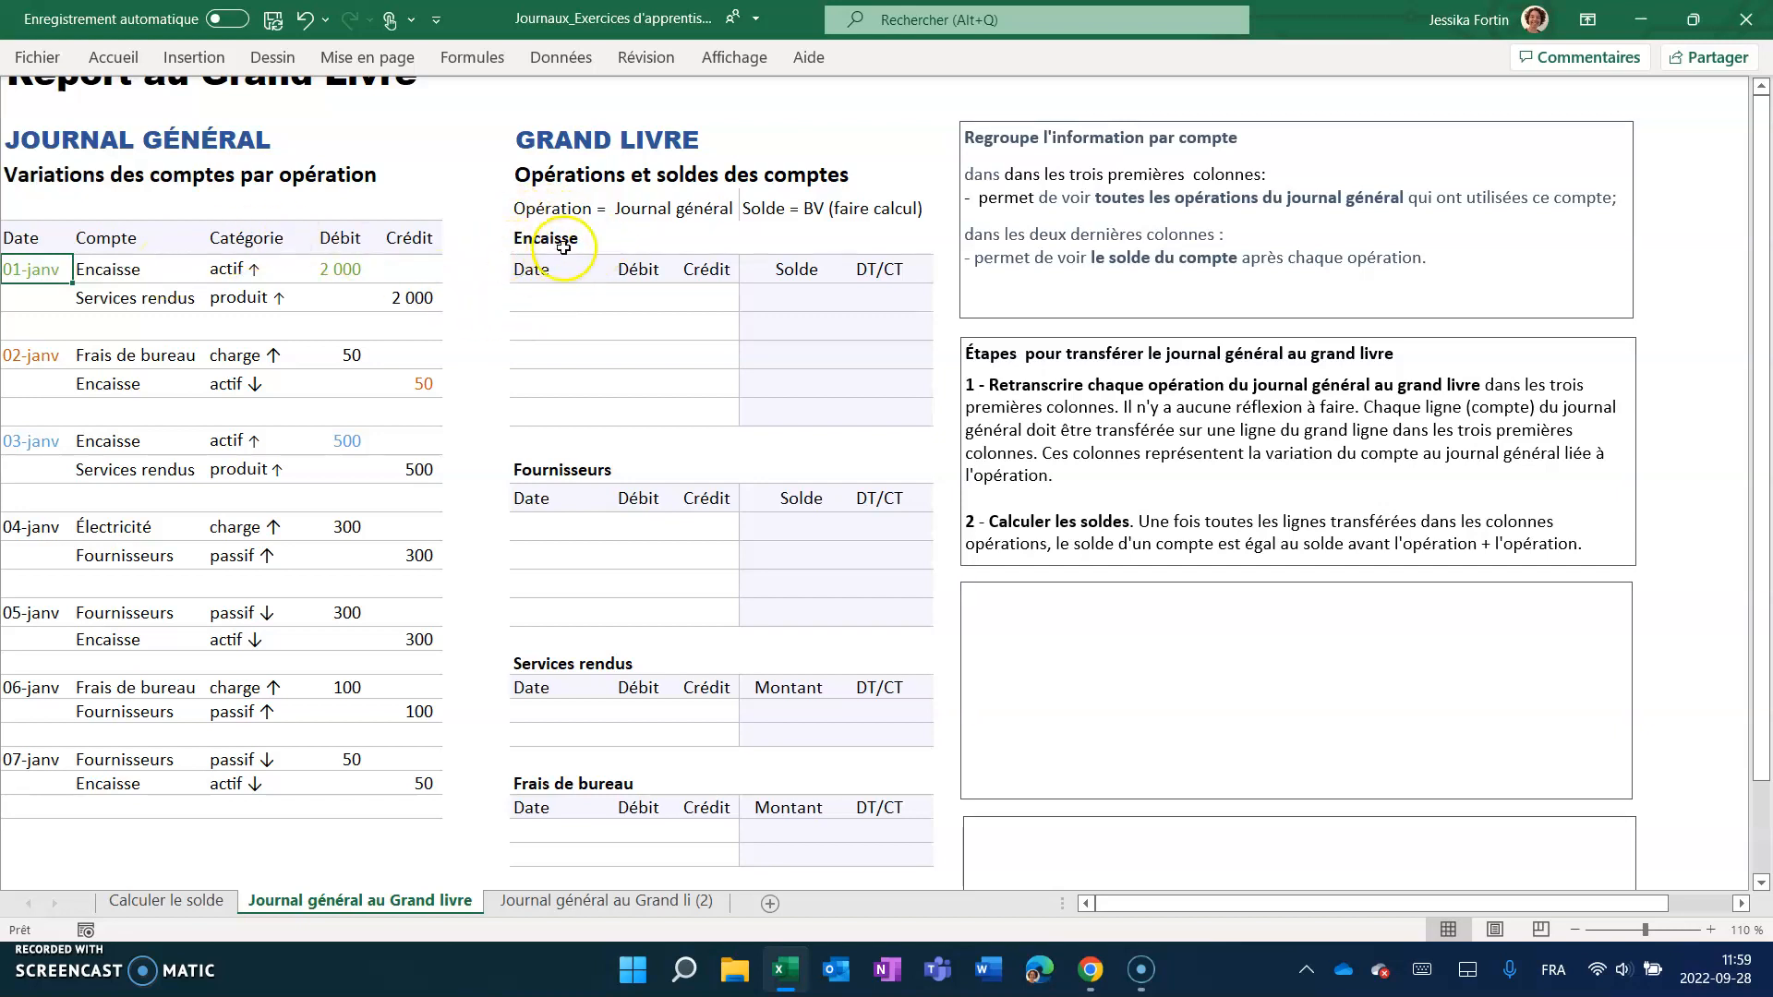
click(537, 304)
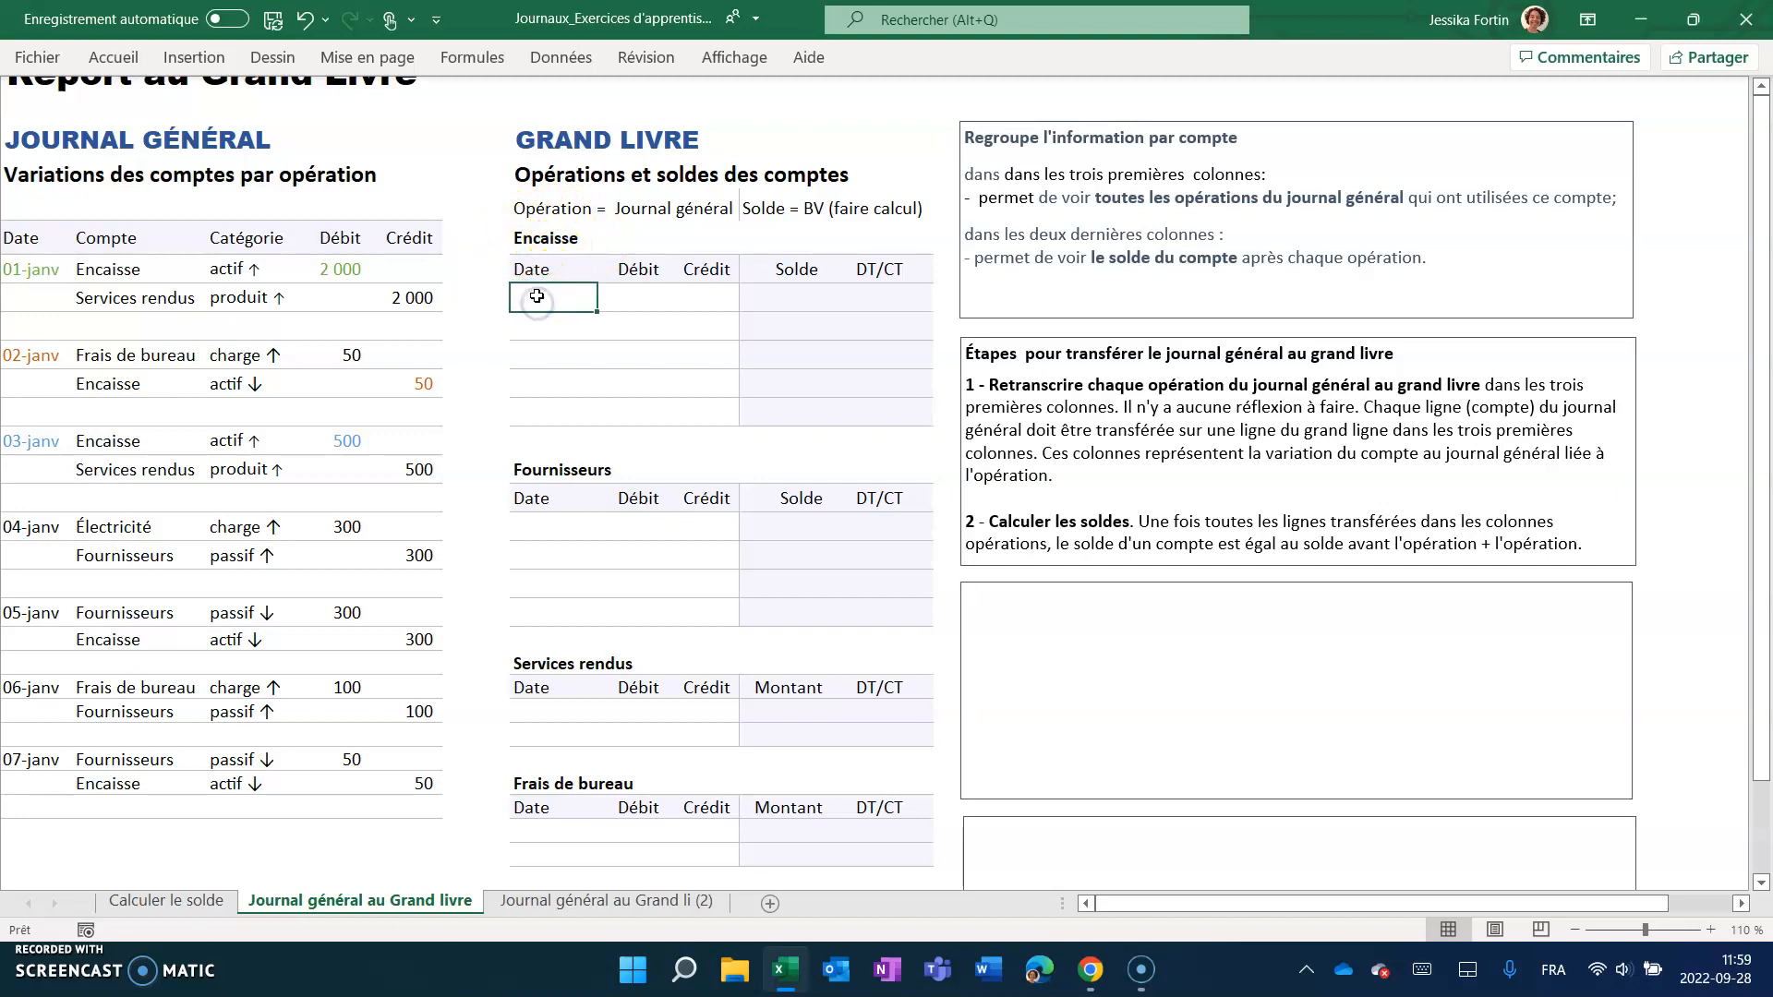
text(=)
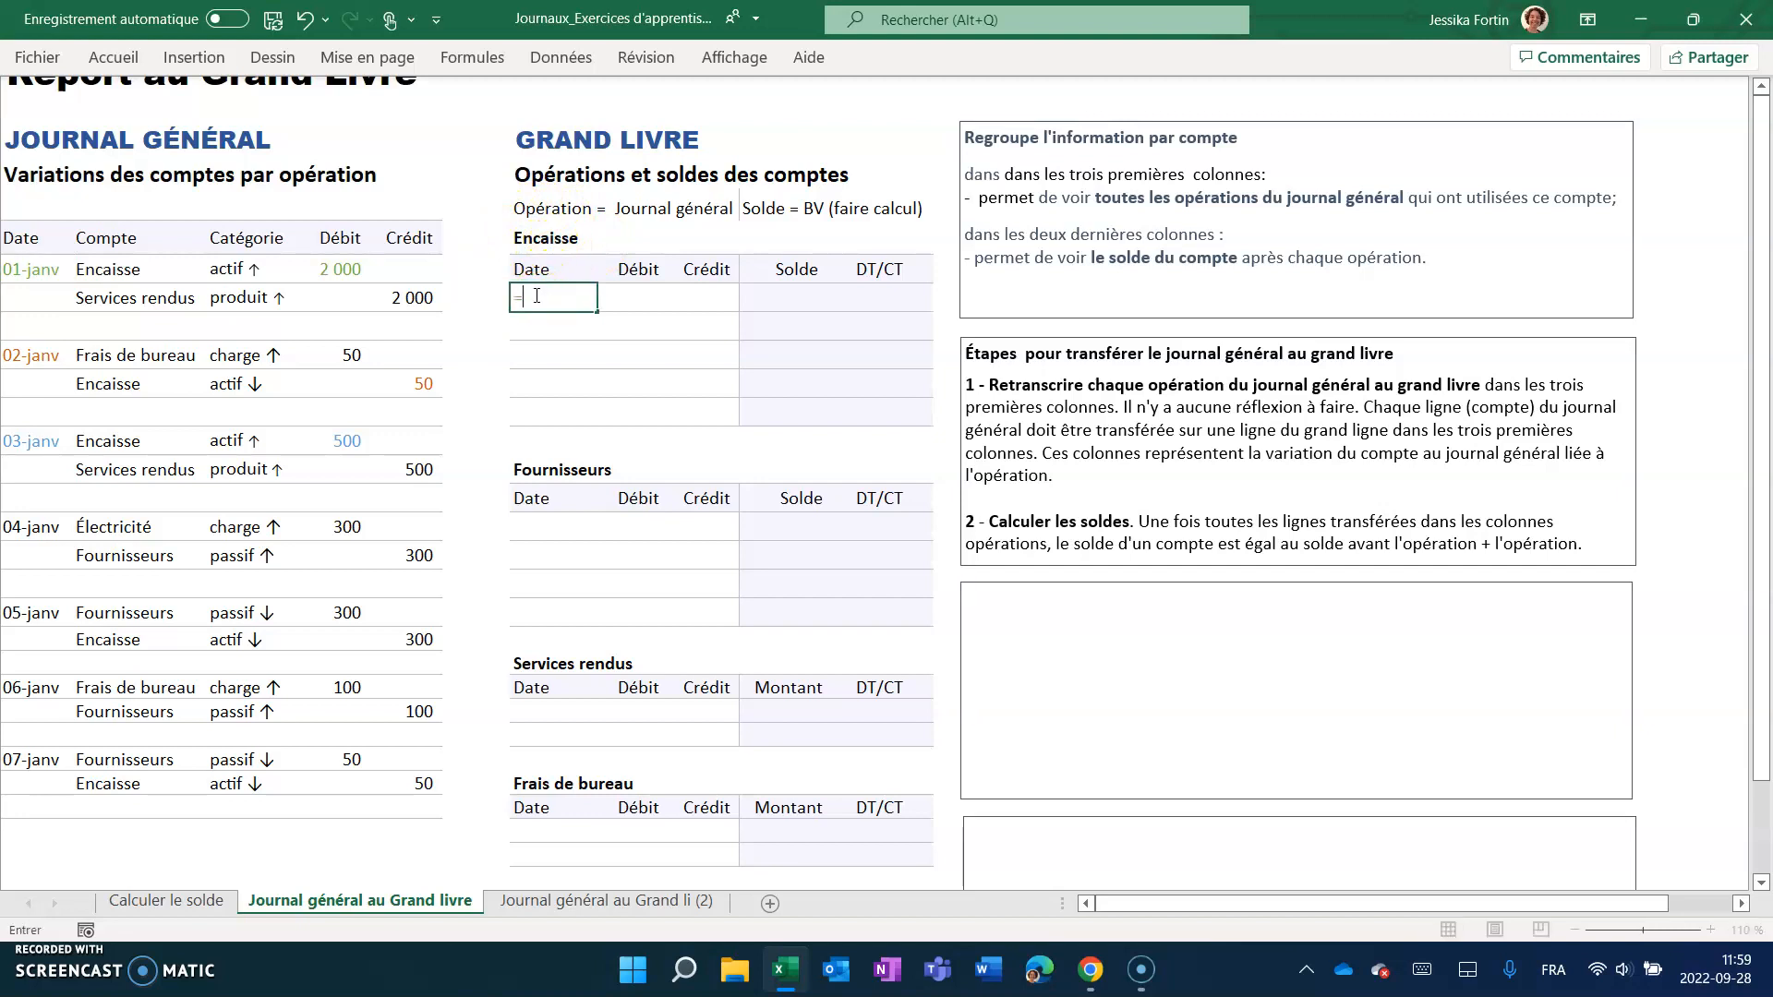
click(20, 268)
click(20, 268)
key(Return)
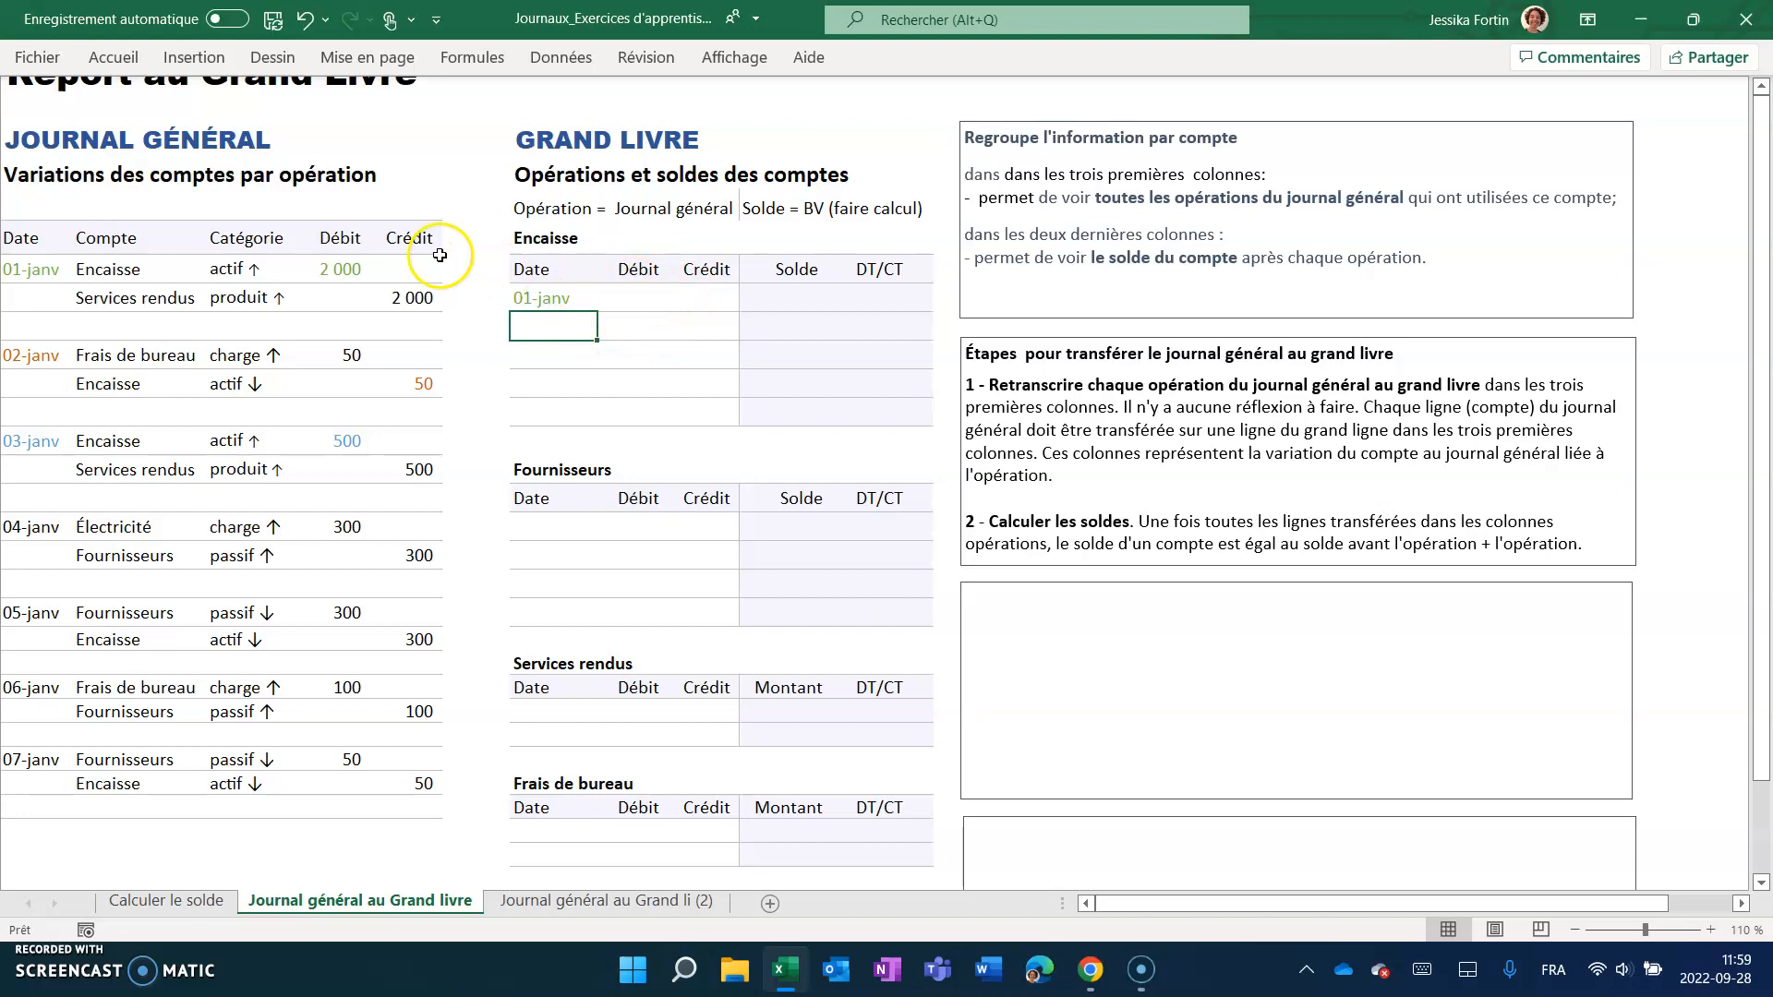
Fill the first Débit cell of the Encaisse ledger with a formula referencing the 2 000 Encaisse debit in the Journal général.
click(334, 271)
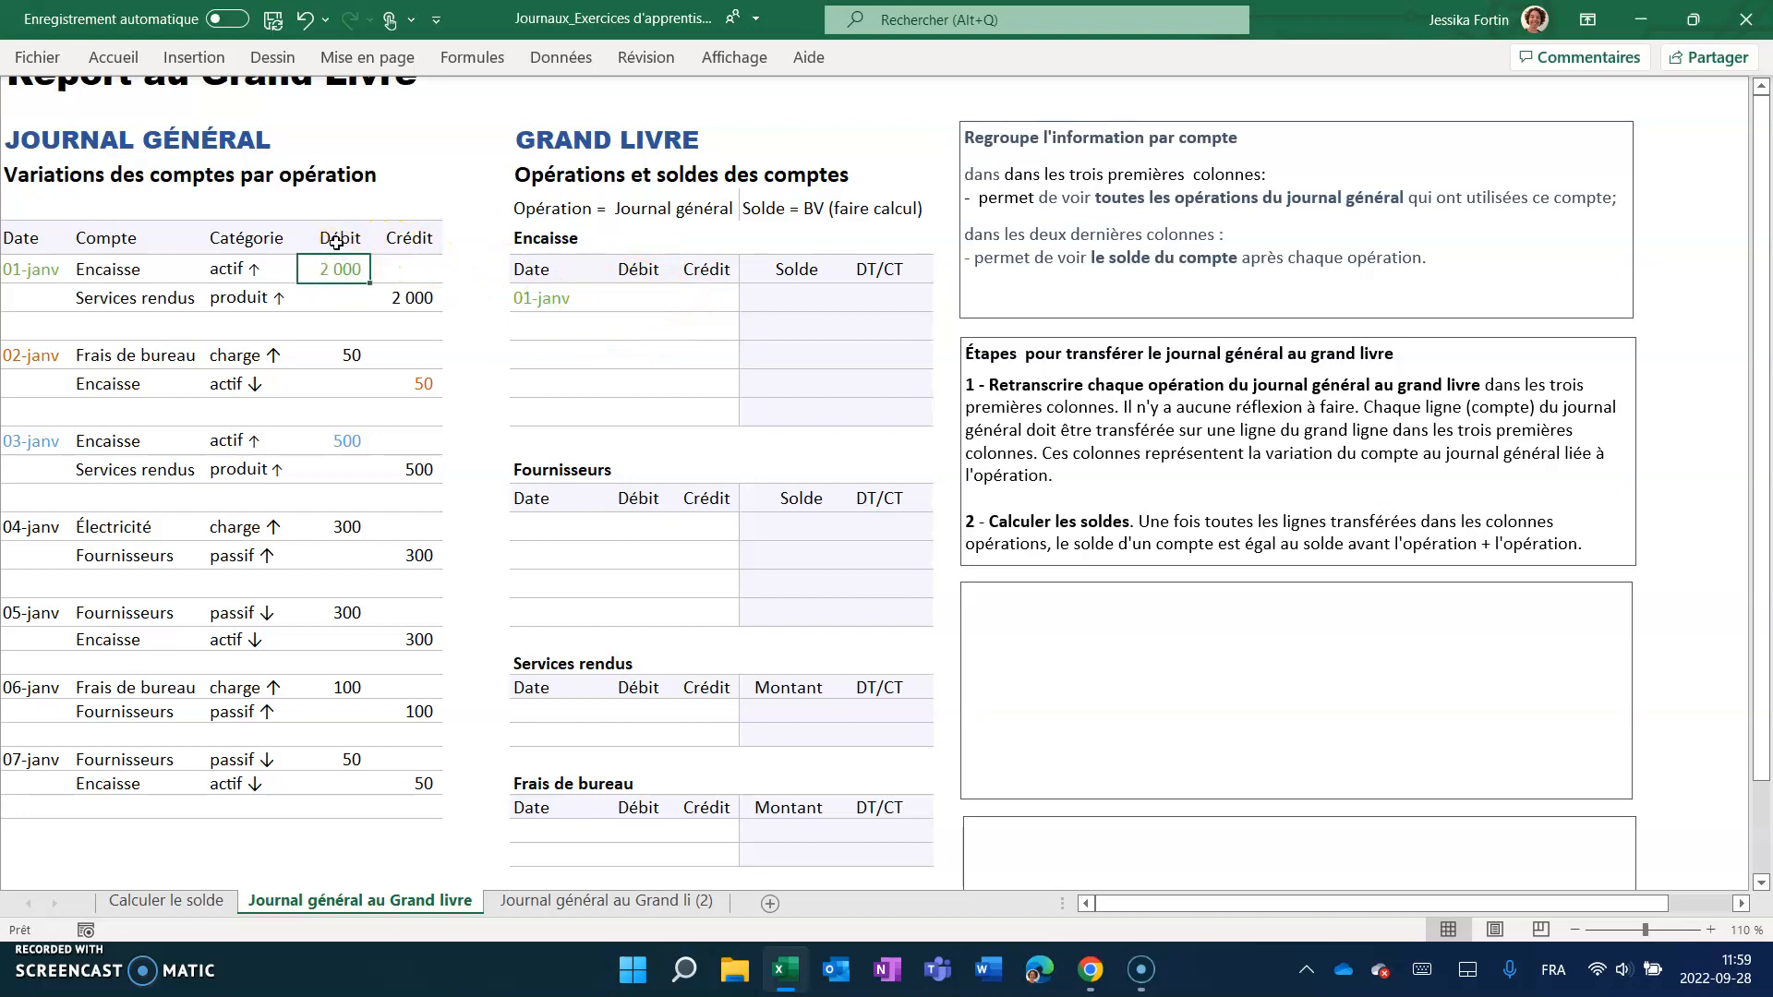
click(637, 299)
text(=)
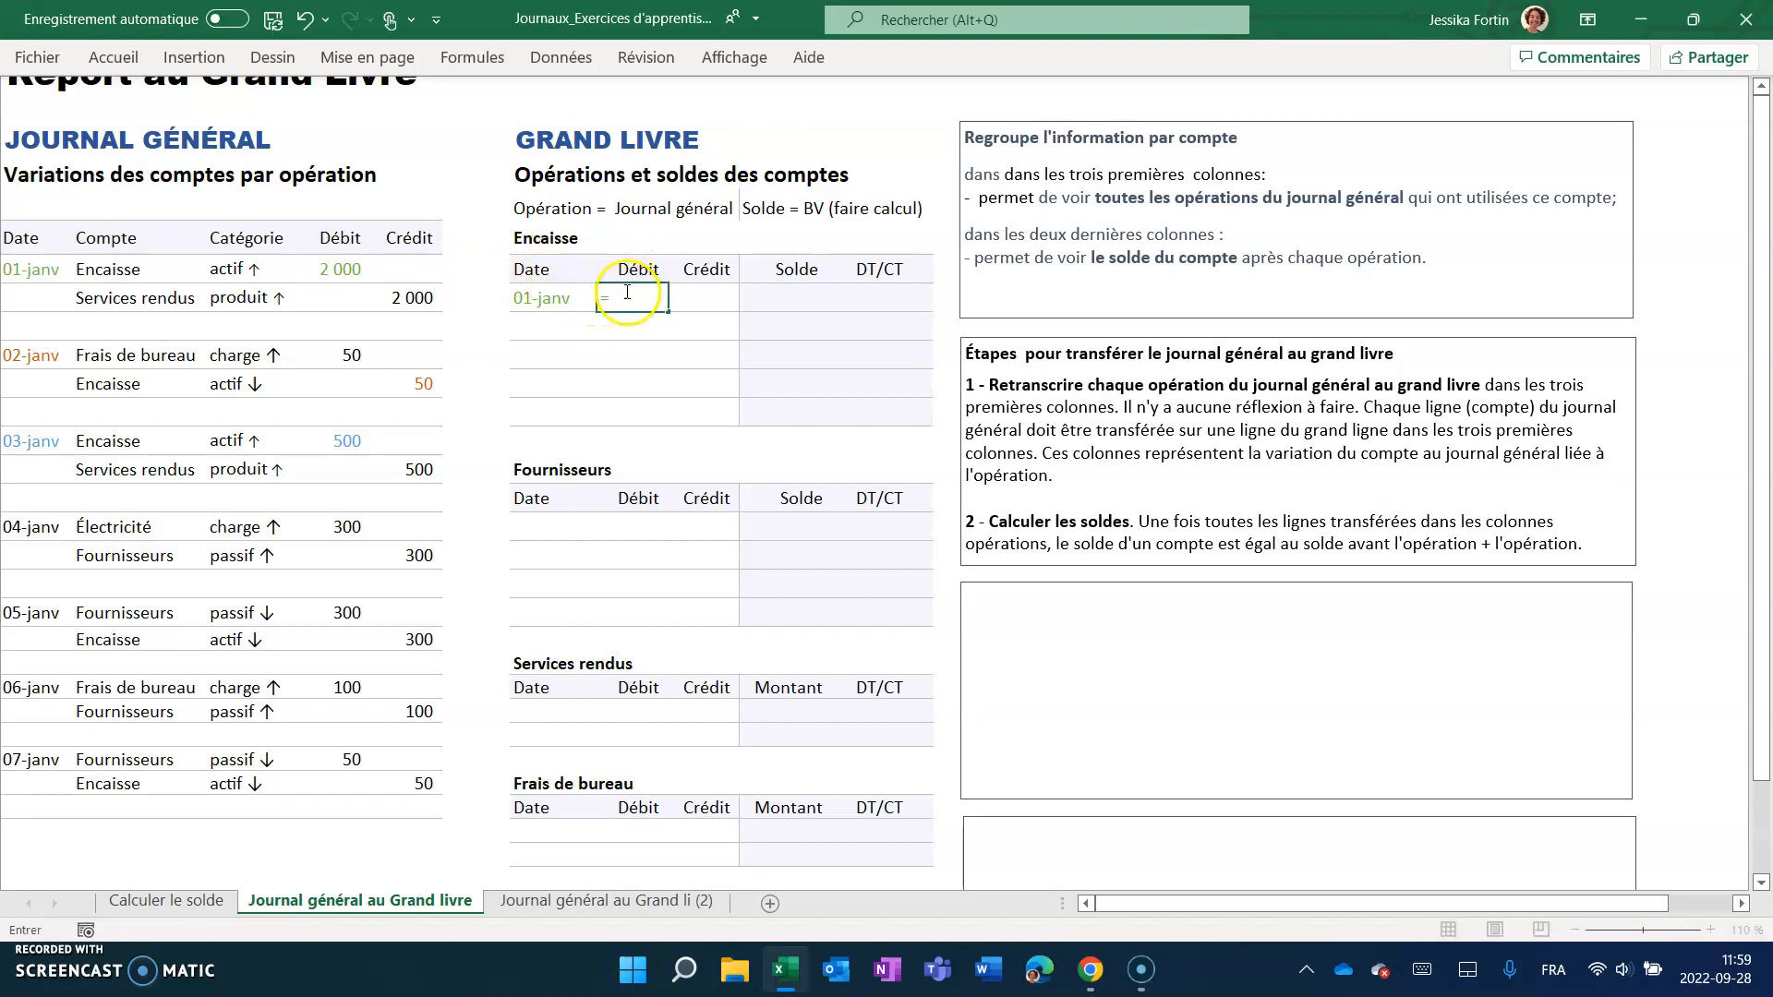
click(342, 269)
key(Return)
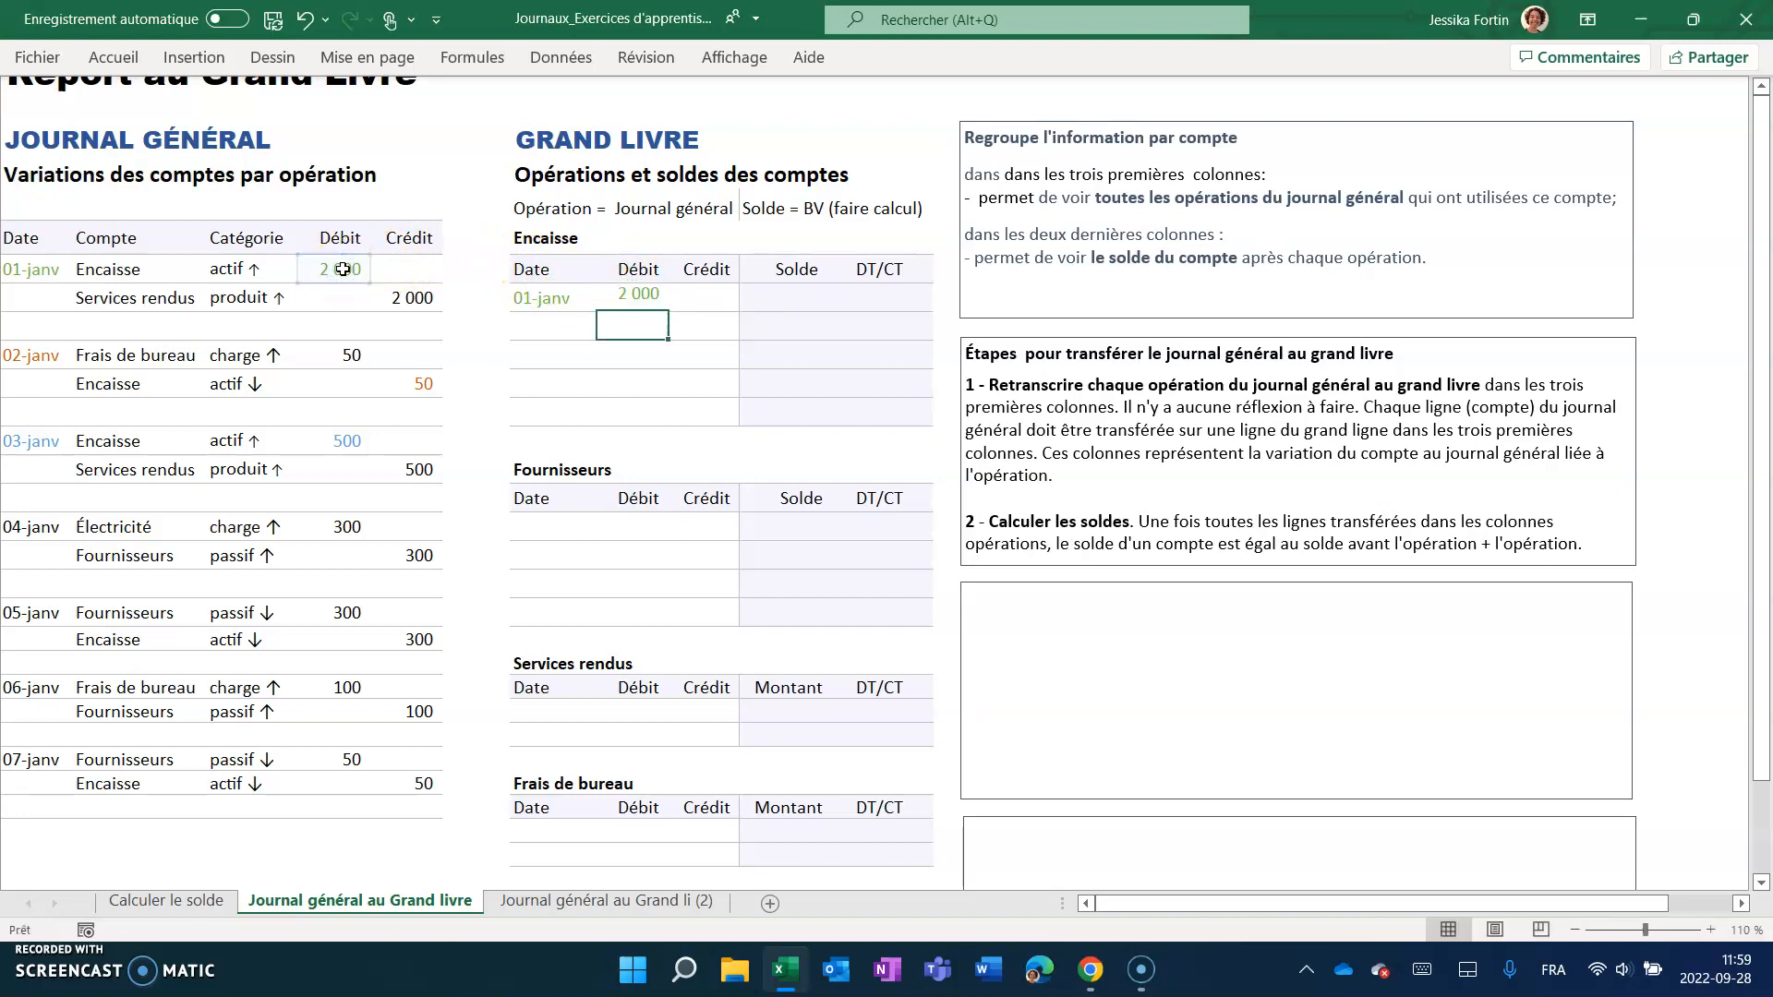
click(630, 317)
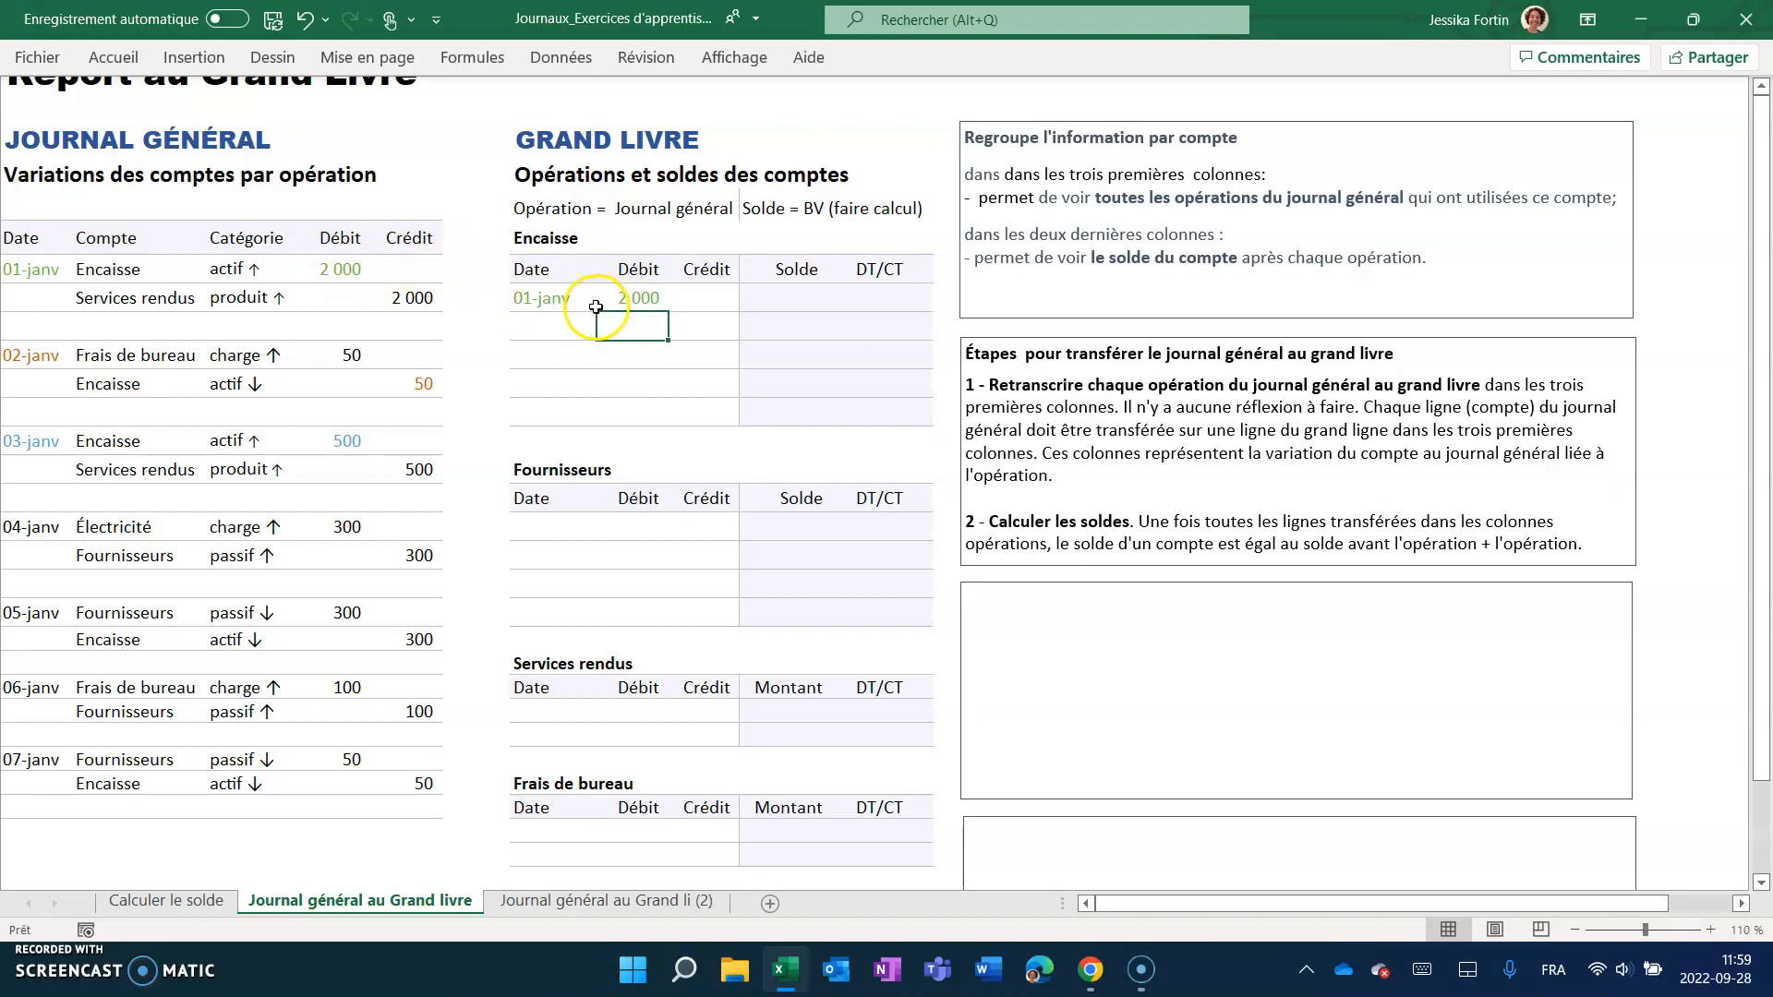
click(536, 303)
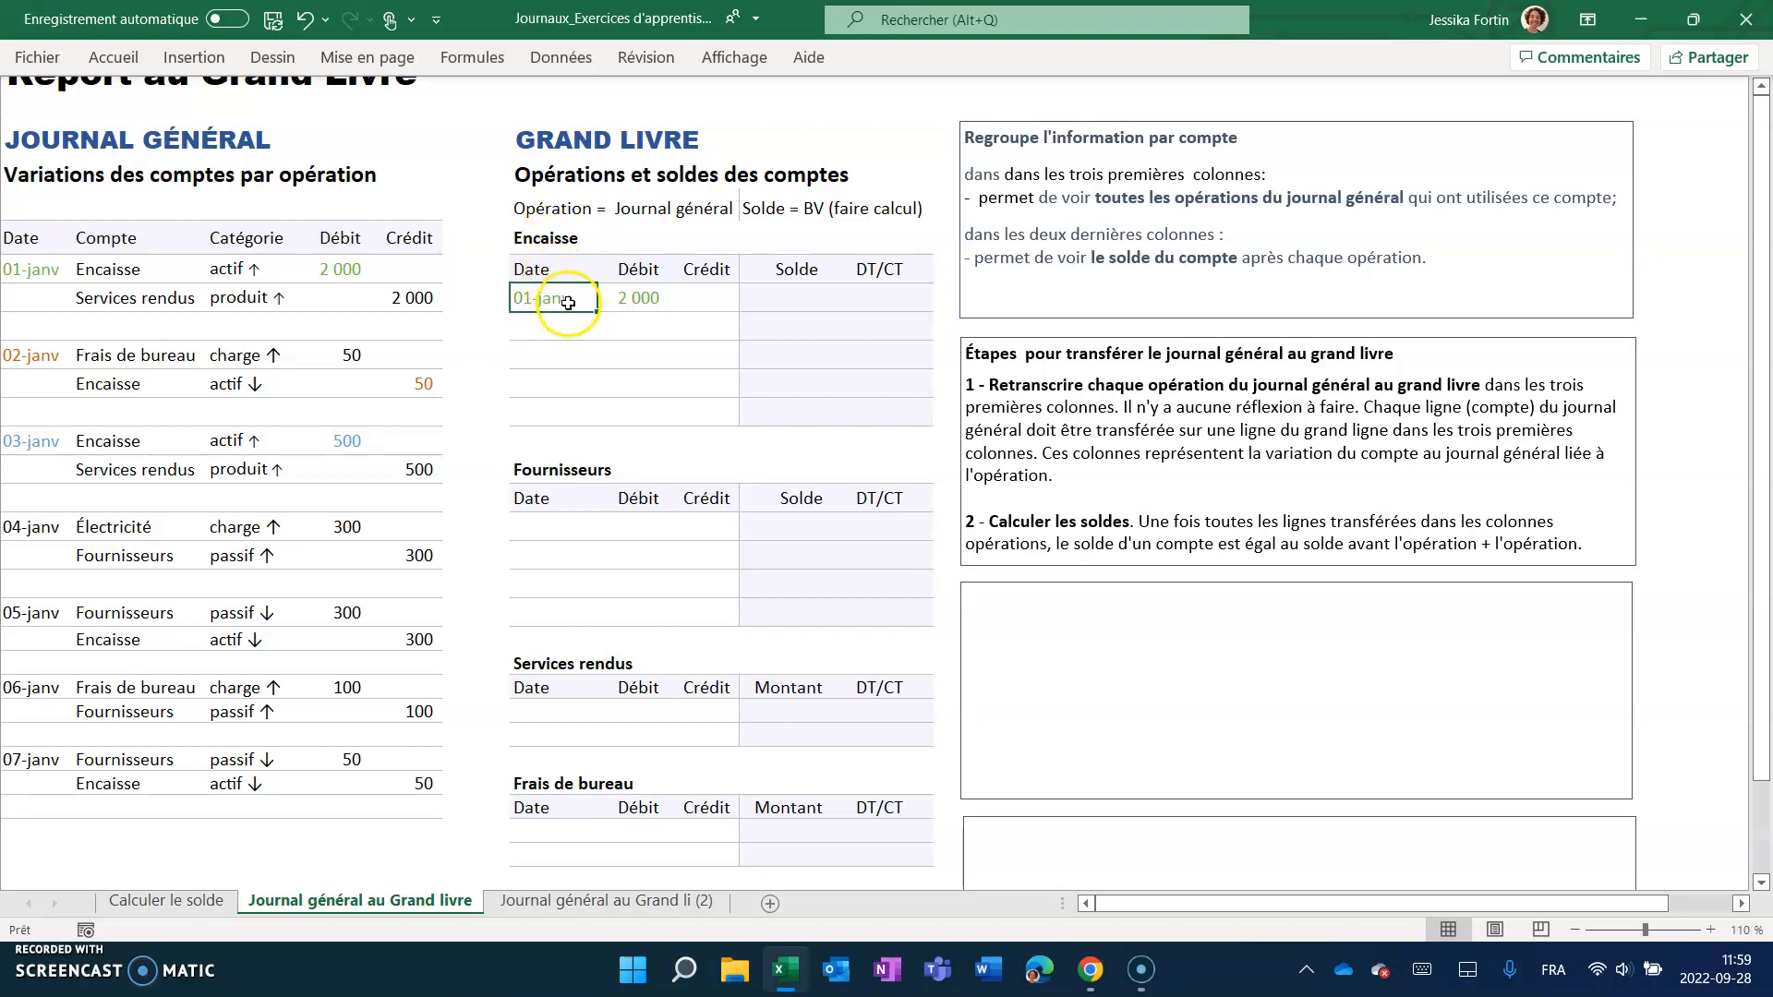
click(651, 298)
click(336, 263)
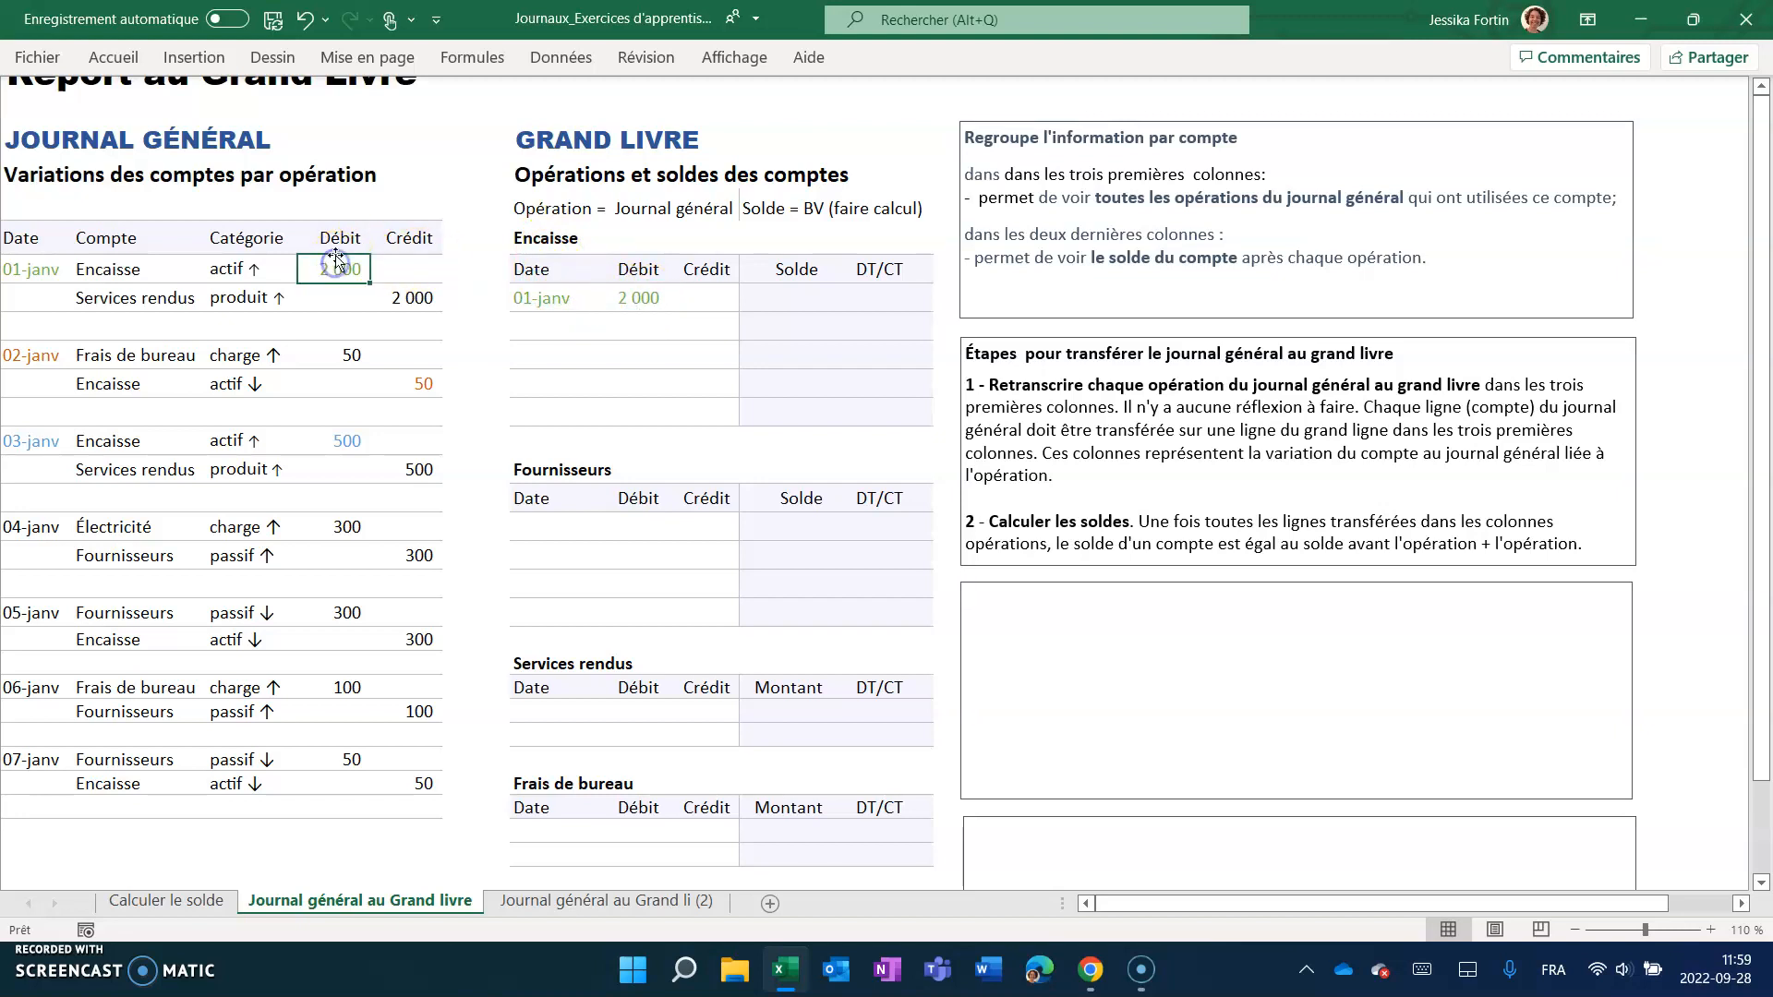
click(635, 297)
click(635, 269)
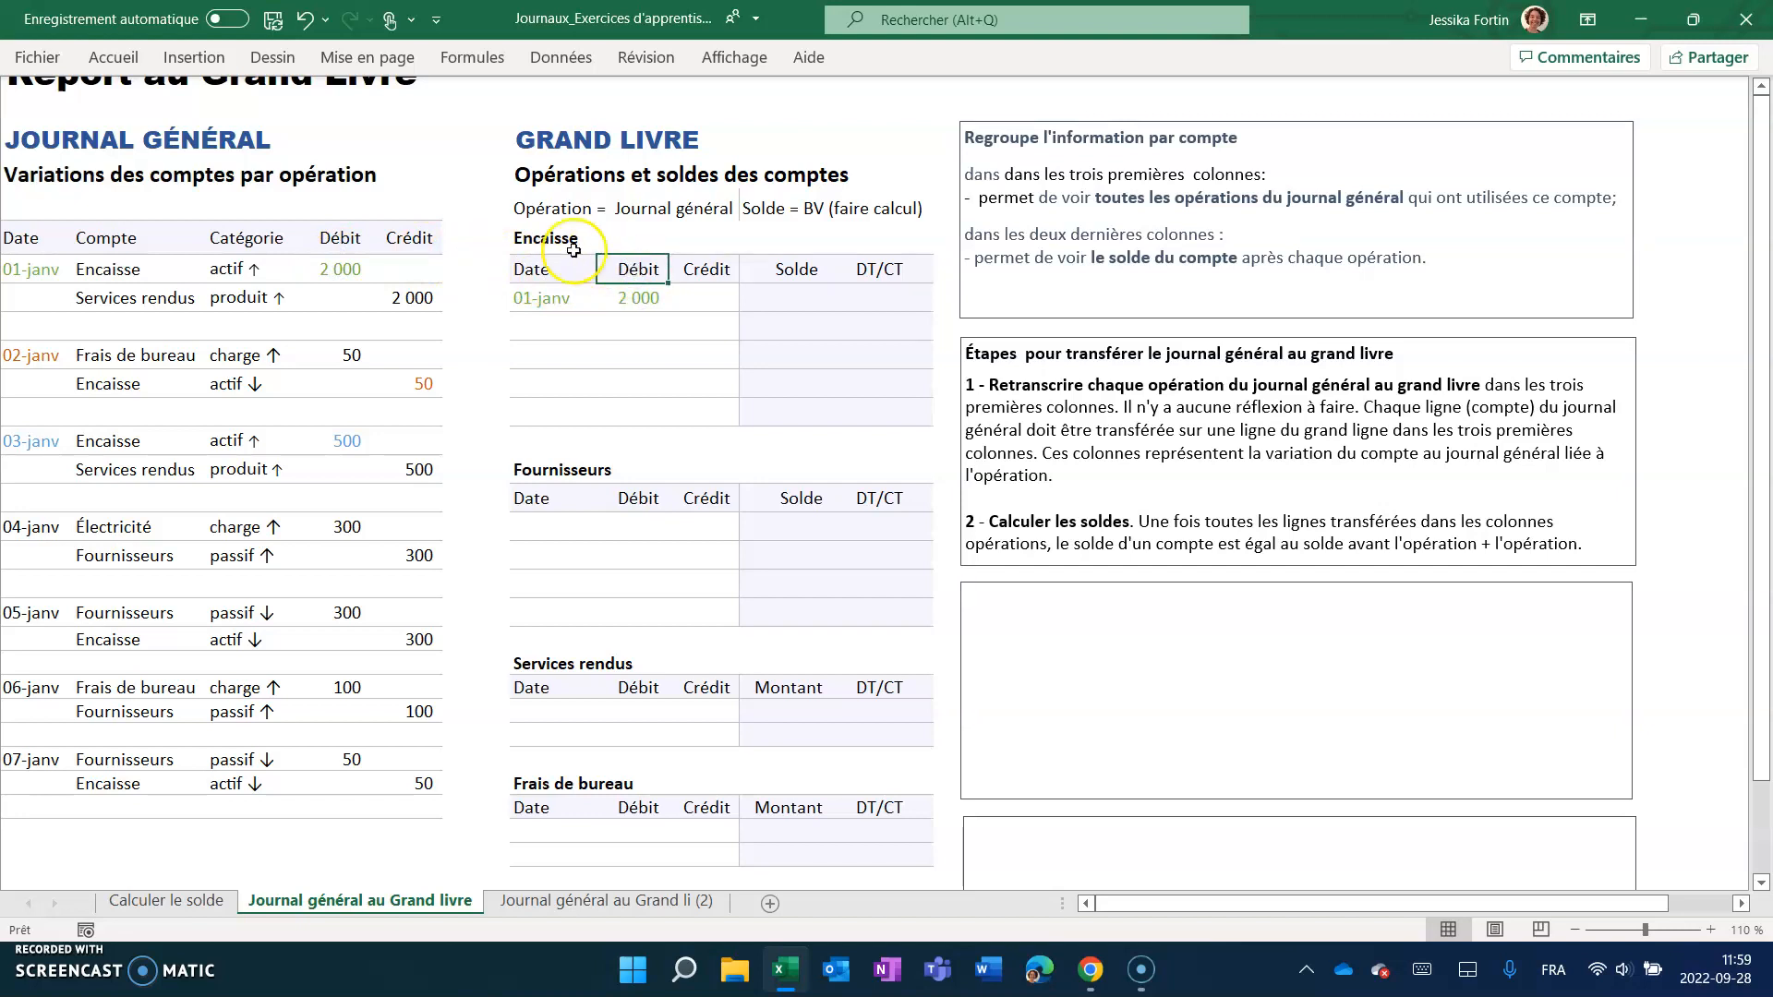
Fill the Encaisse heading cell of the Grand livre with the lightest theme gold.
click(538, 231)
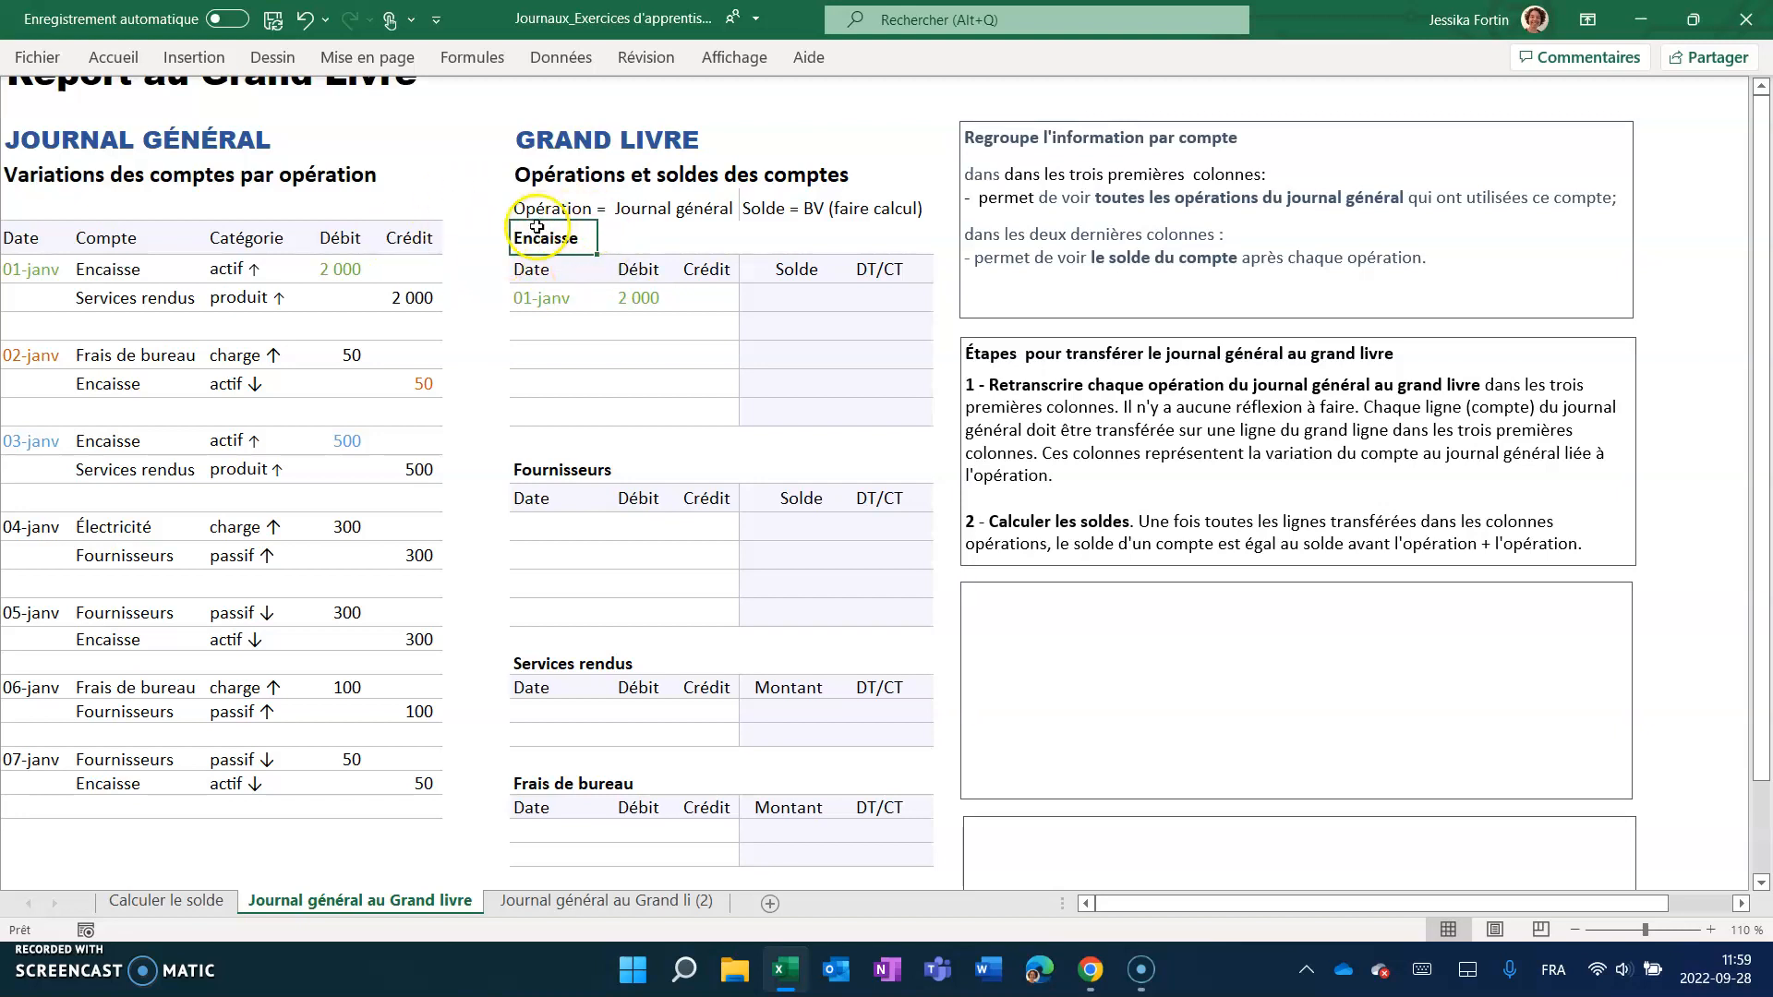
click(109, 61)
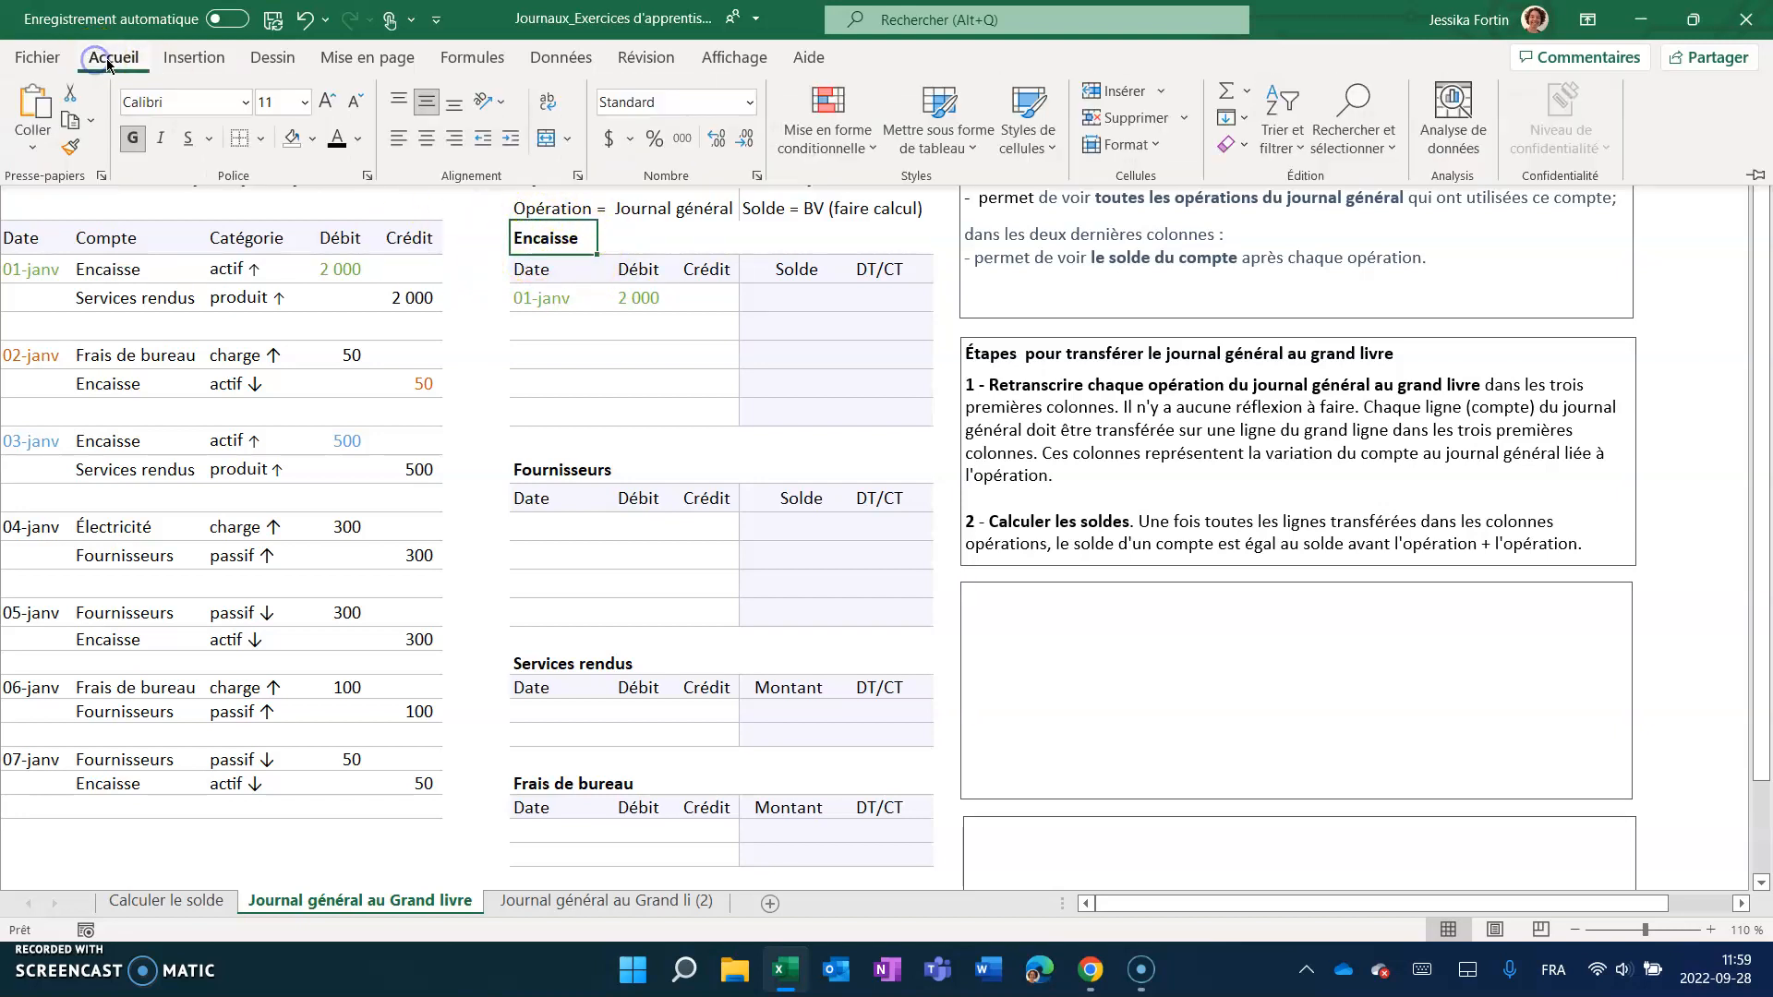
click(313, 139)
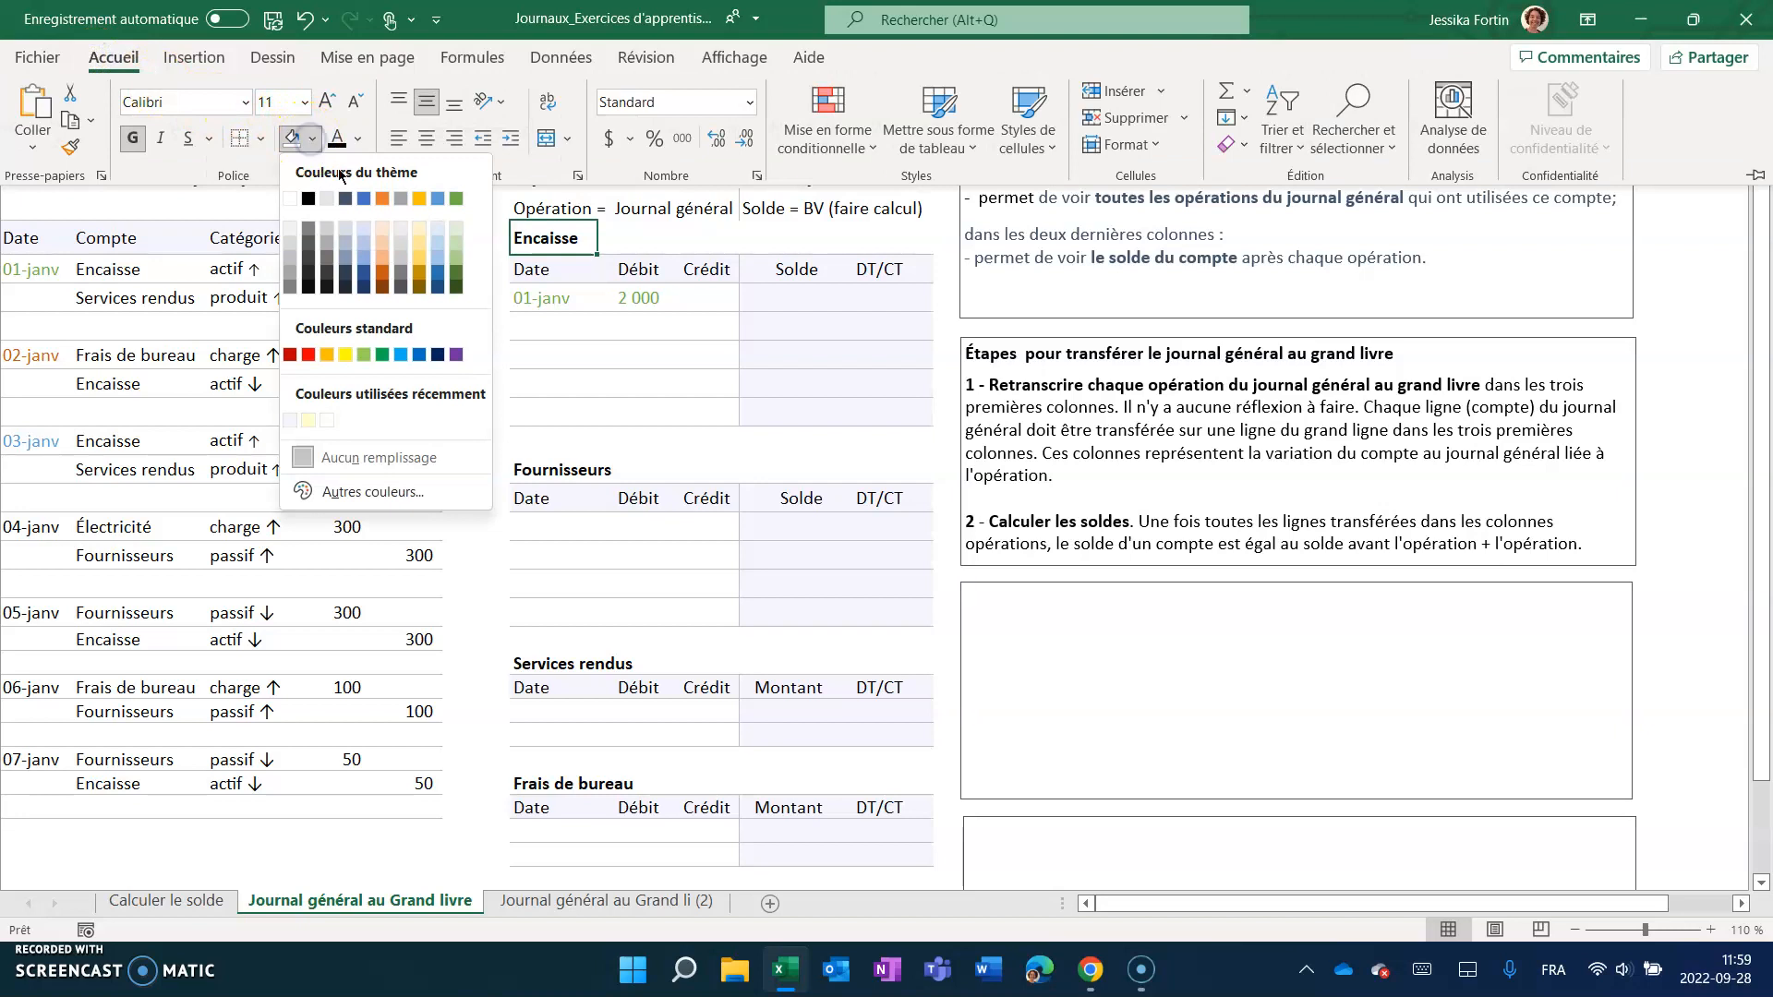
click(421, 231)
Apply the same light gold fill to all five Encaisse account cells in the Journal général.
click(120, 269)
click(120, 269)
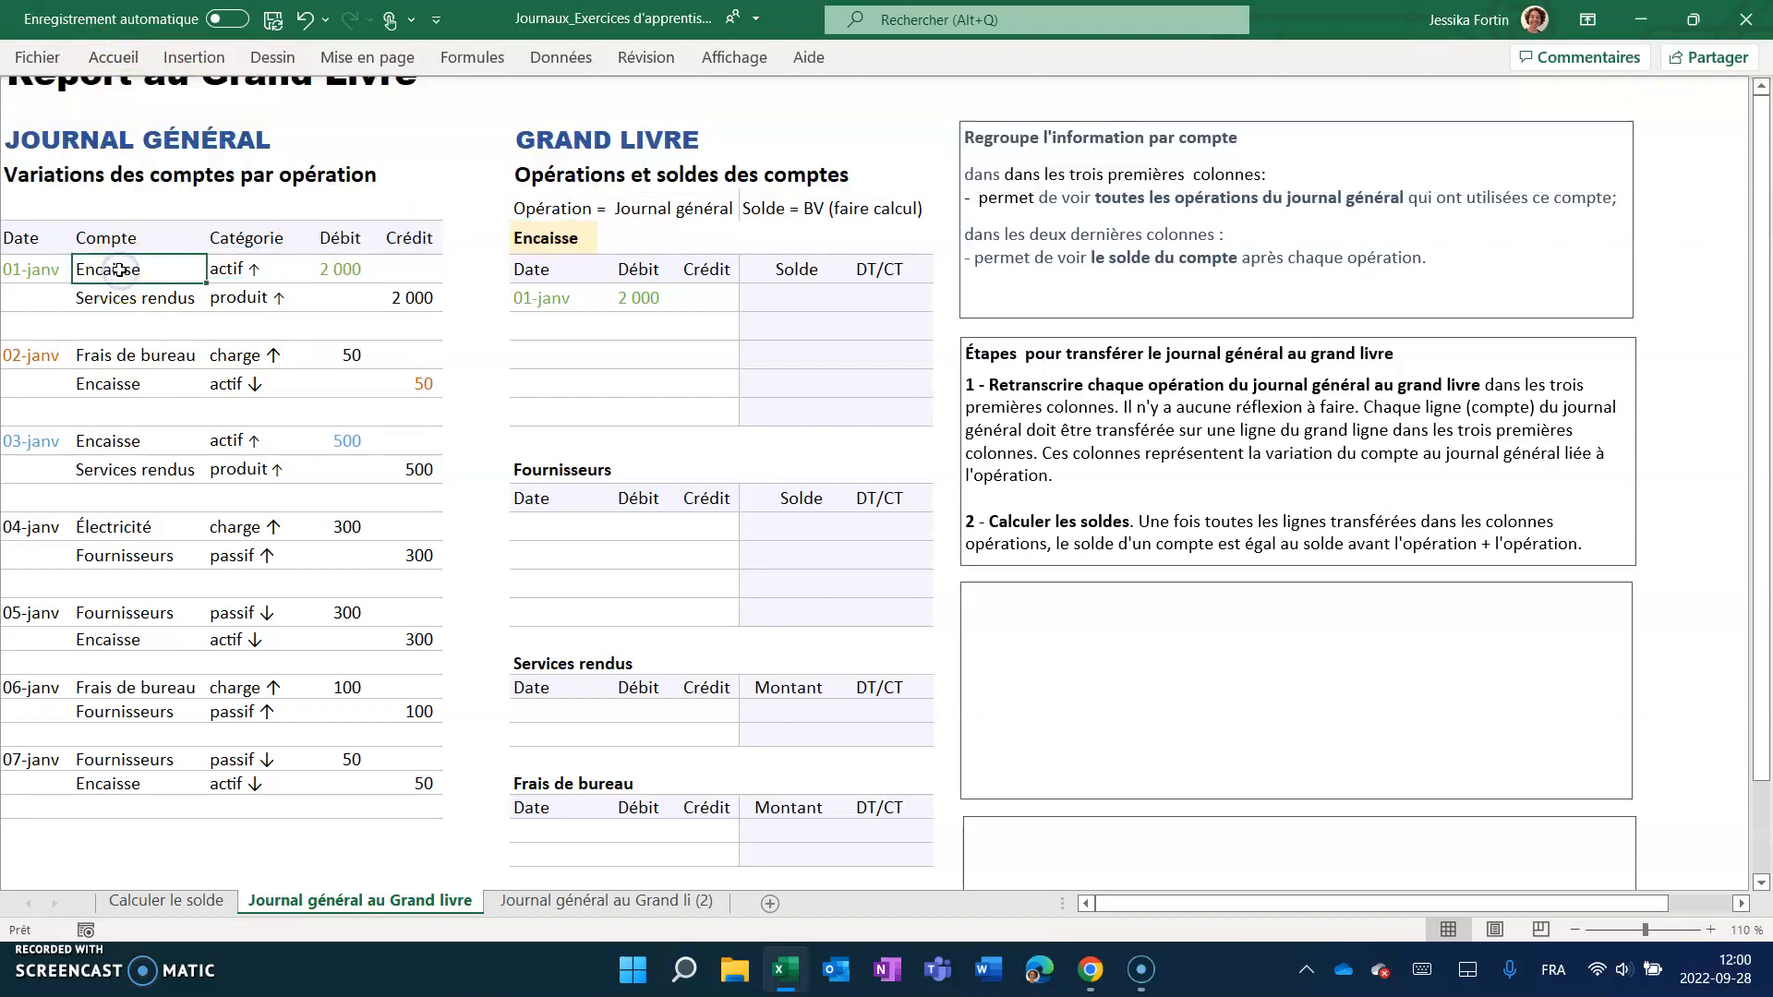
ctrl+click(108, 383)
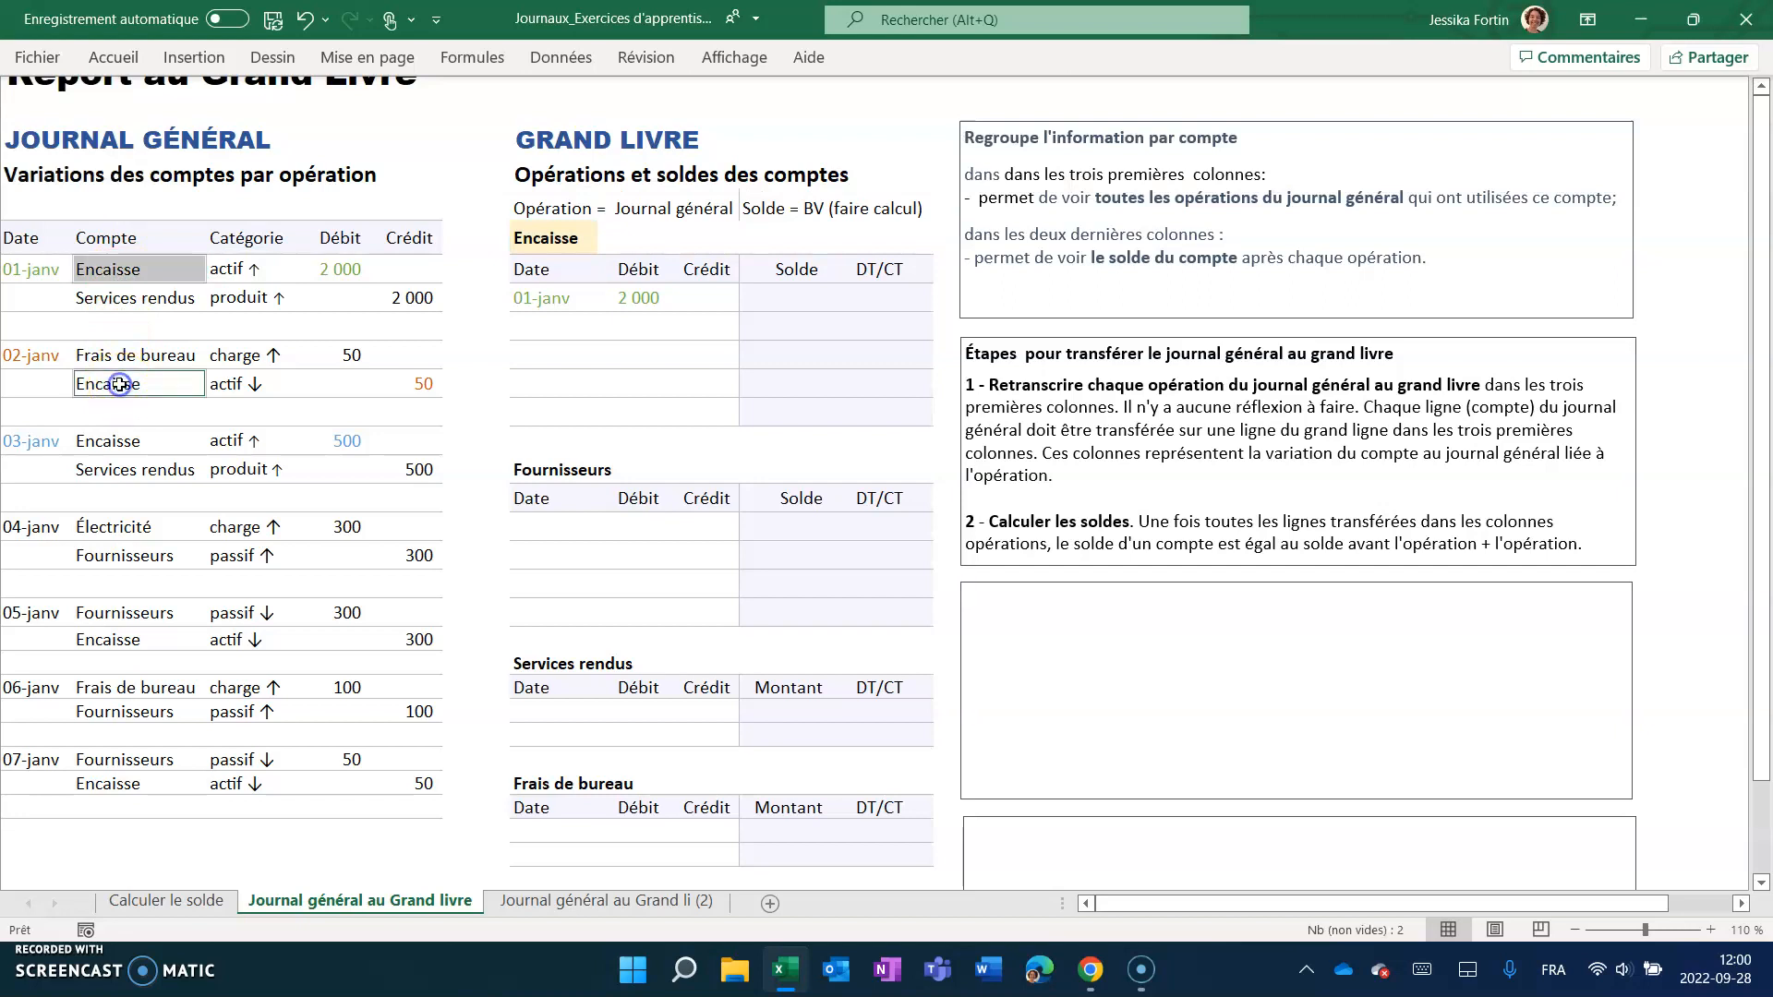
ctrl+click(116, 442)
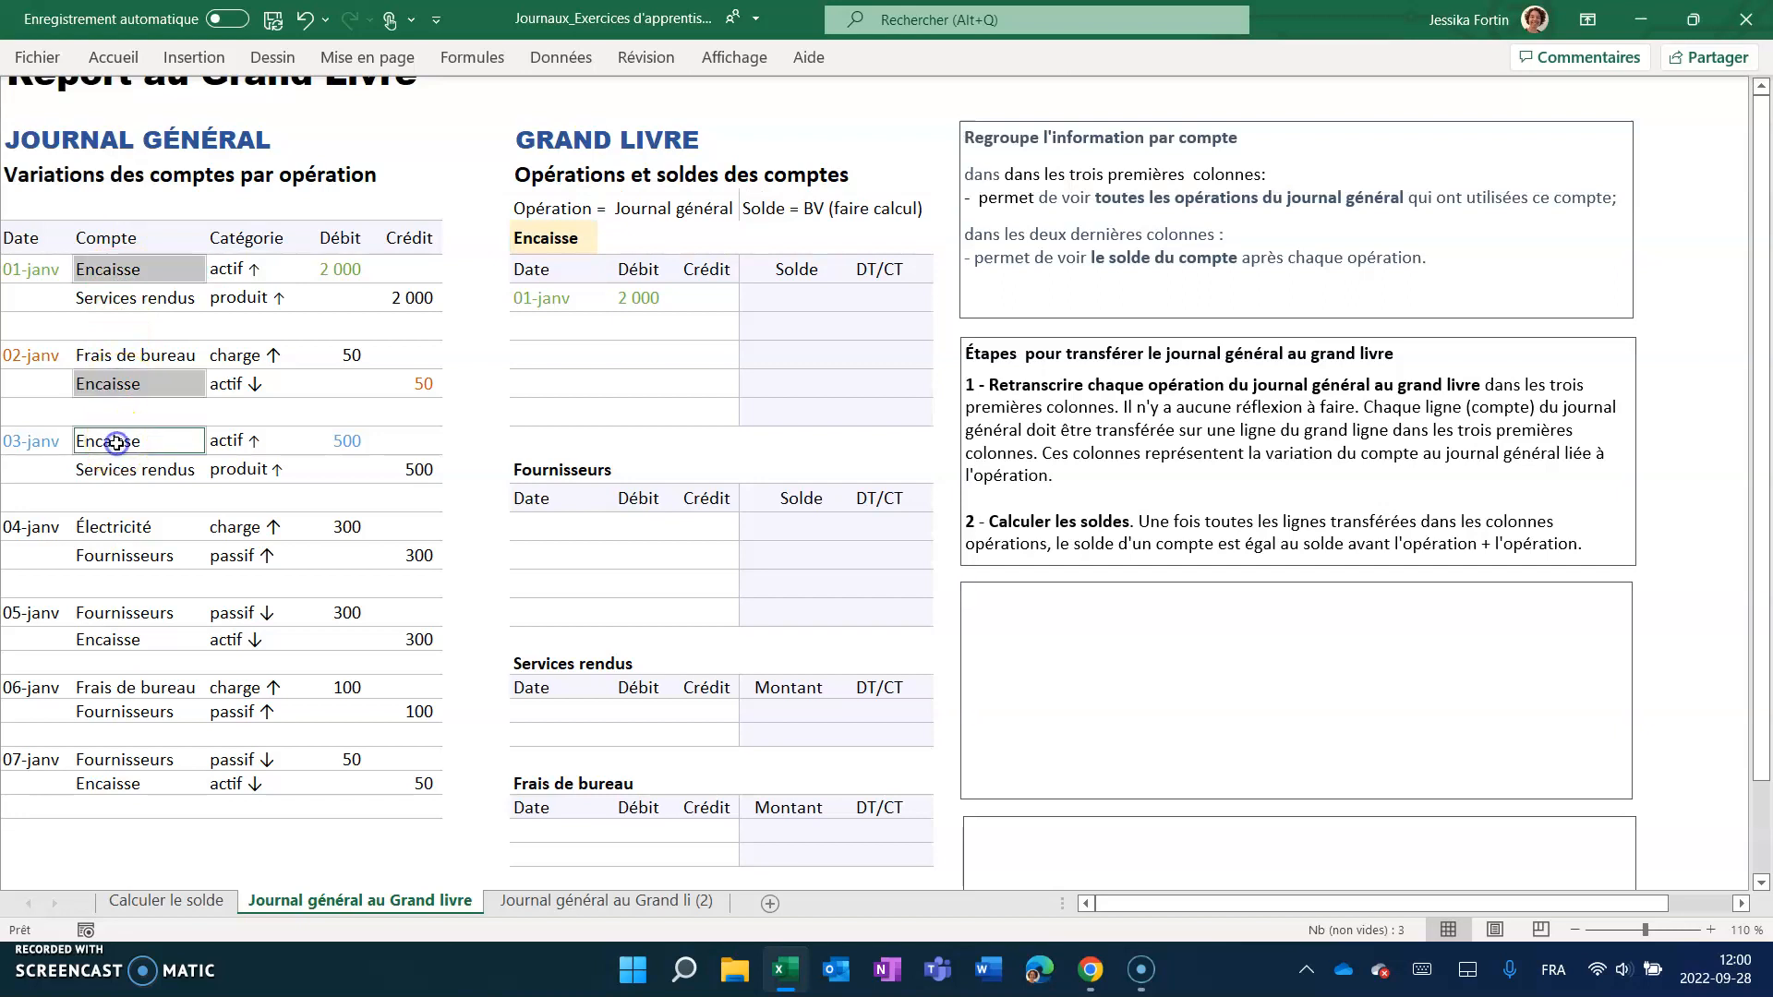
ctrl+click(108, 639)
ctrl+click(108, 783)
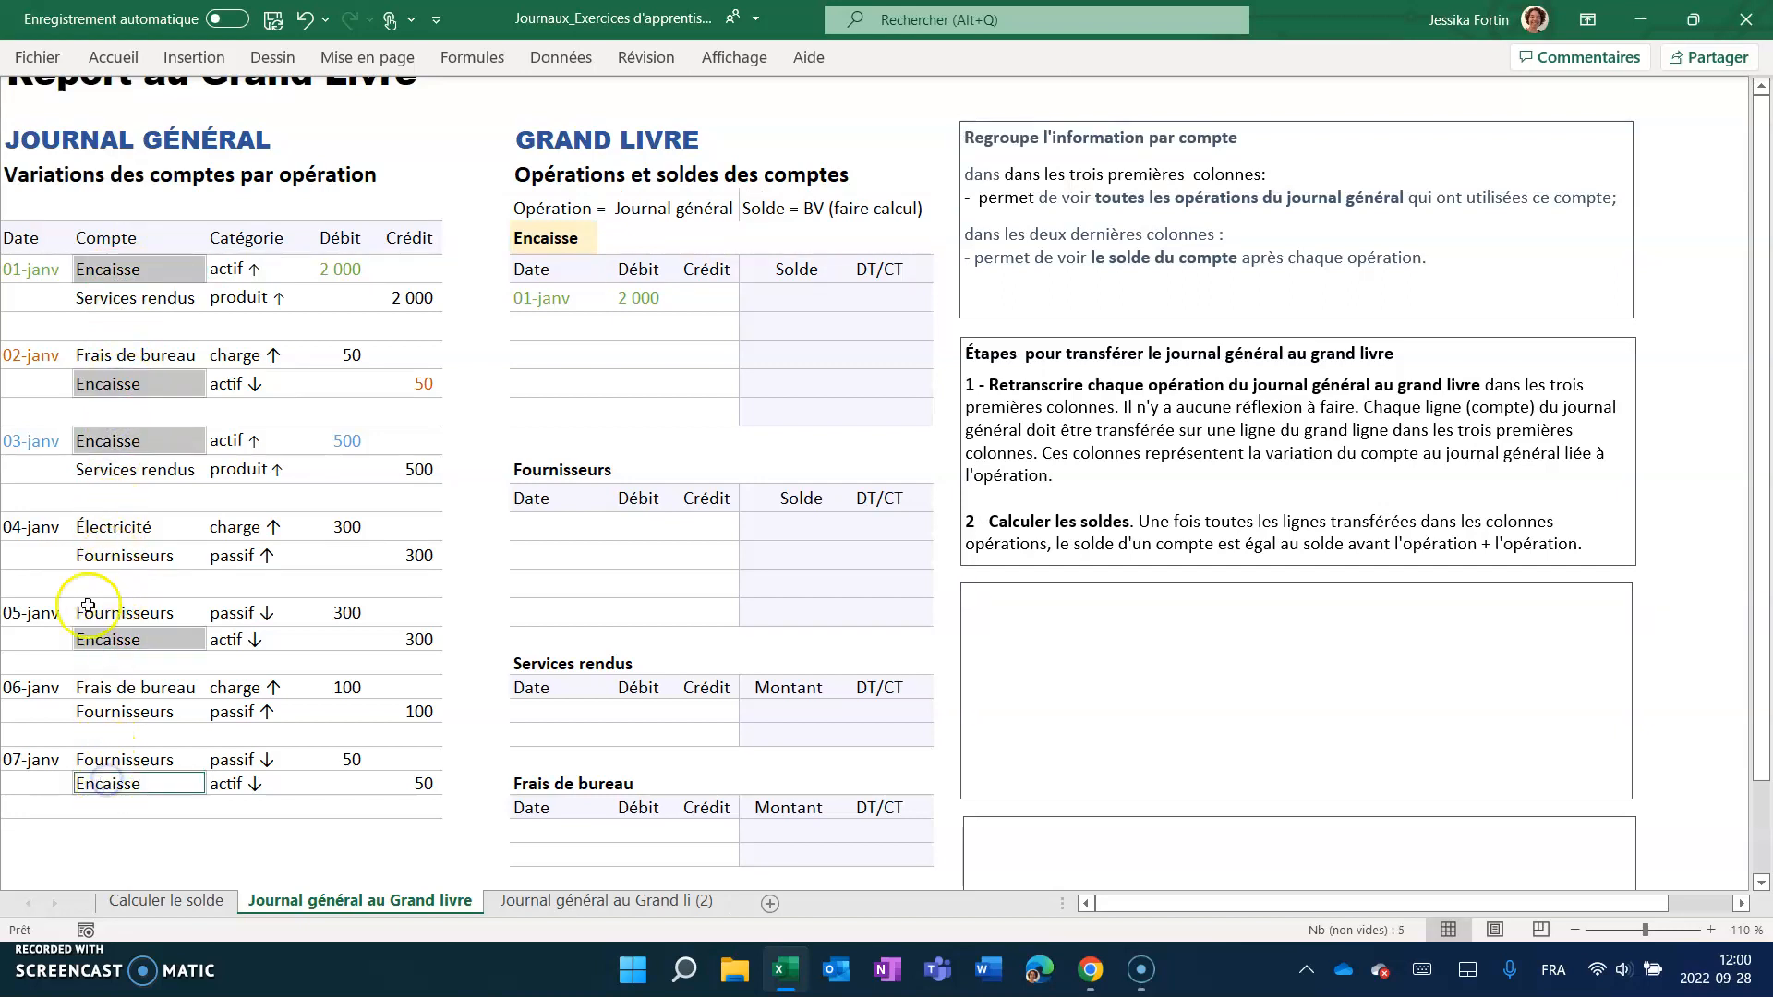
click(117, 66)
click(295, 141)
click(238, 387)
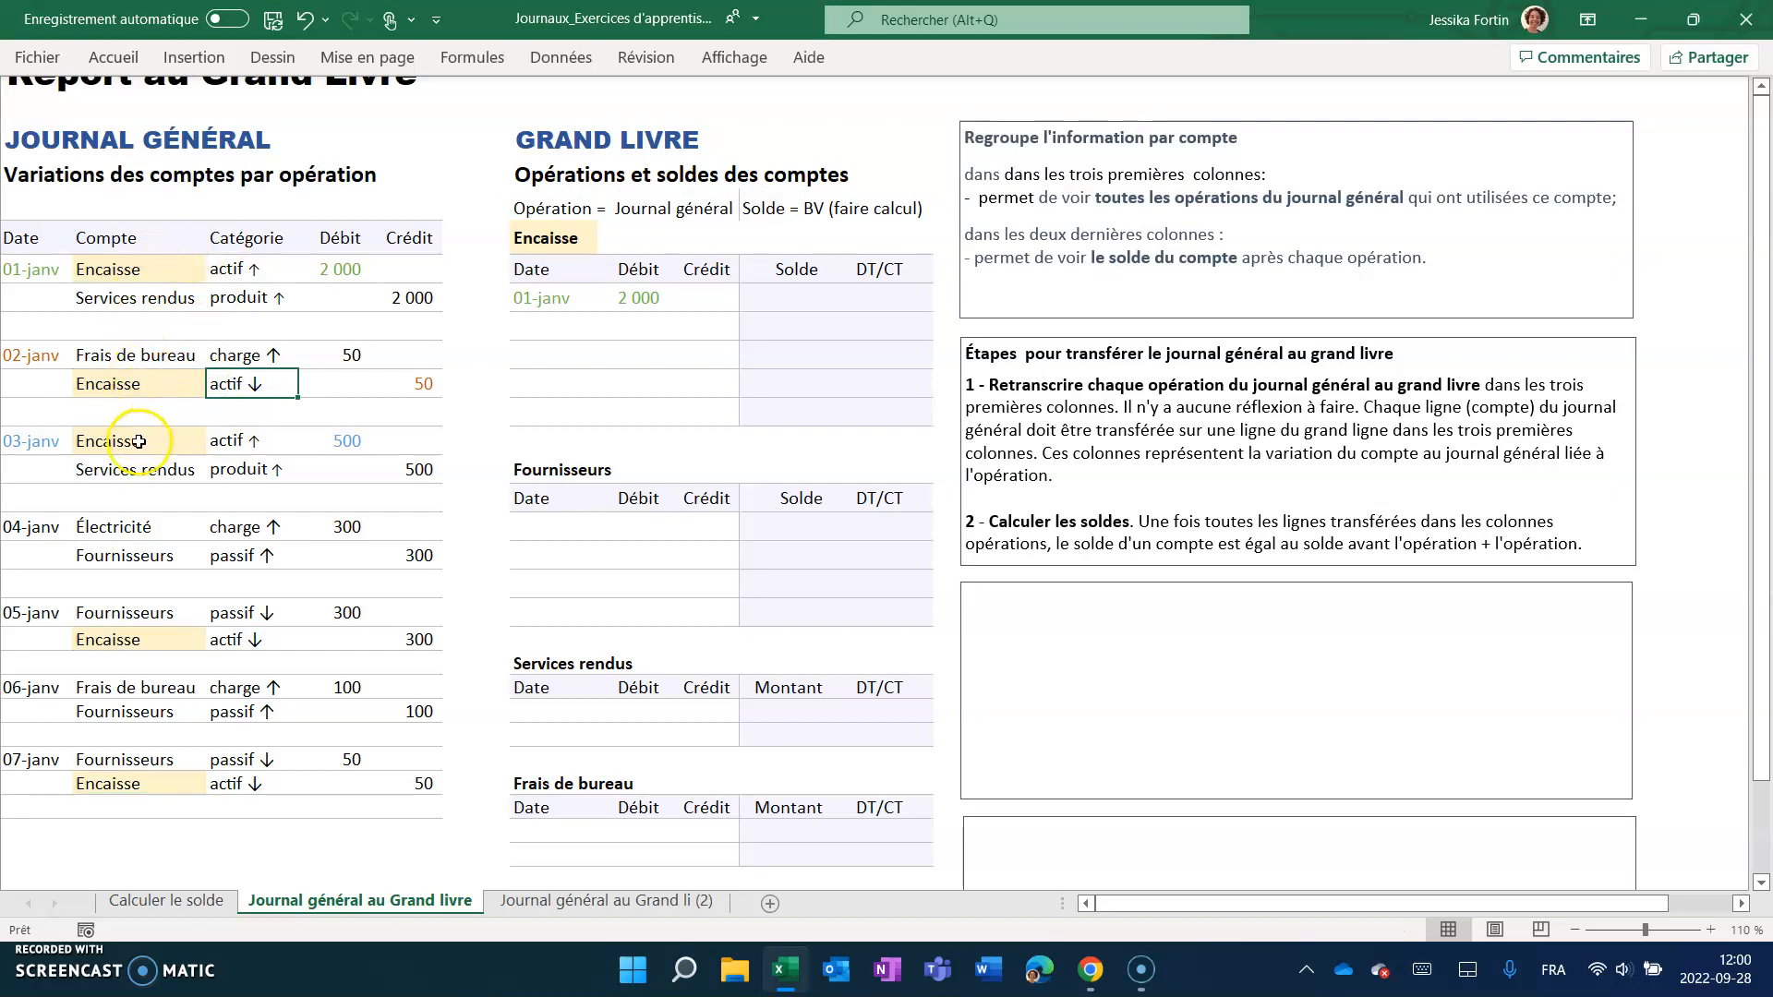
Fill the second Date cell of the Encaisse ledger with the formula =A10, referencing the 02-janv date in the Journal général.
click(537, 327)
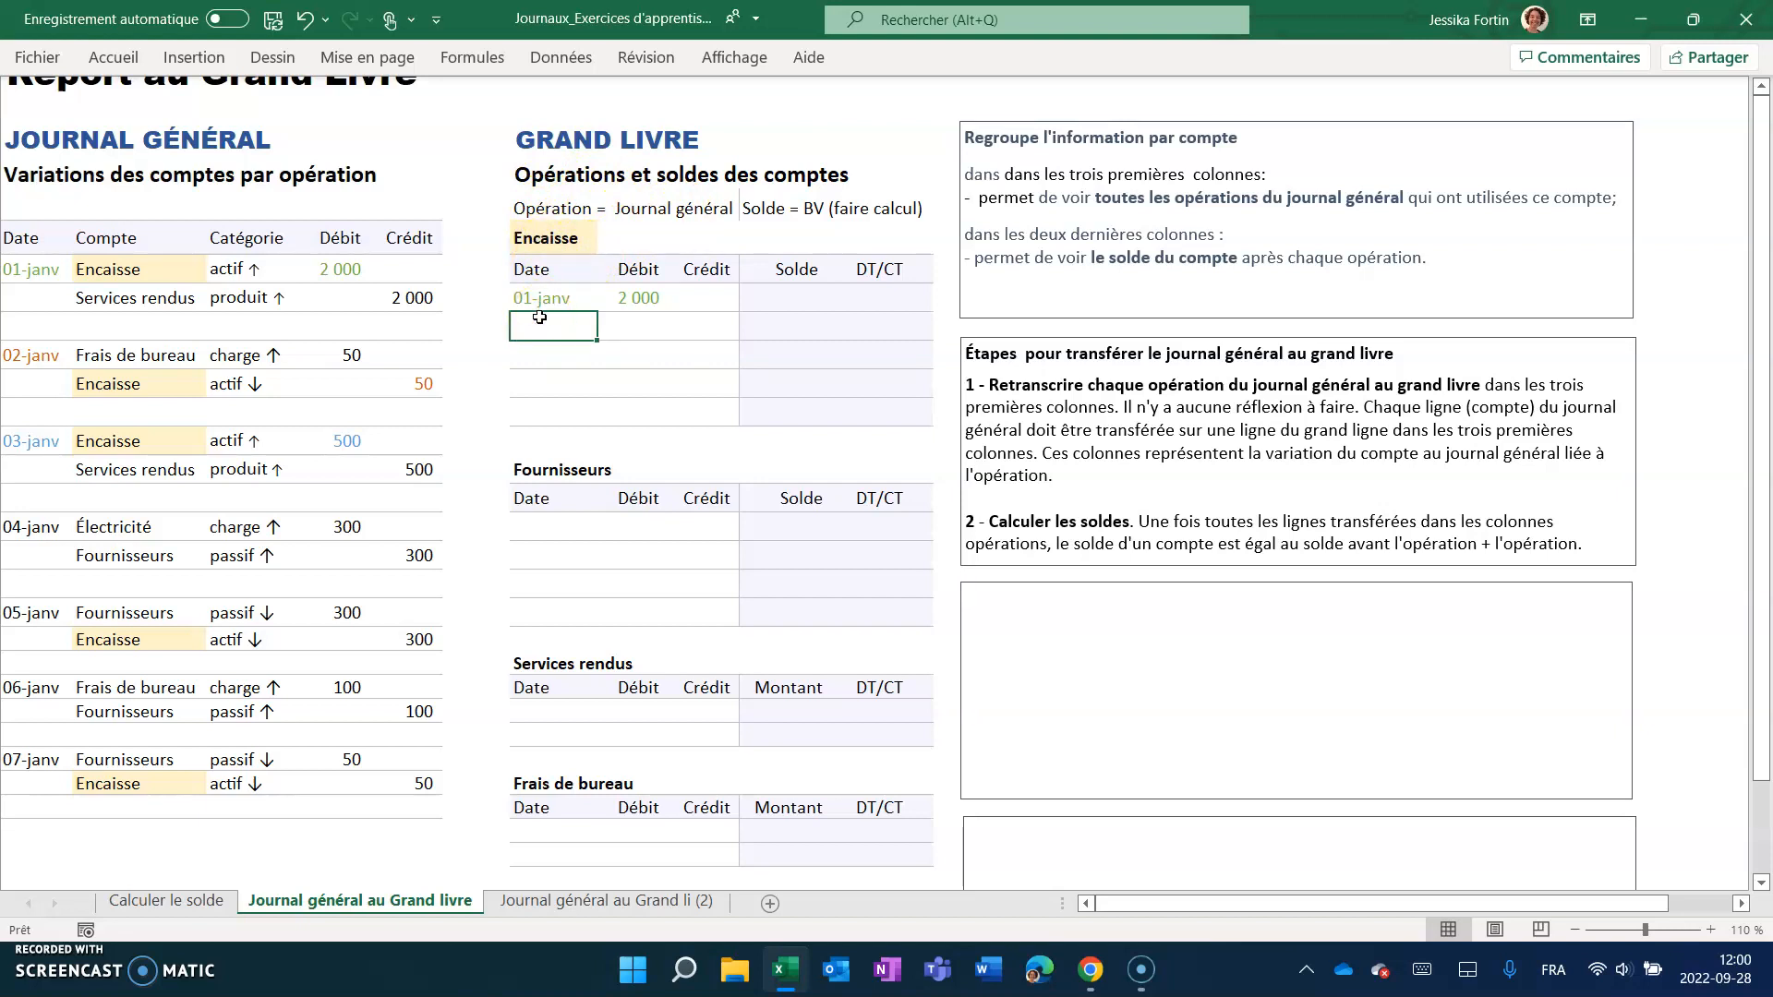
text(=)
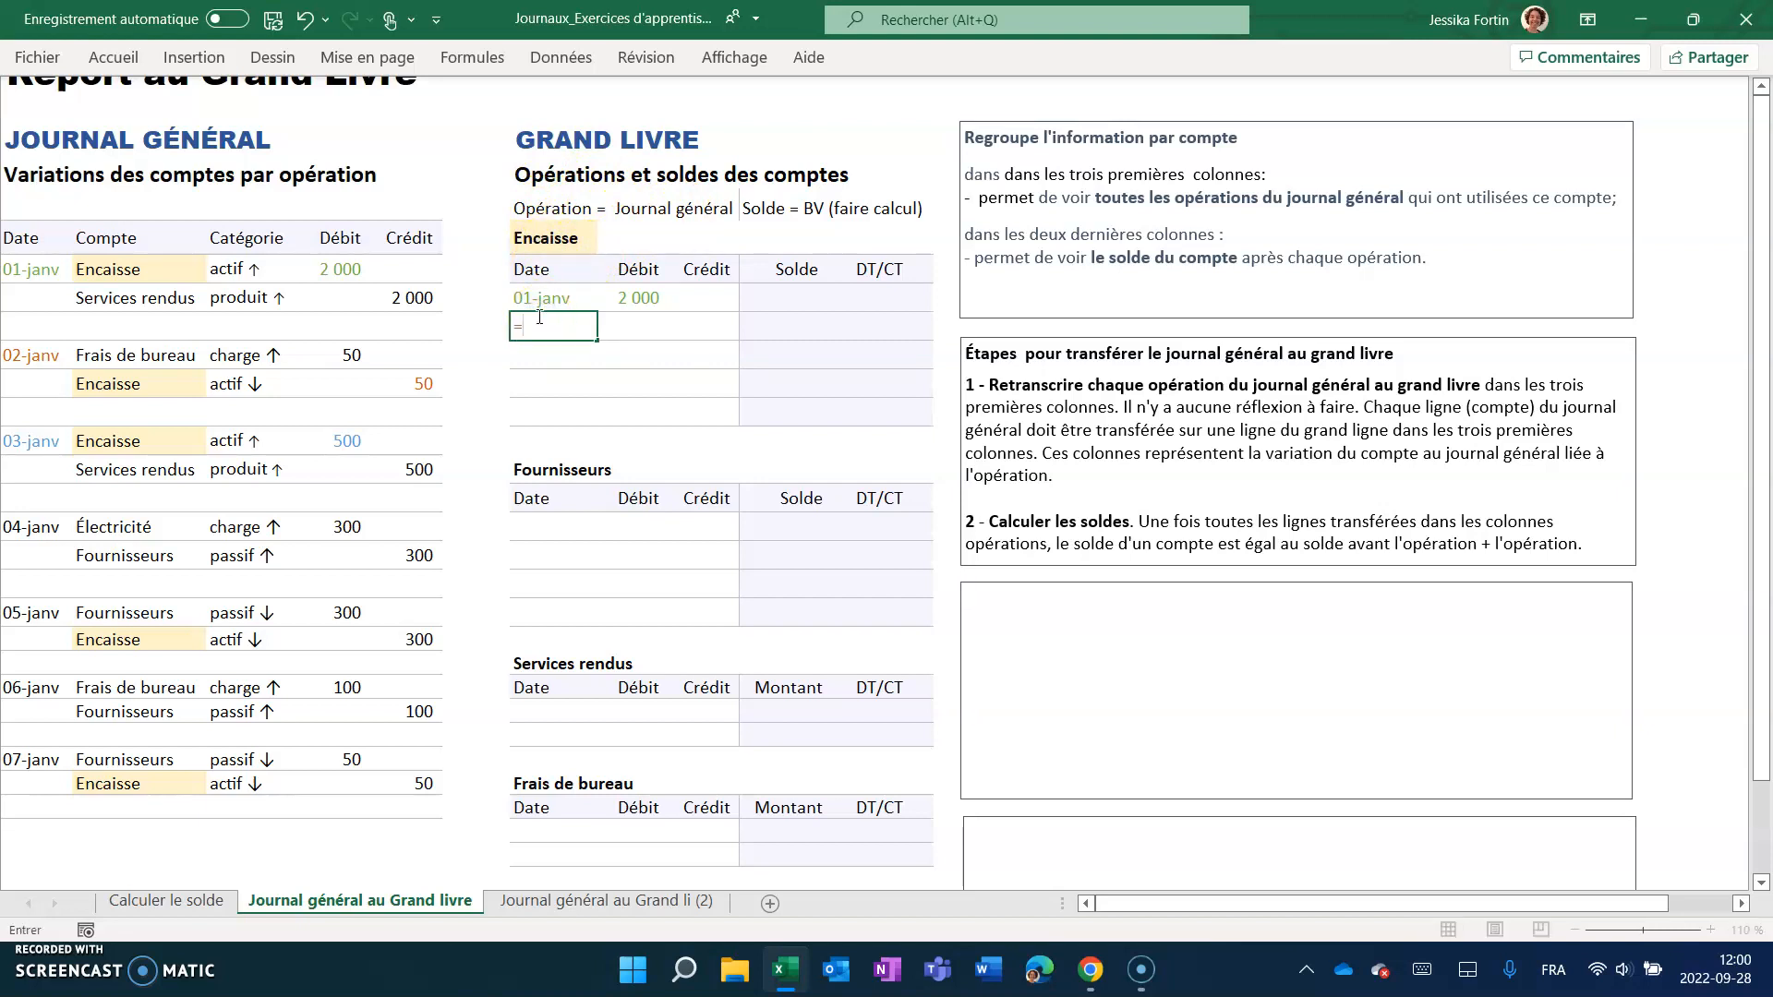
click(40, 354)
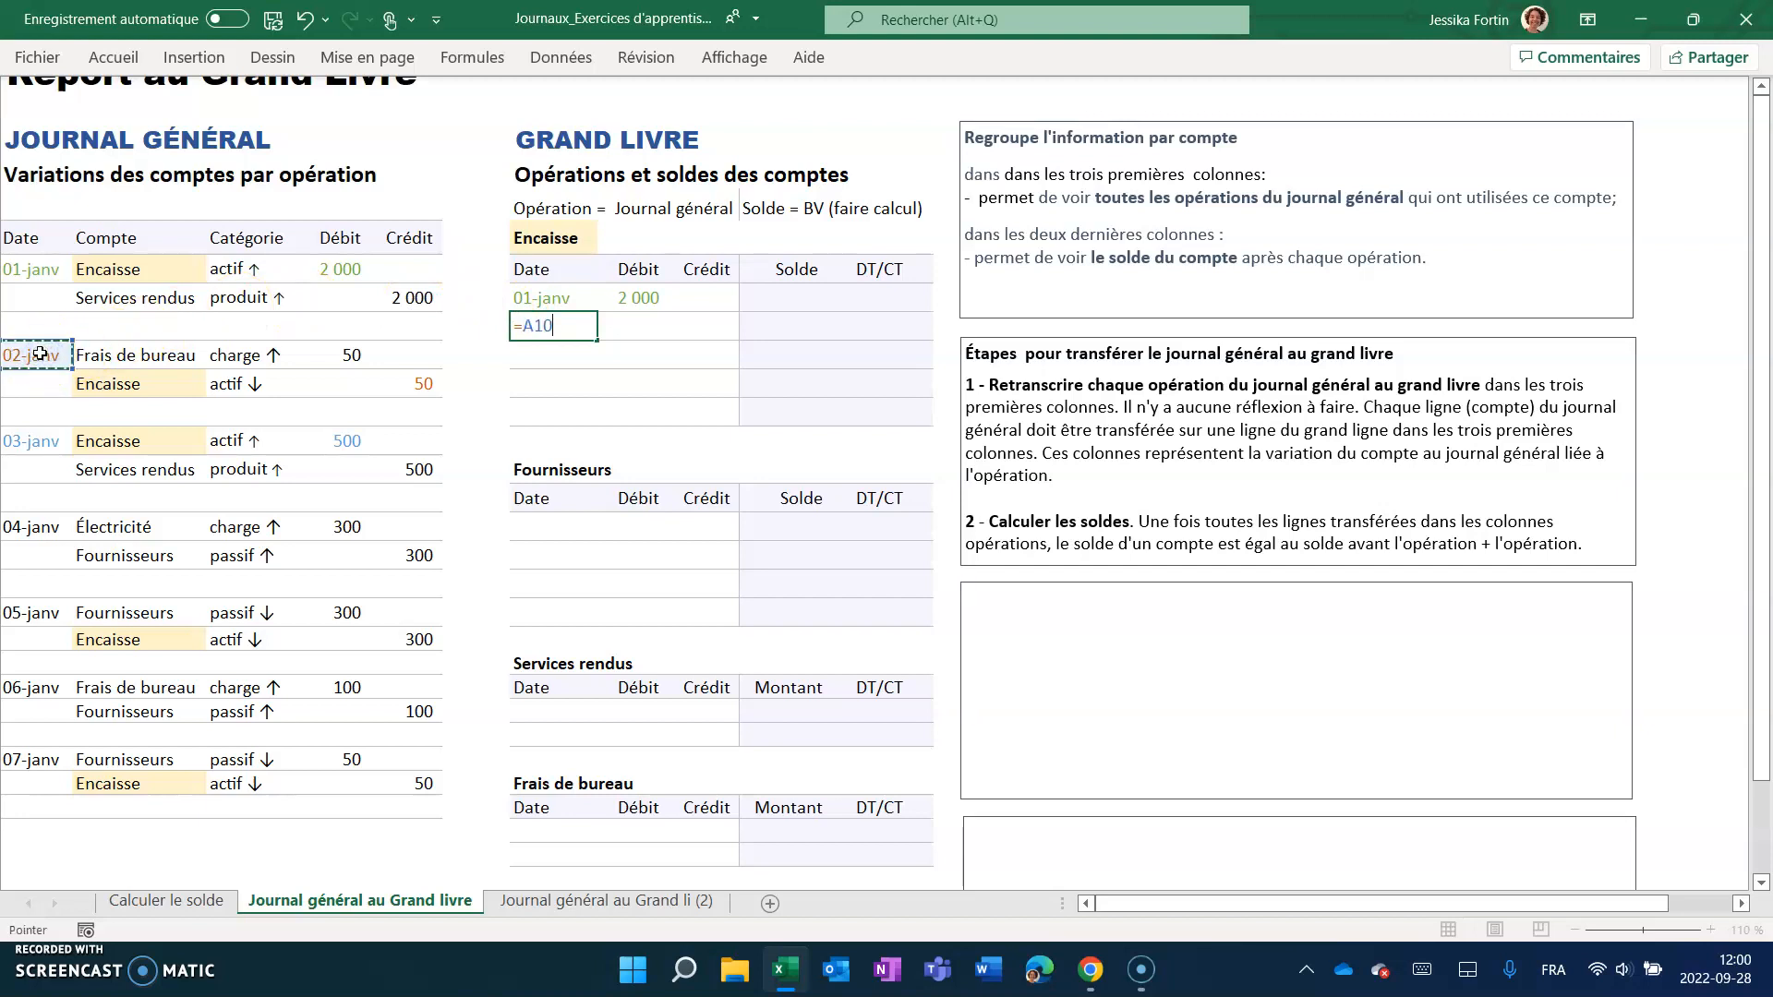
key(Return)
Fill the Crédit cell of the 02-janv row in the Encaisse ledger with =E11, referencing the Encaisse credit of that journal entry.
click(46, 360)
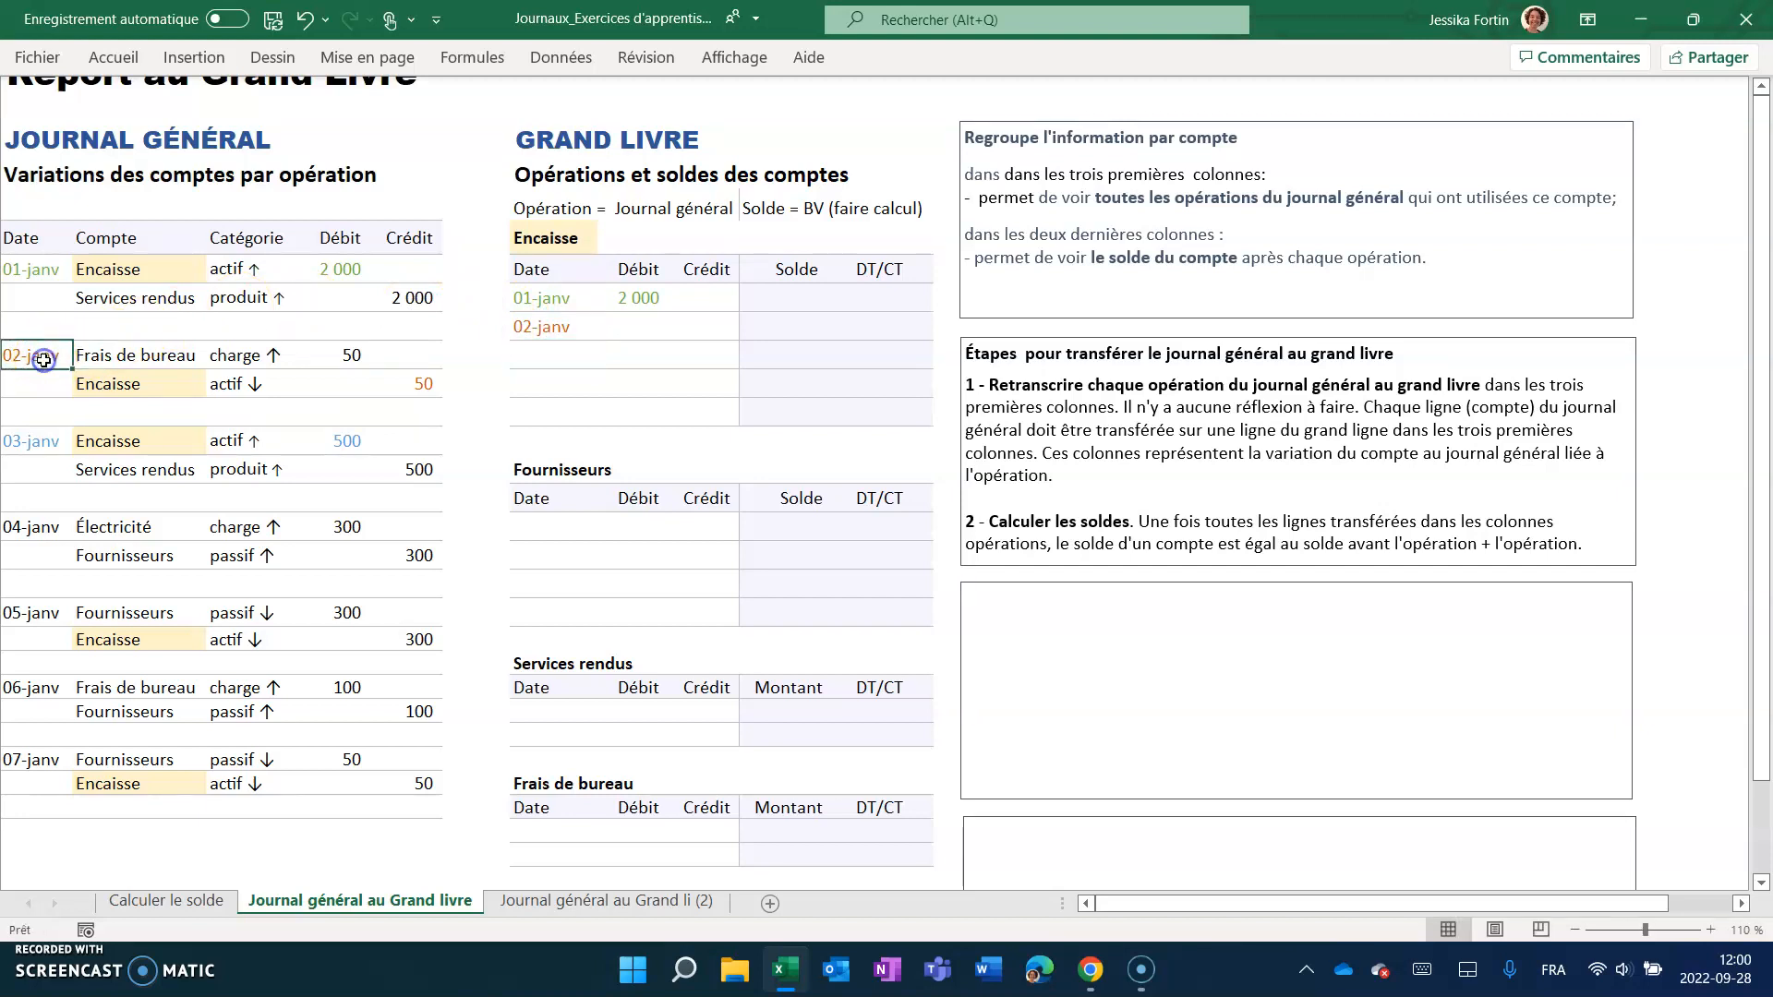
click(120, 385)
drag(206, 391, 425, 384)
click(427, 384)
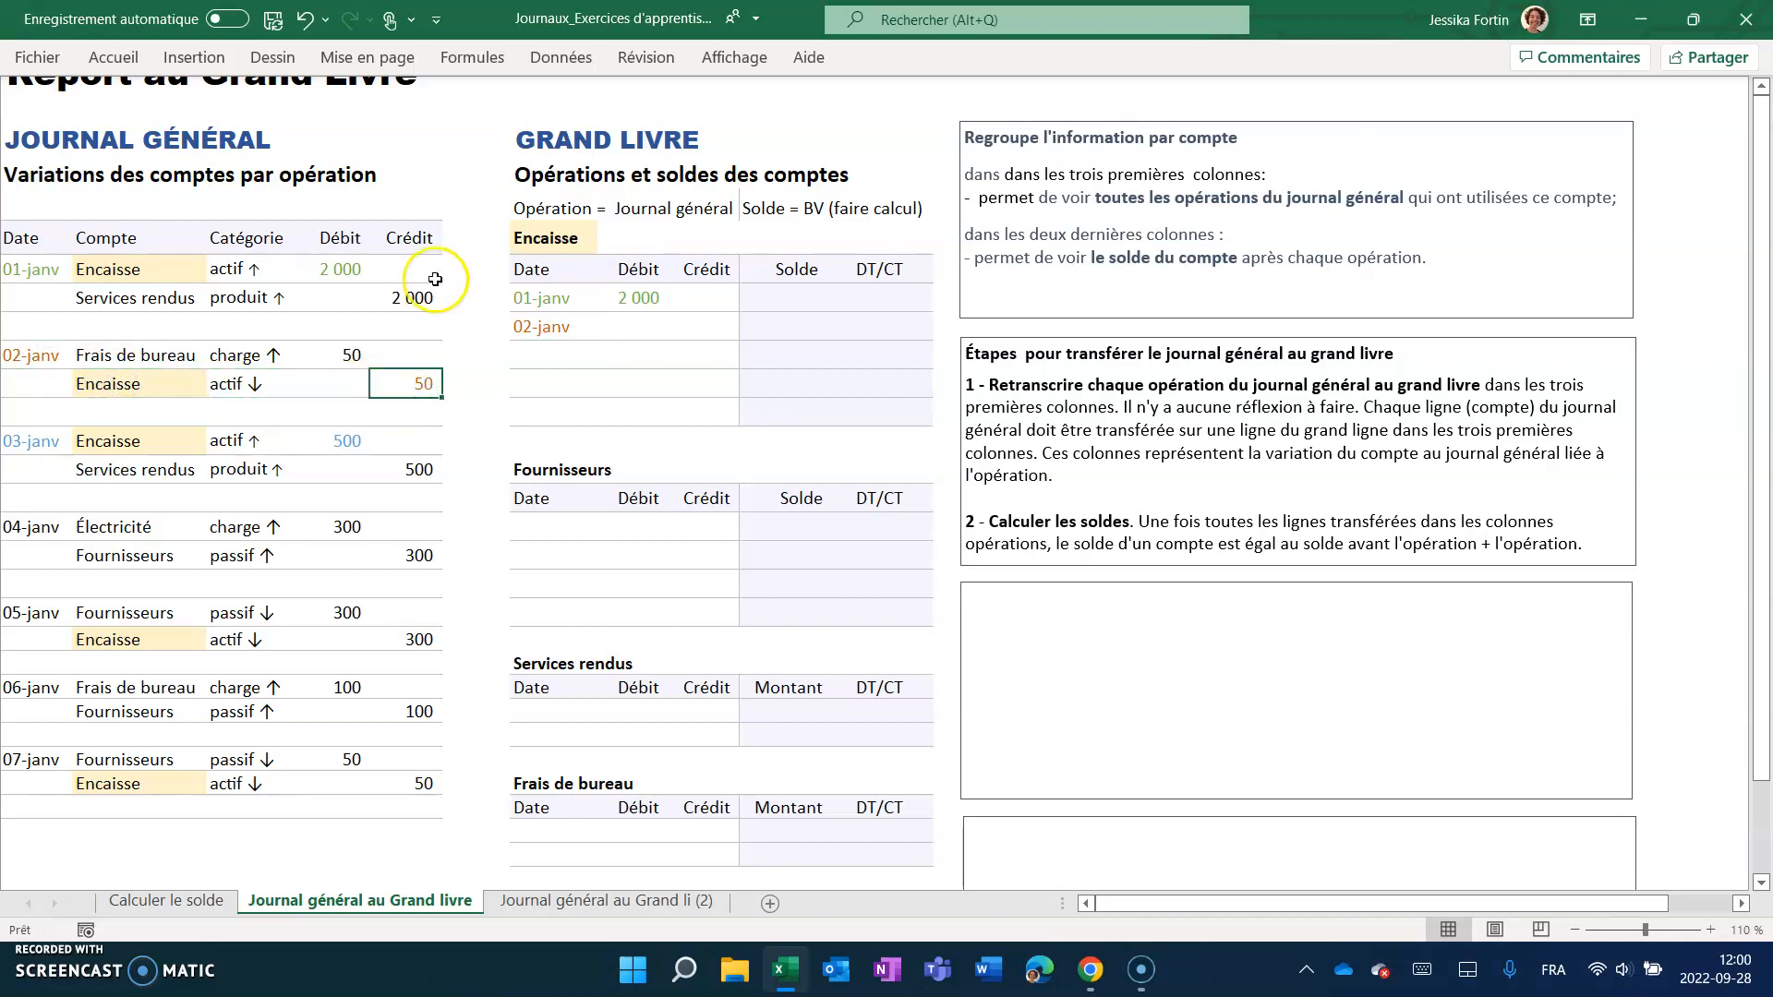
click(528, 326)
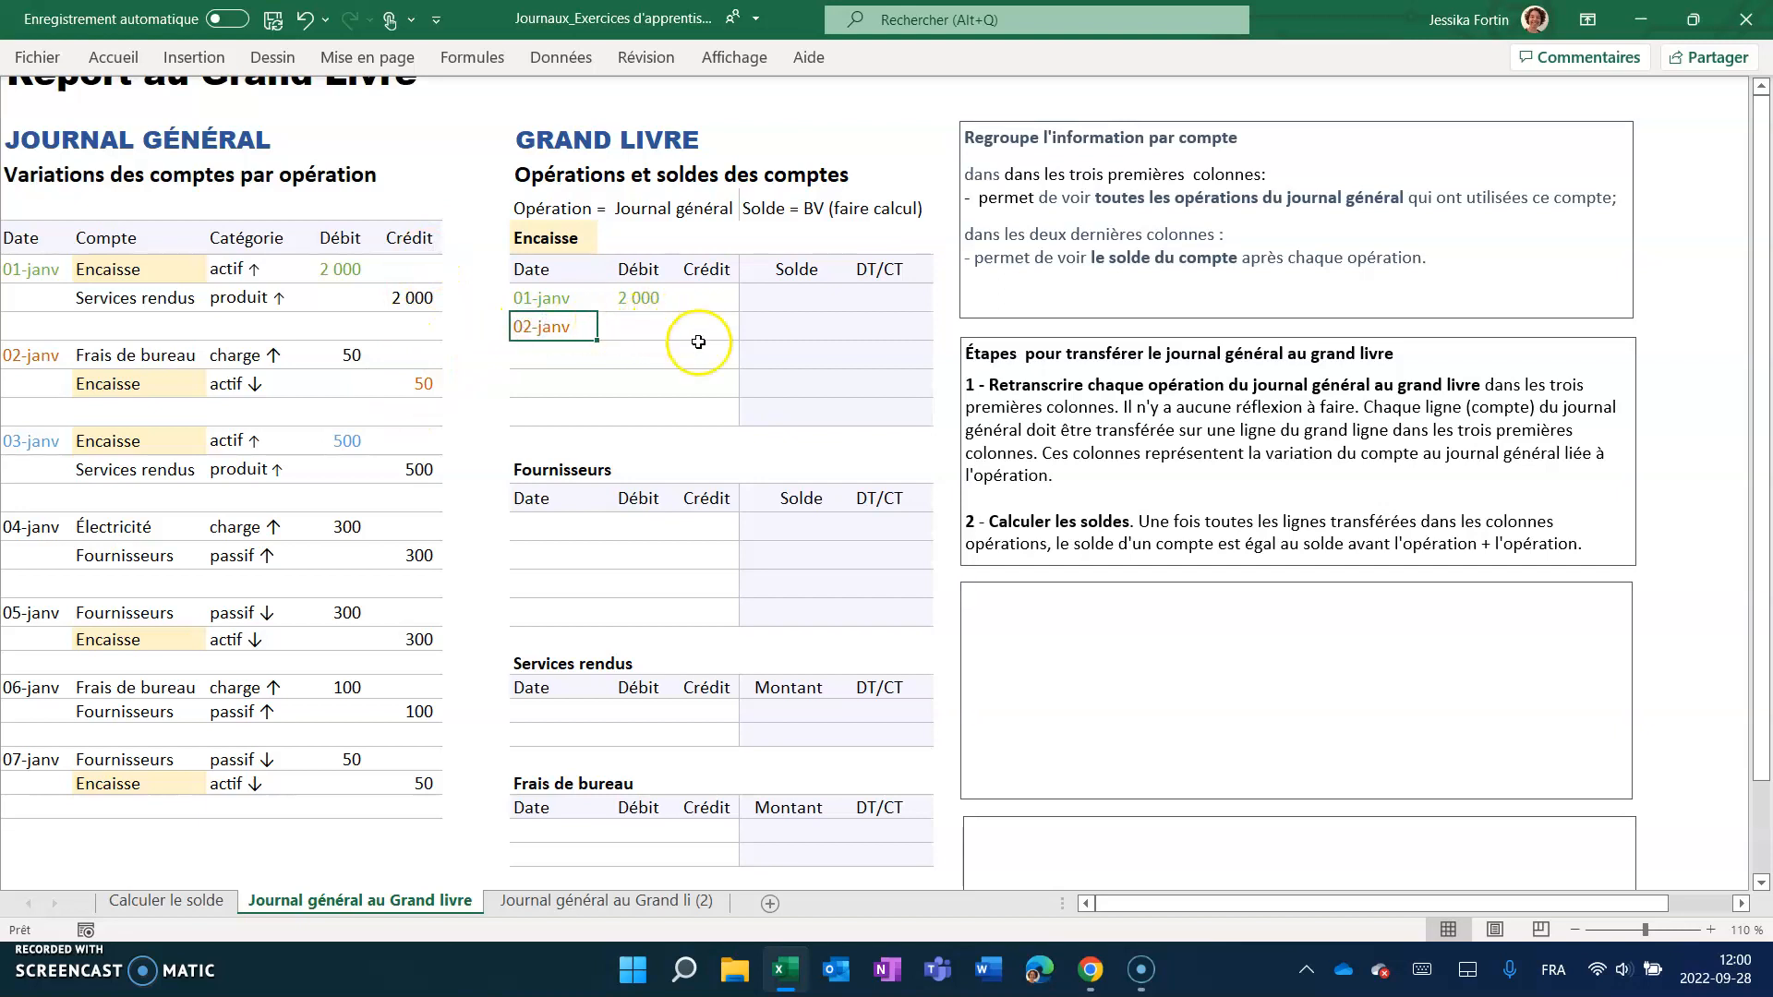
click(550, 208)
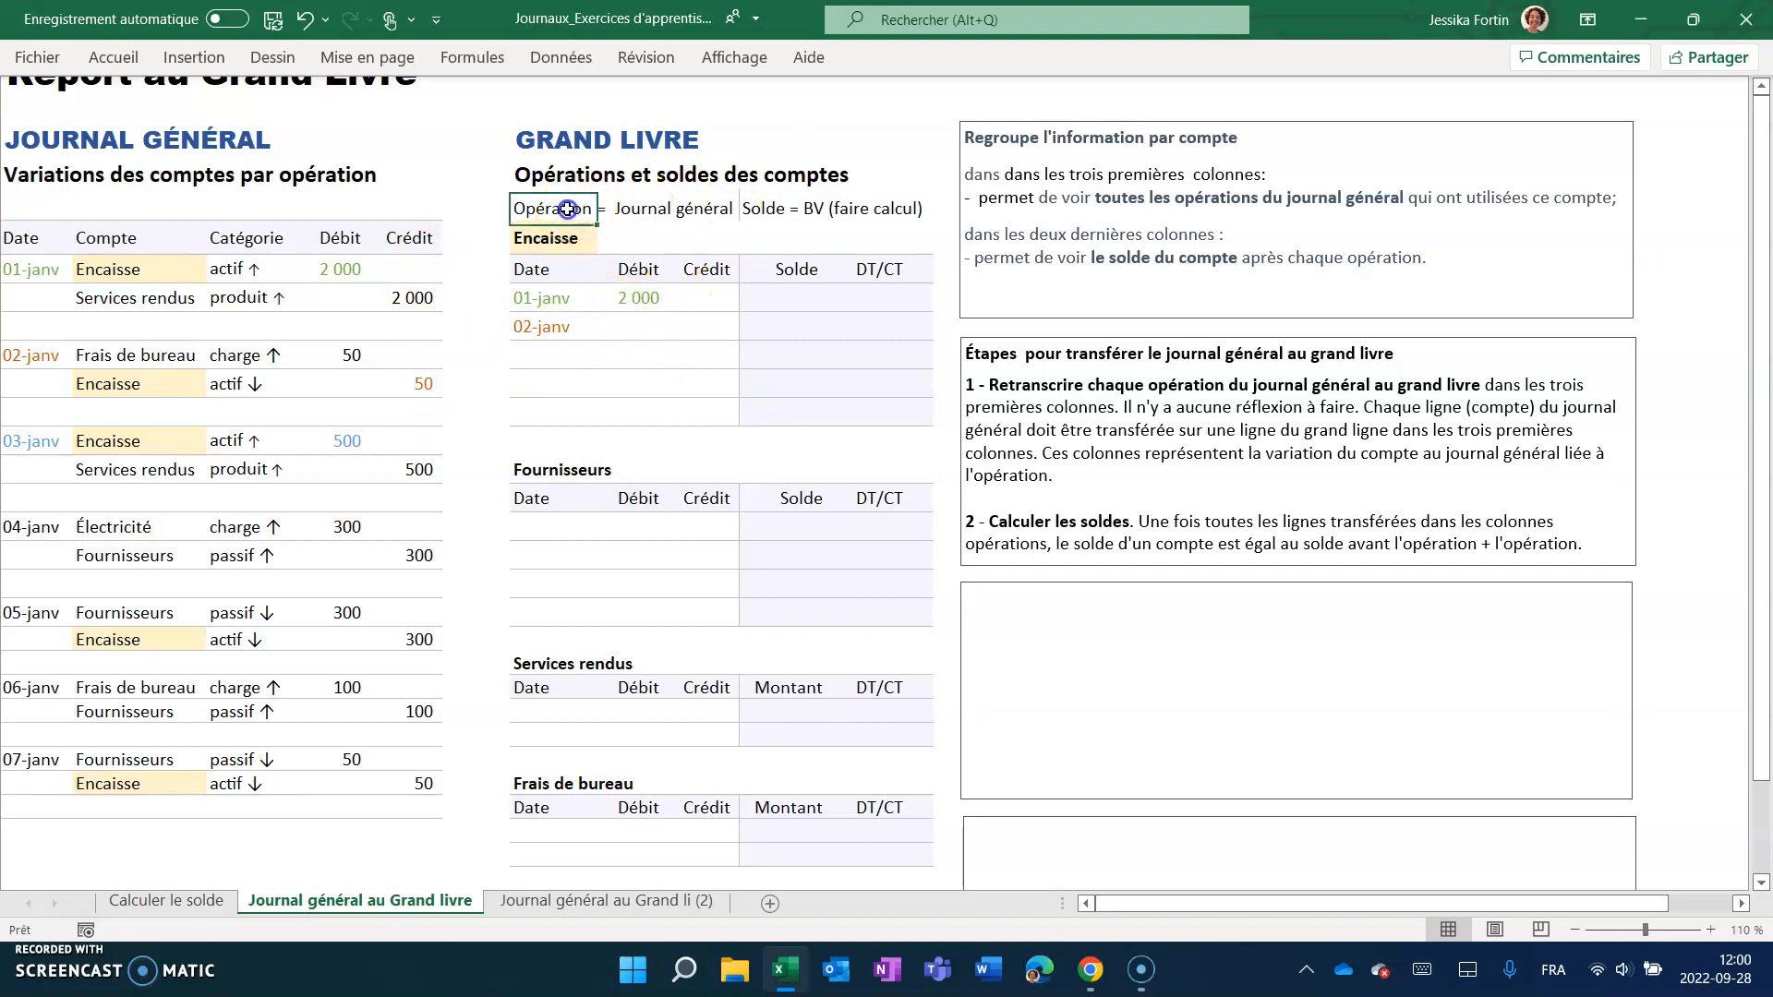
click(701, 324)
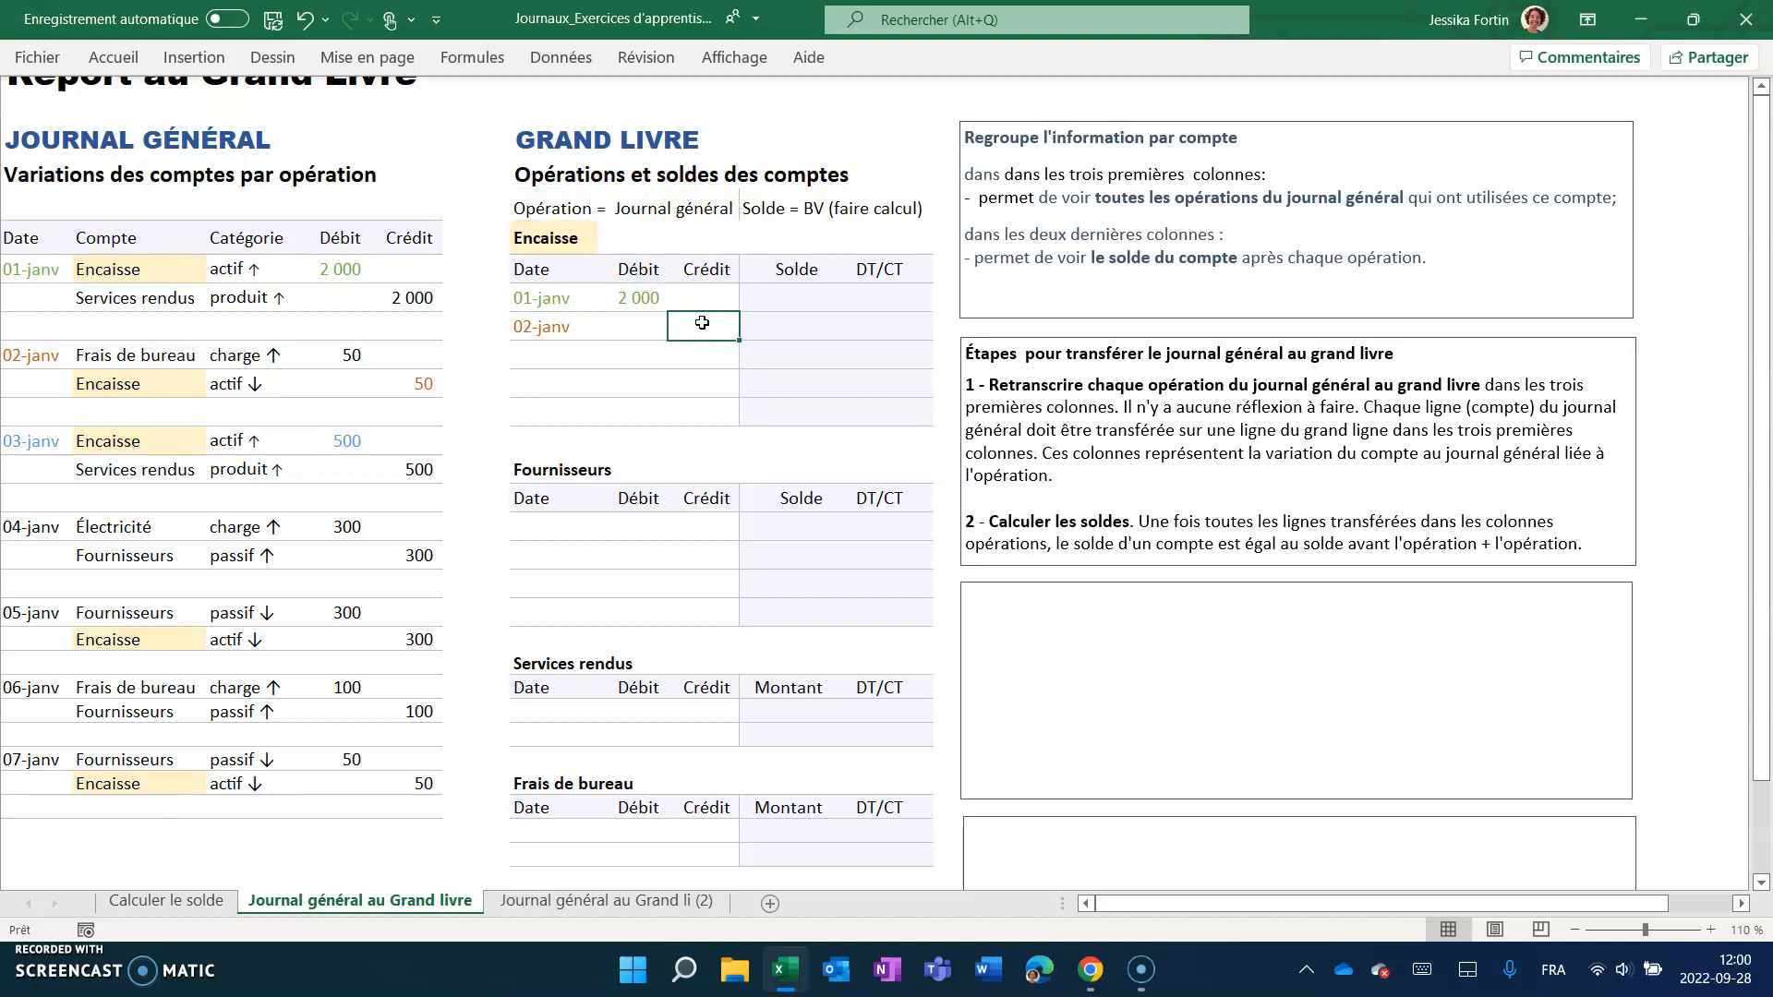
text(=)
click(422, 381)
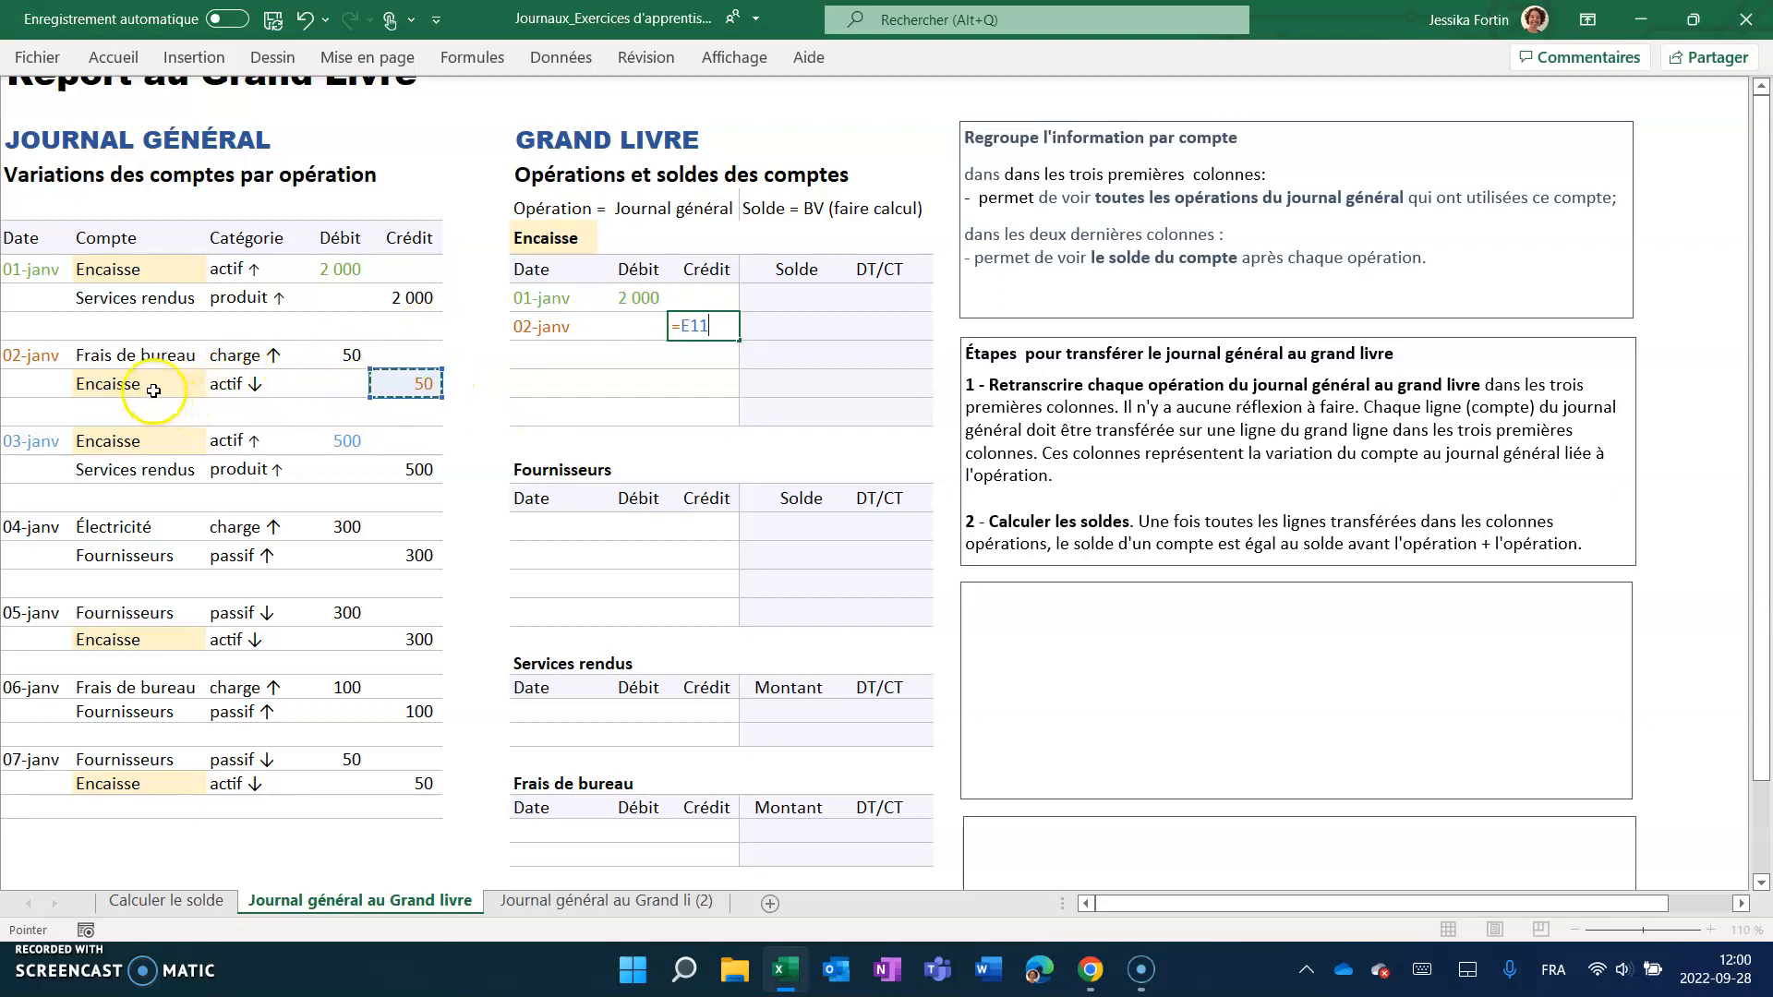
key(Return)
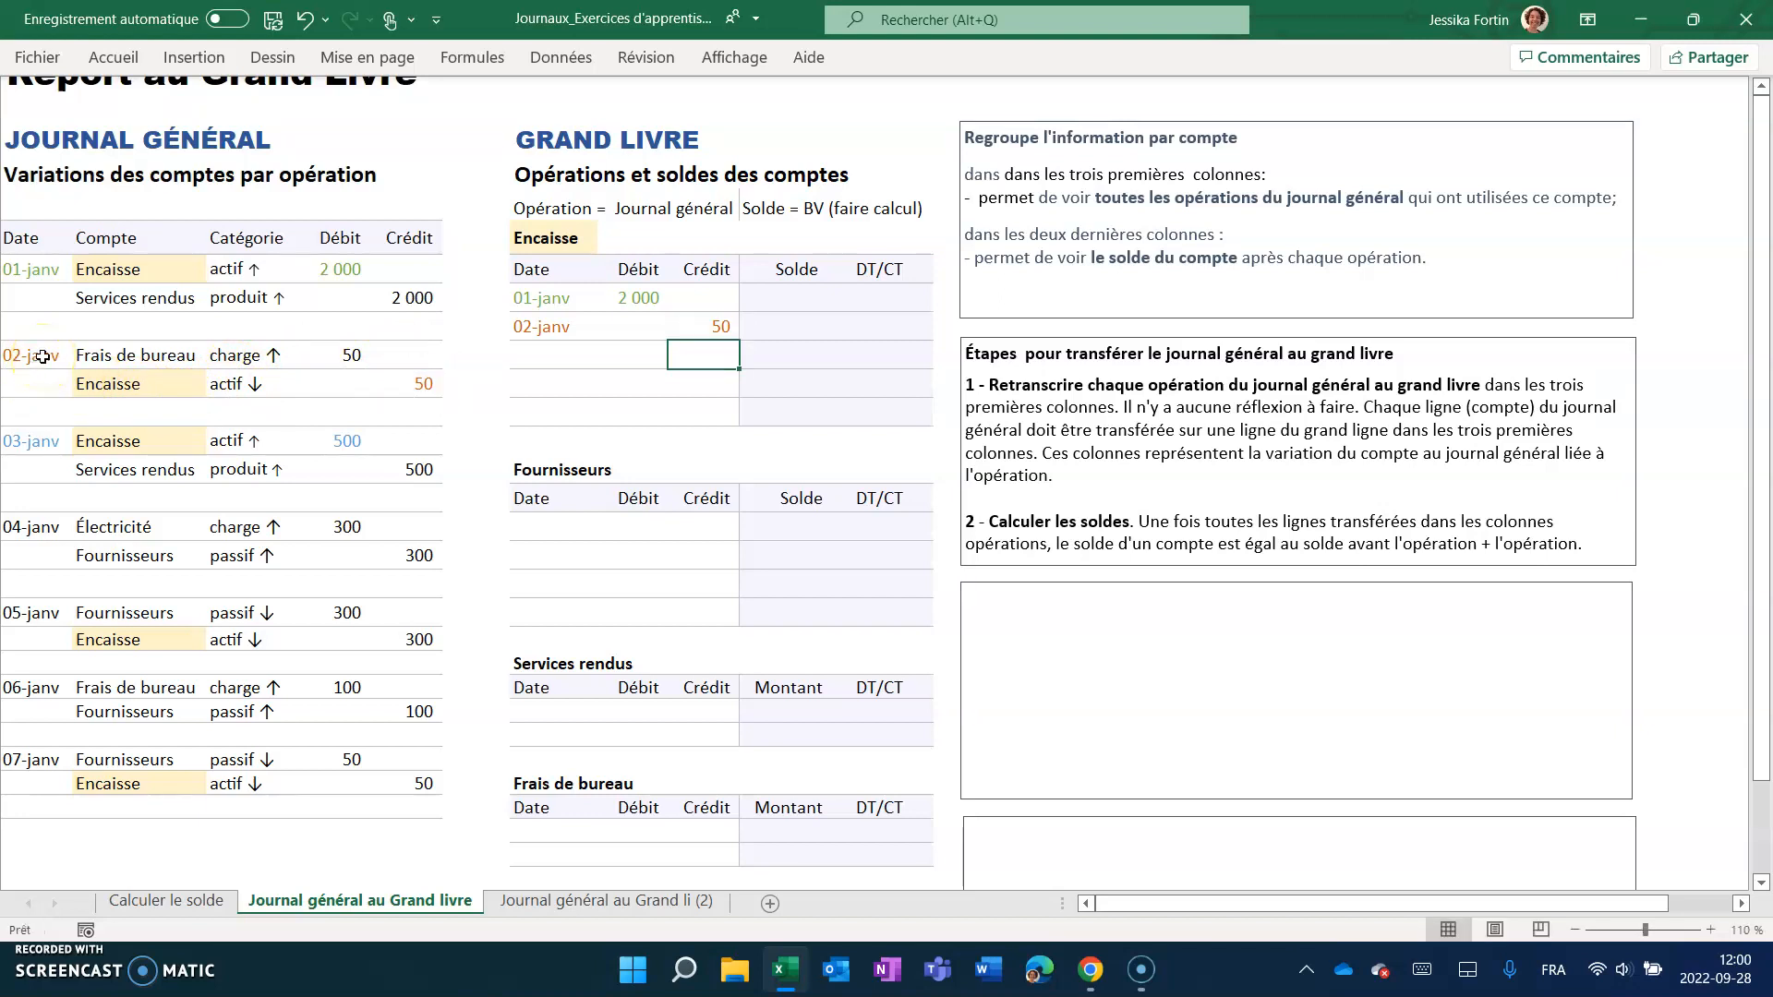
Transfer the 03-janv Encaisse entry to the ledger's third row, with Date =A13 and Débit =D13.
click(532, 363)
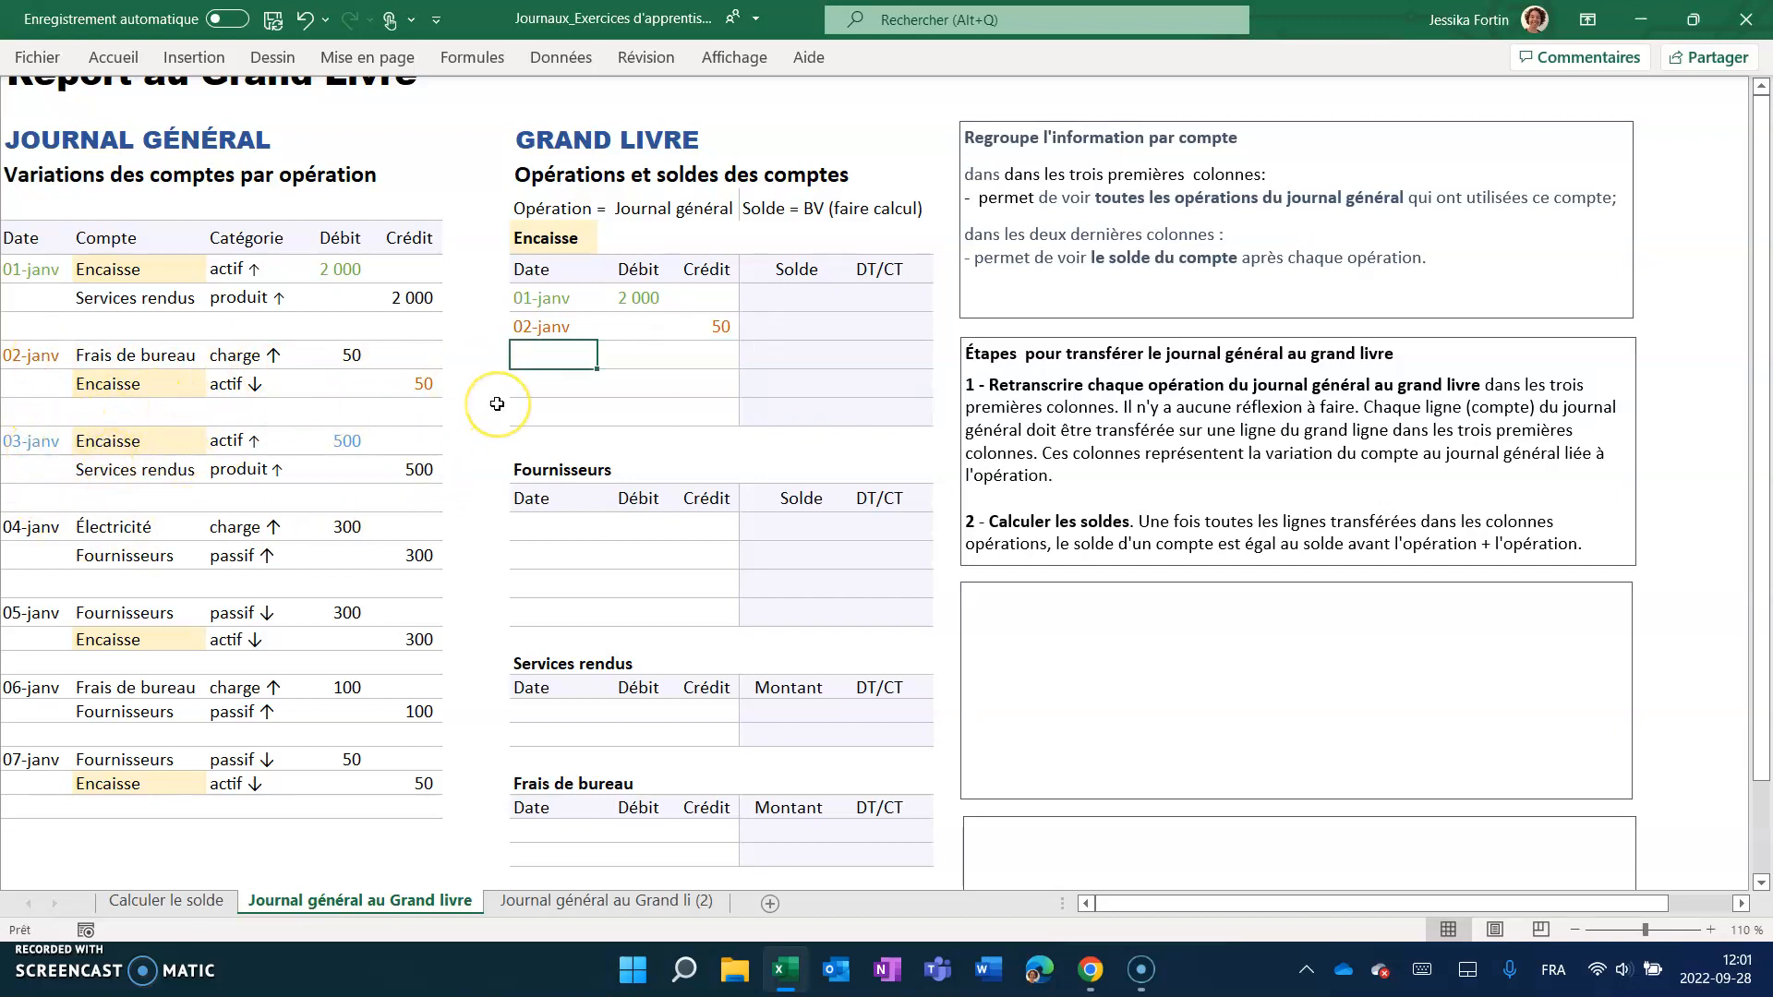
text(=)
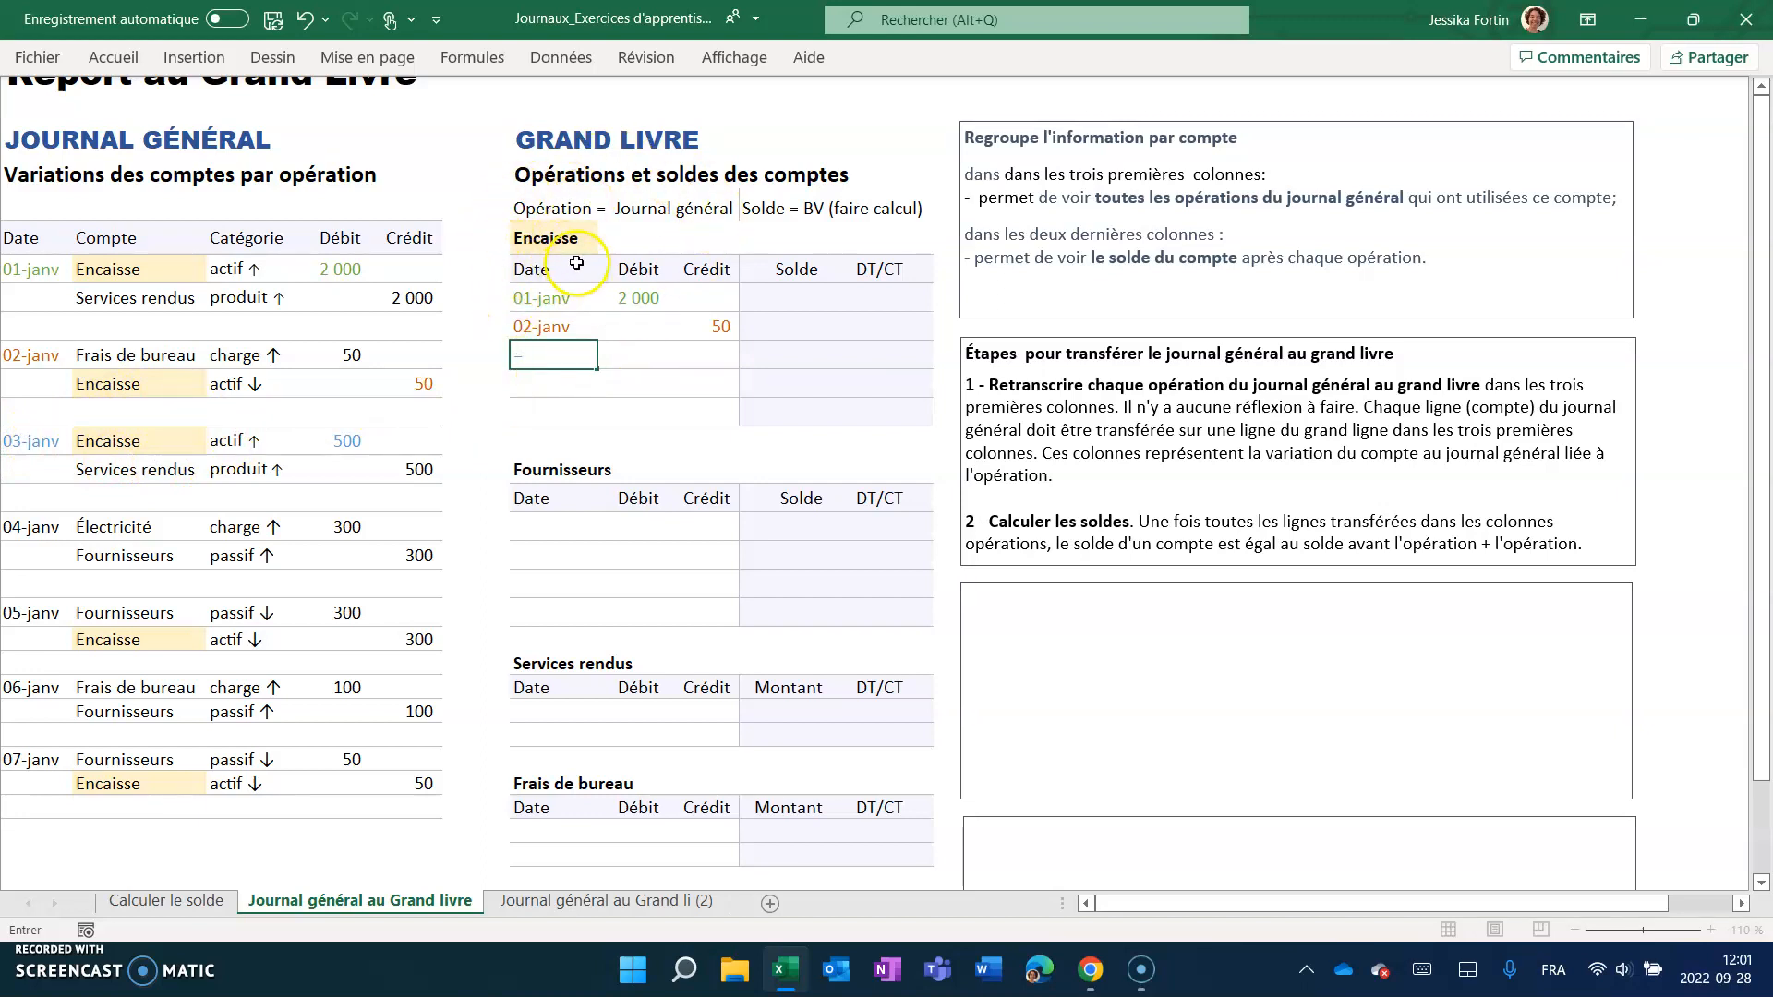
click(35, 443)
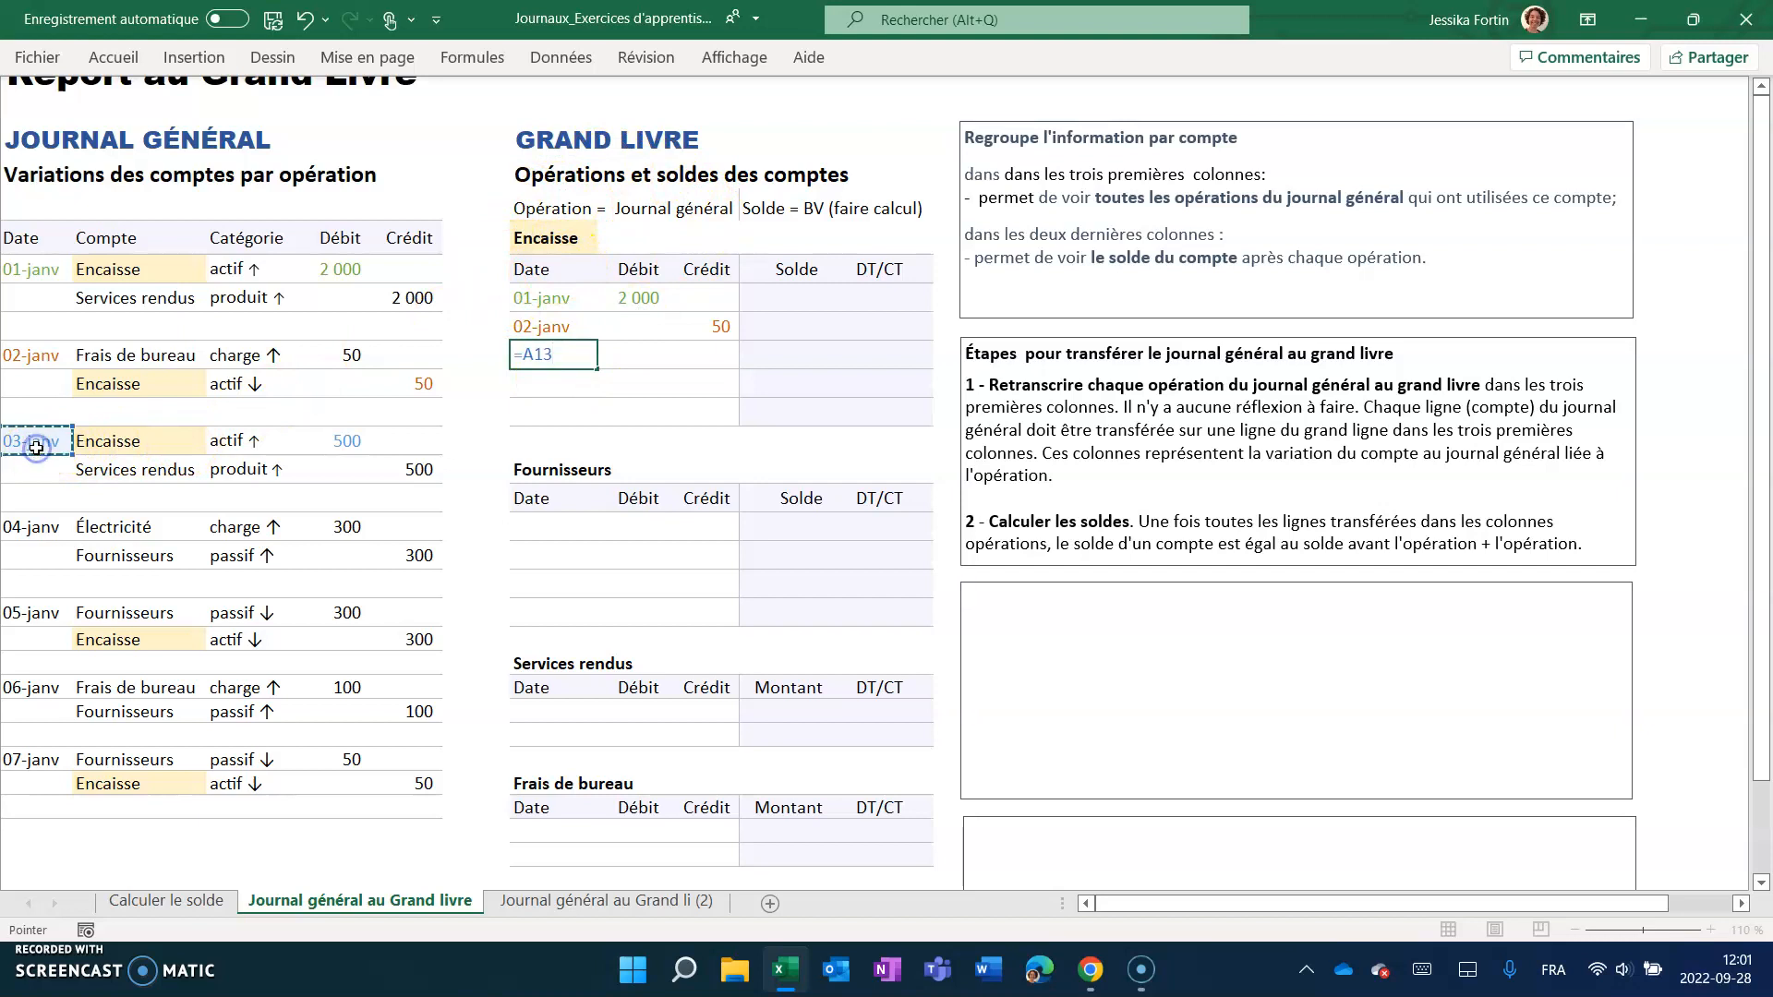
key(Return)
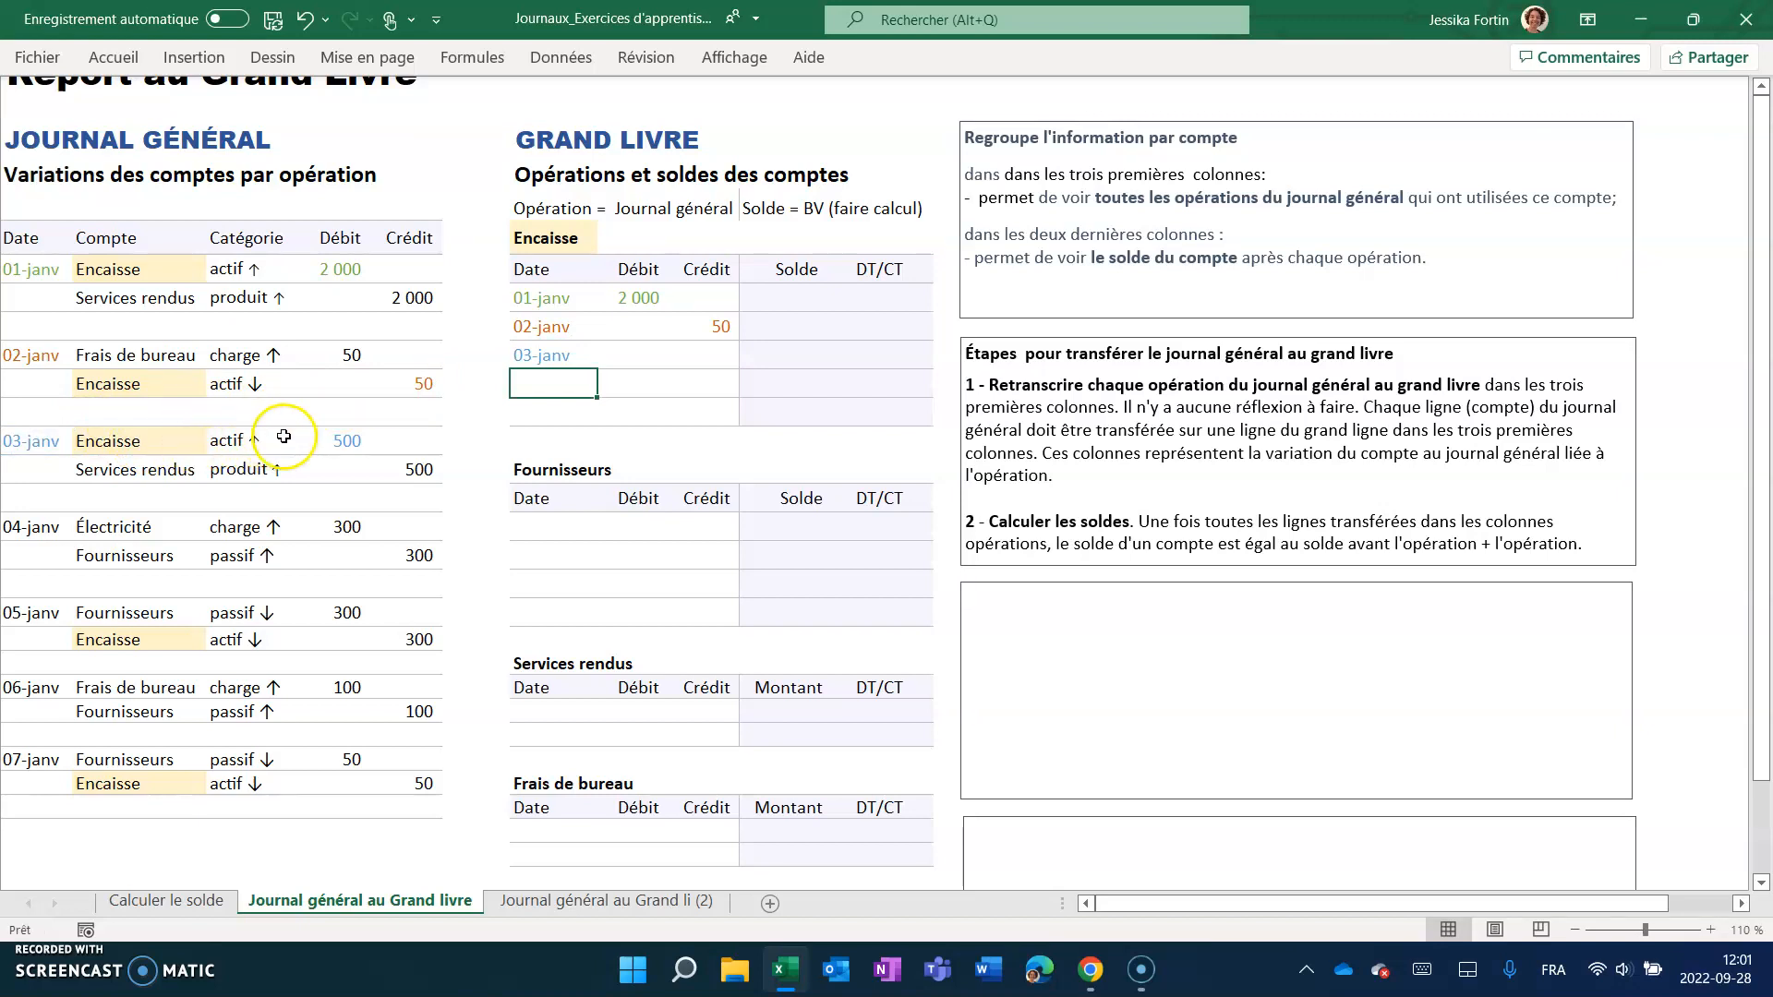
click(351, 444)
click(338, 237)
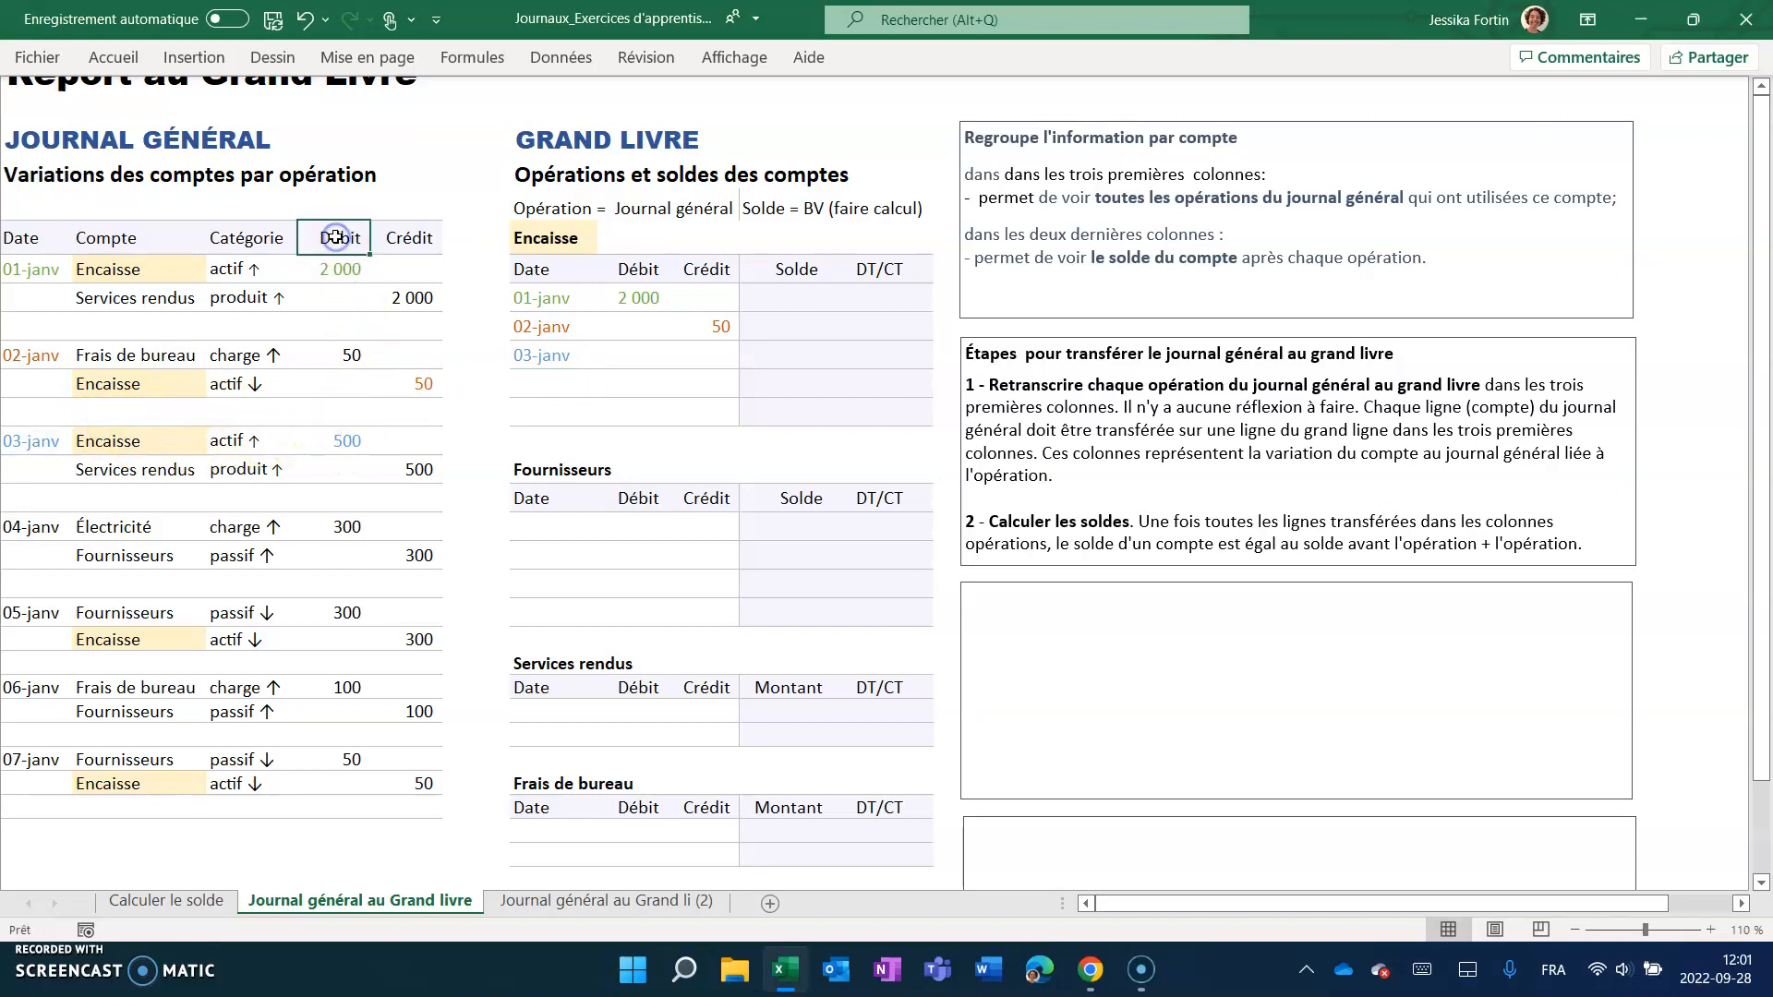
click(633, 352)
text(=)
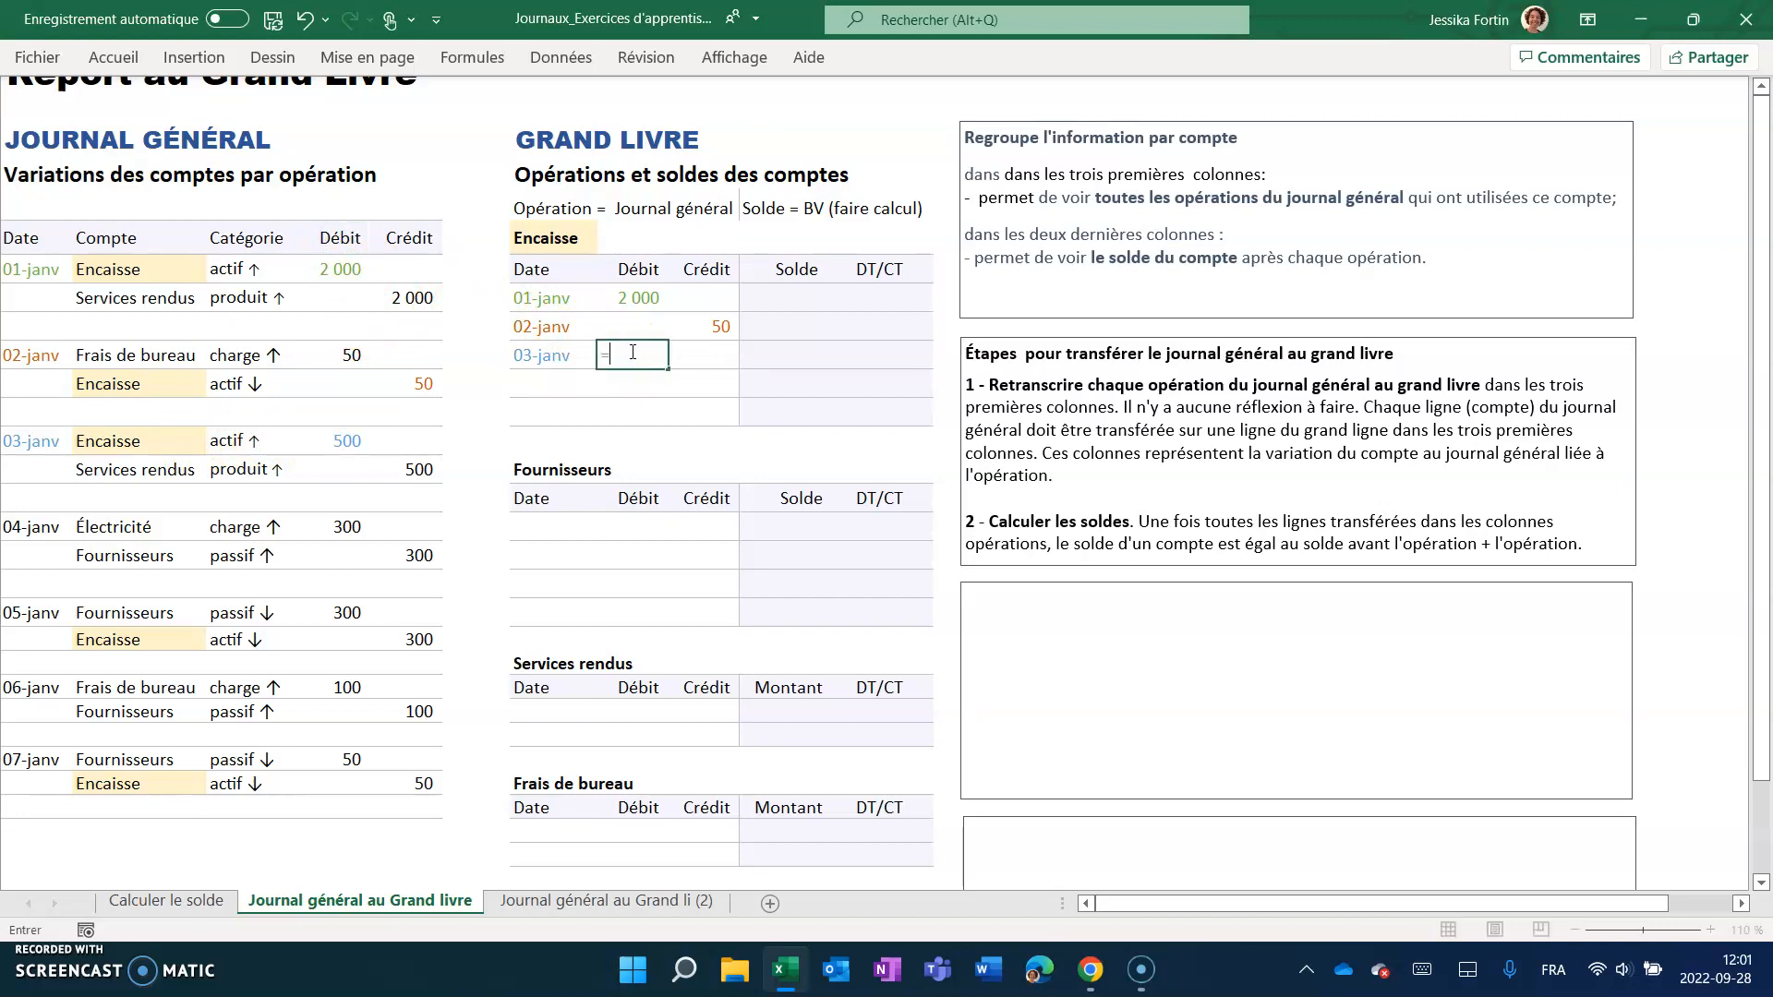
click(352, 442)
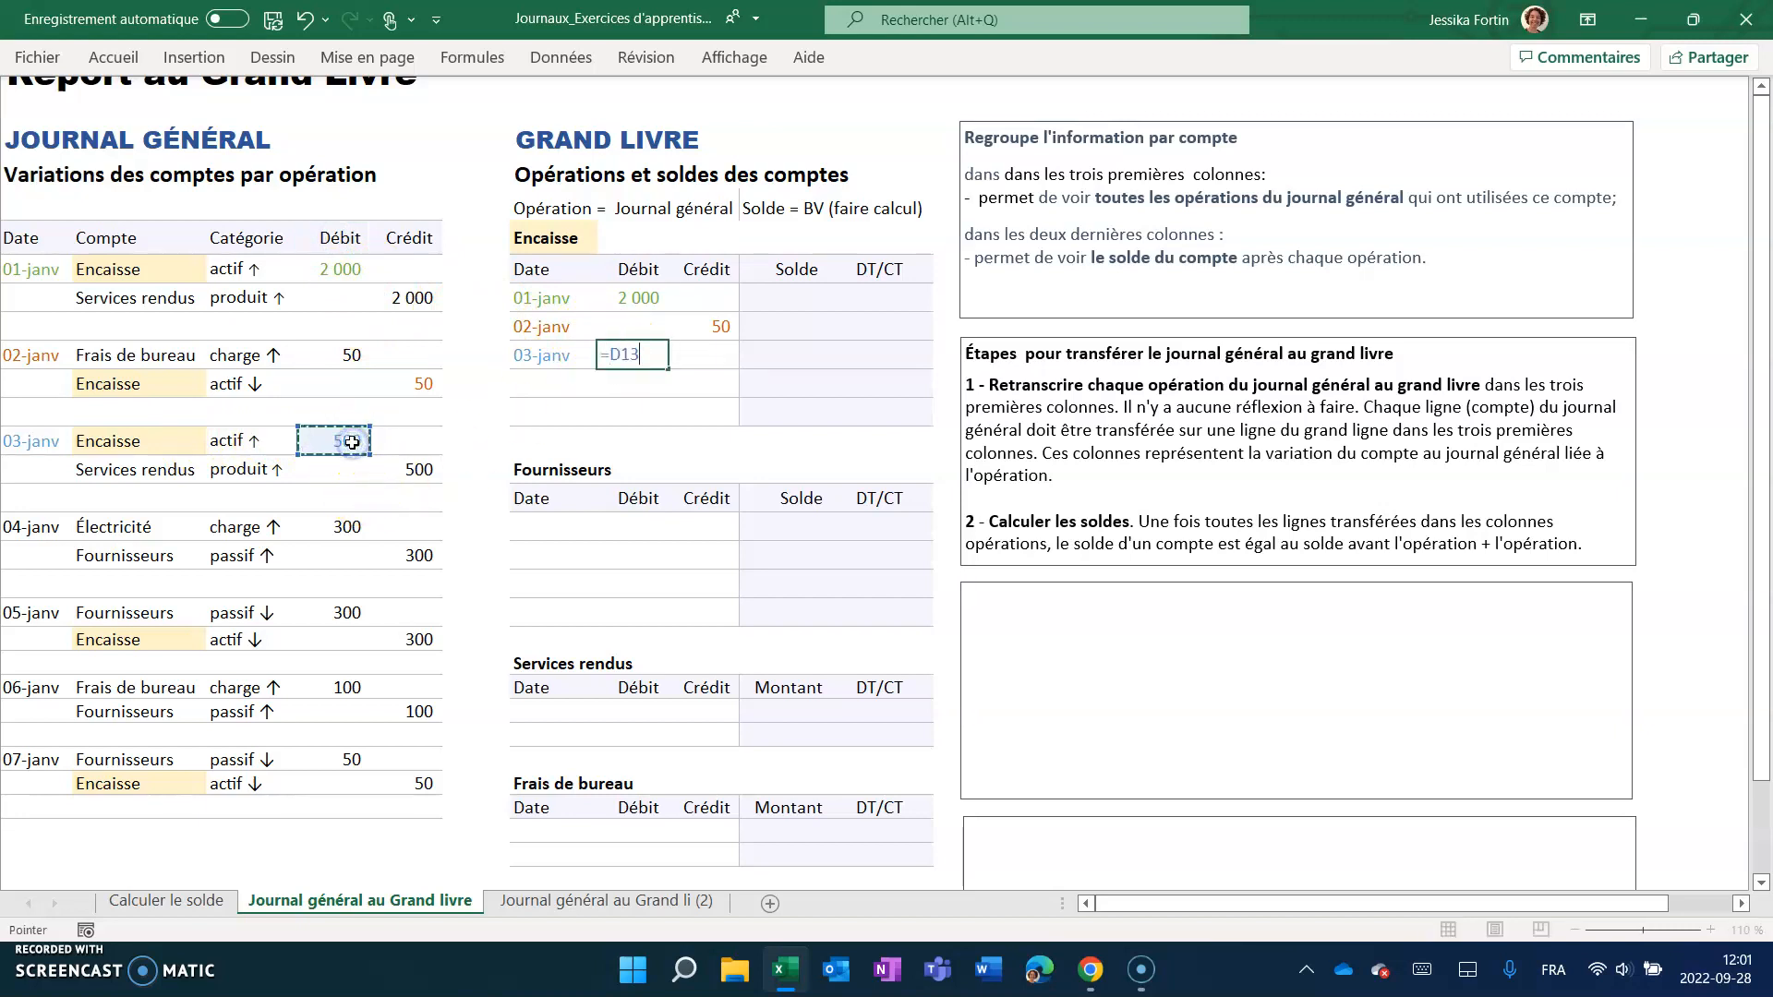
key(Return)
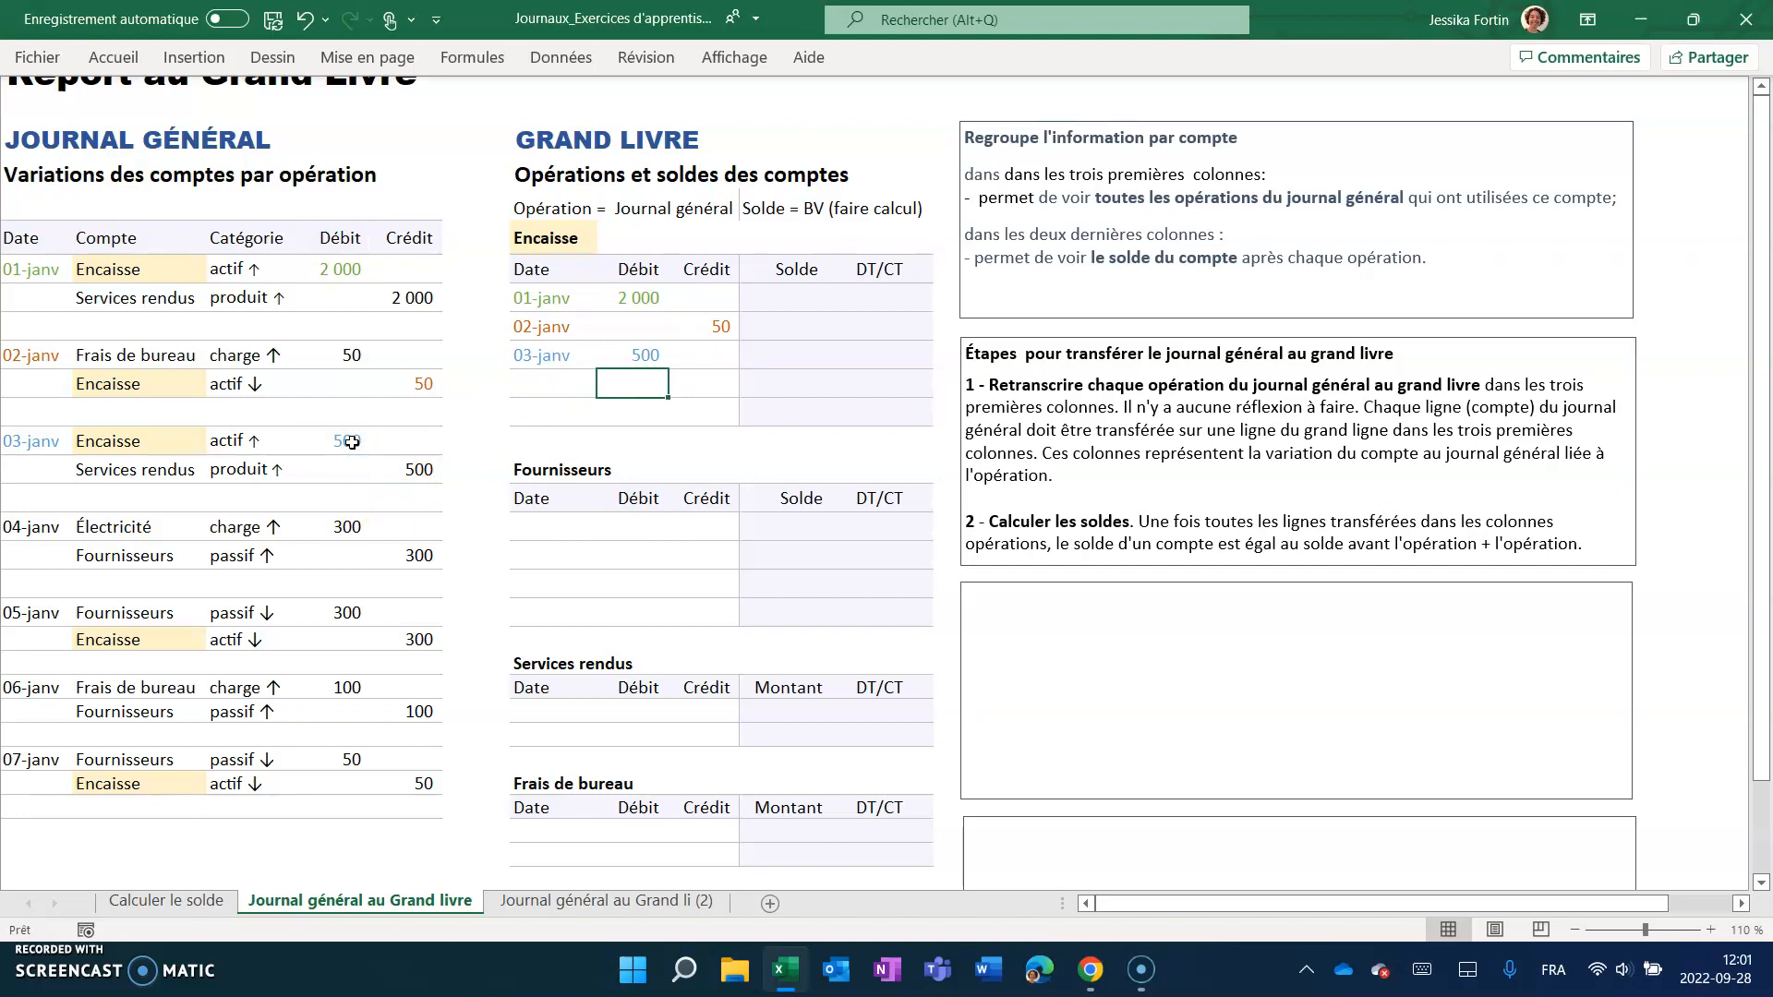
Transfer the 05-janv Encaisse entry to the ledger's fourth row, referencing its journal date and the 300 credit in Crédit.
click(546, 385)
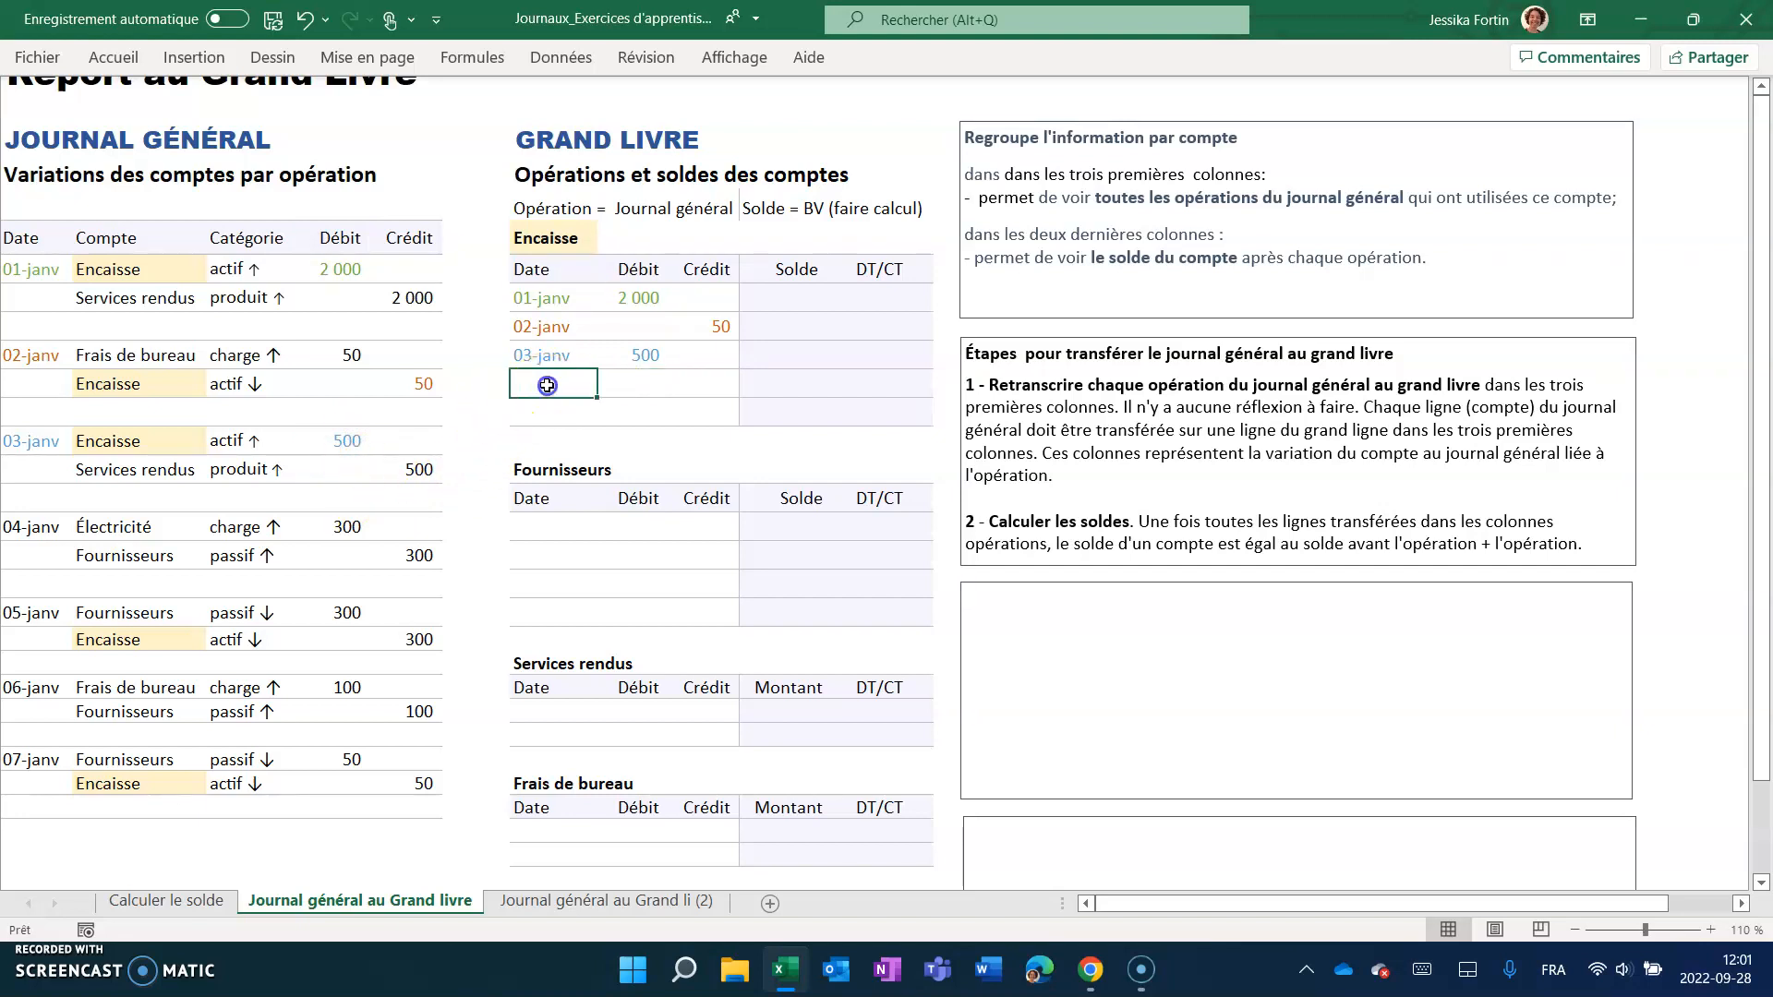
text(=)
click(45, 606)
key(Return)
click(119, 642)
click(406, 639)
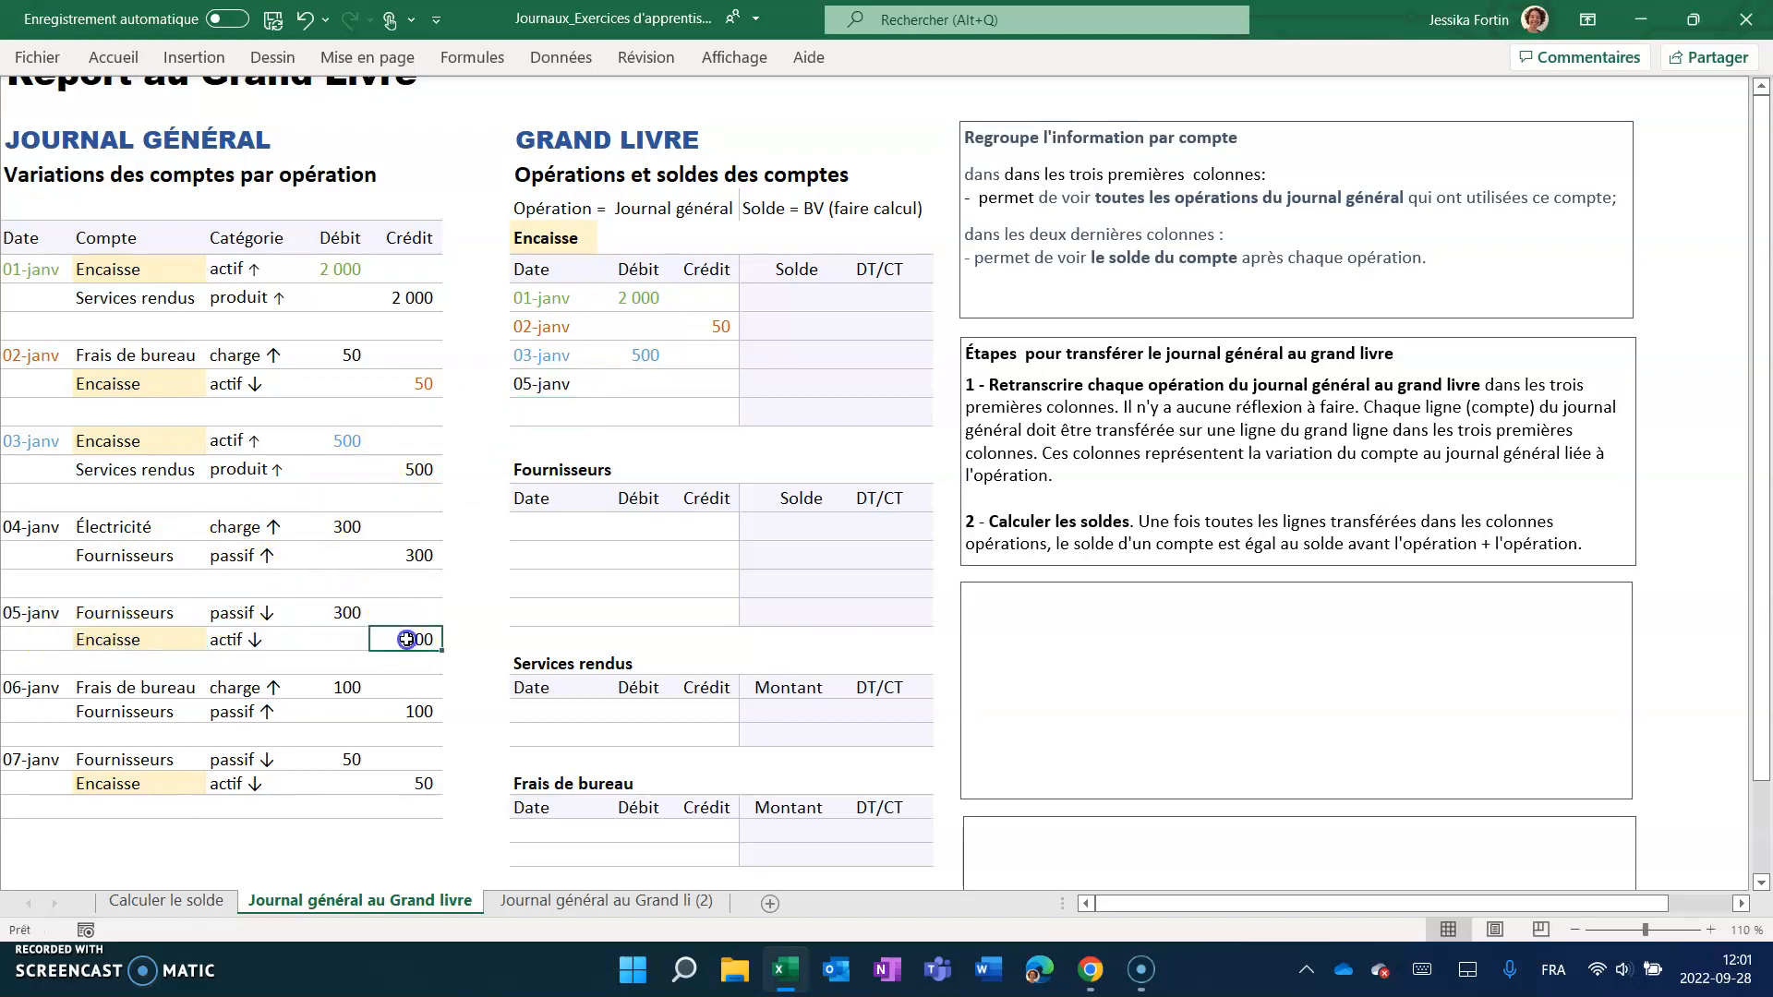
click(706, 390)
text(=)
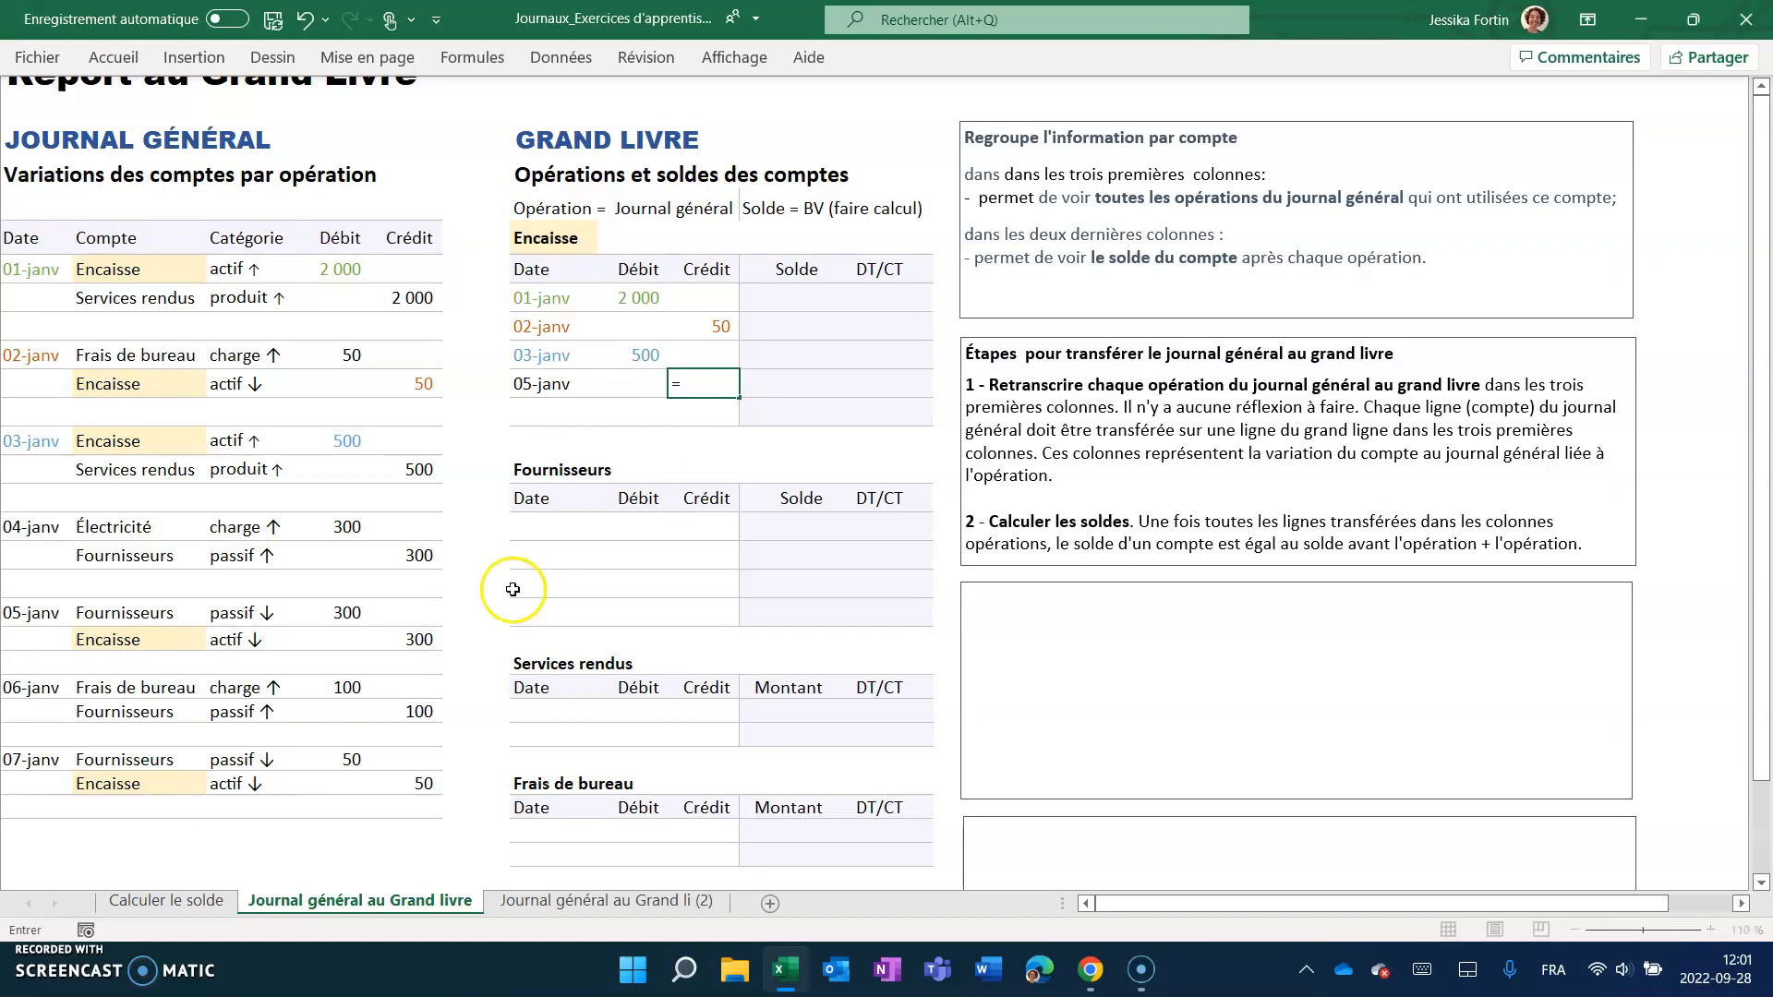
click(412, 635)
key(Return)
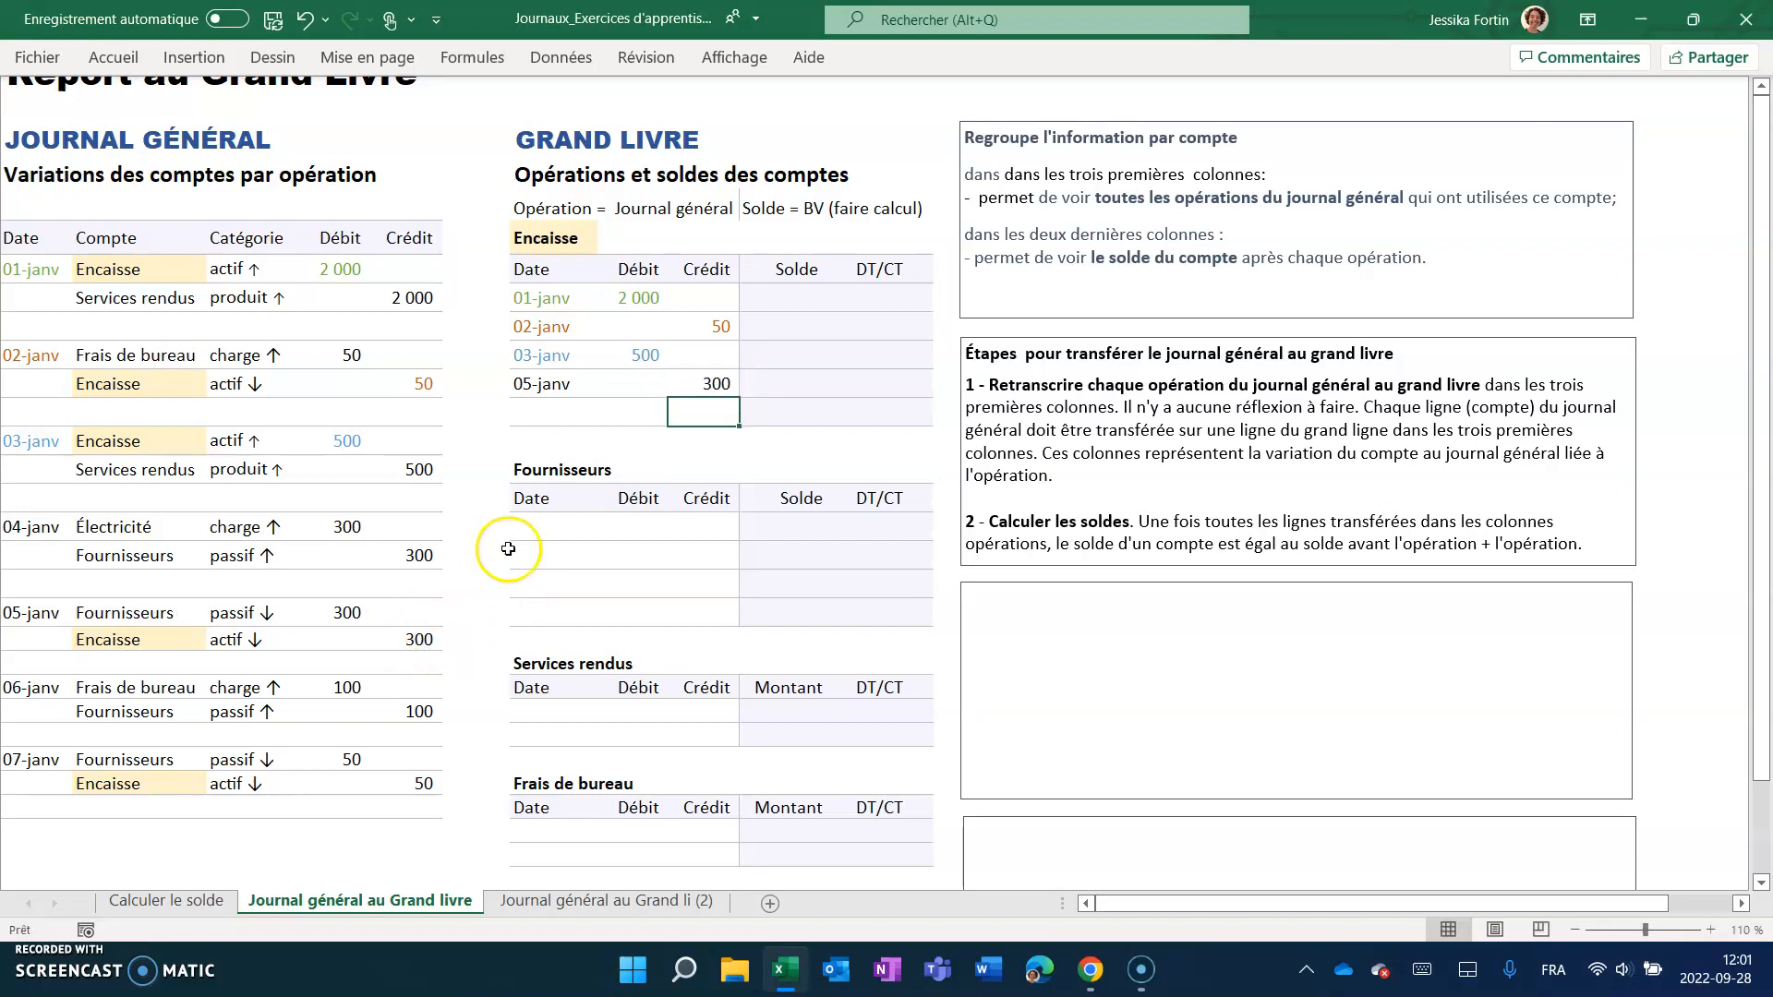
Transfer the 07-janv Encaisse entry to the ledger's fifth row, referencing its journal date and setting Crédit to =E26.
click(547, 411)
text(=)
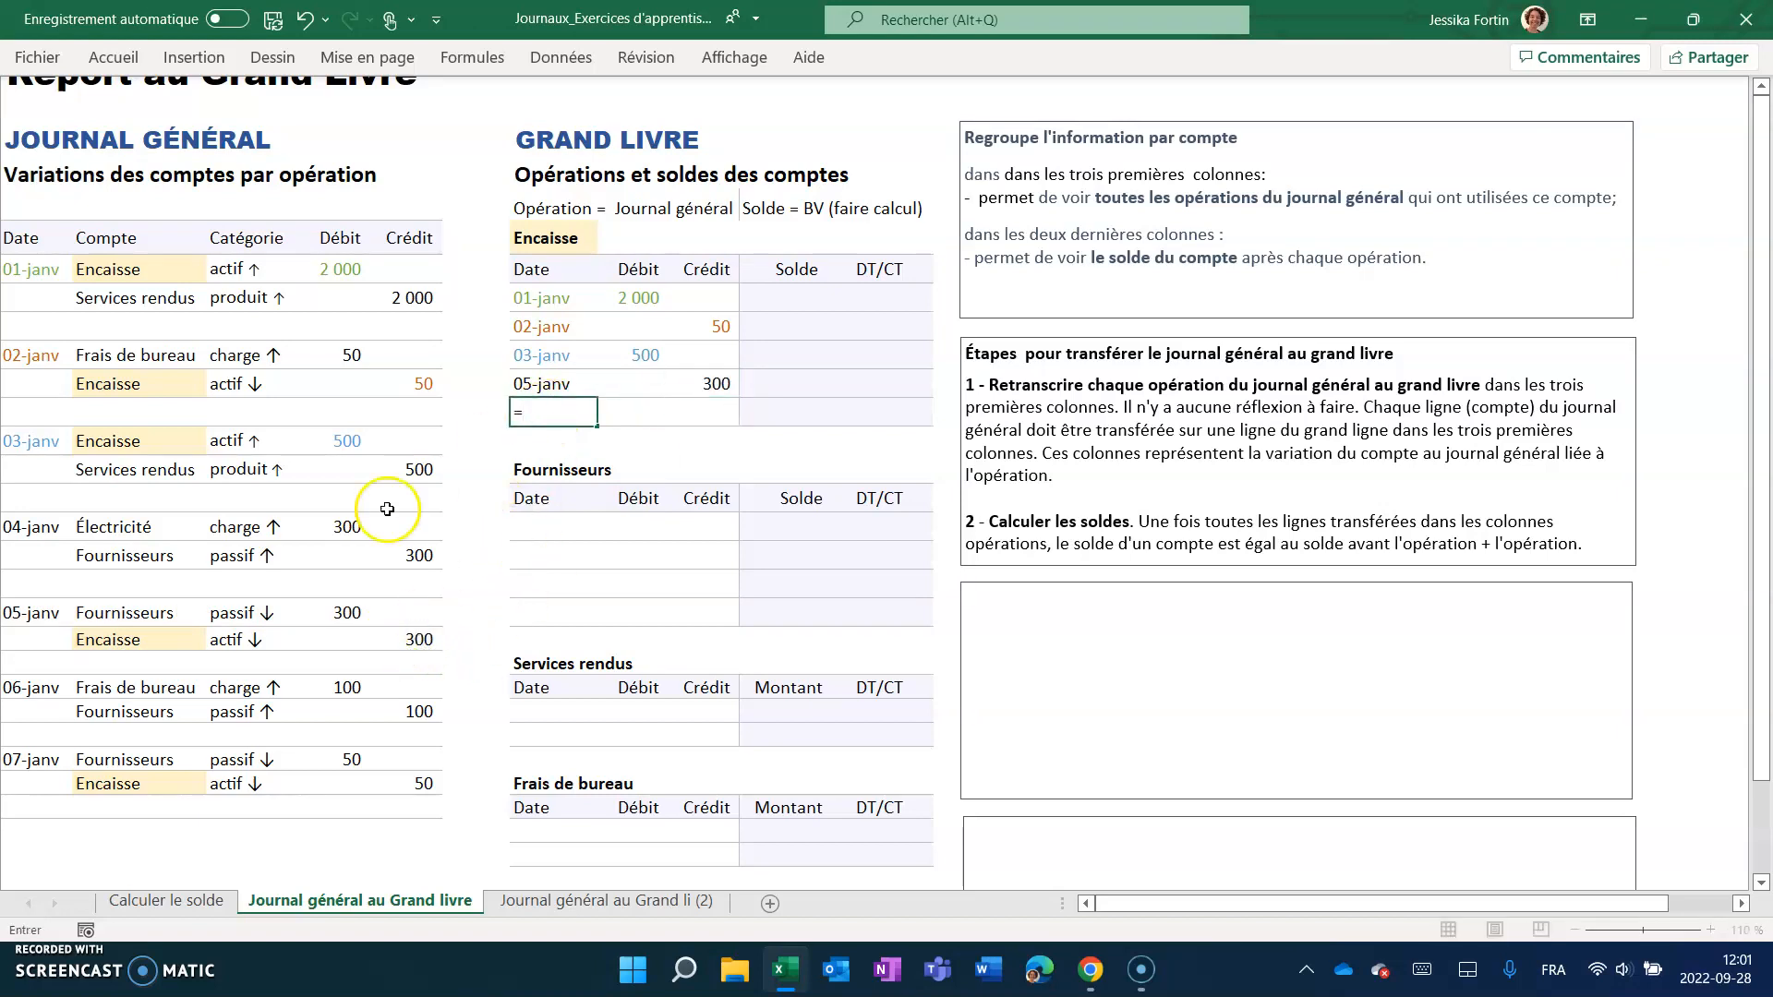
click(37, 757)
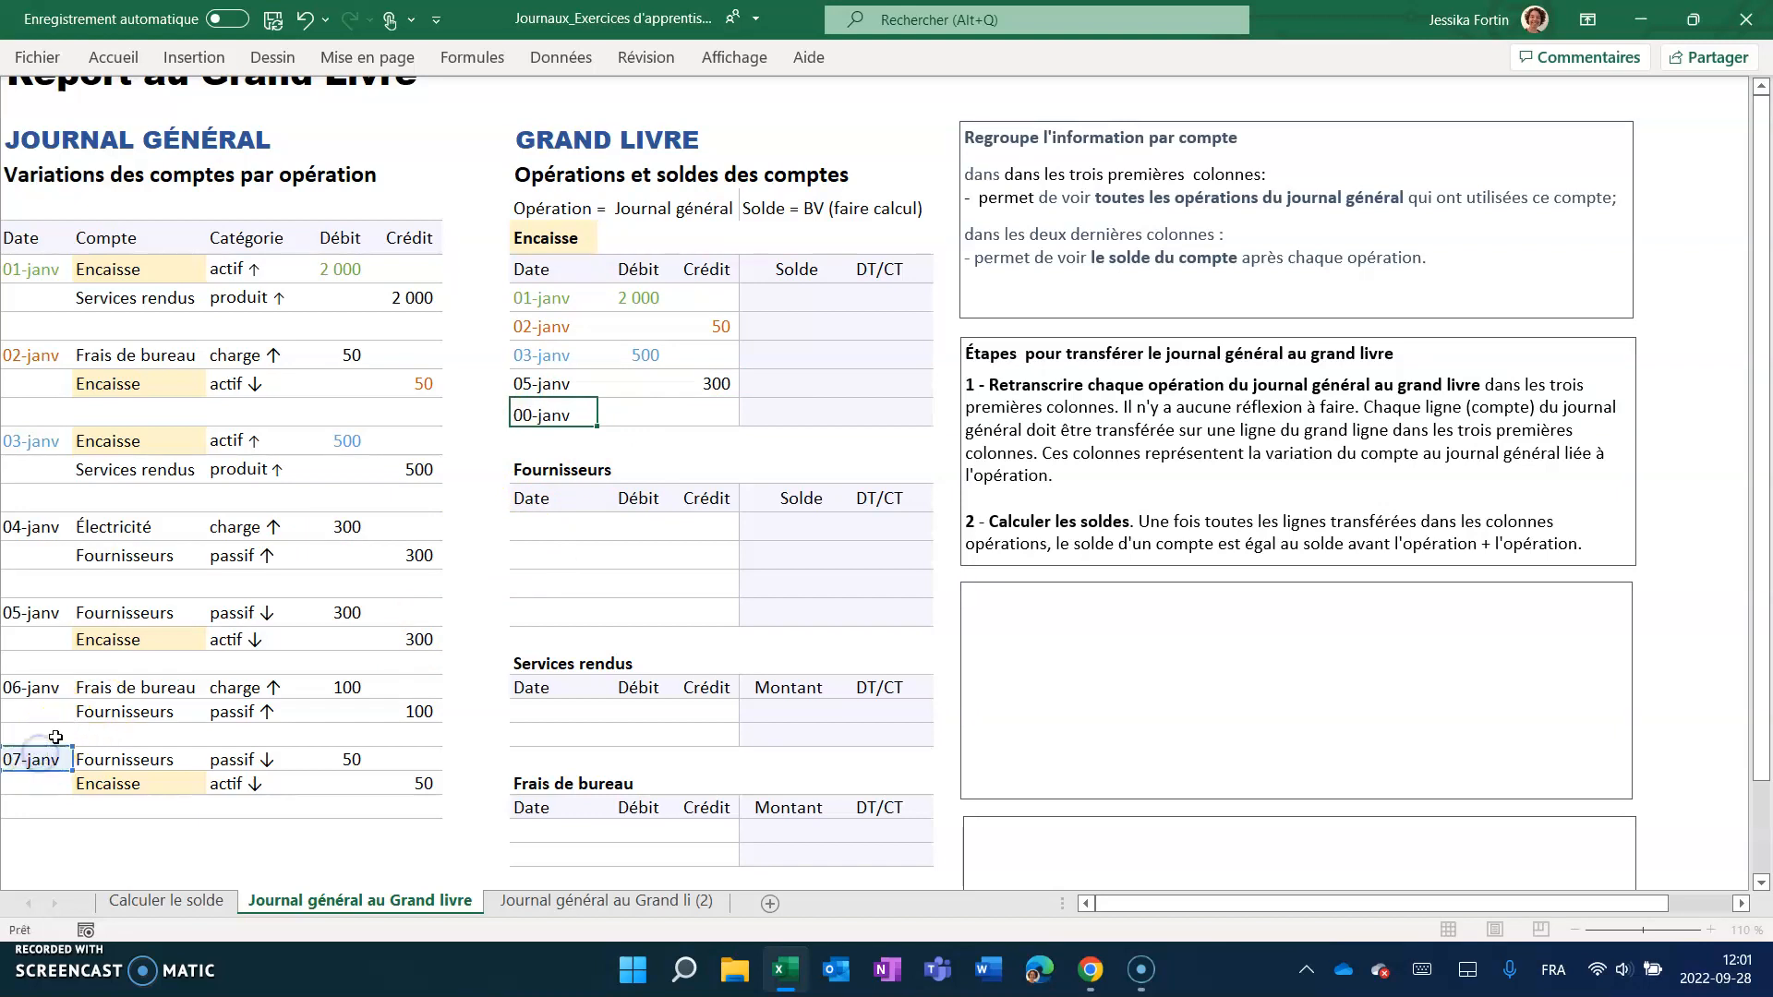
key(Return)
click(721, 411)
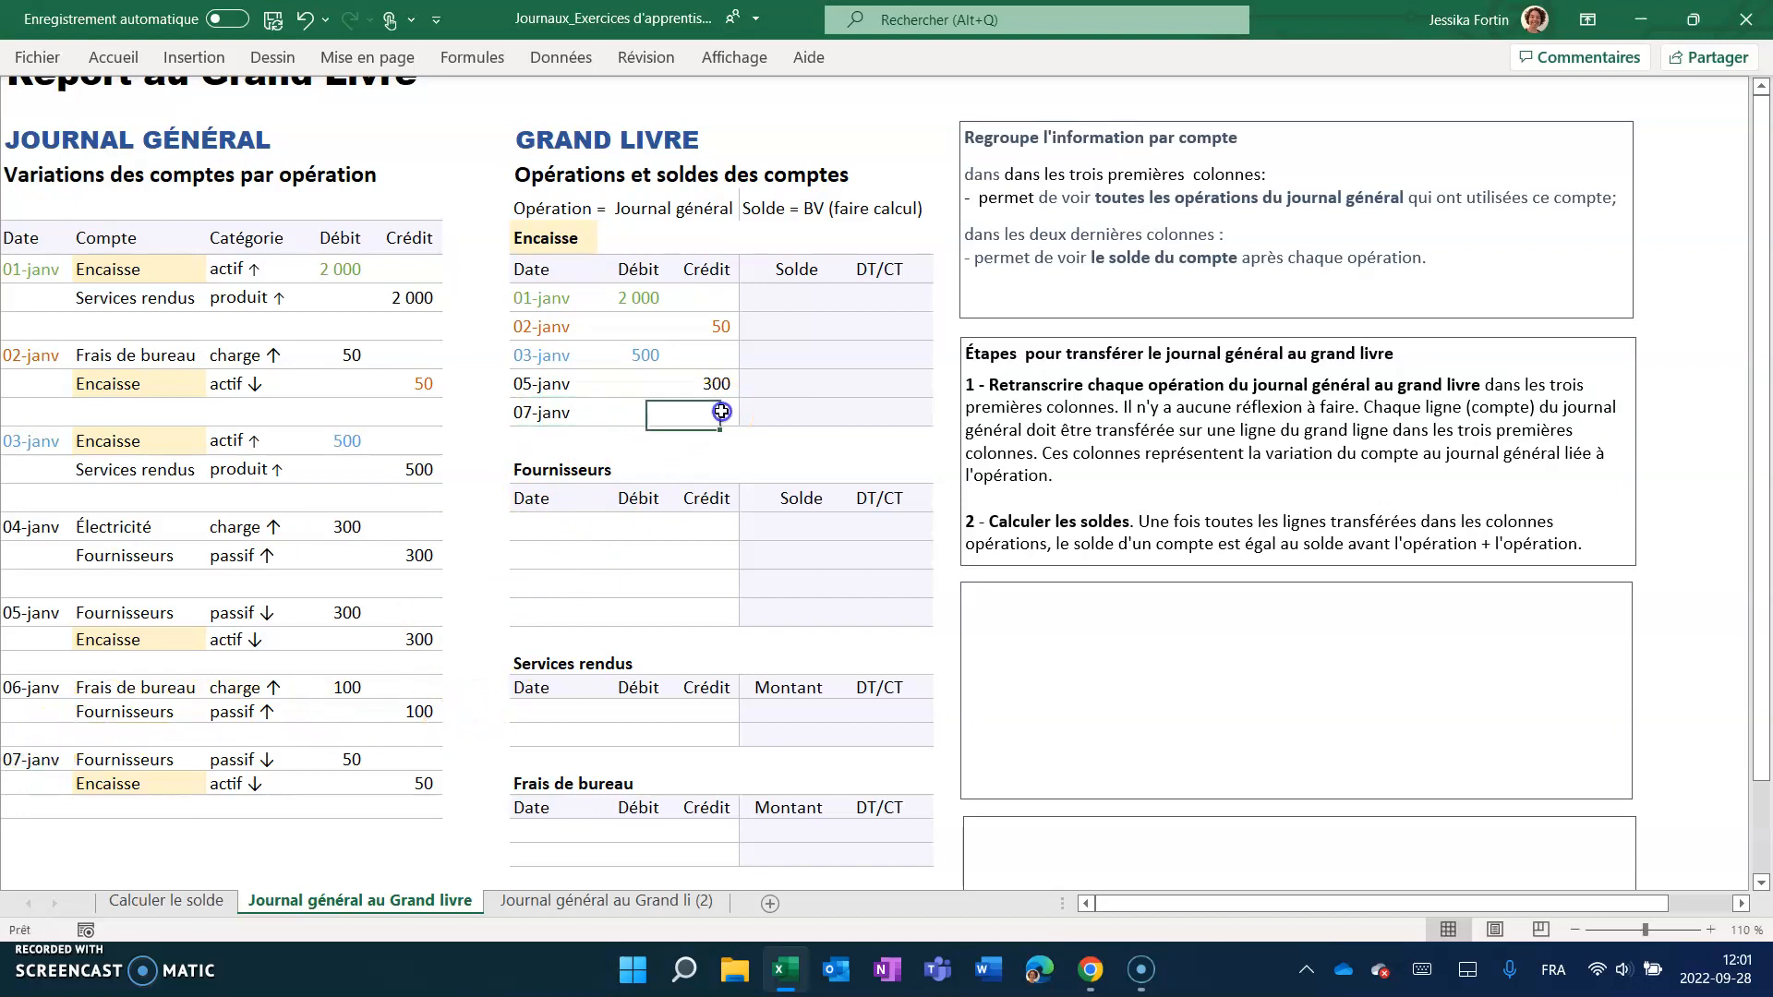
text(=)
click(421, 783)
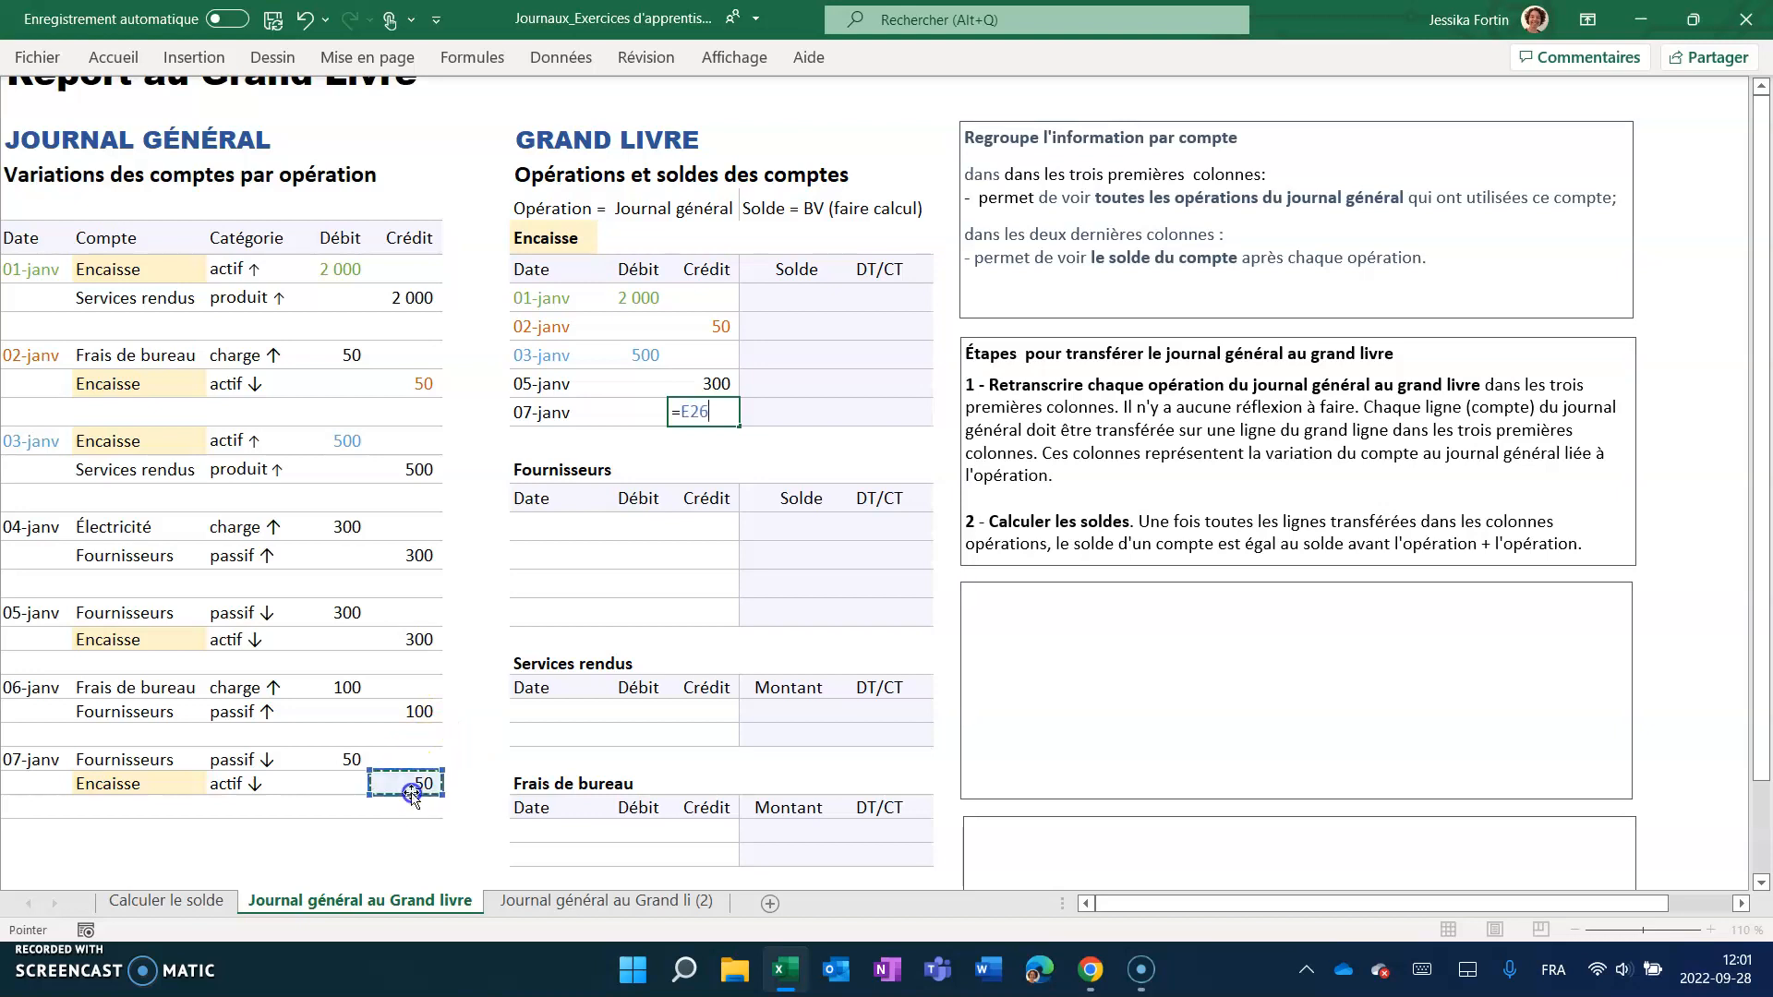
key(Return)
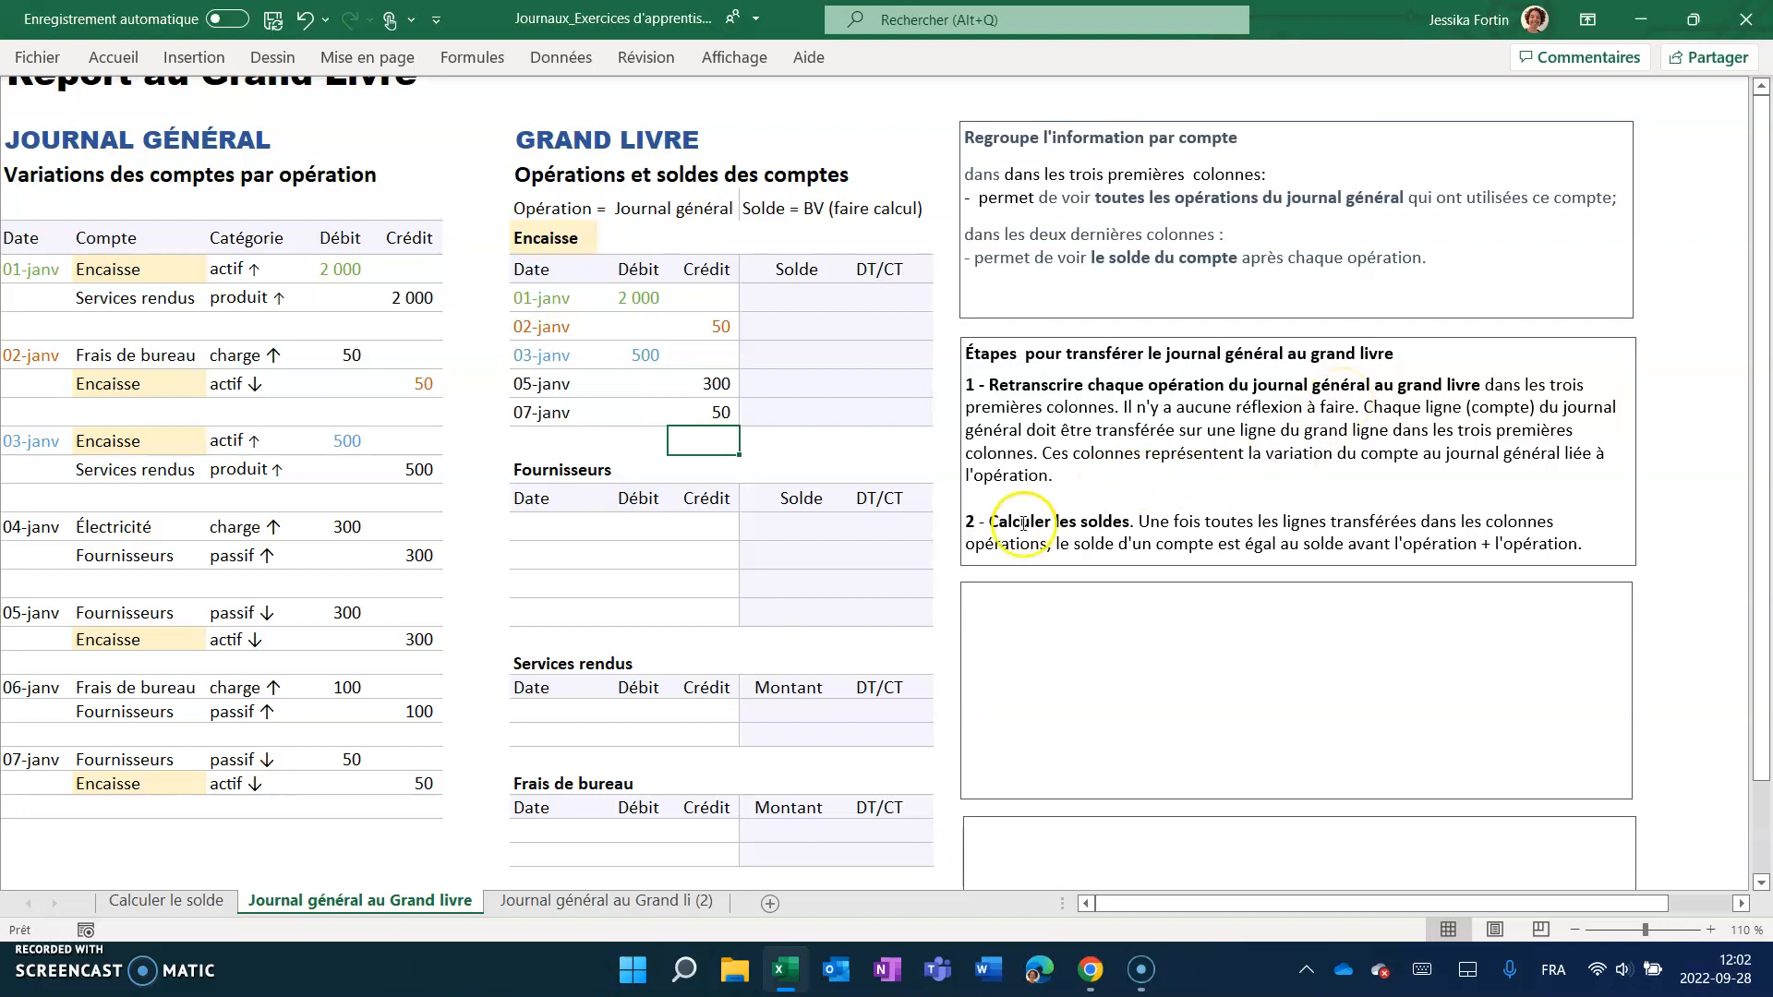
Set the 01-janv Solde in the Encaisse ledger to reference its Débit of 2 000, and enter DT in DT/CT.
click(771, 290)
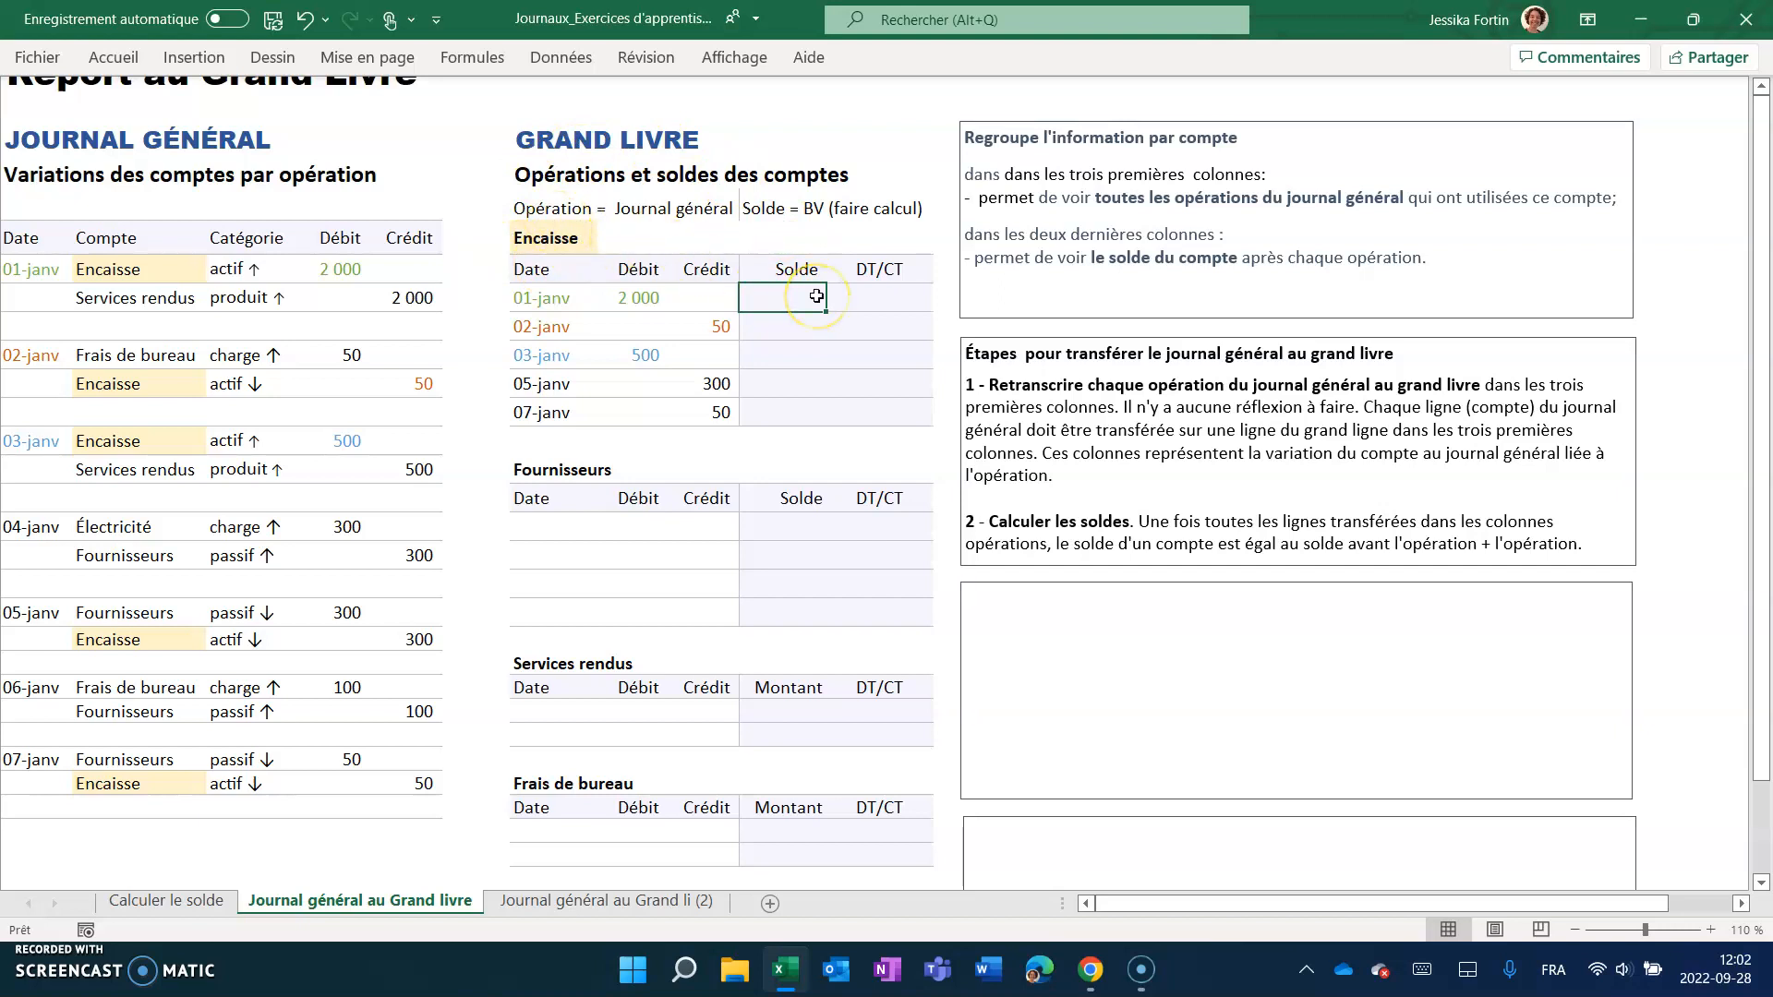
text(=)
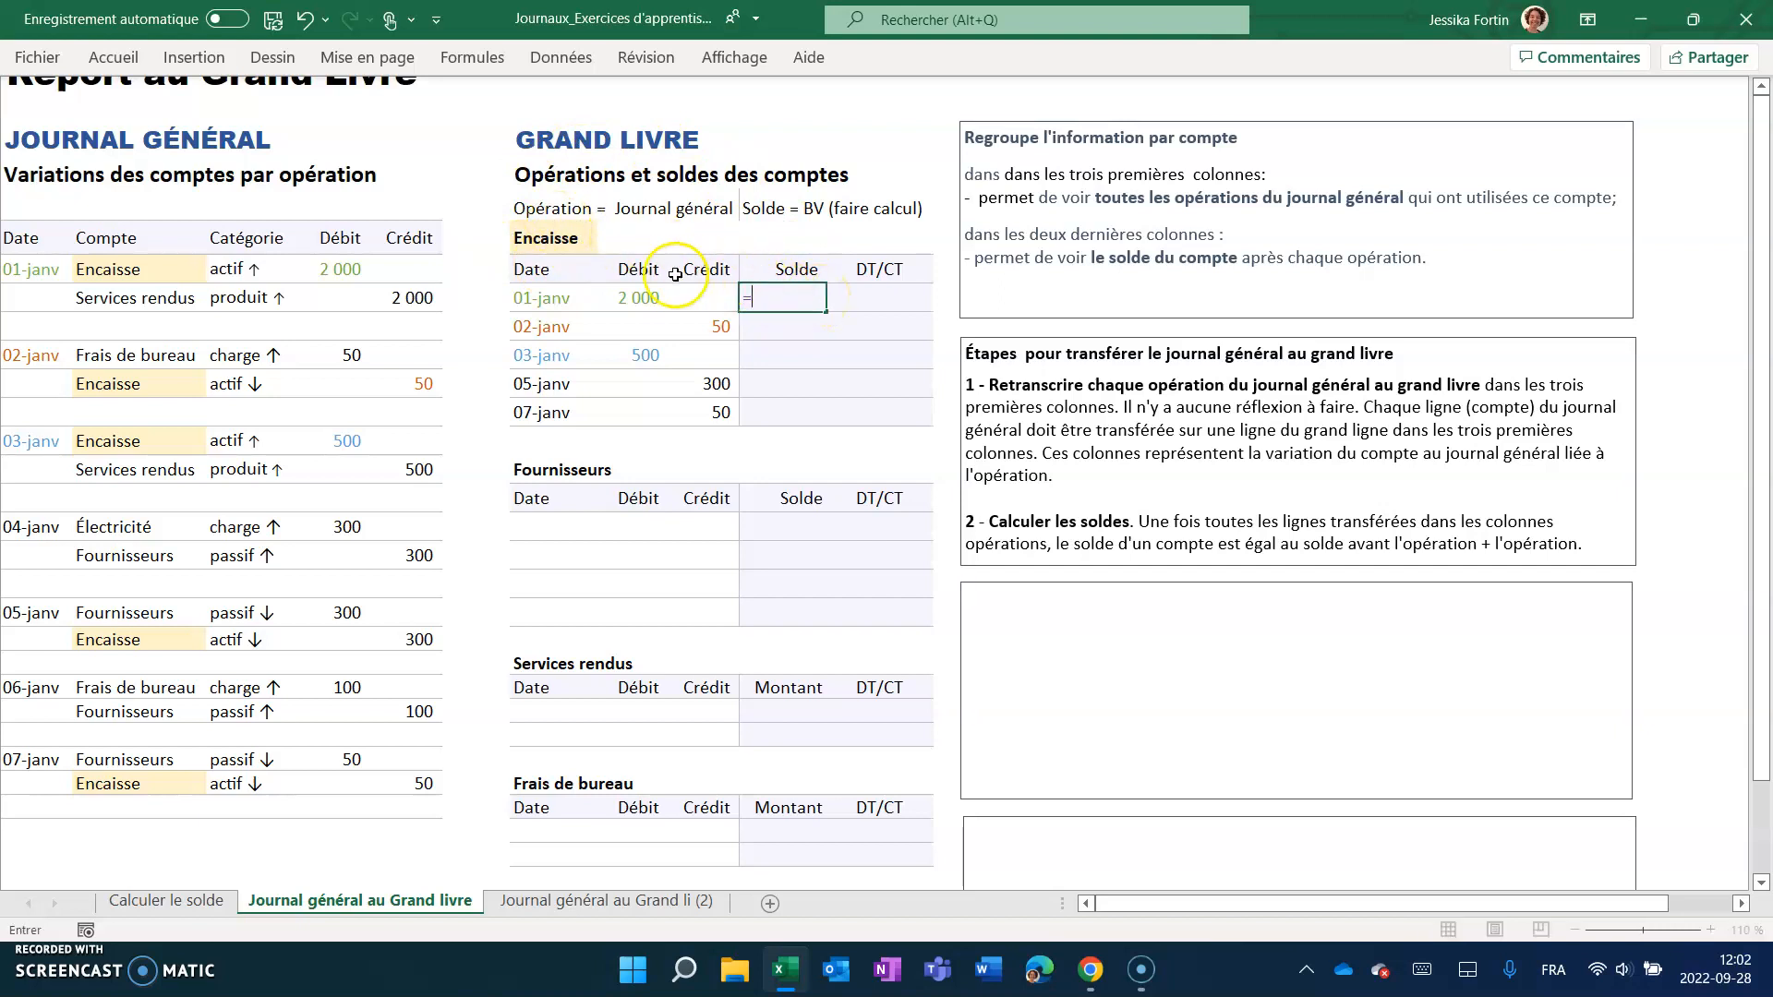
click(639, 301)
key(Return)
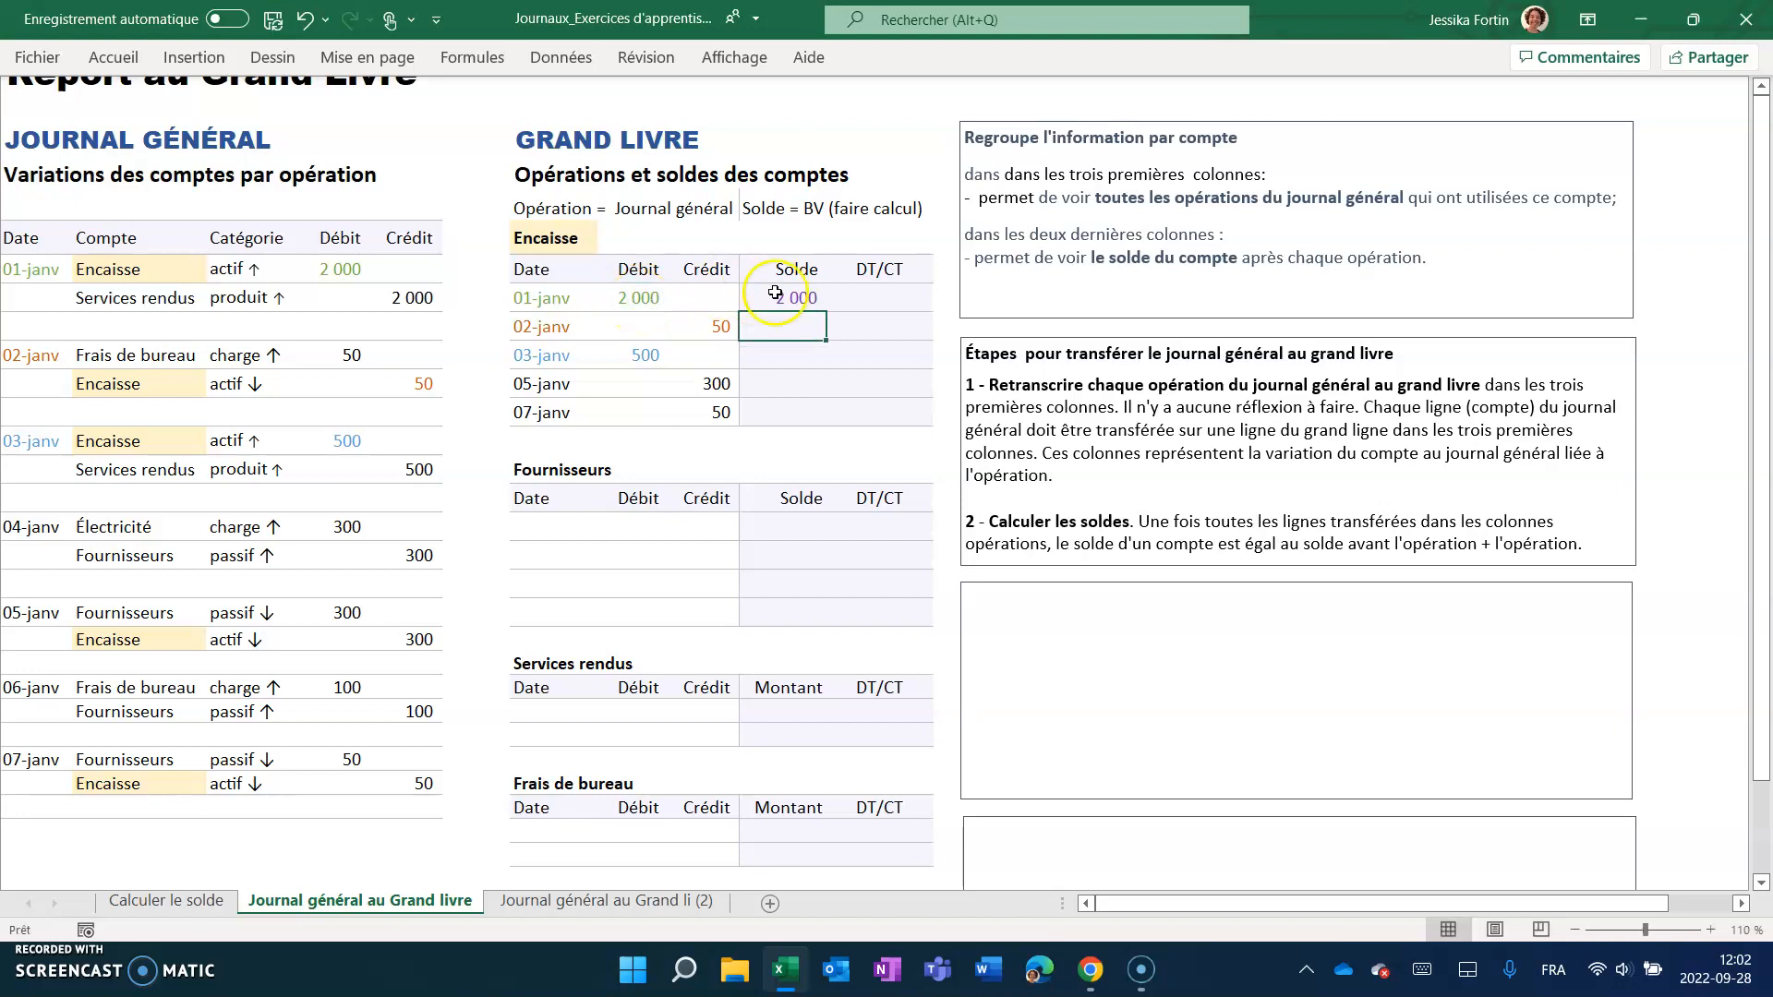
click(876, 297)
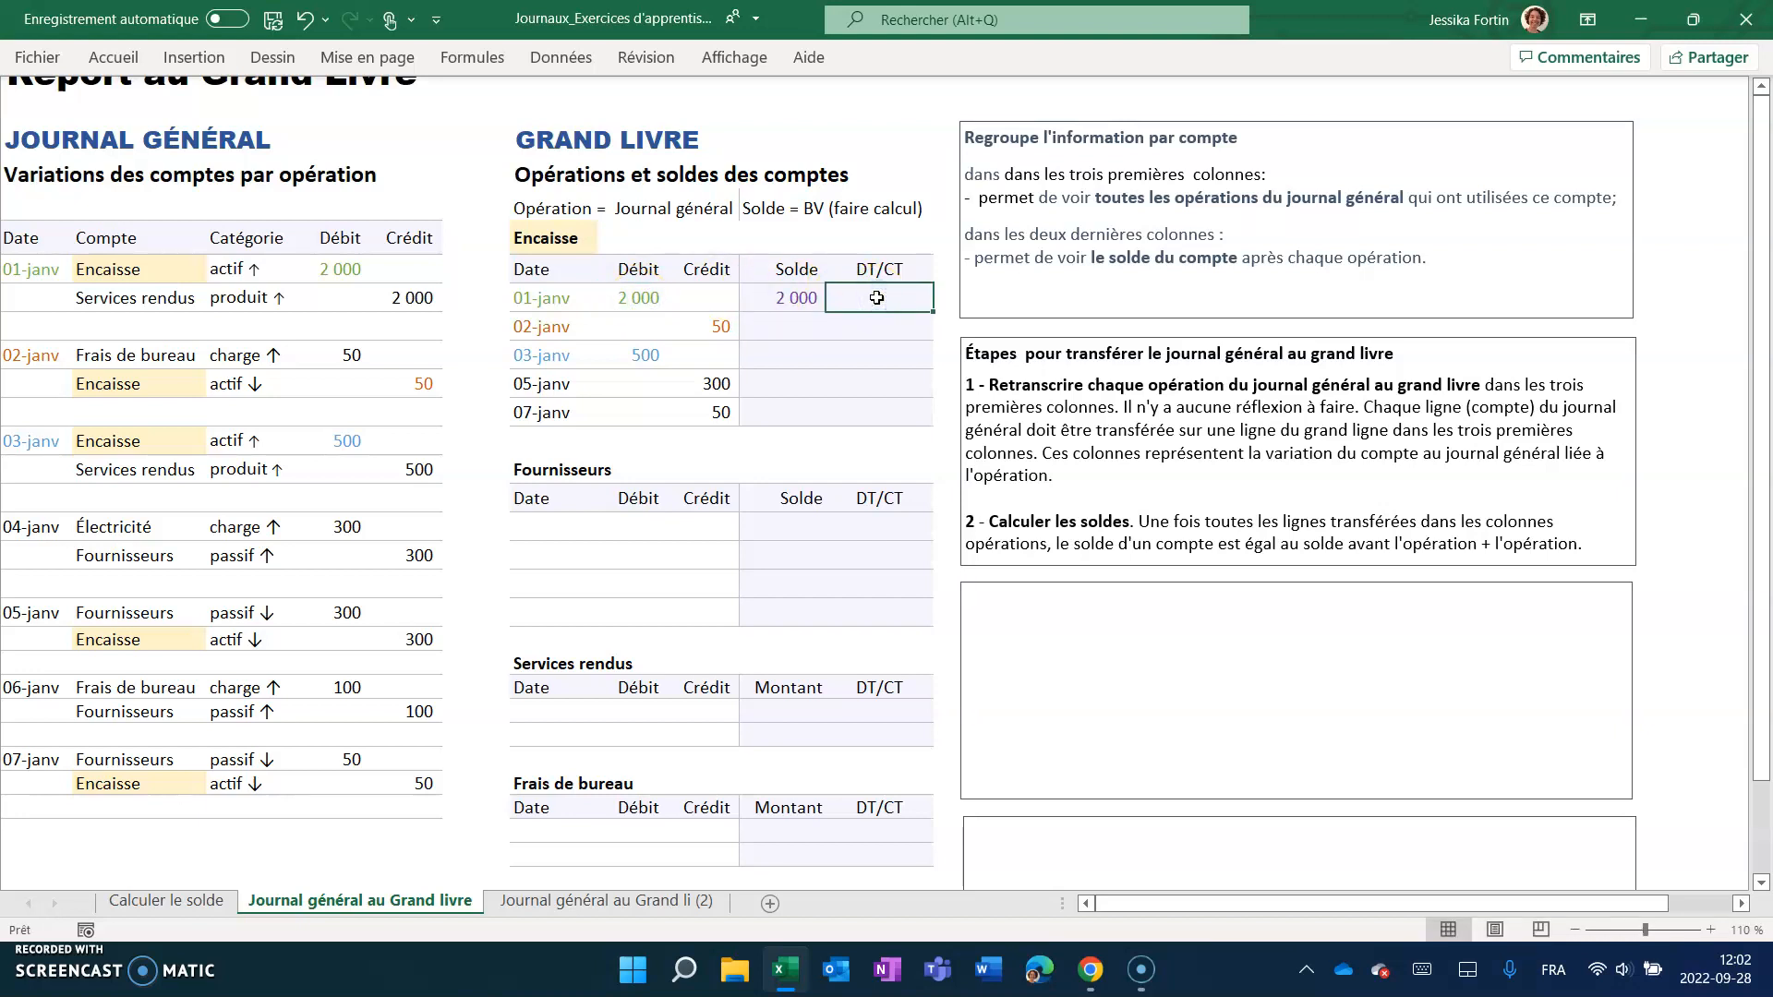
text(DT)
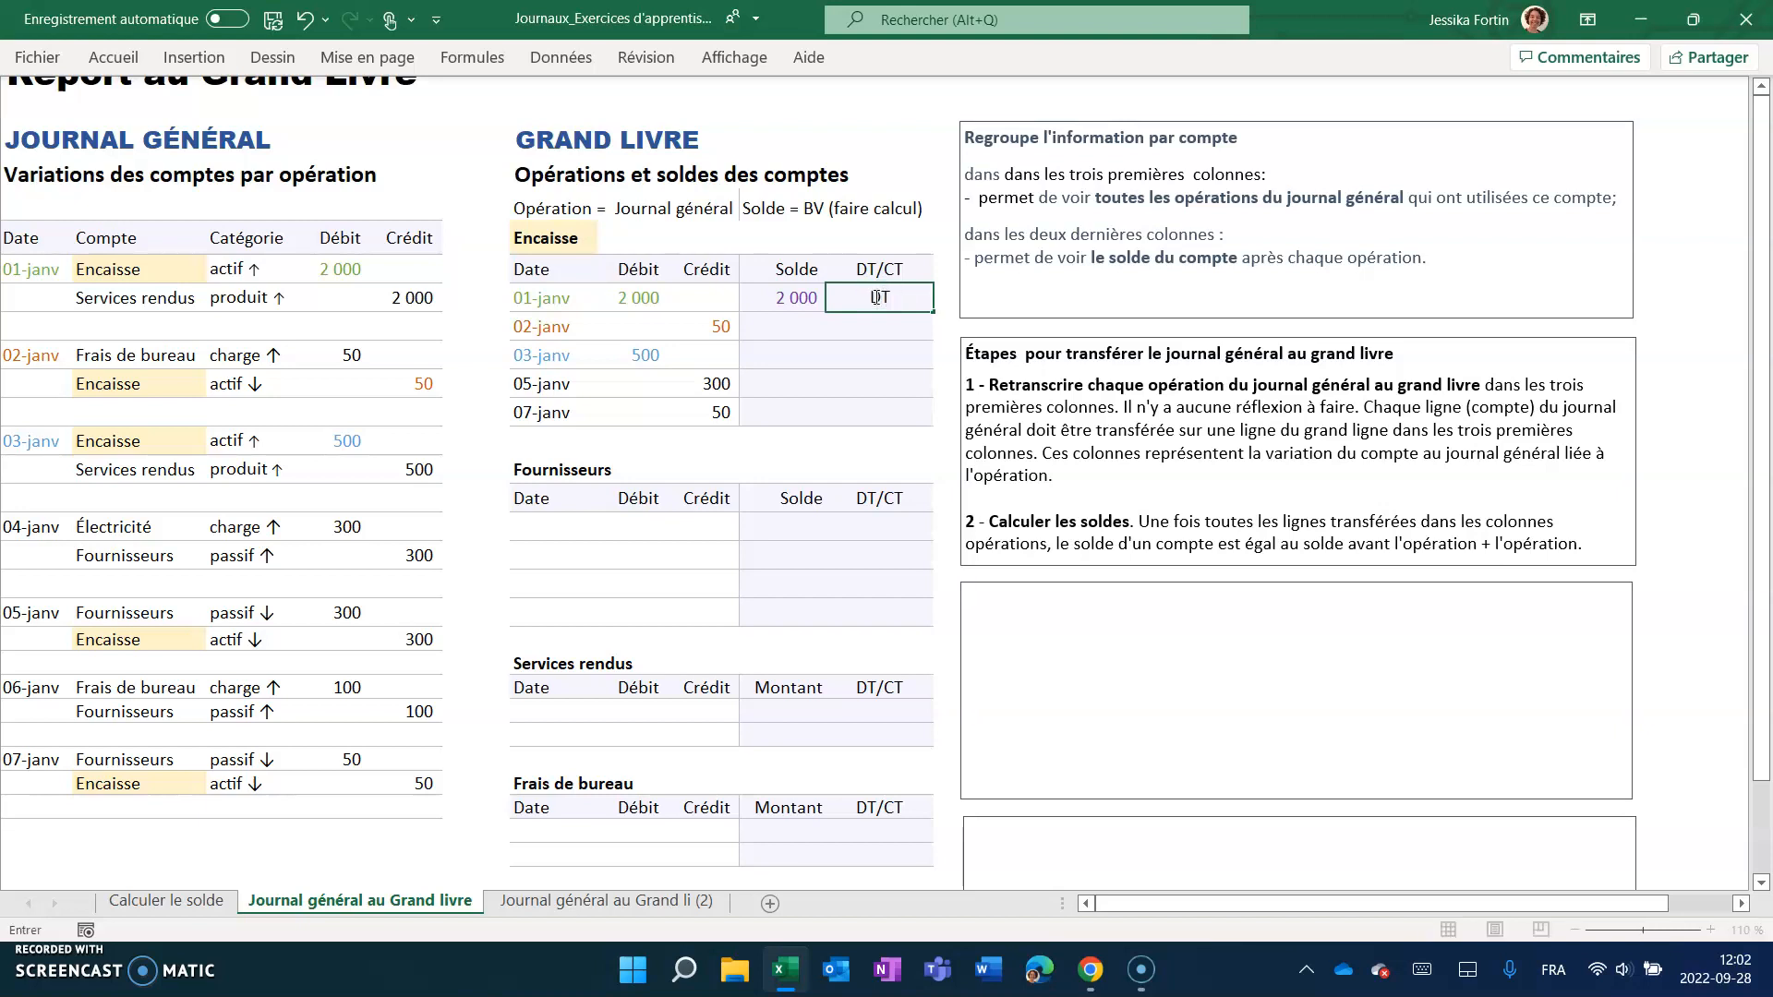
key(Return)
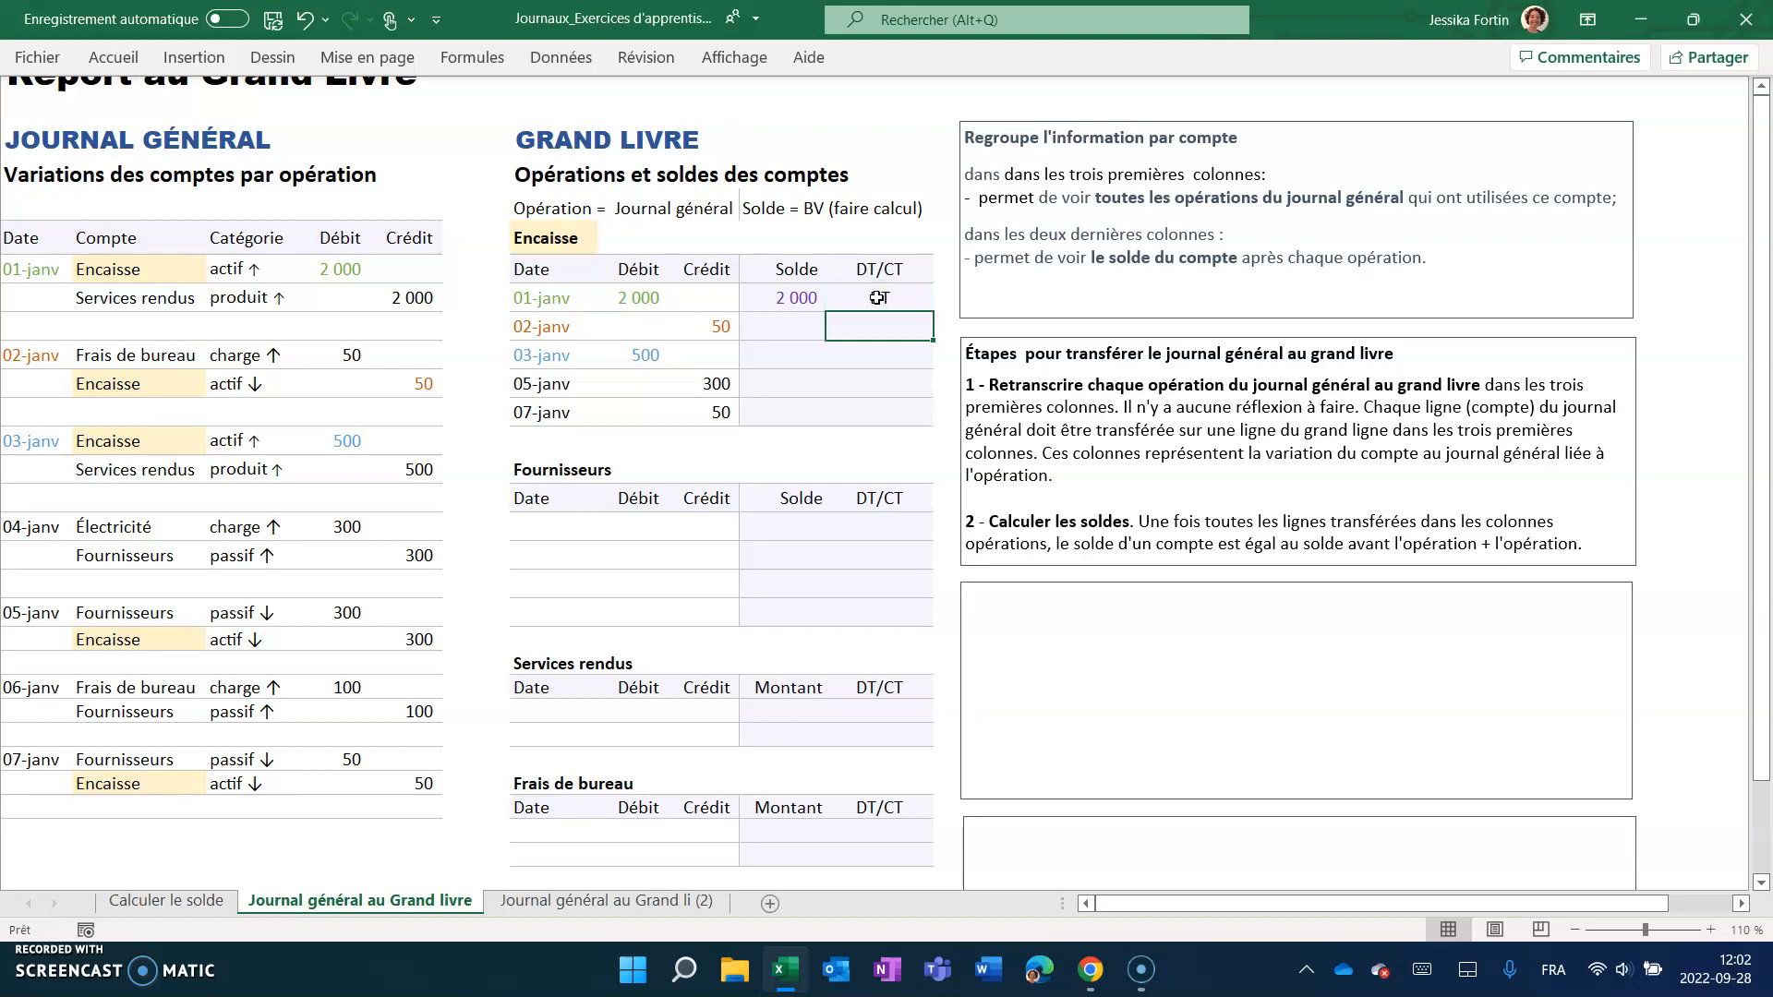
Review the first Encaisse ledger row and the "solde avant l'opération + l'opération" rule in instruction 2, Calculer les soldes.
click(795, 324)
click(799, 298)
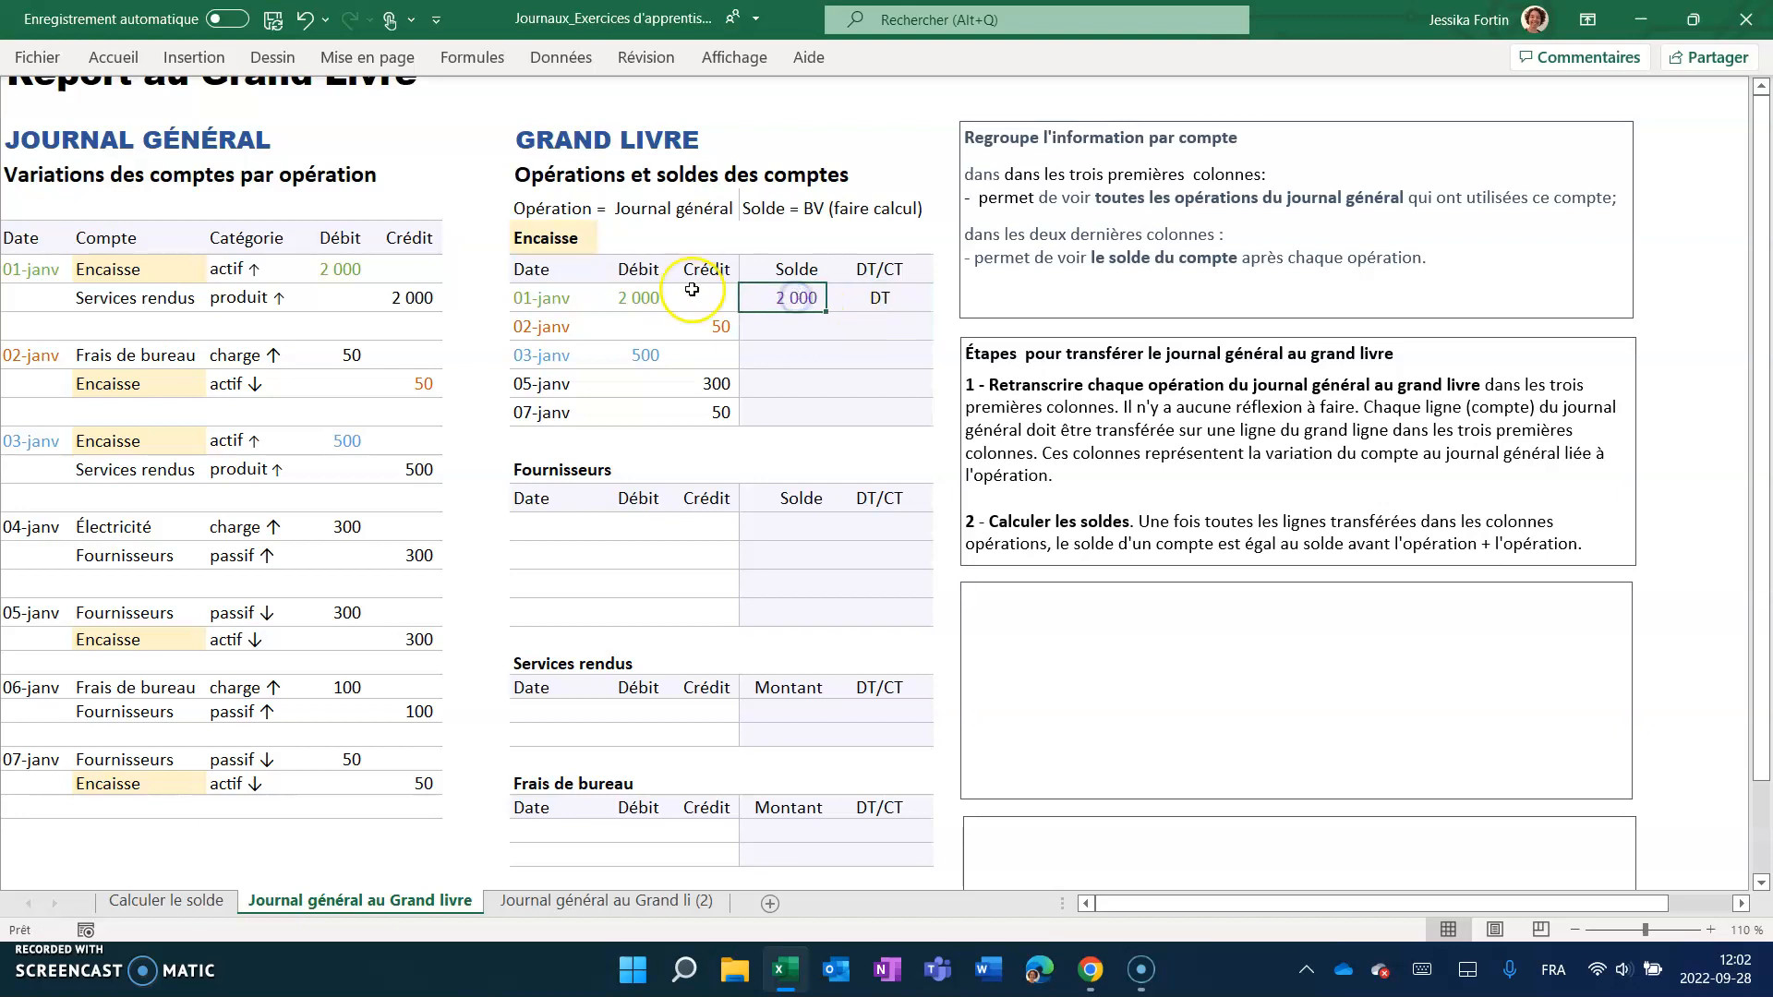
click(554, 295)
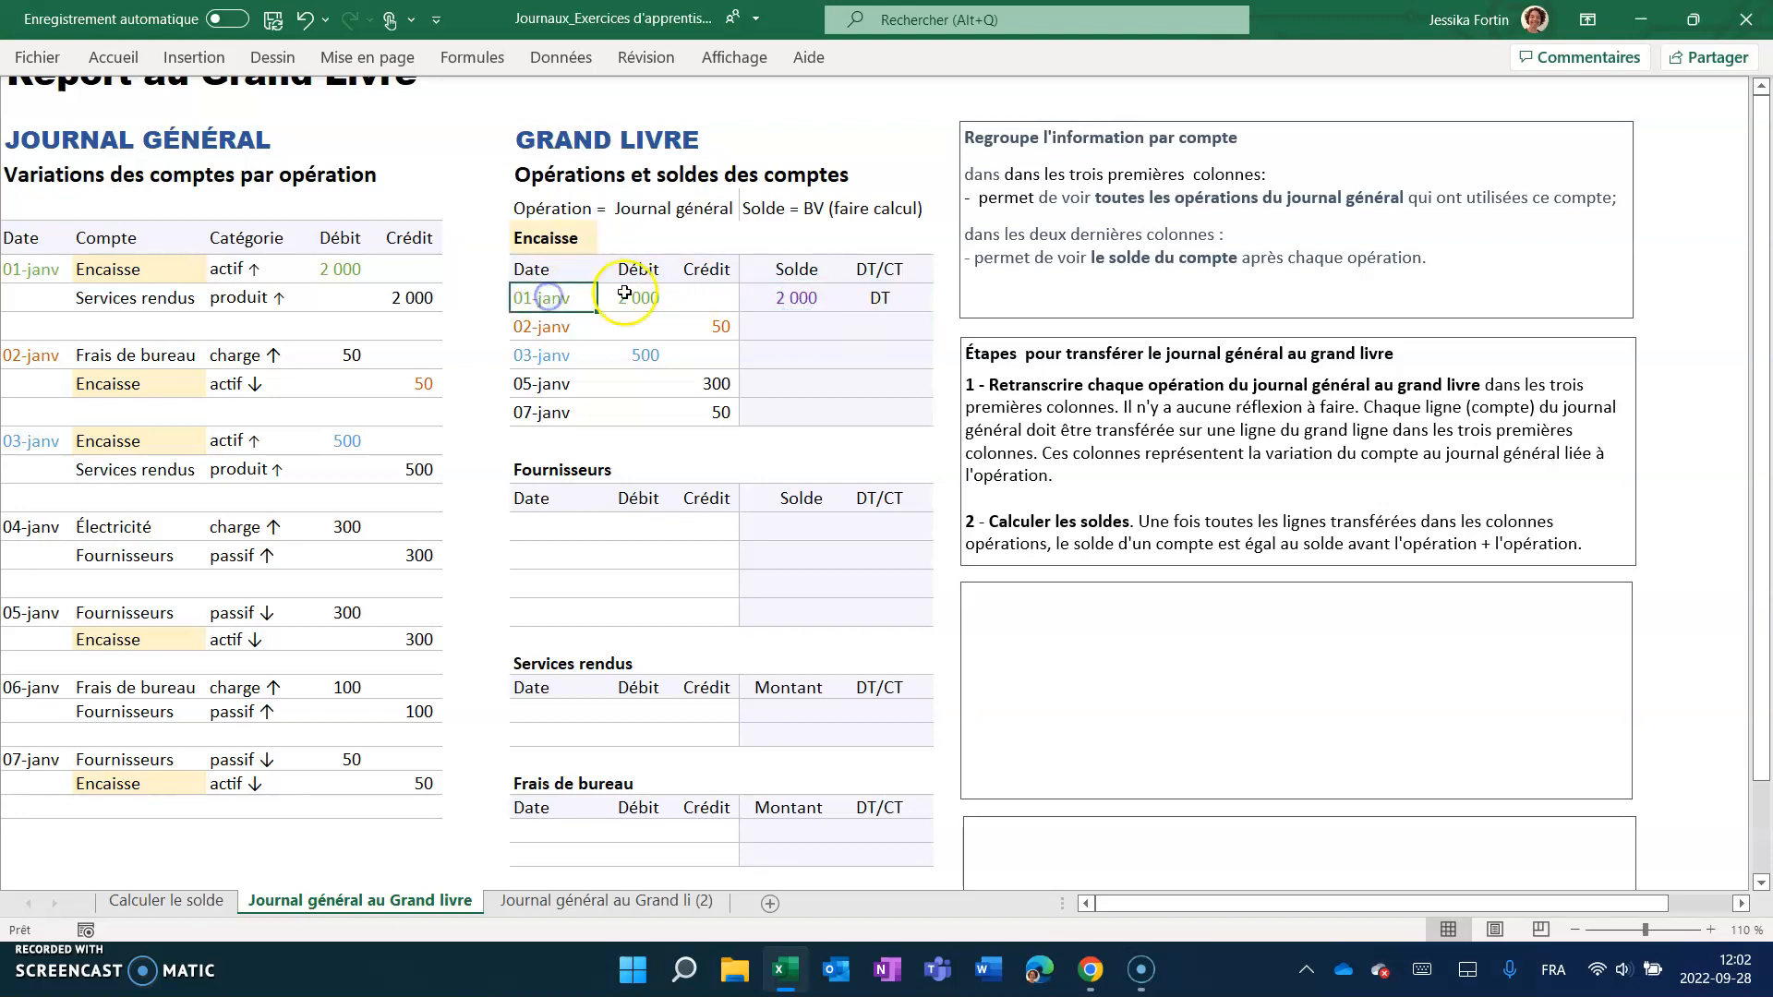
click(781, 325)
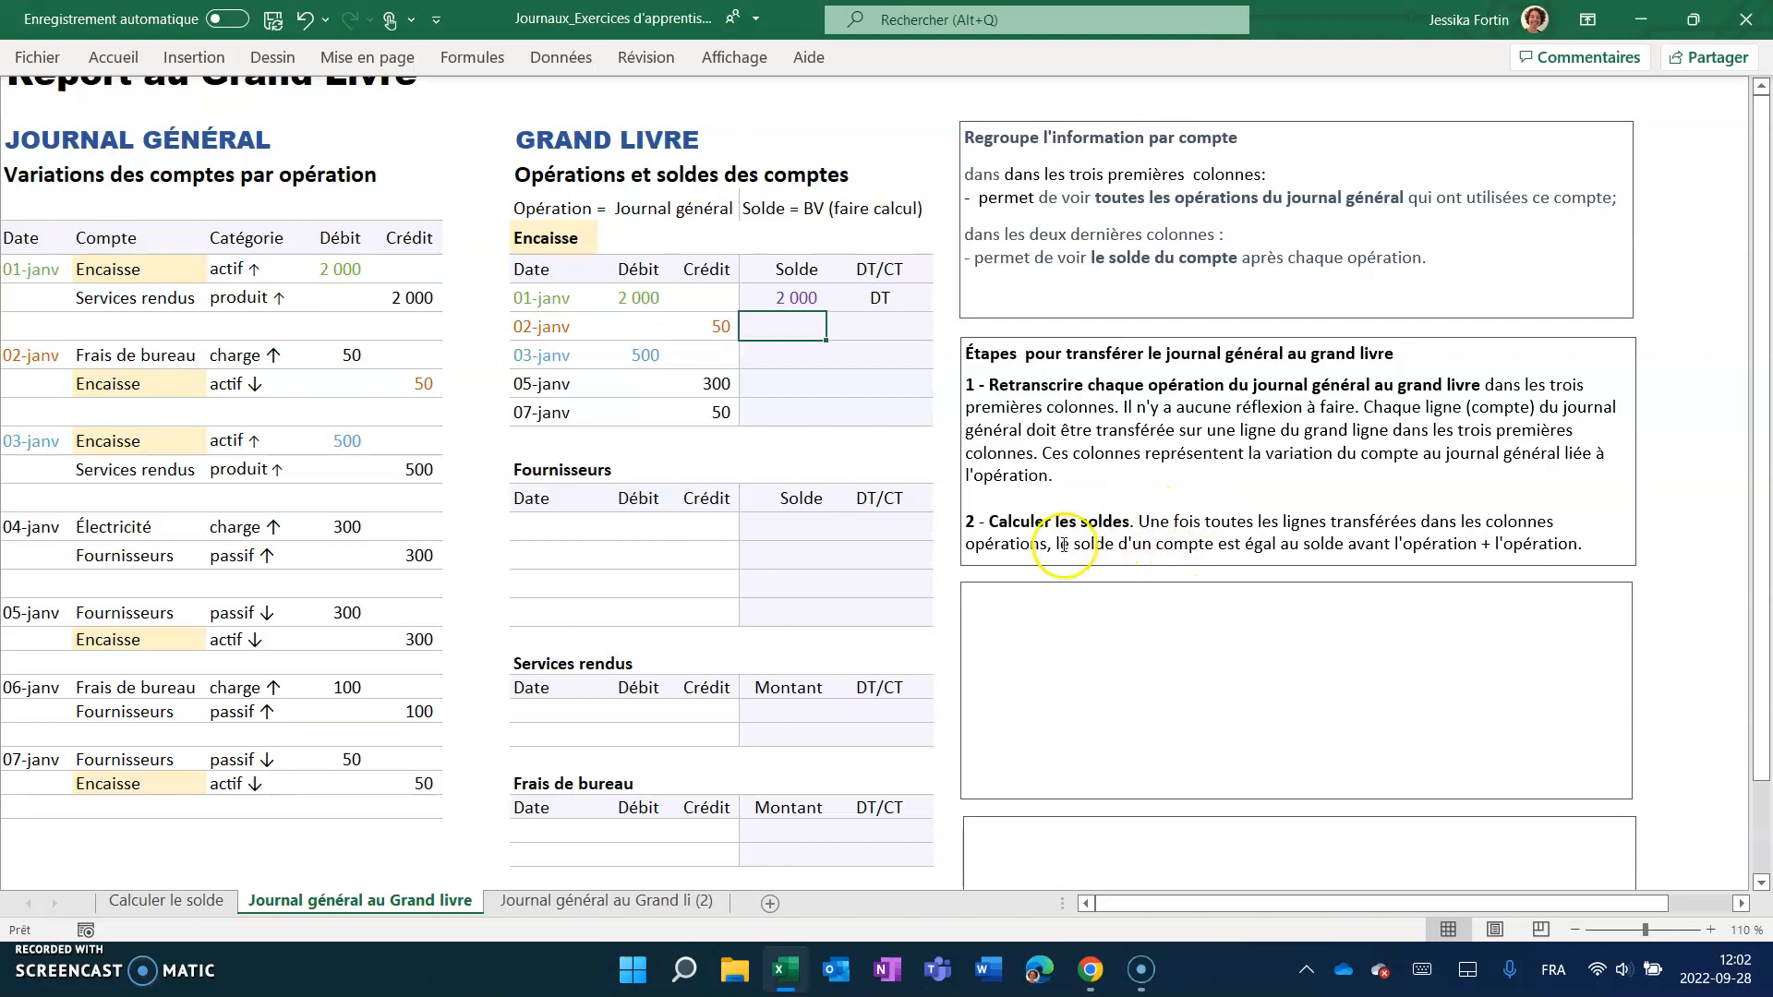
drag(1303, 545, 1482, 548)
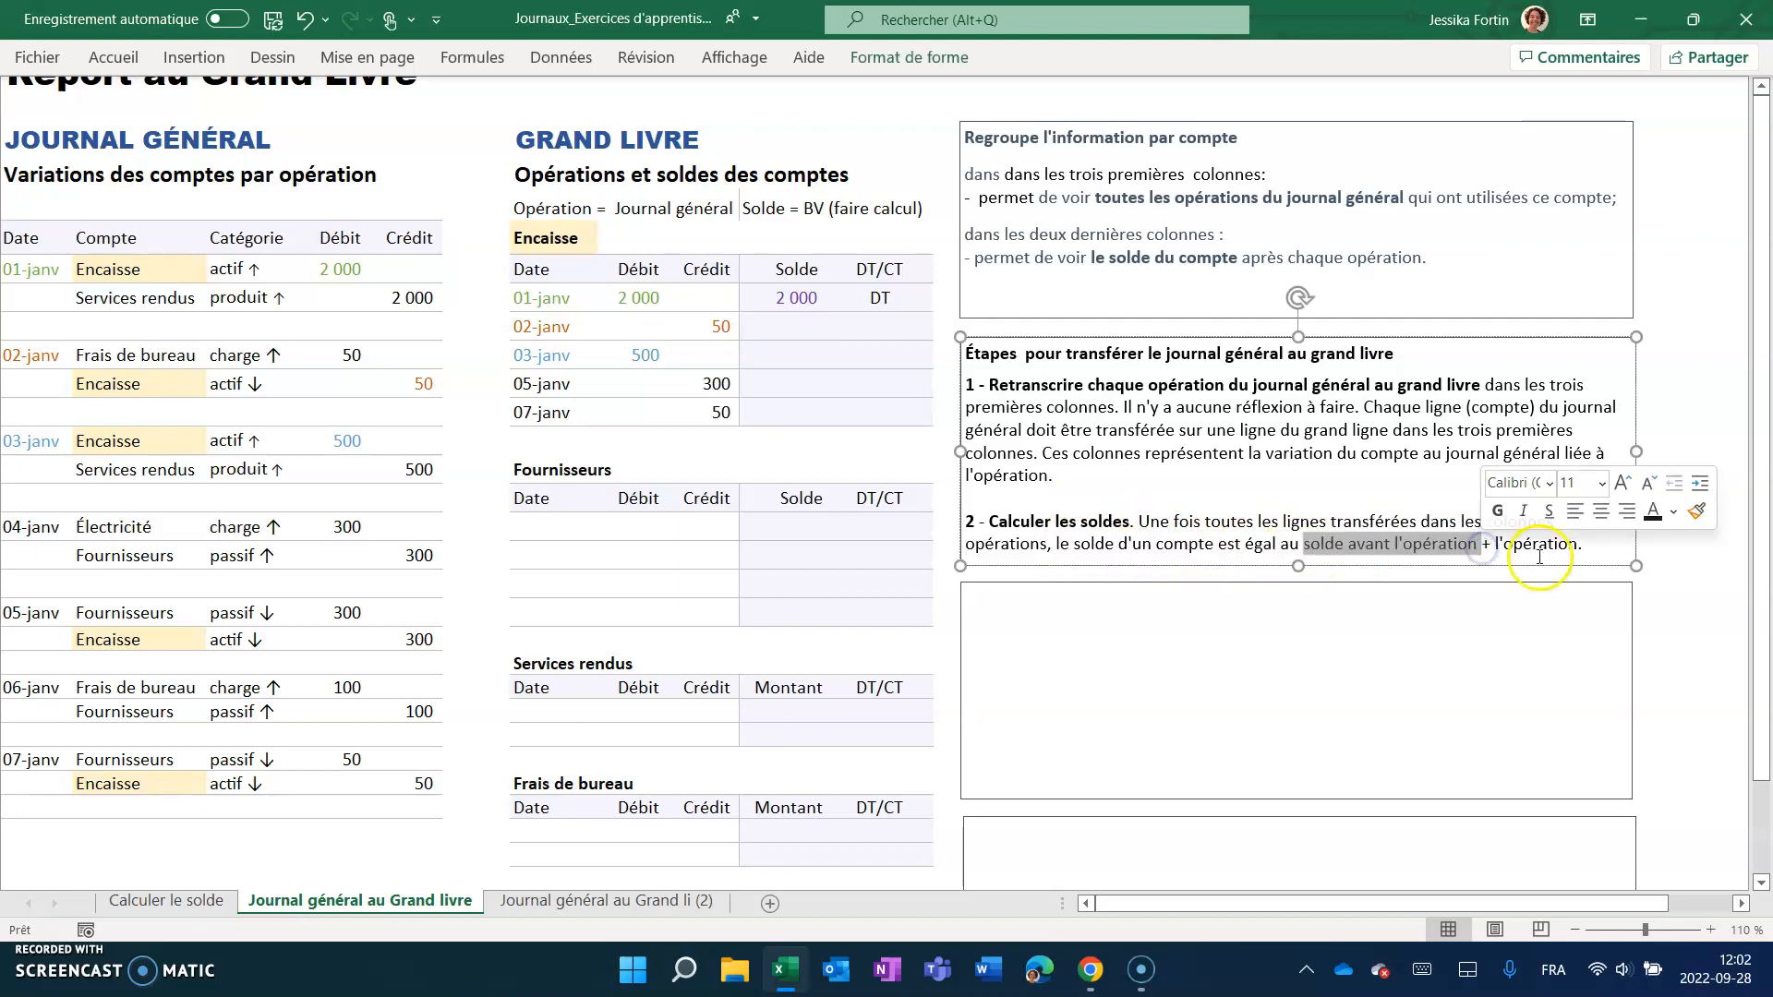
click(1587, 540)
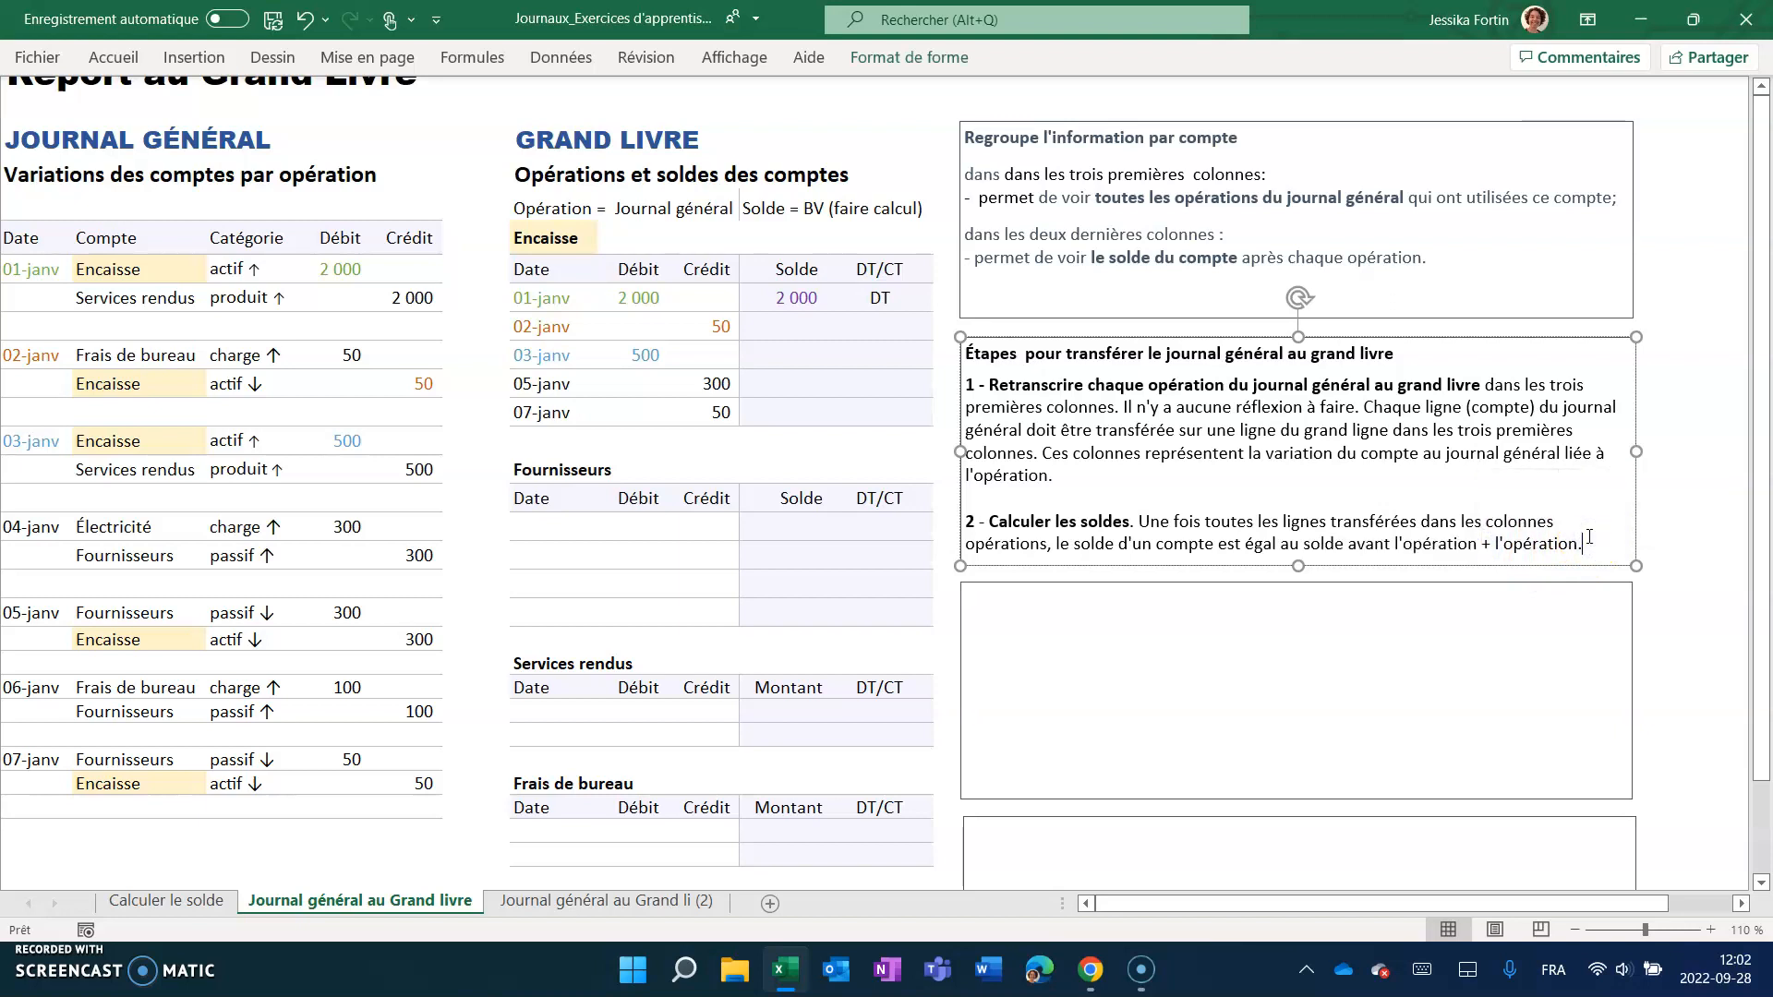
Calculate the 02-janv Solde in the Encaisse ledger with =J8-I9, subtracting the credit from the previous balance.
click(795, 317)
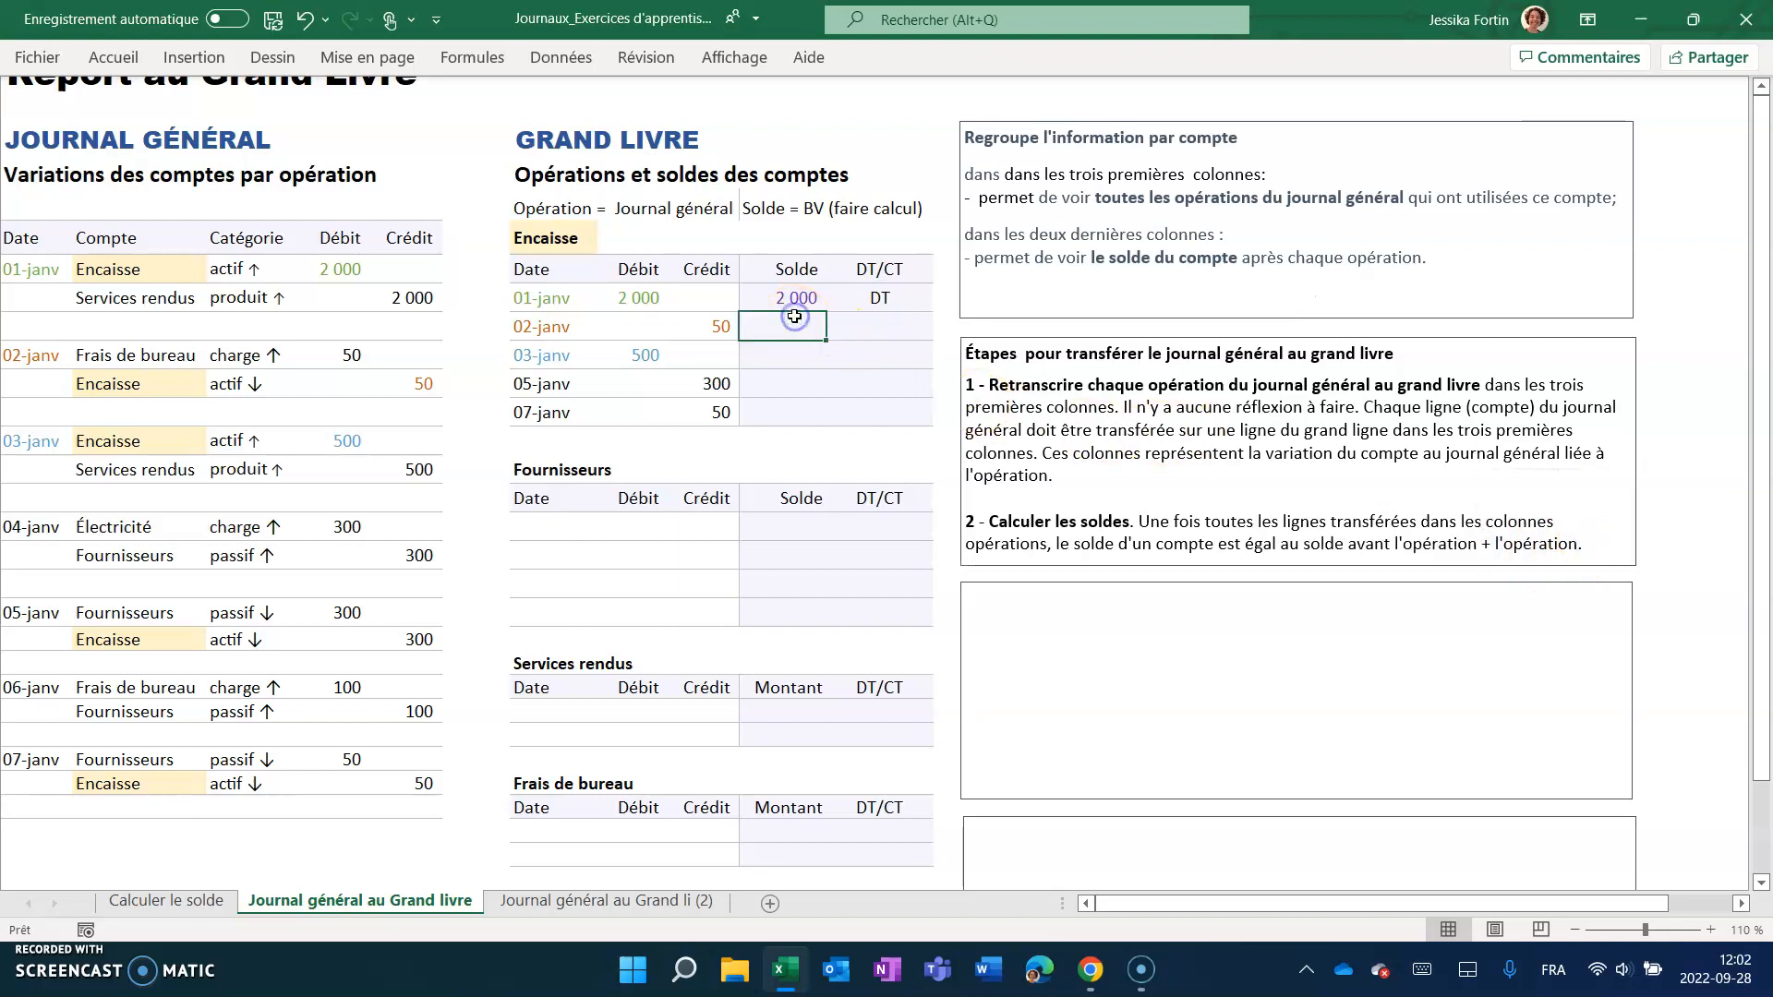
text(=)
click(794, 296)
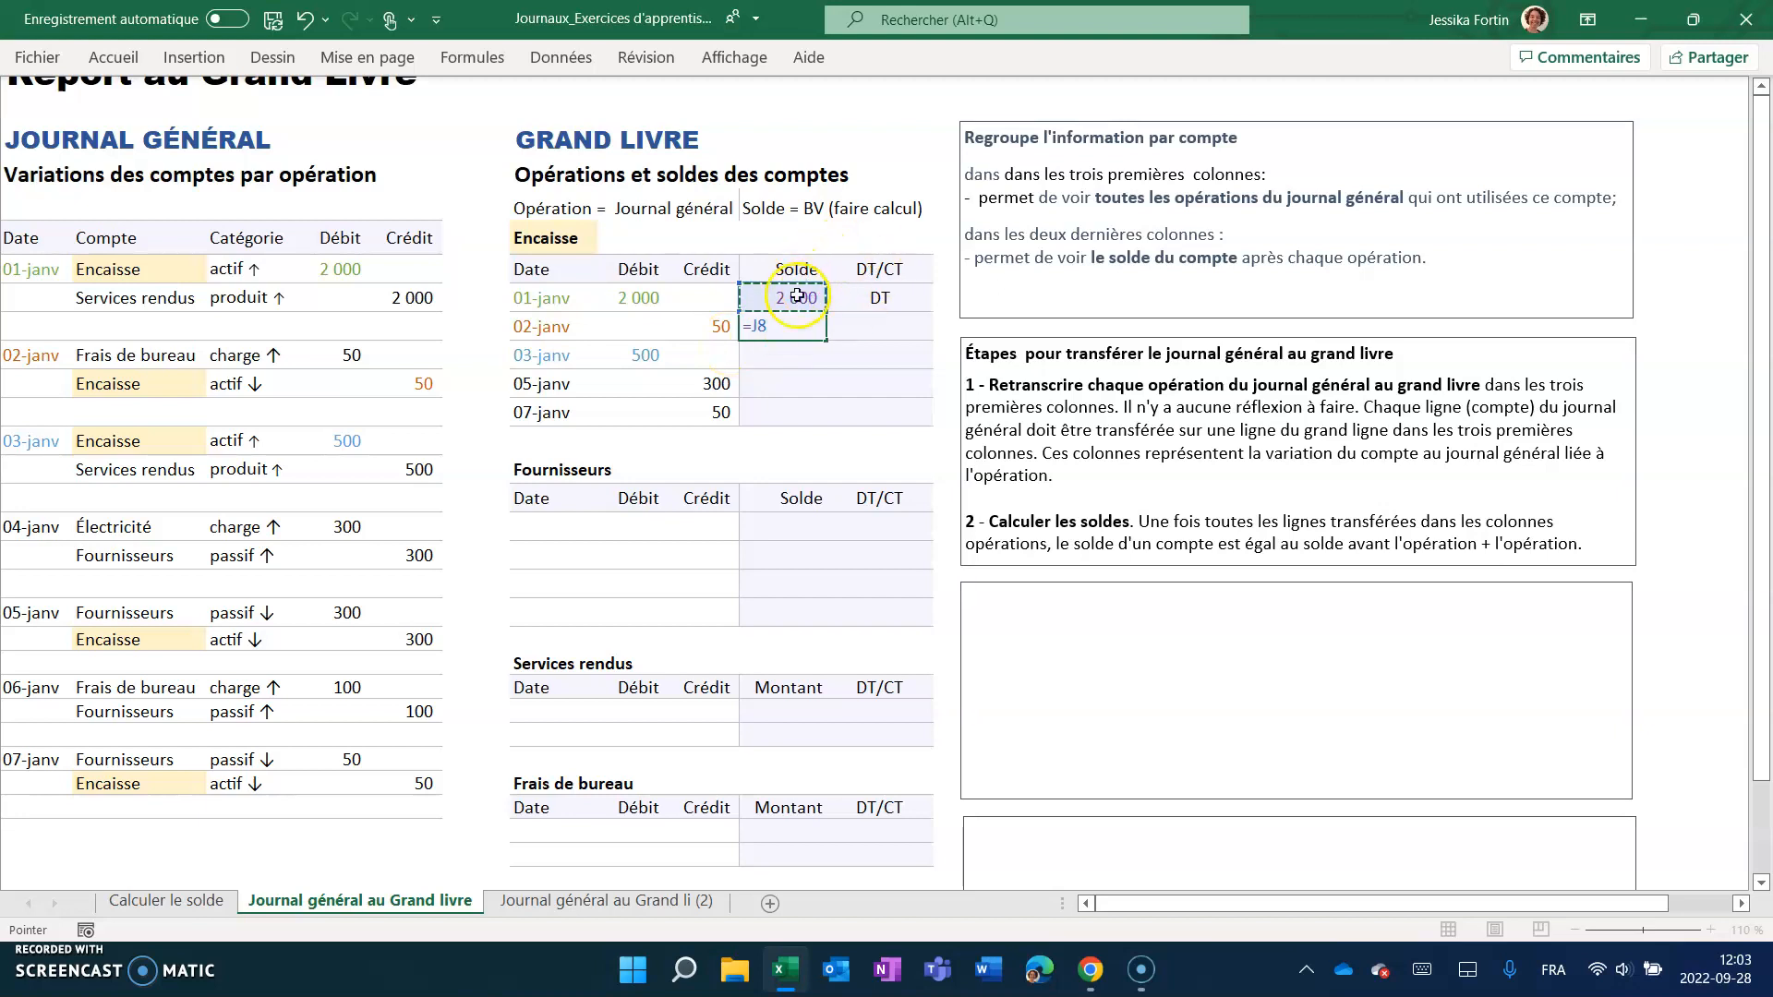
text(-)
click(716, 326)
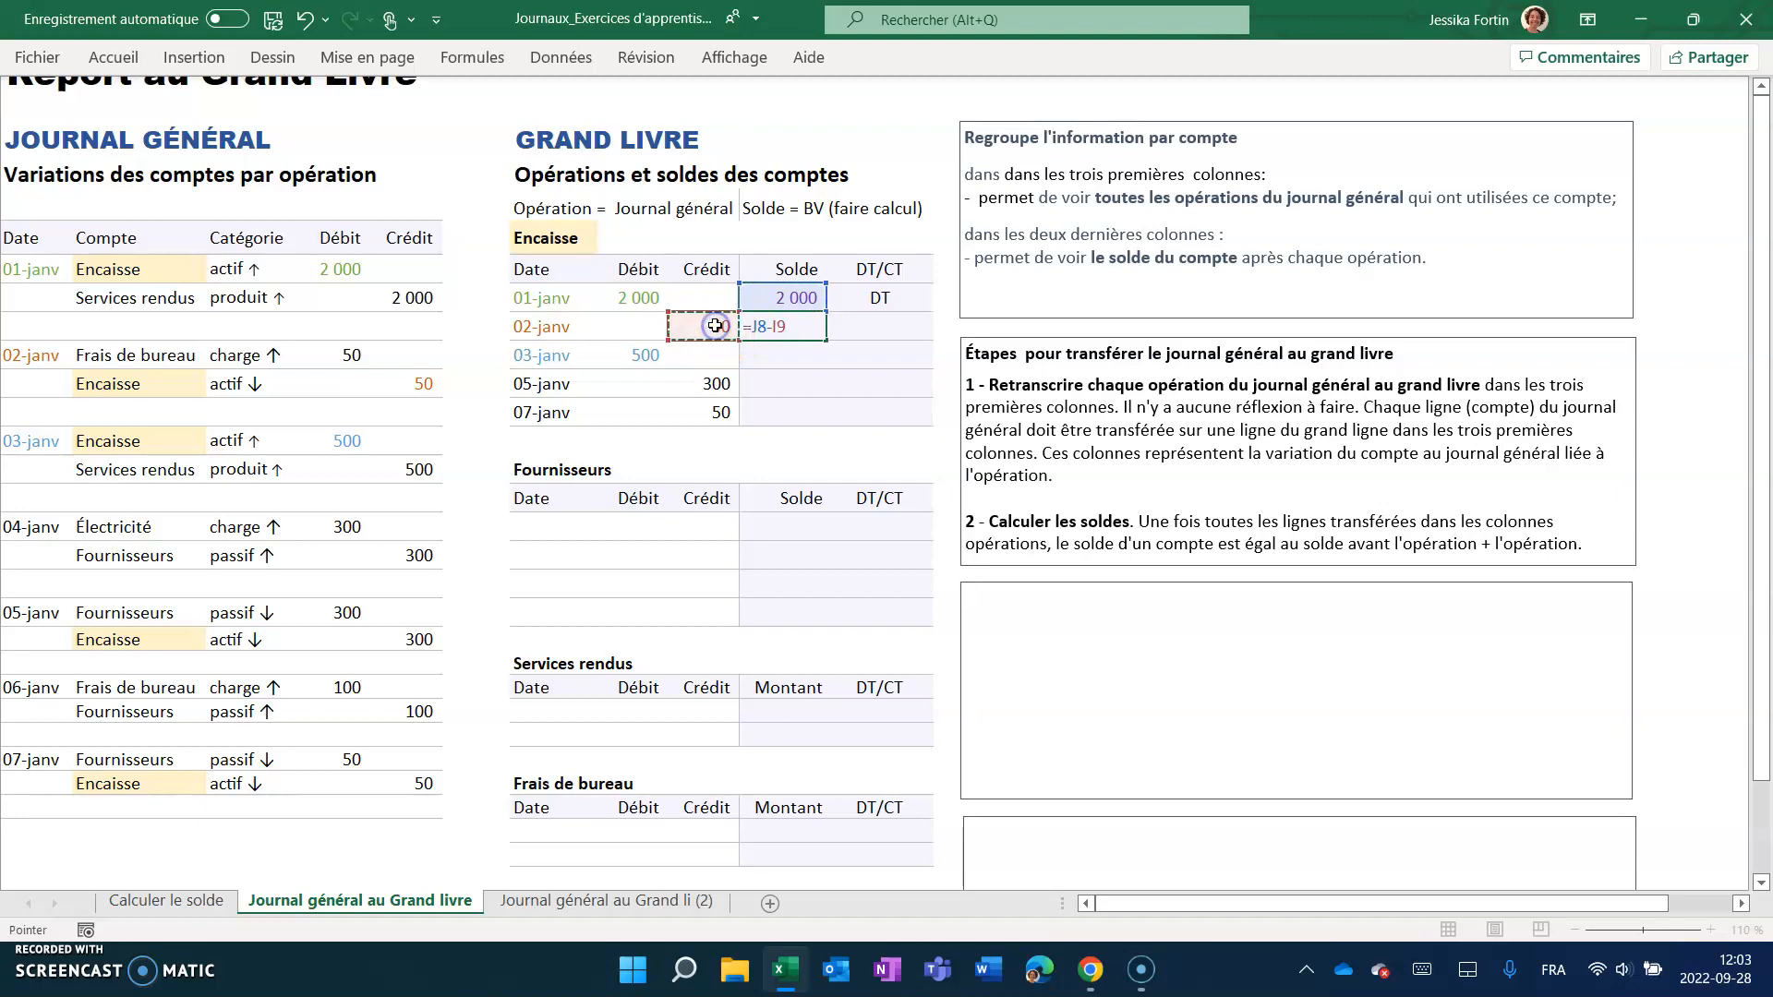
key(Return)
click(772, 326)
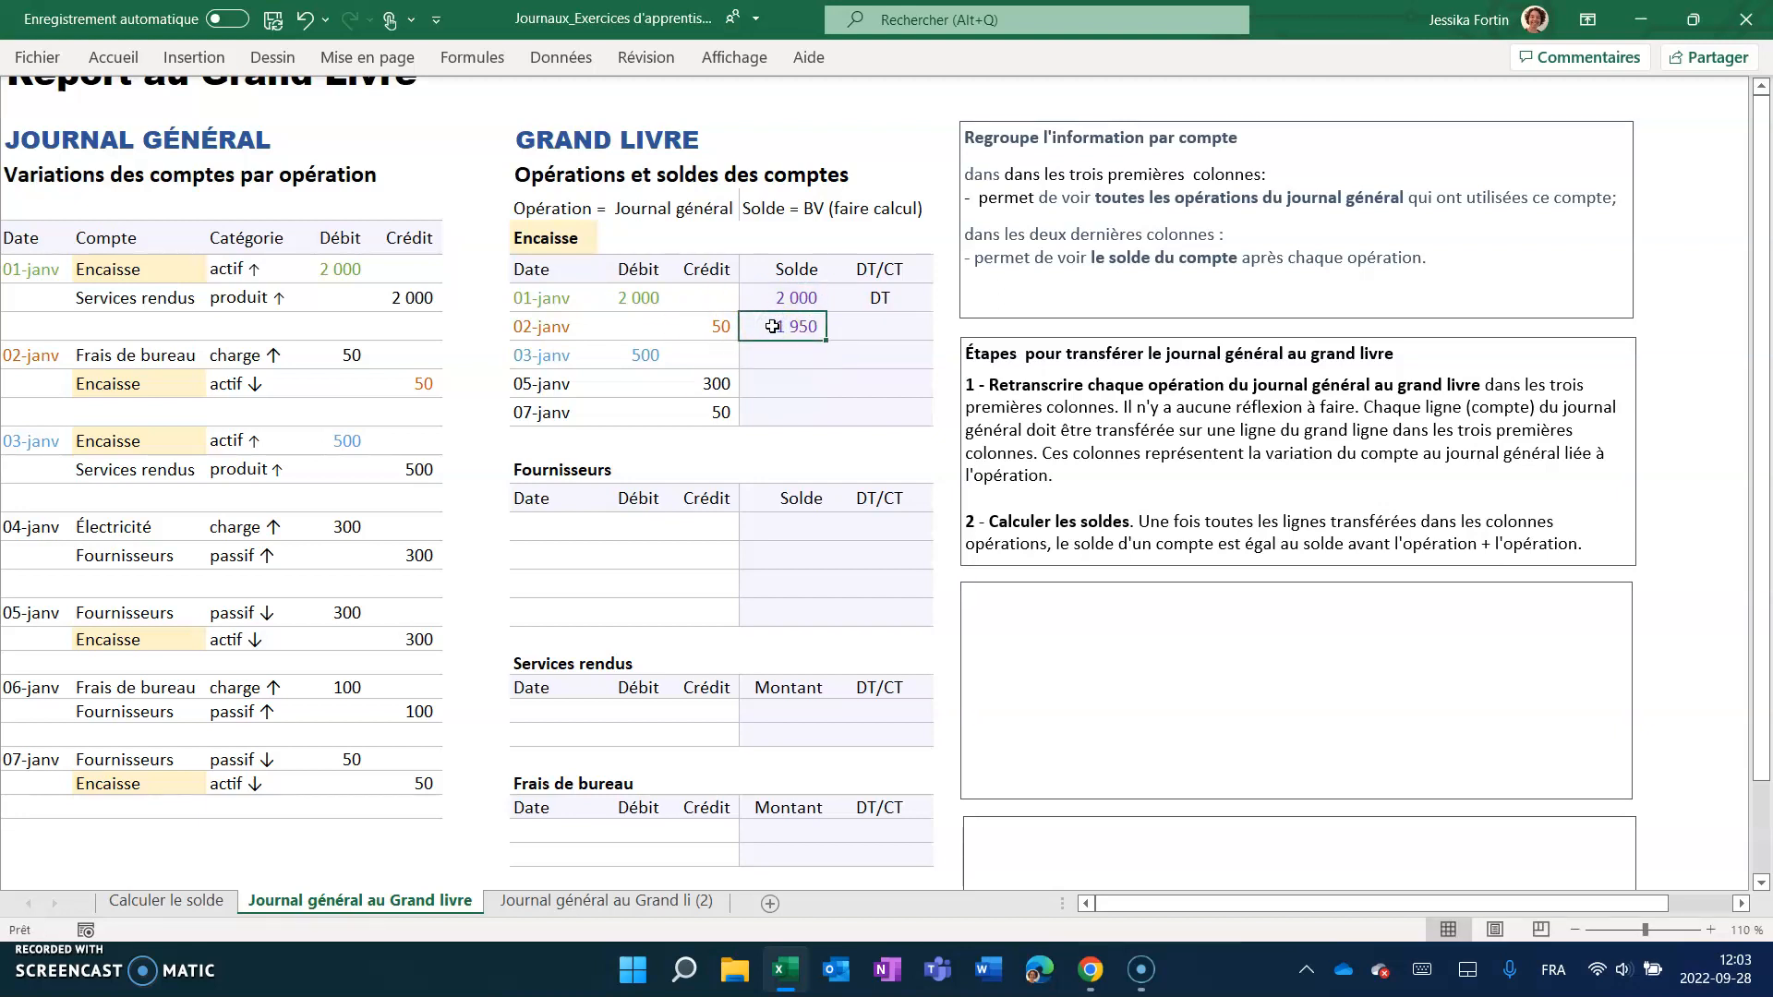
Enter DT in the DT/CT column for the 02-janv row of the Encaisse ledger.
click(862, 326)
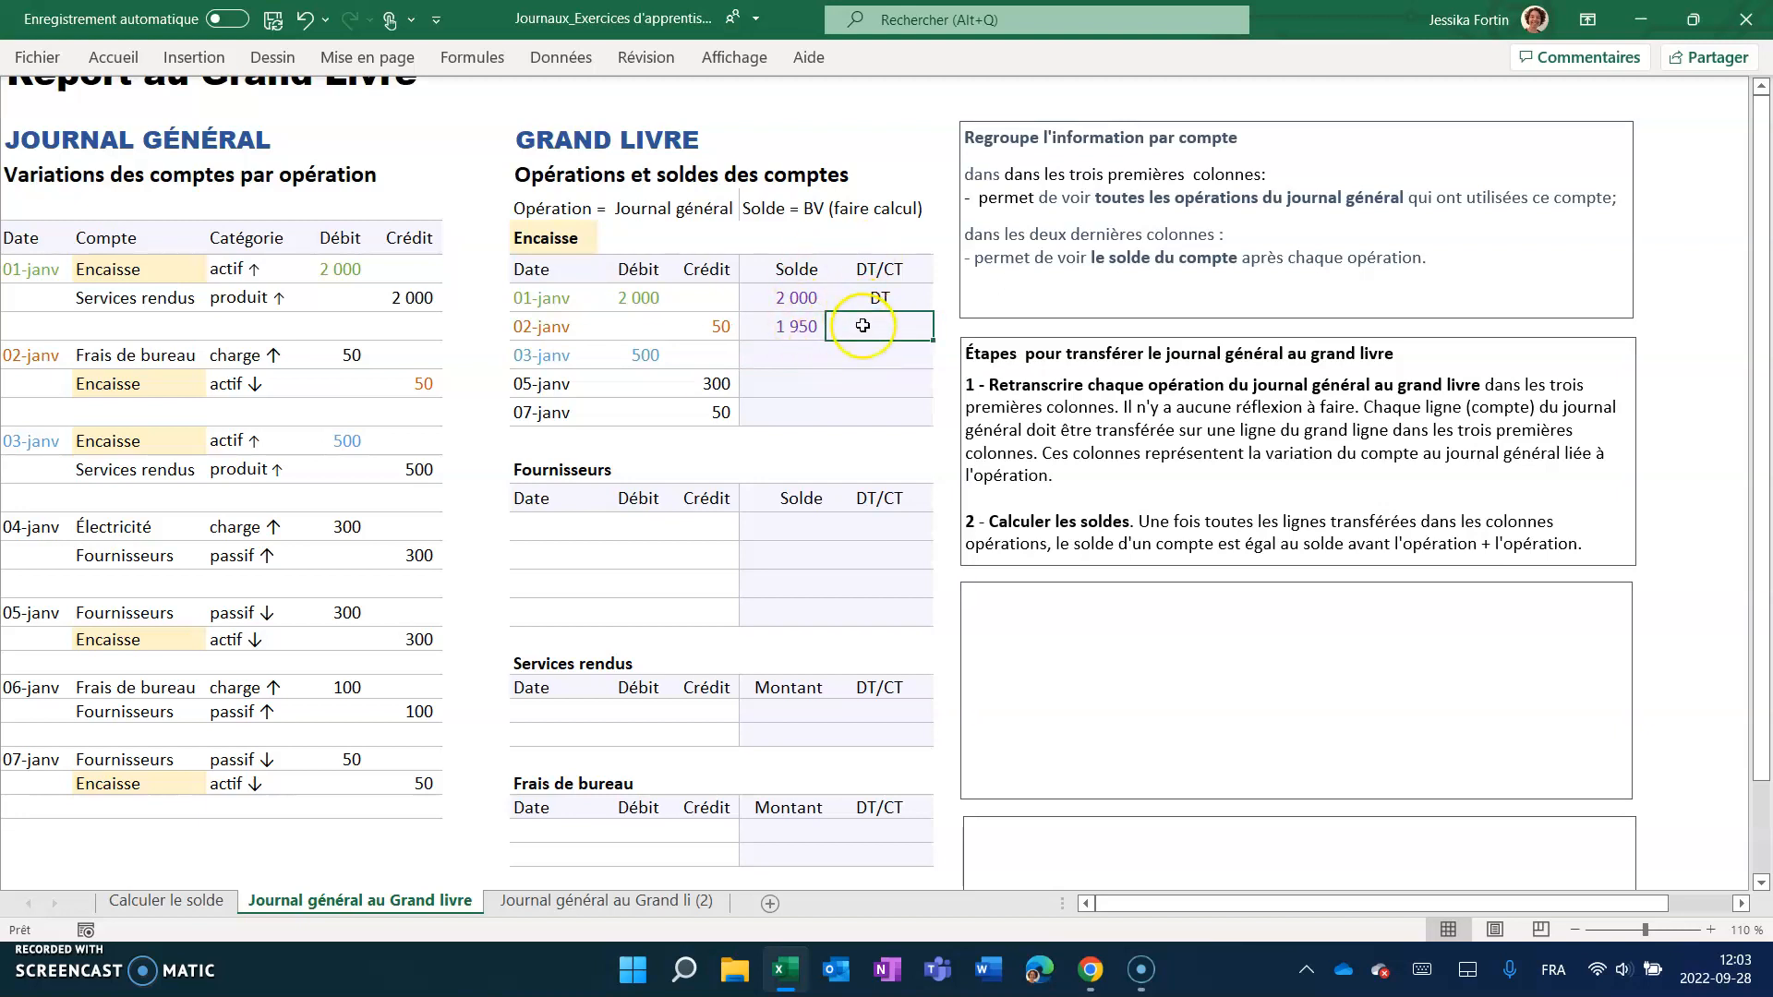
text(DT)
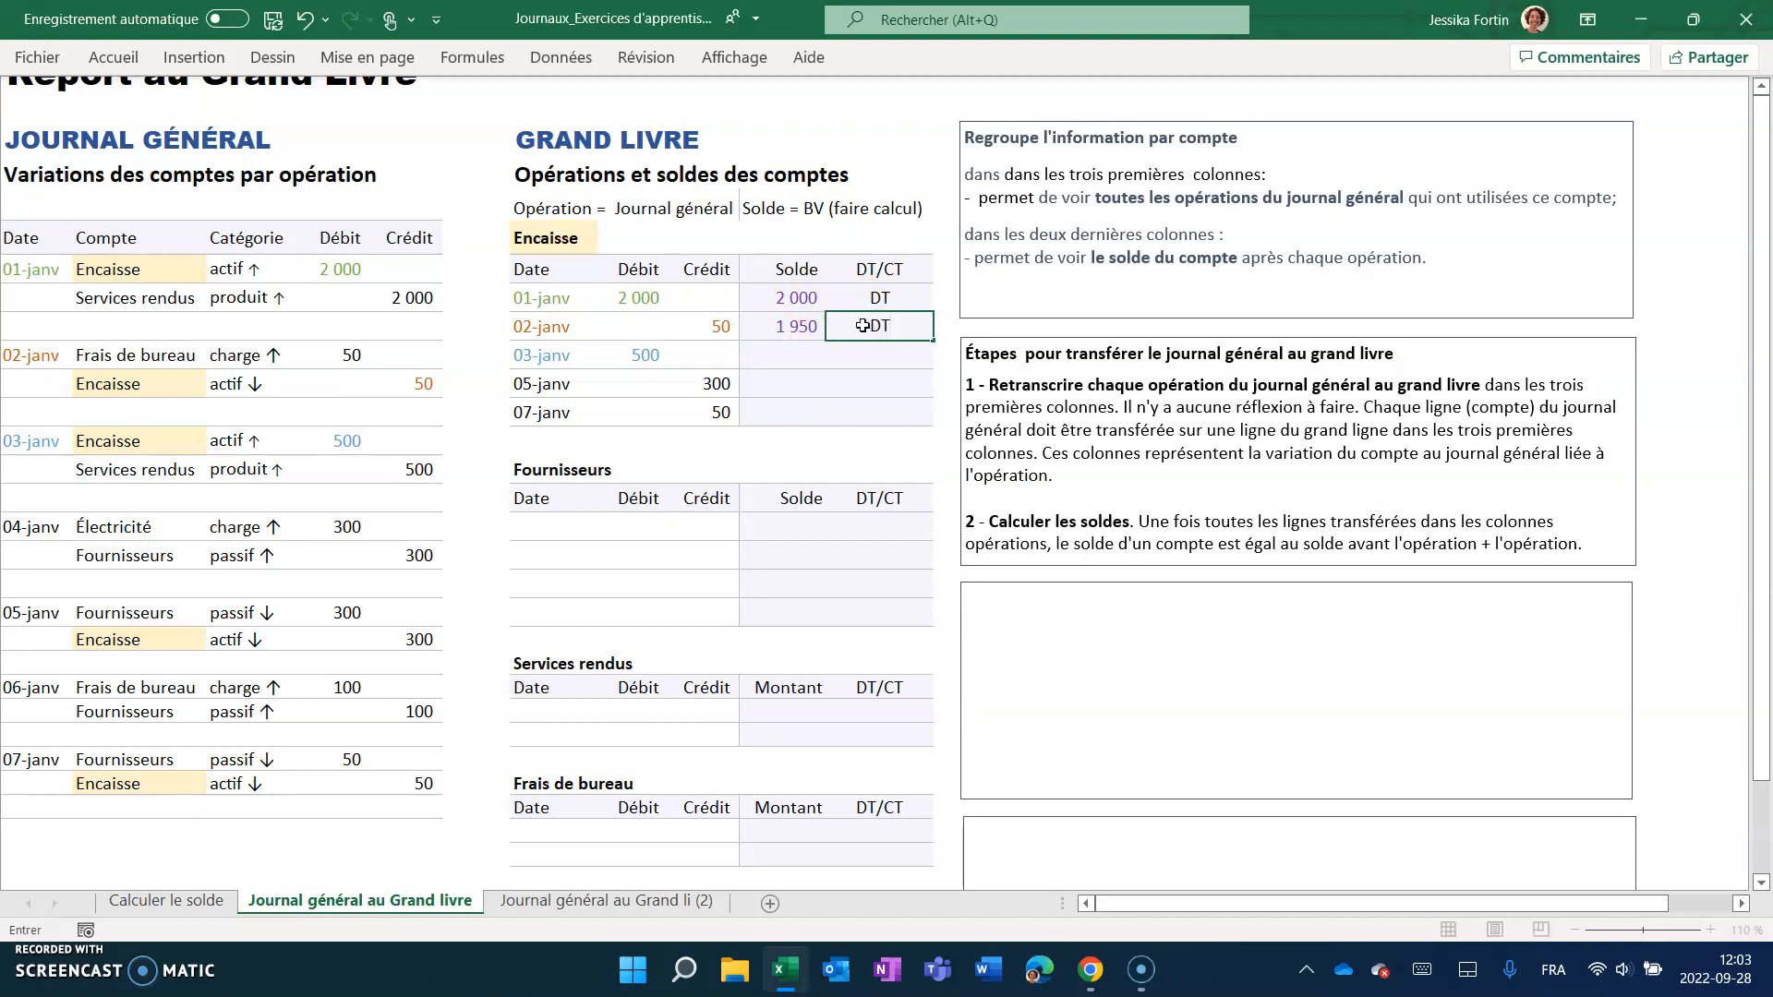
key(Return)
Set the 03-janv Encaisse Solde to the previous balance J9 plus its Débit, and enter DT in DT/CT.
click(792, 349)
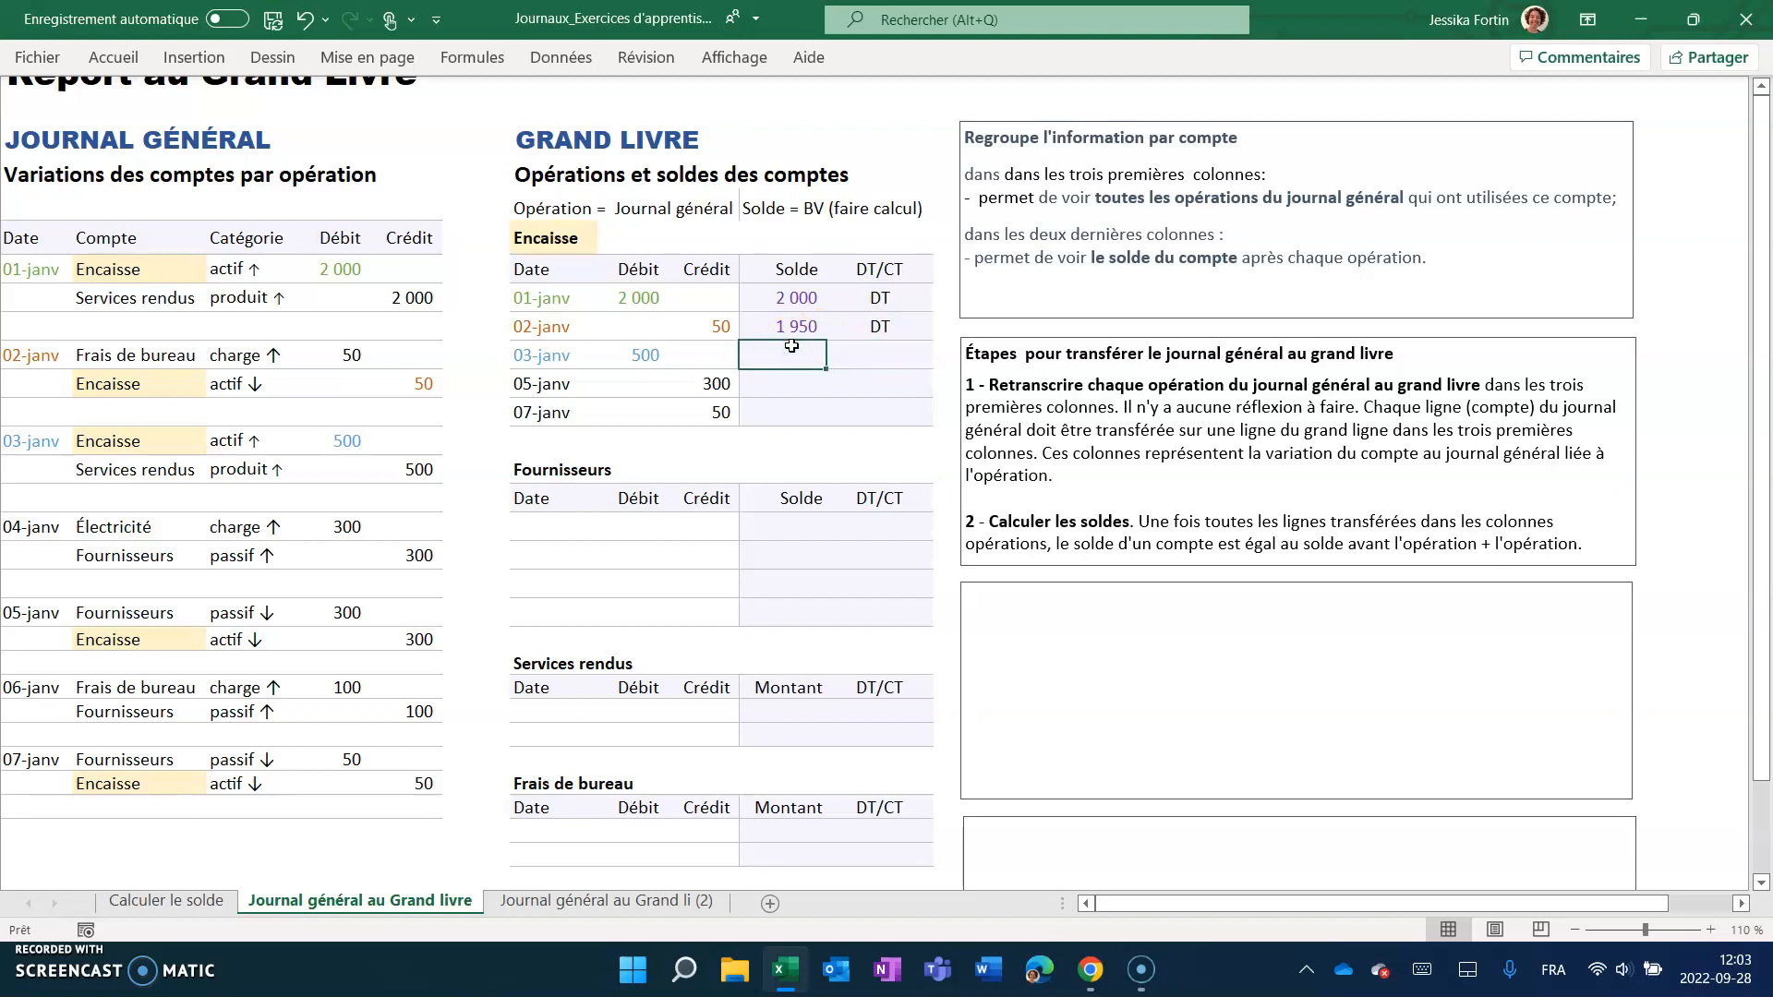
text(=)
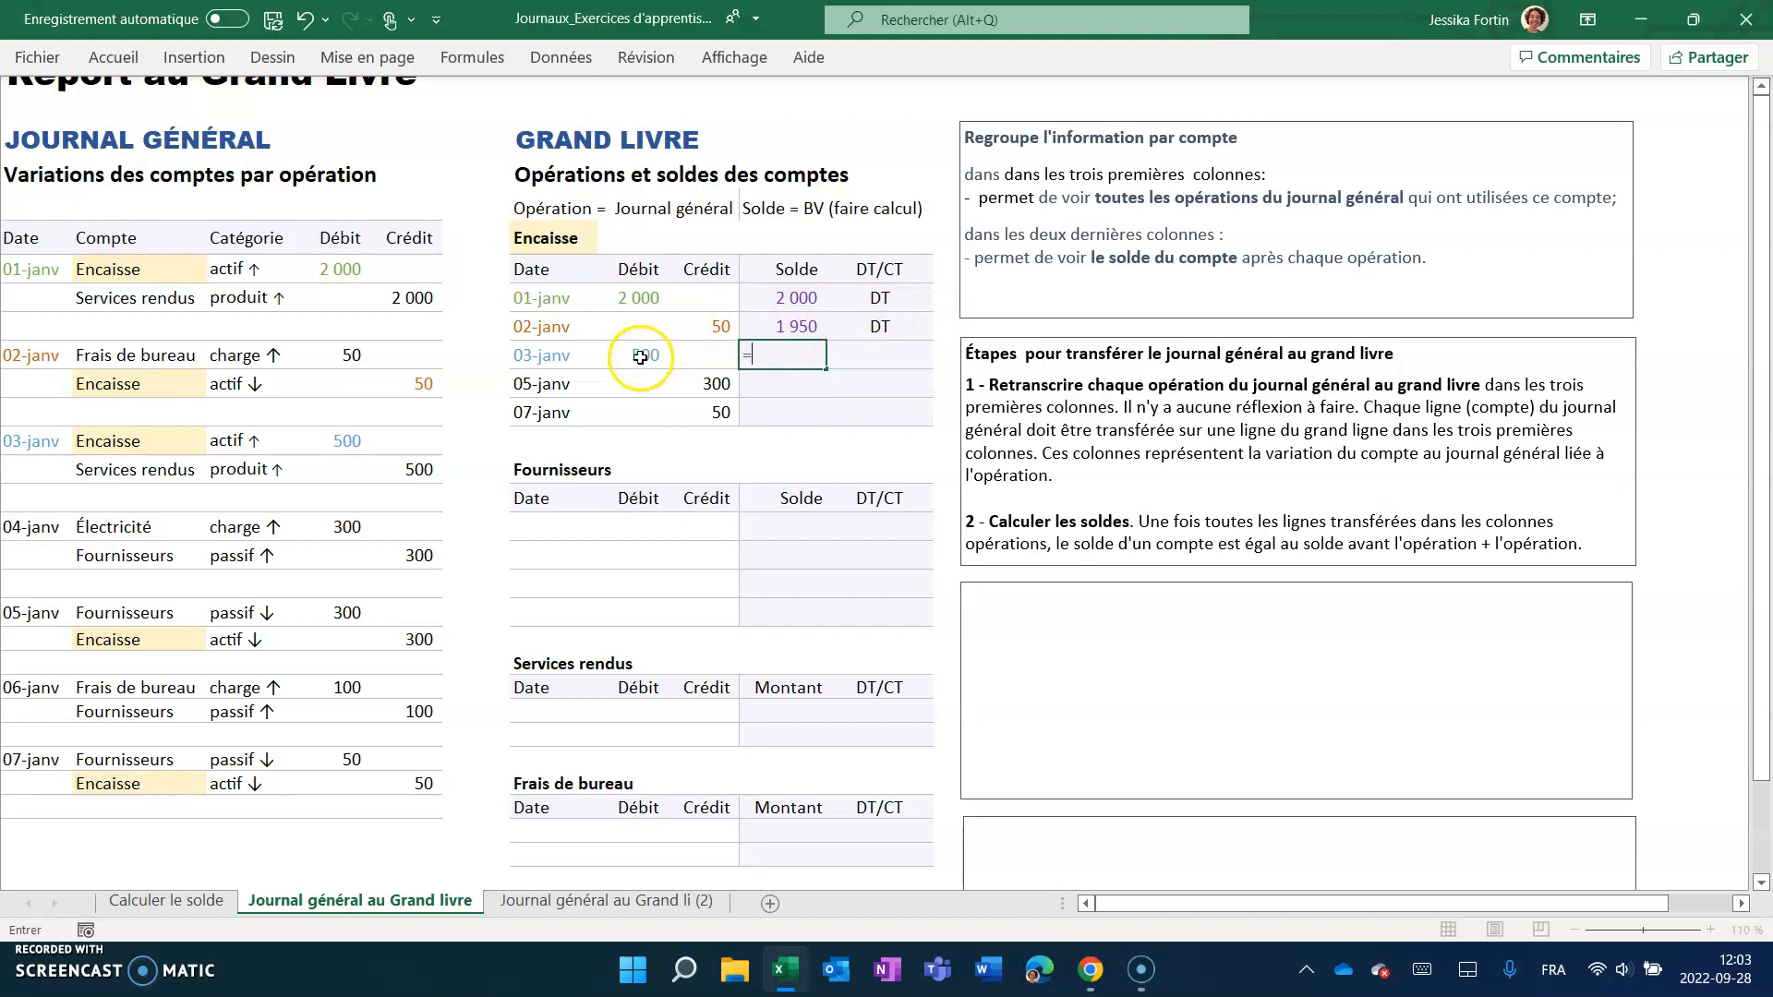
click(778, 326)
text(+)
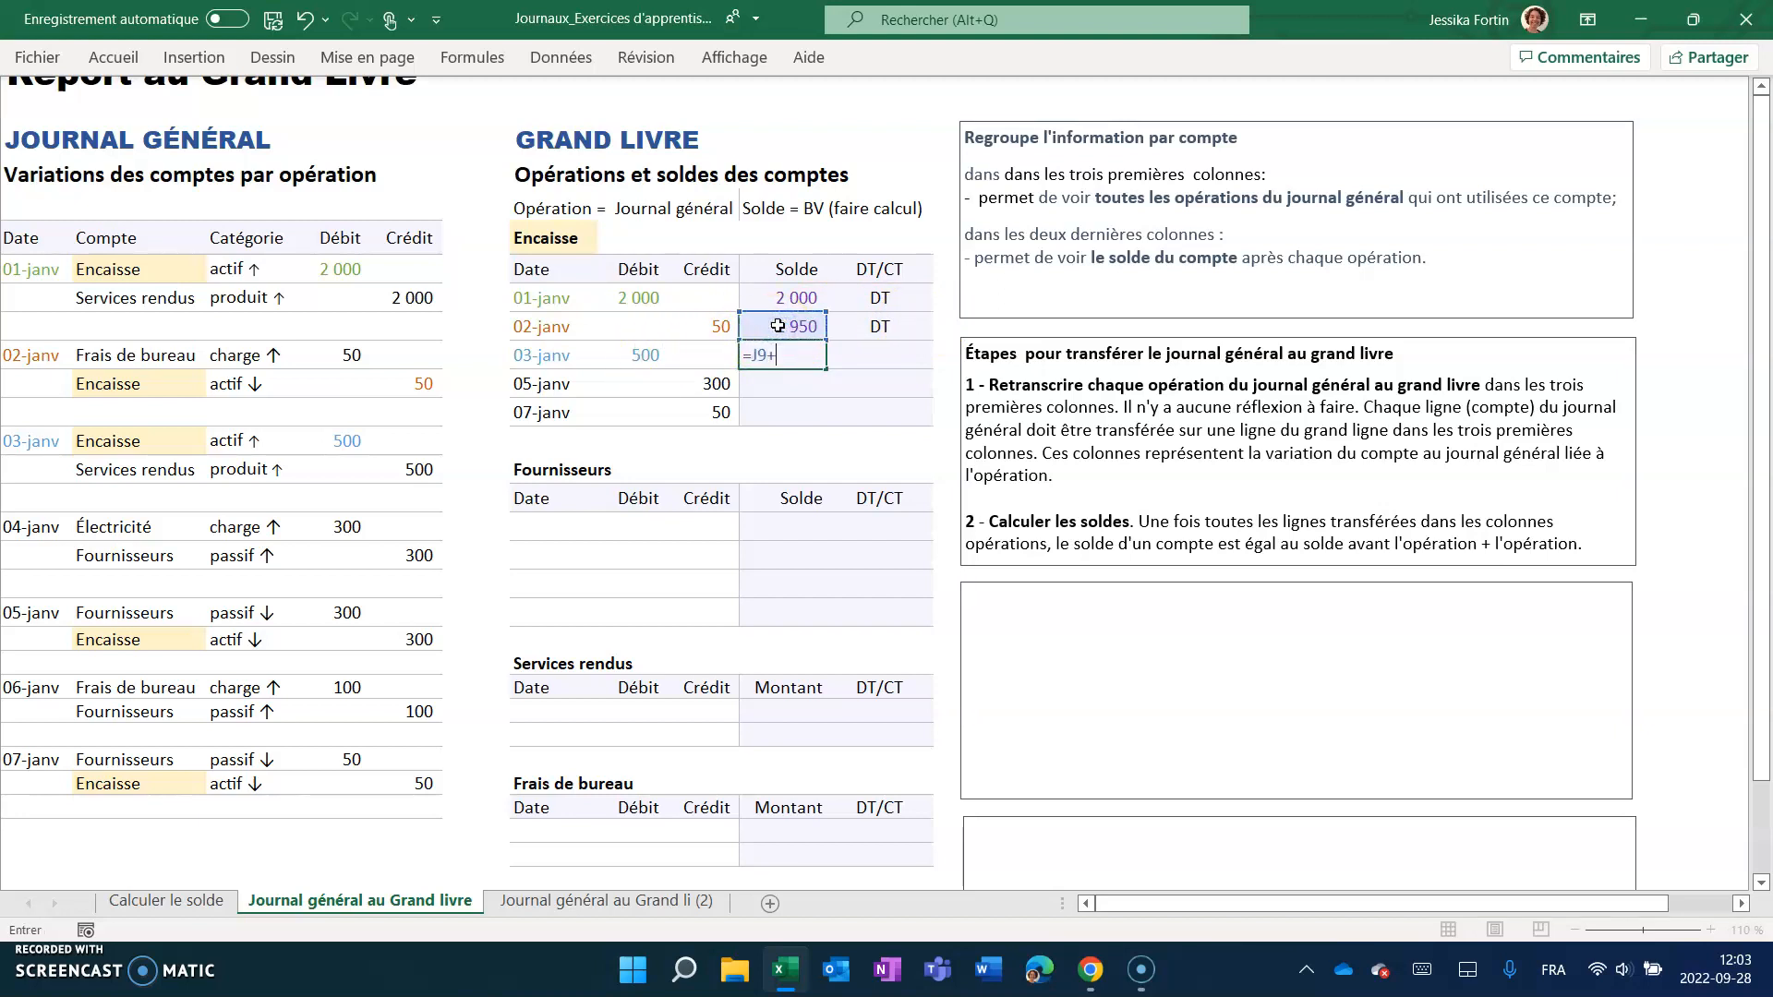
click(650, 346)
key(Return)
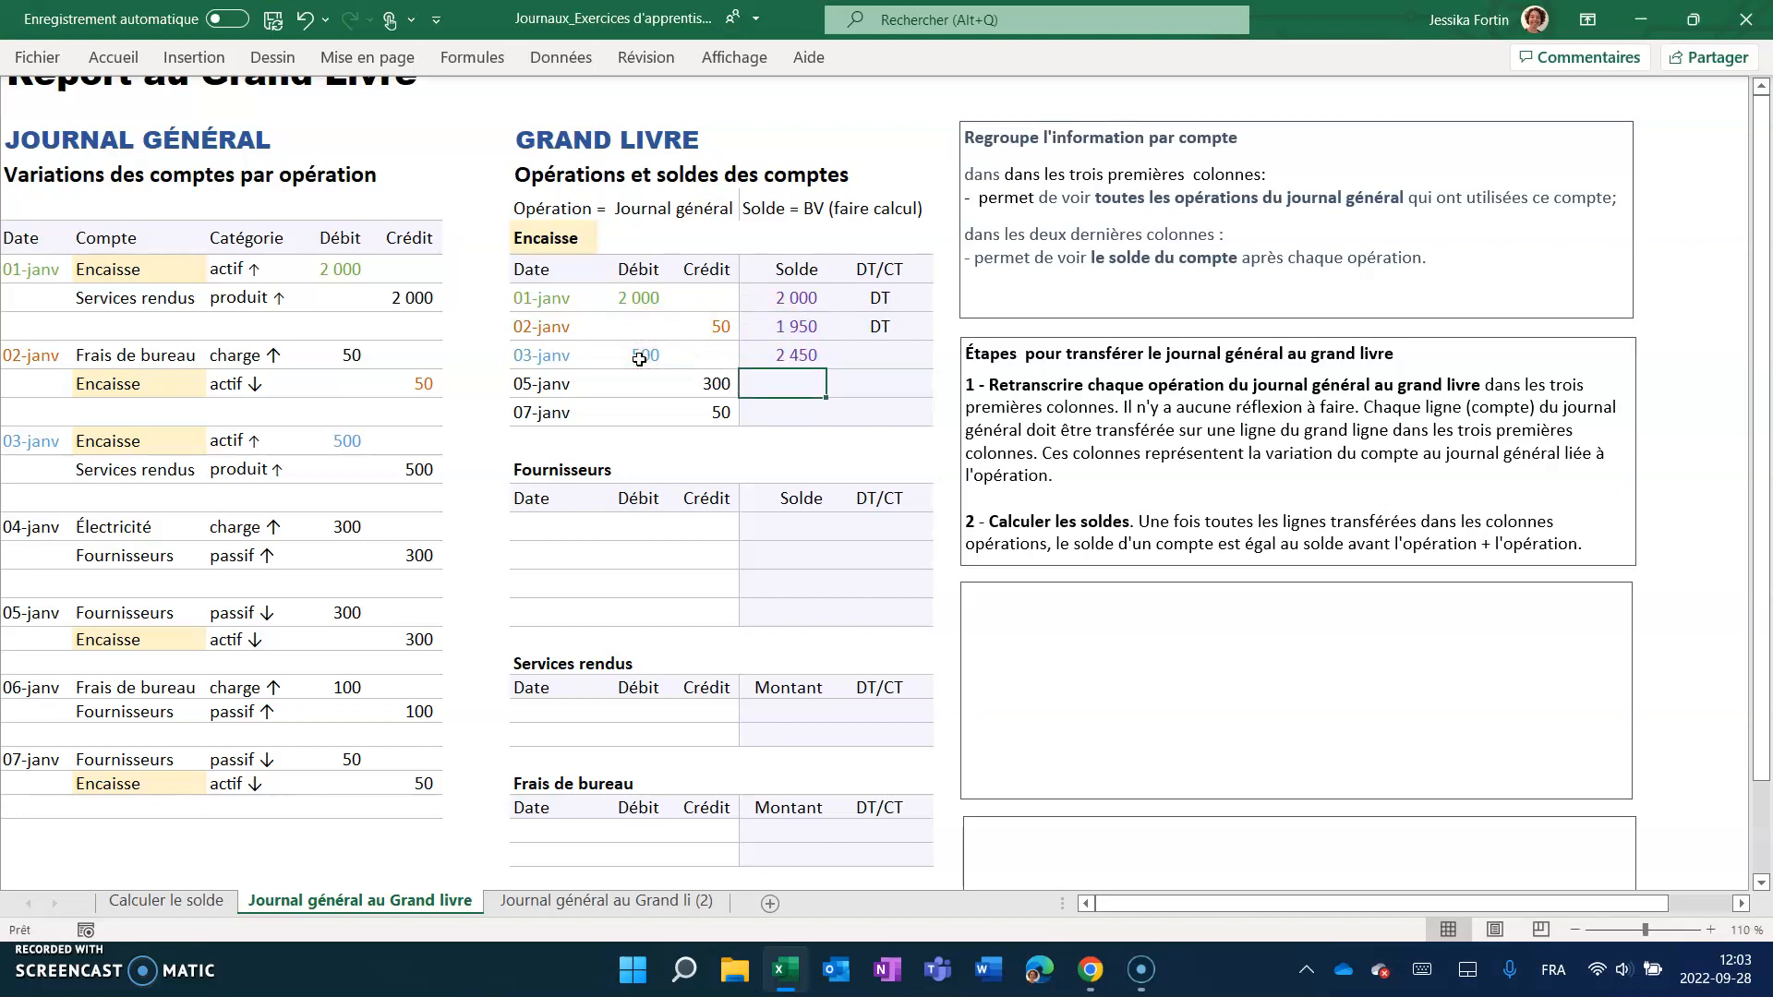
click(882, 350)
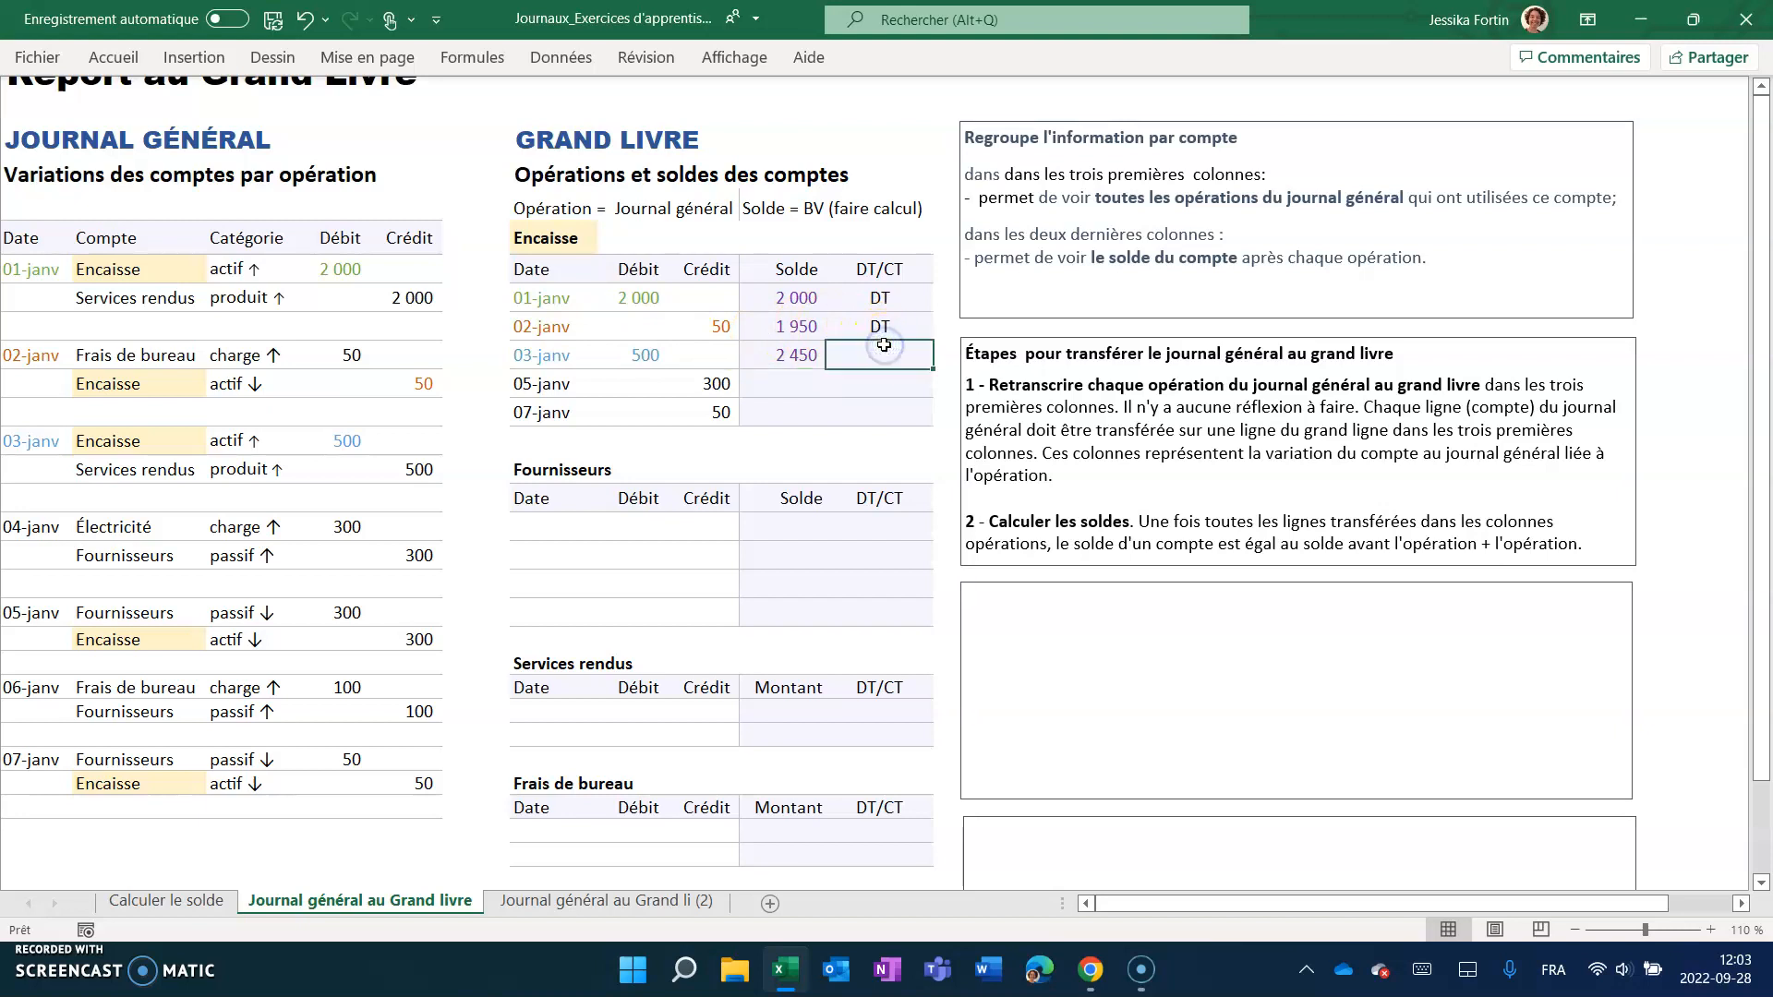
text(DT)
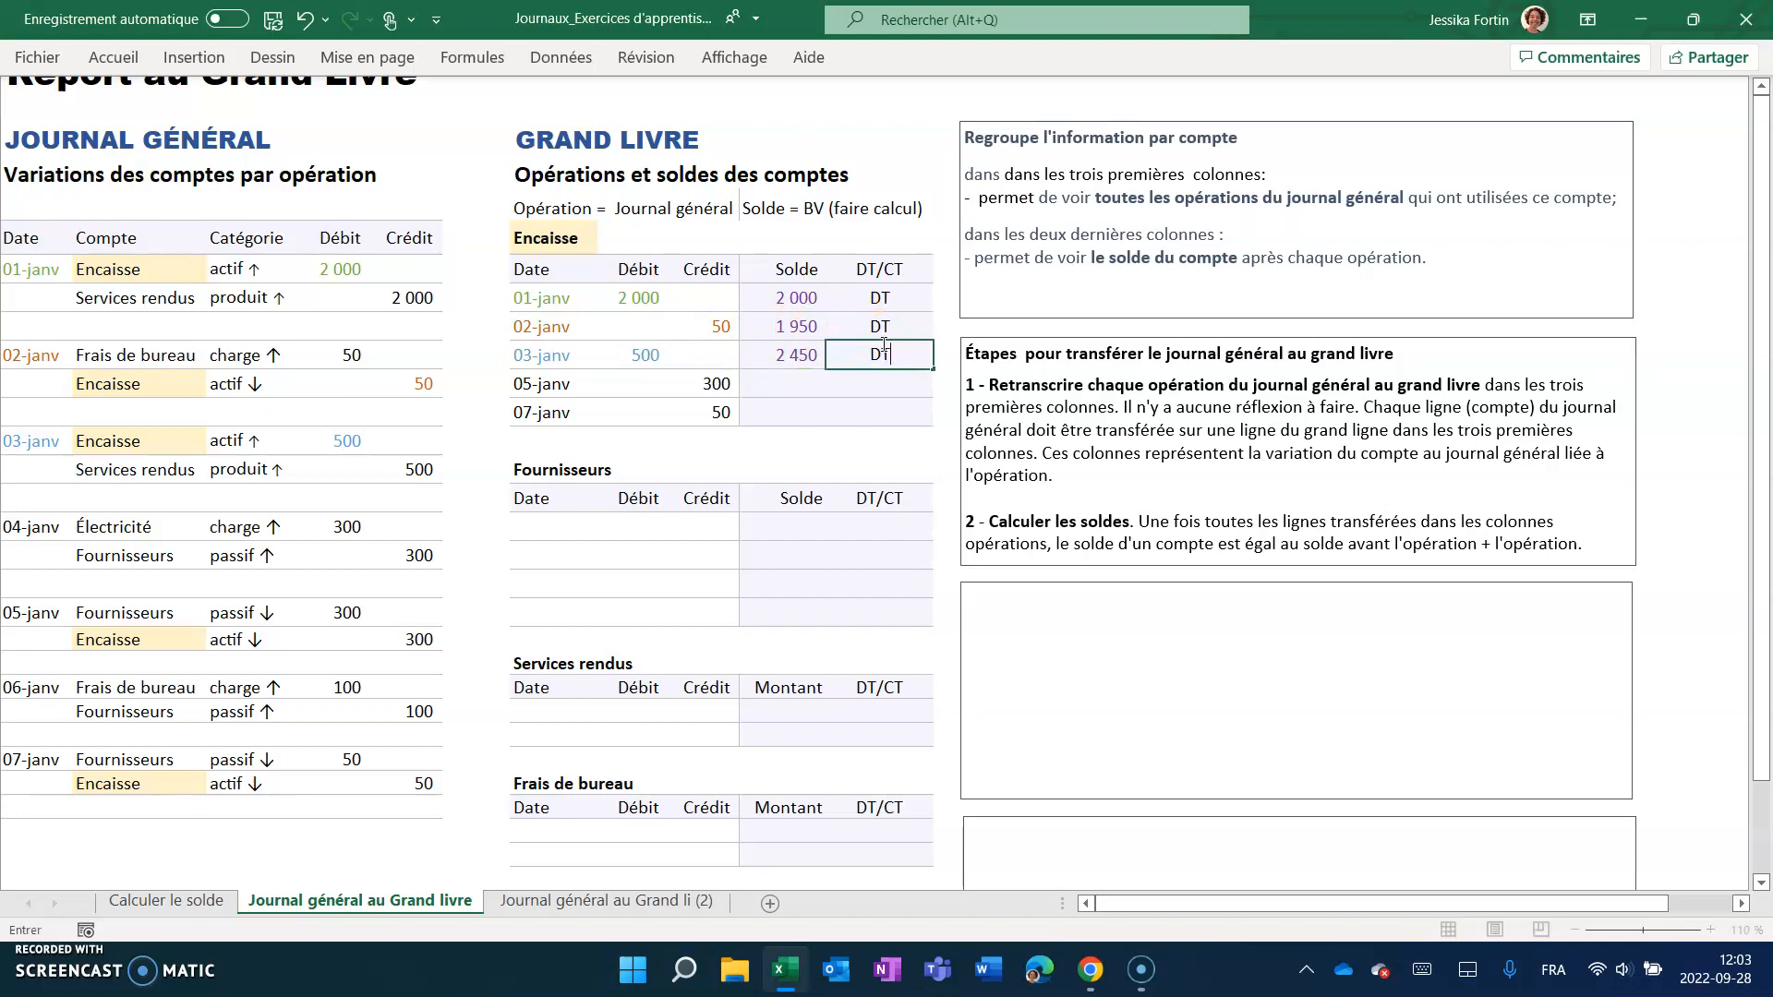
key(Return)
click(557, 241)
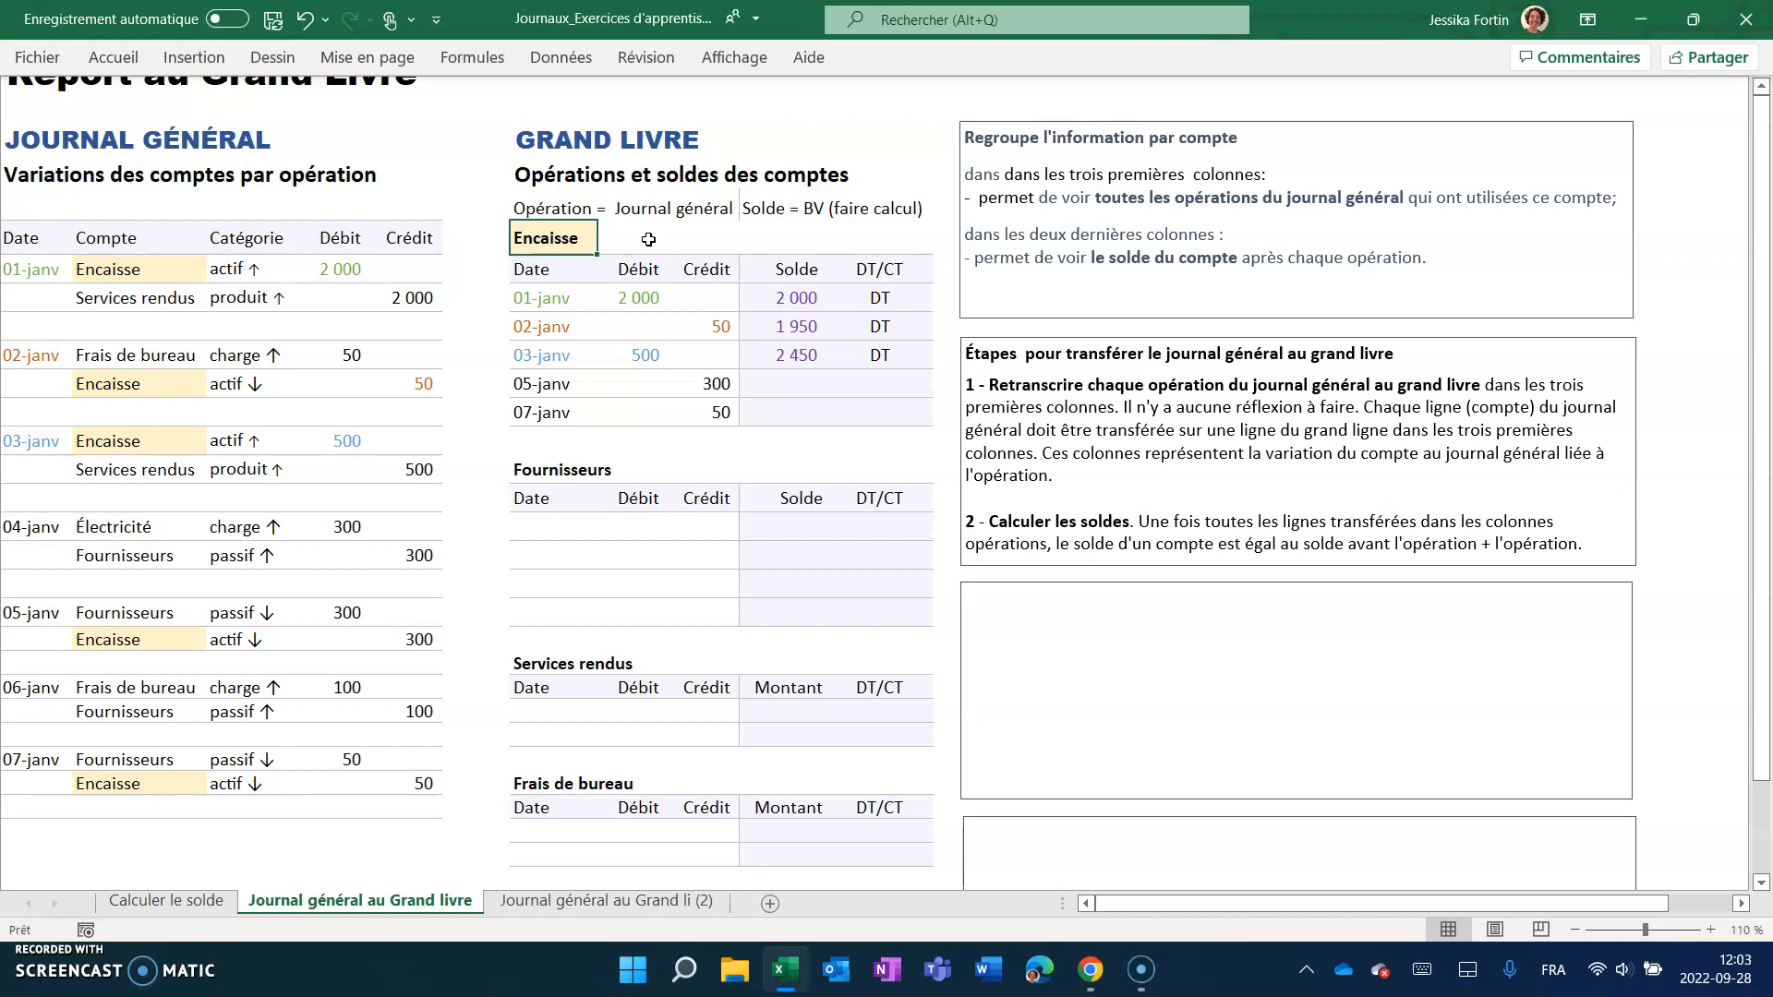
Set the 05-janv Encaisse Solde to =J10+H11-I11 and fill the formula down to the 07-janv row.
click(789, 381)
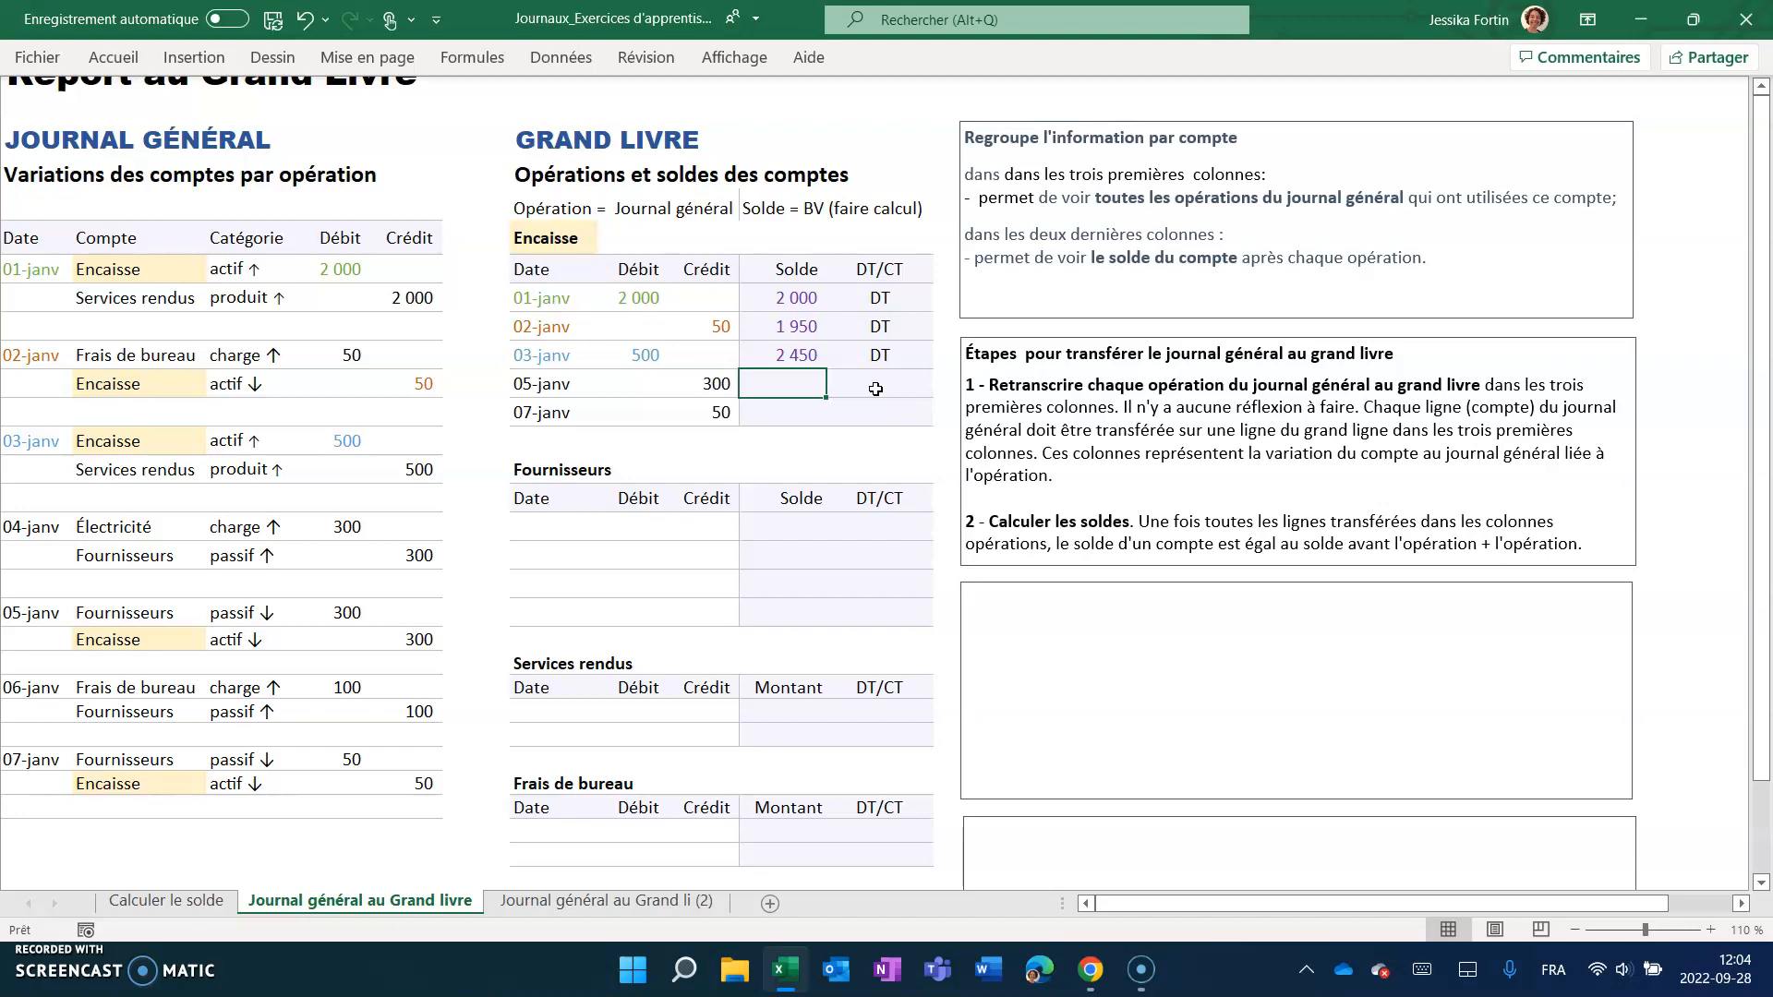
text(=)
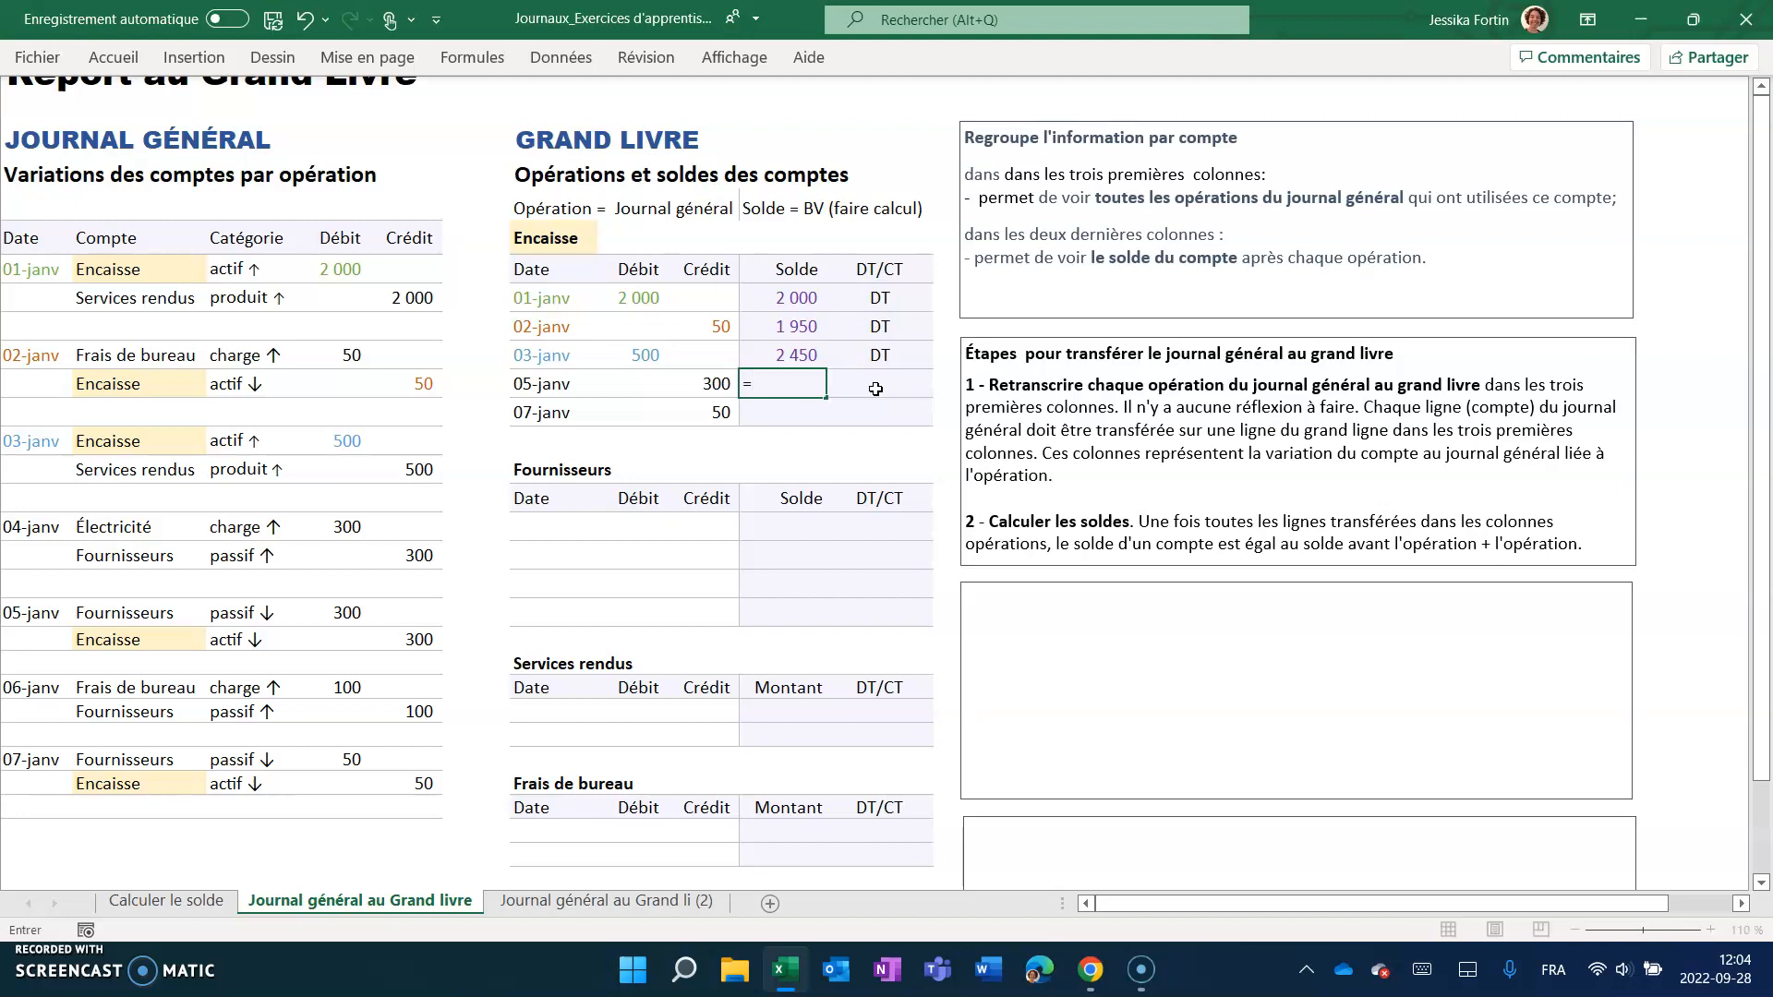
click(814, 356)
text(=)
key(BackSpace)
click(780, 348)
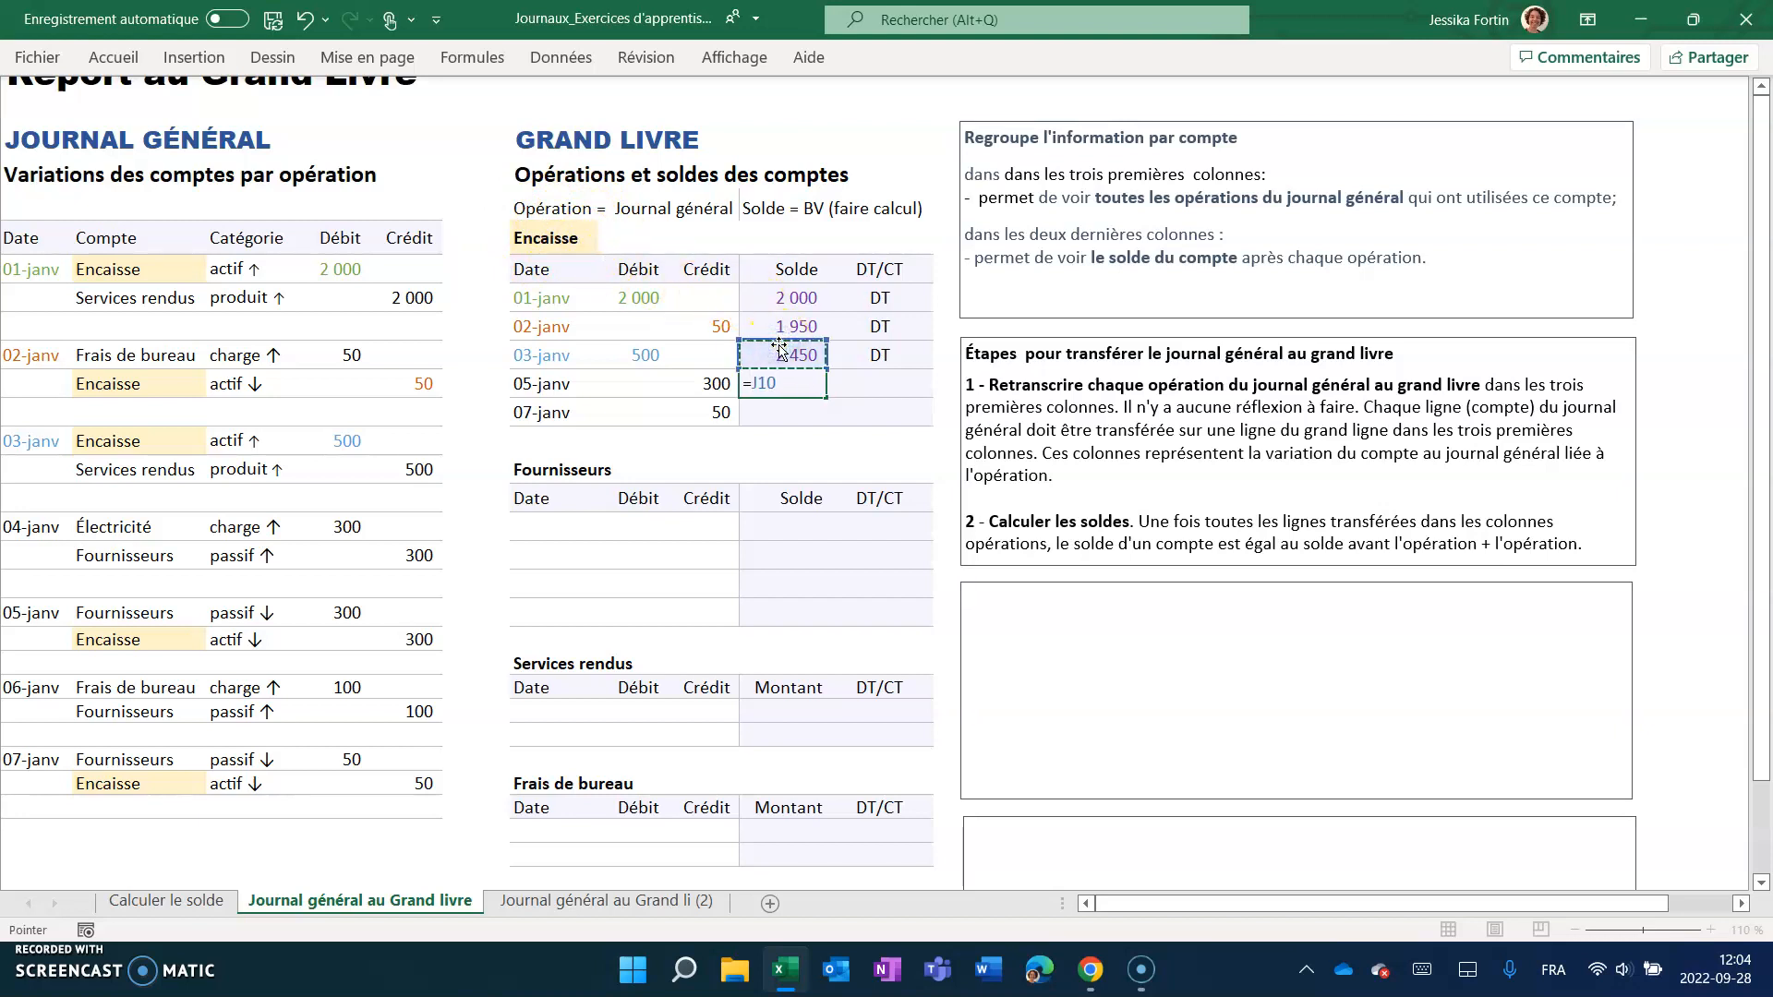
text(+)
click(635, 386)
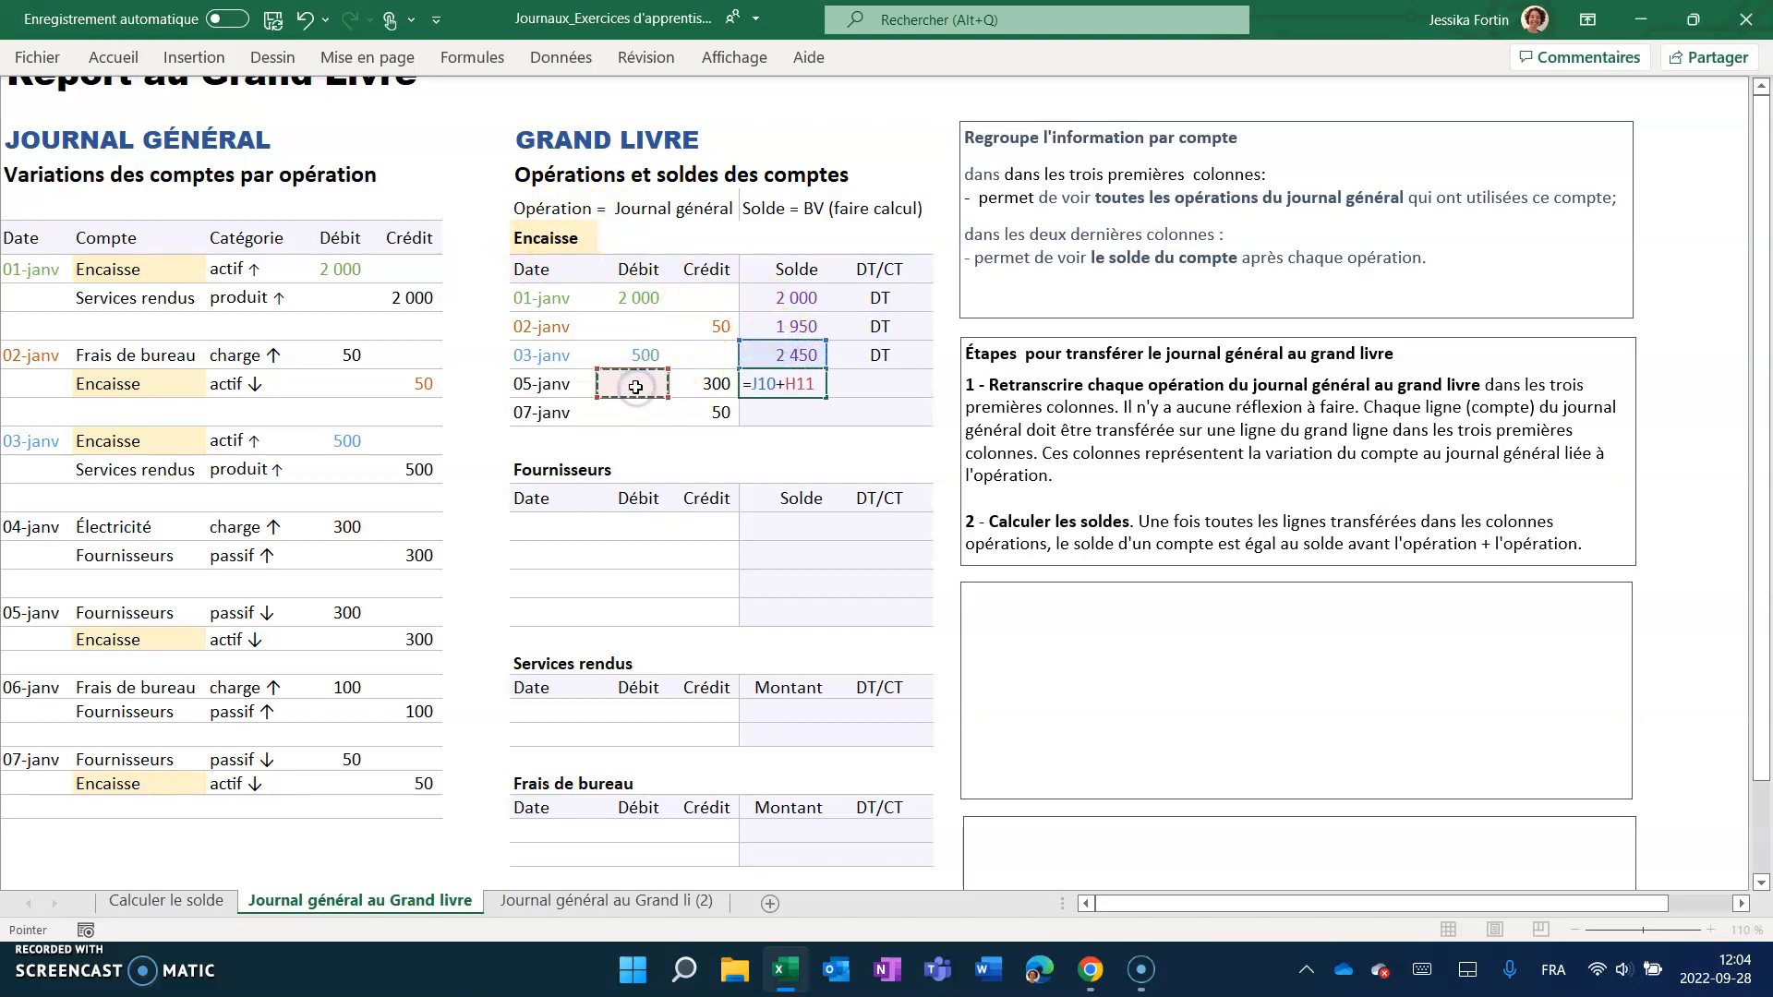
text(-)
click(691, 390)
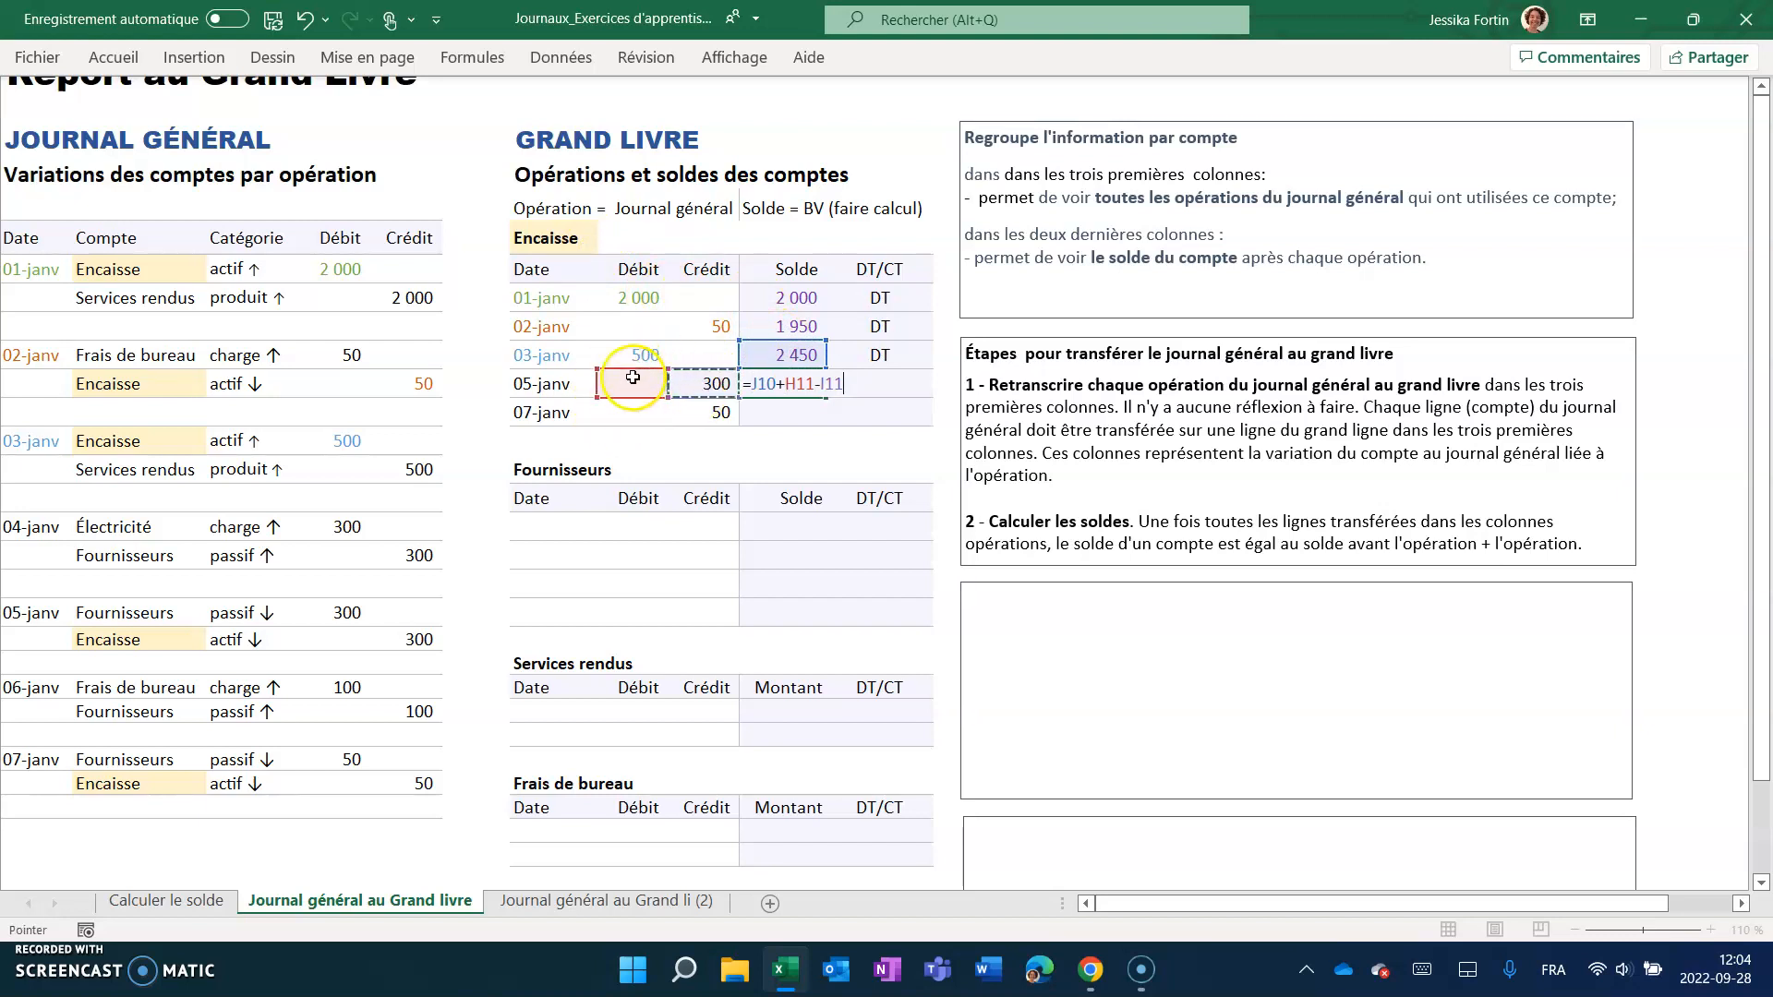
key(Return)
click(754, 387)
drag(827, 396, 825, 415)
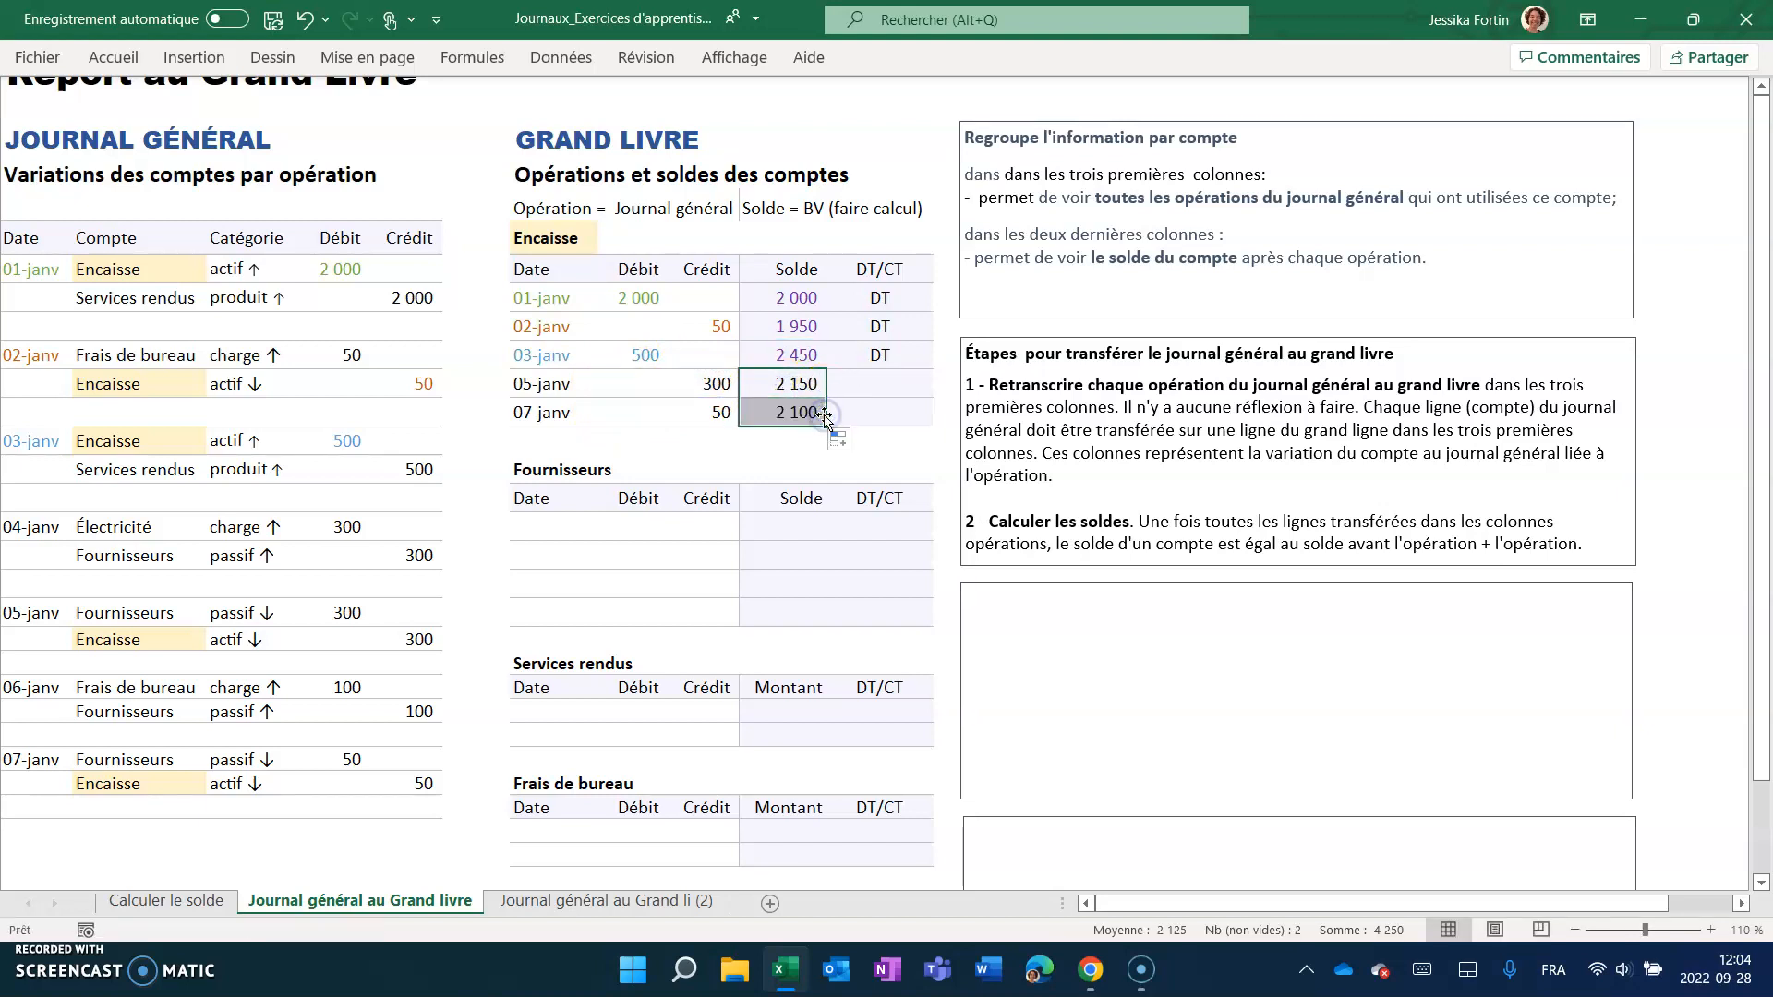
Replace the 02-janv Encaisse Solde formula with =J8+H9-I9, covering both the Débit and Crédit cells.
click(798, 325)
text(=)
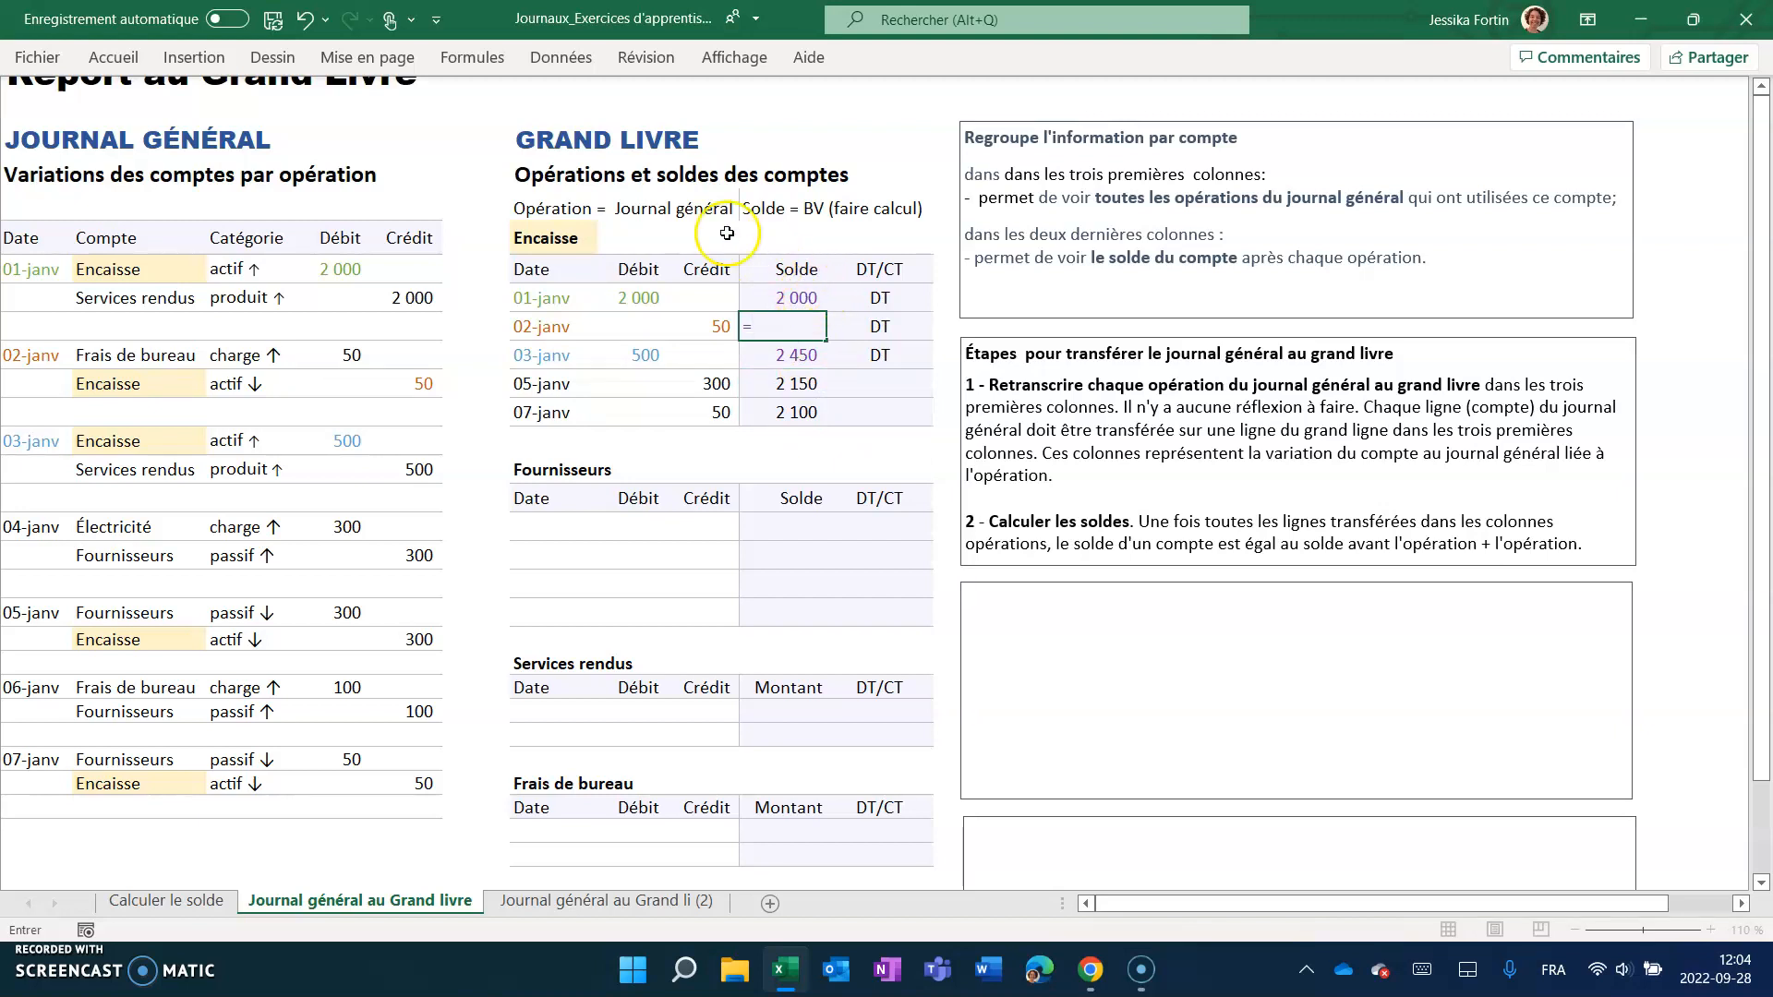
click(800, 298)
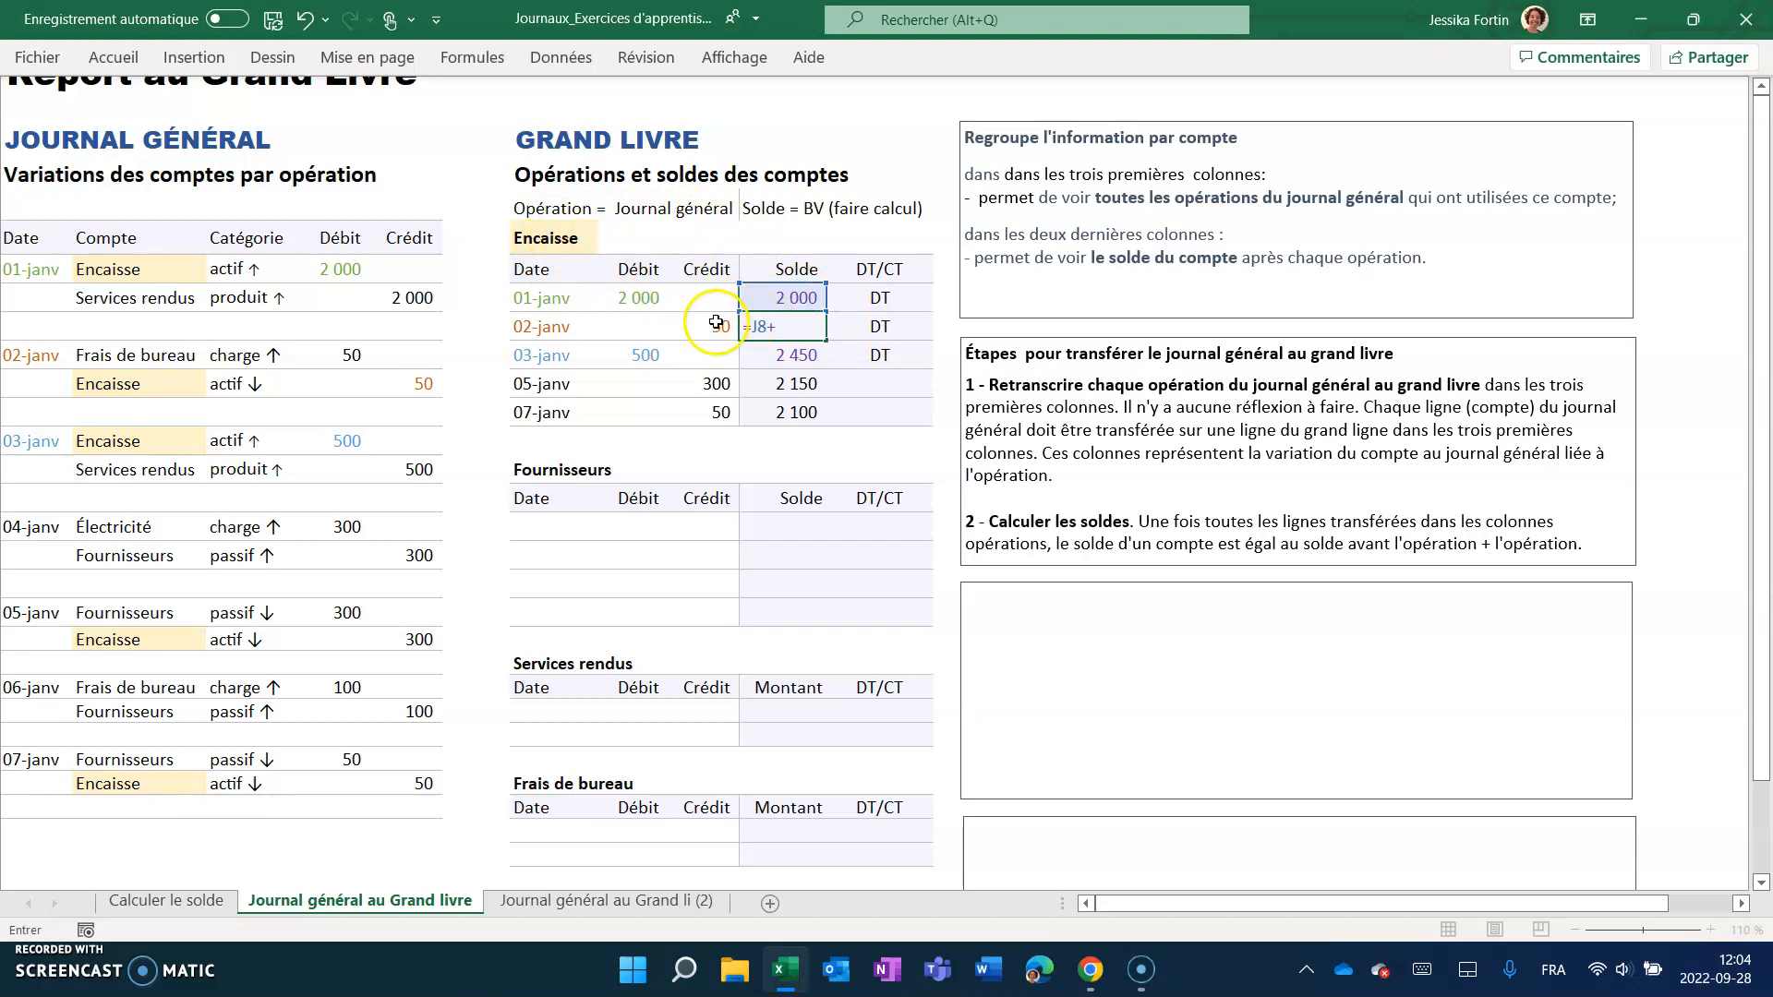
click(646, 321)
text(-)
click(721, 326)
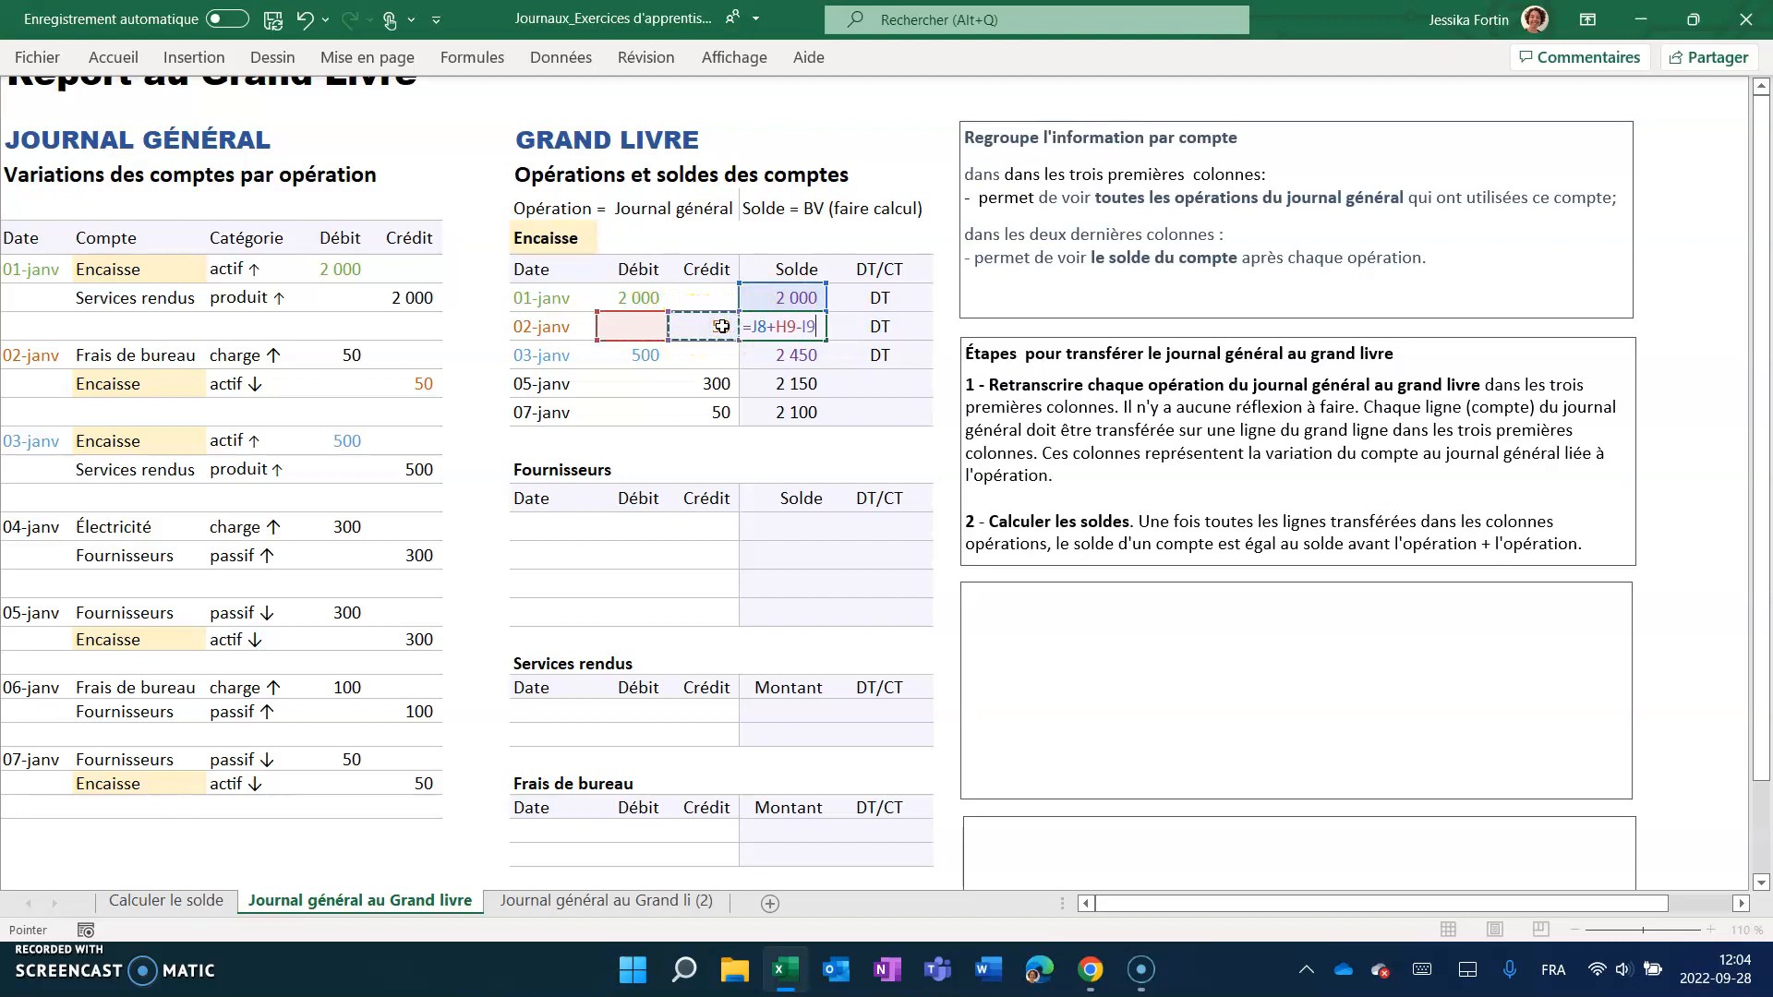
key(Return)
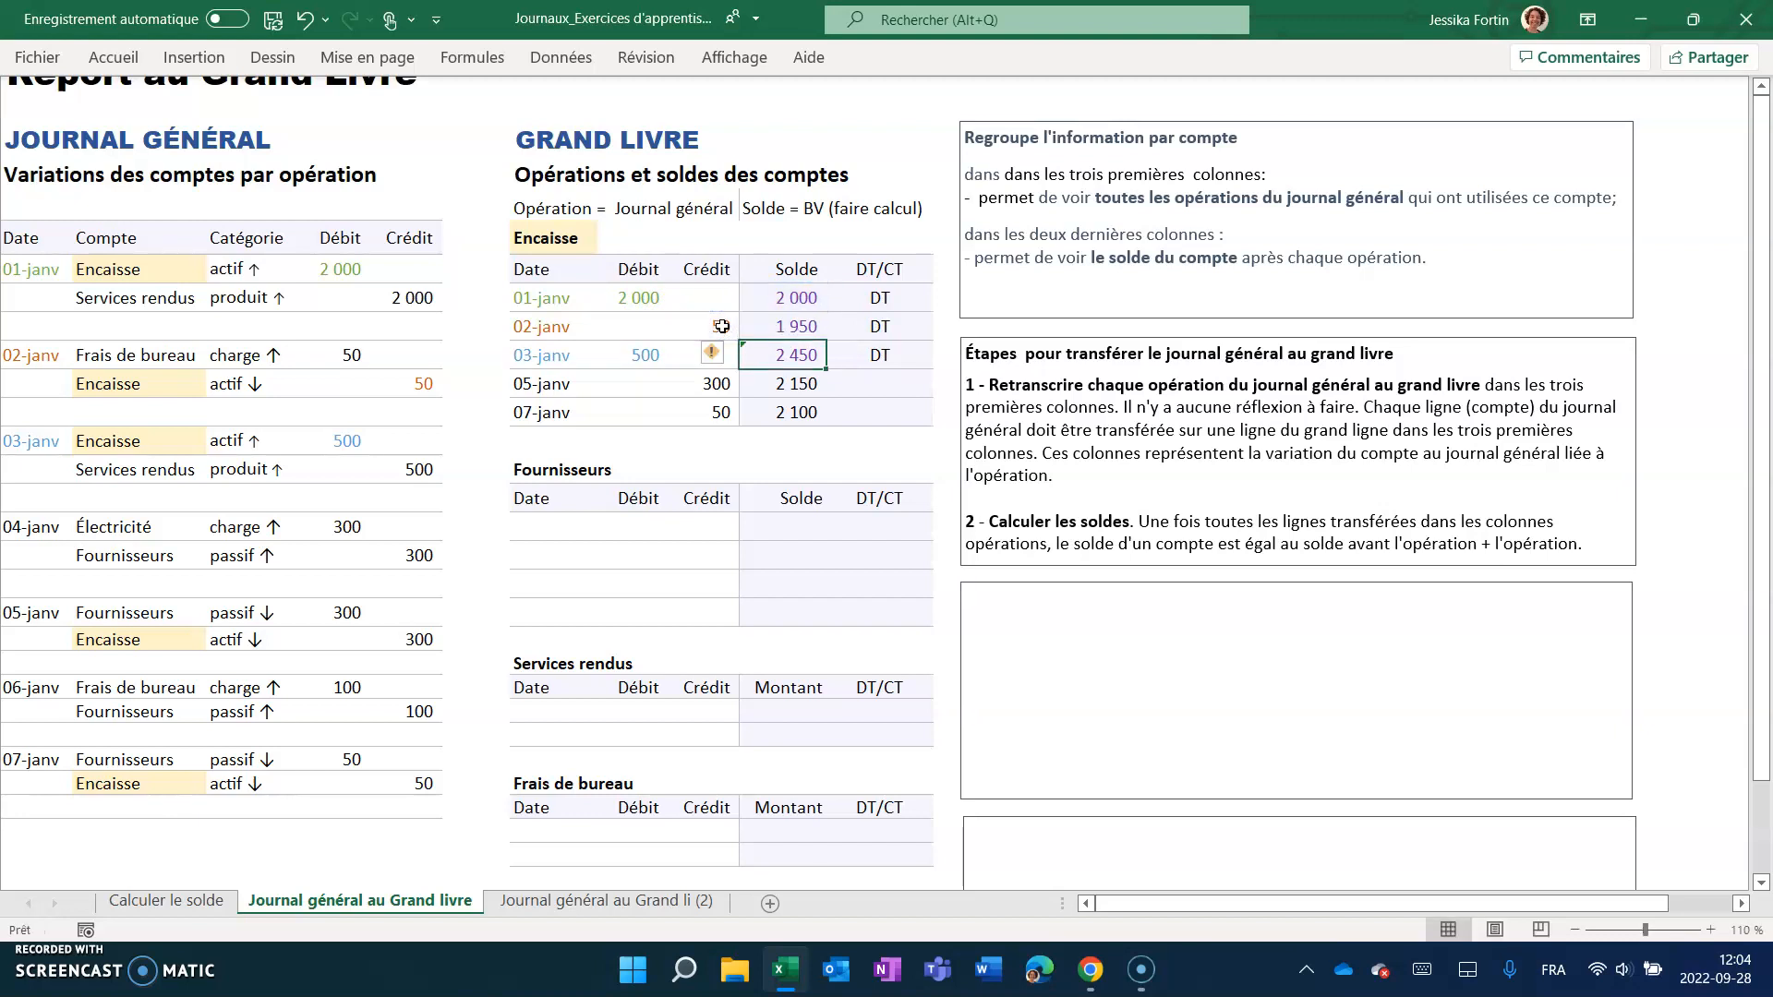
click(819, 320)
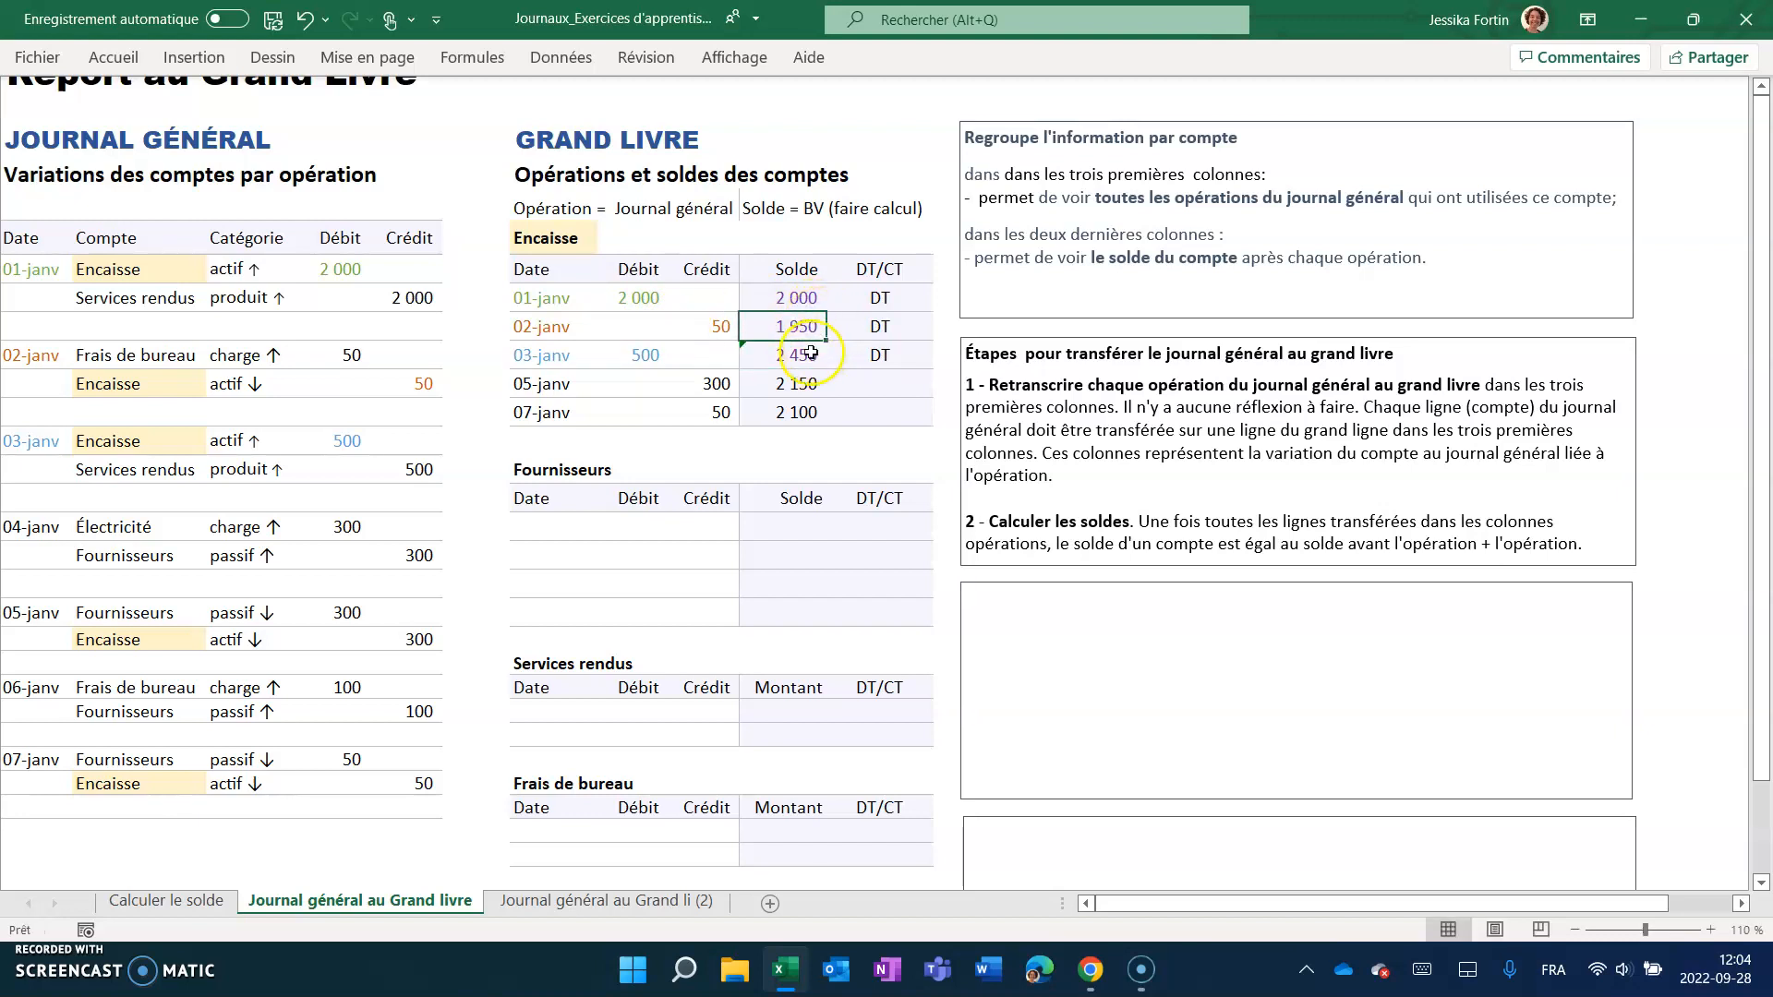
Fill the 02-janv Encaisse Solde formula down through the 07-janv row and check the 05-janv formula.
drag(828, 338, 825, 418)
click(803, 327)
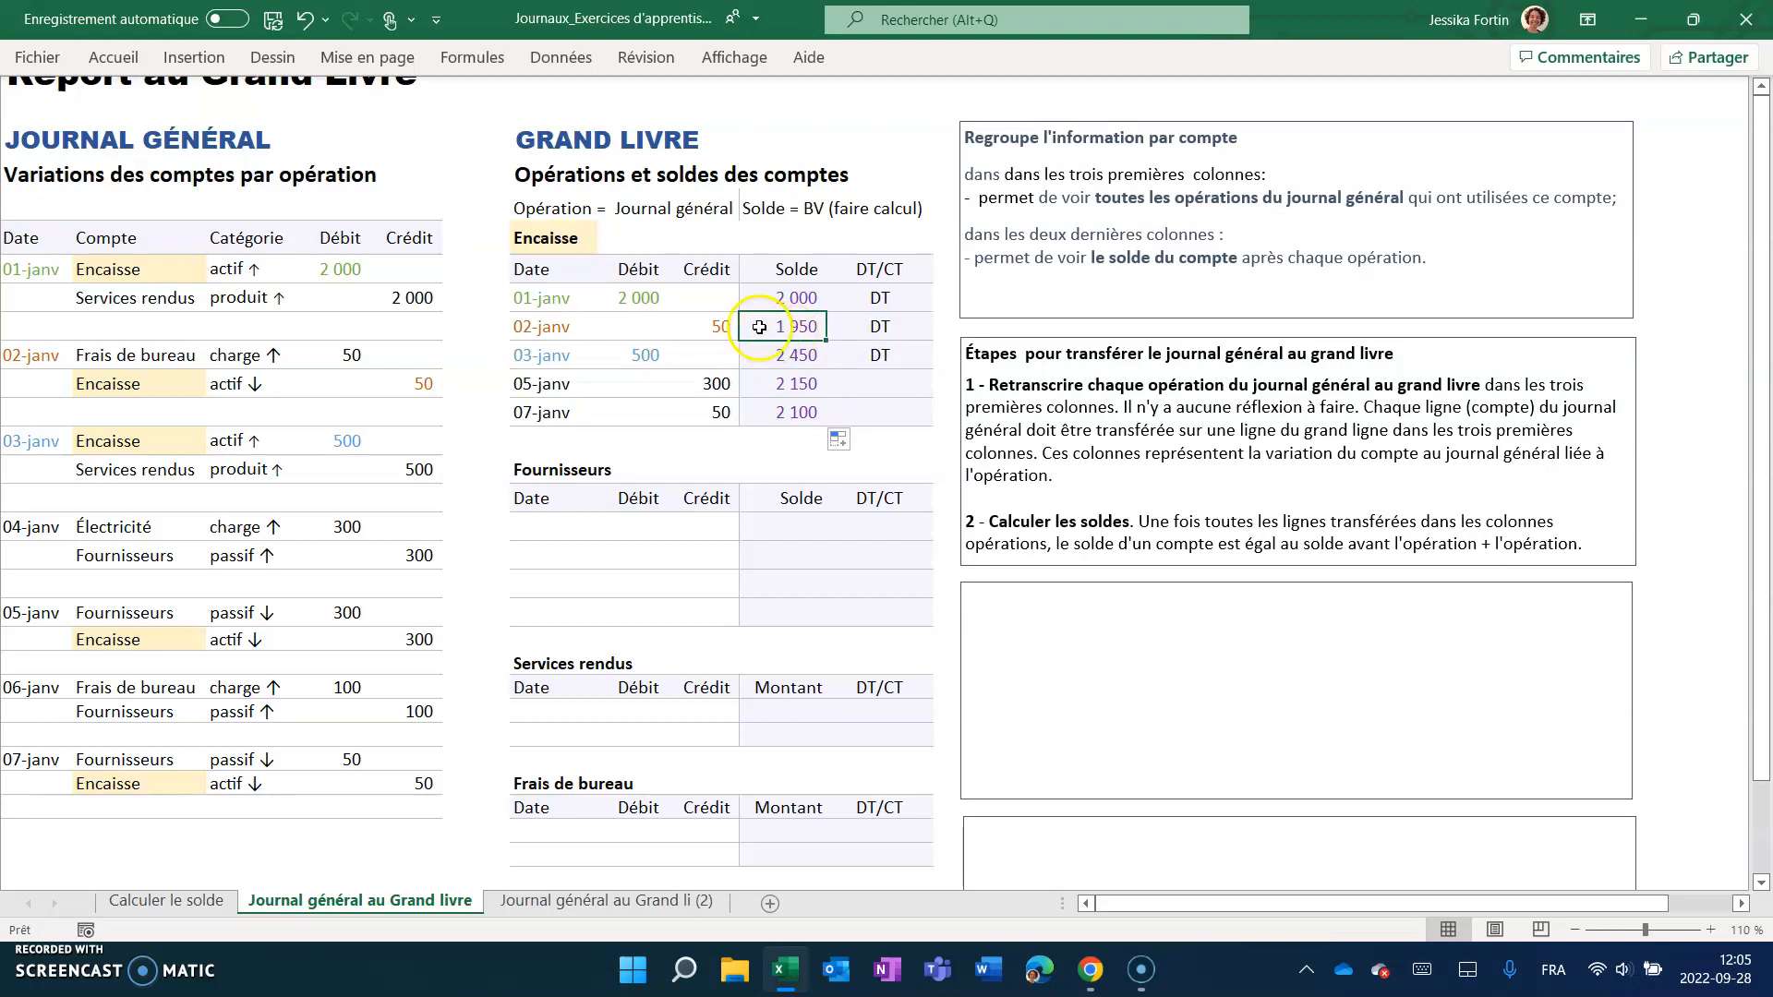
drag(831, 346, 830, 421)
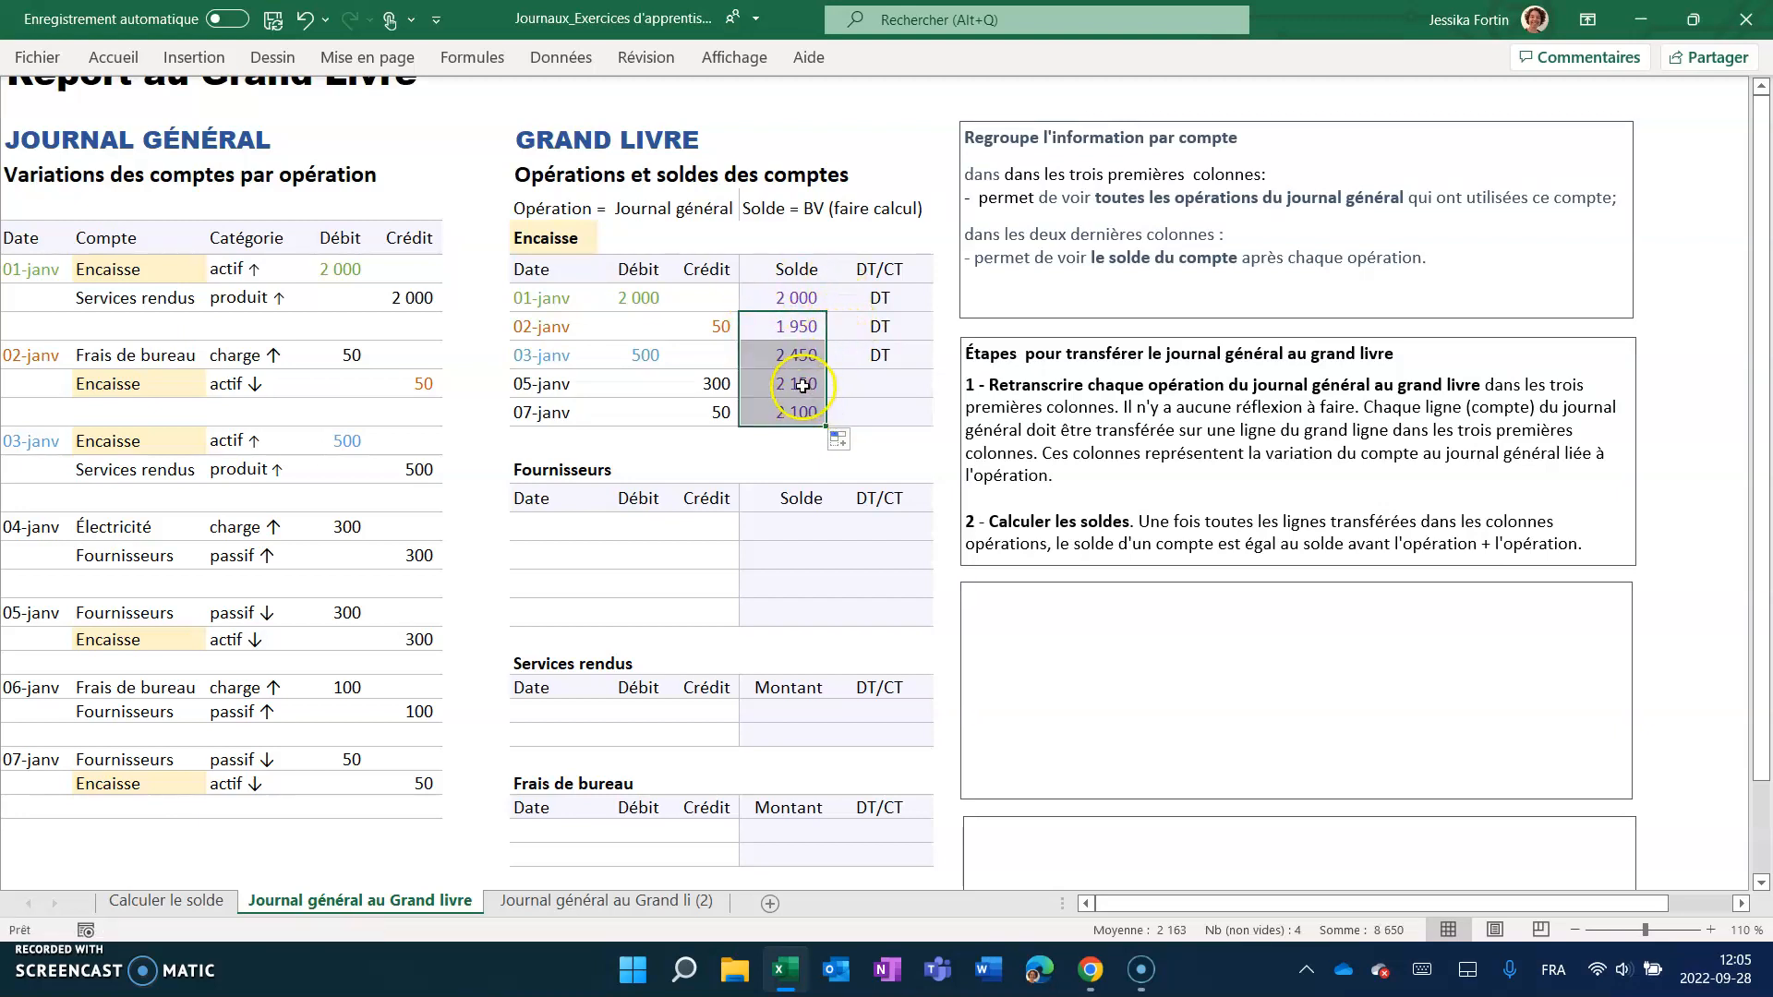
double_click(804, 384)
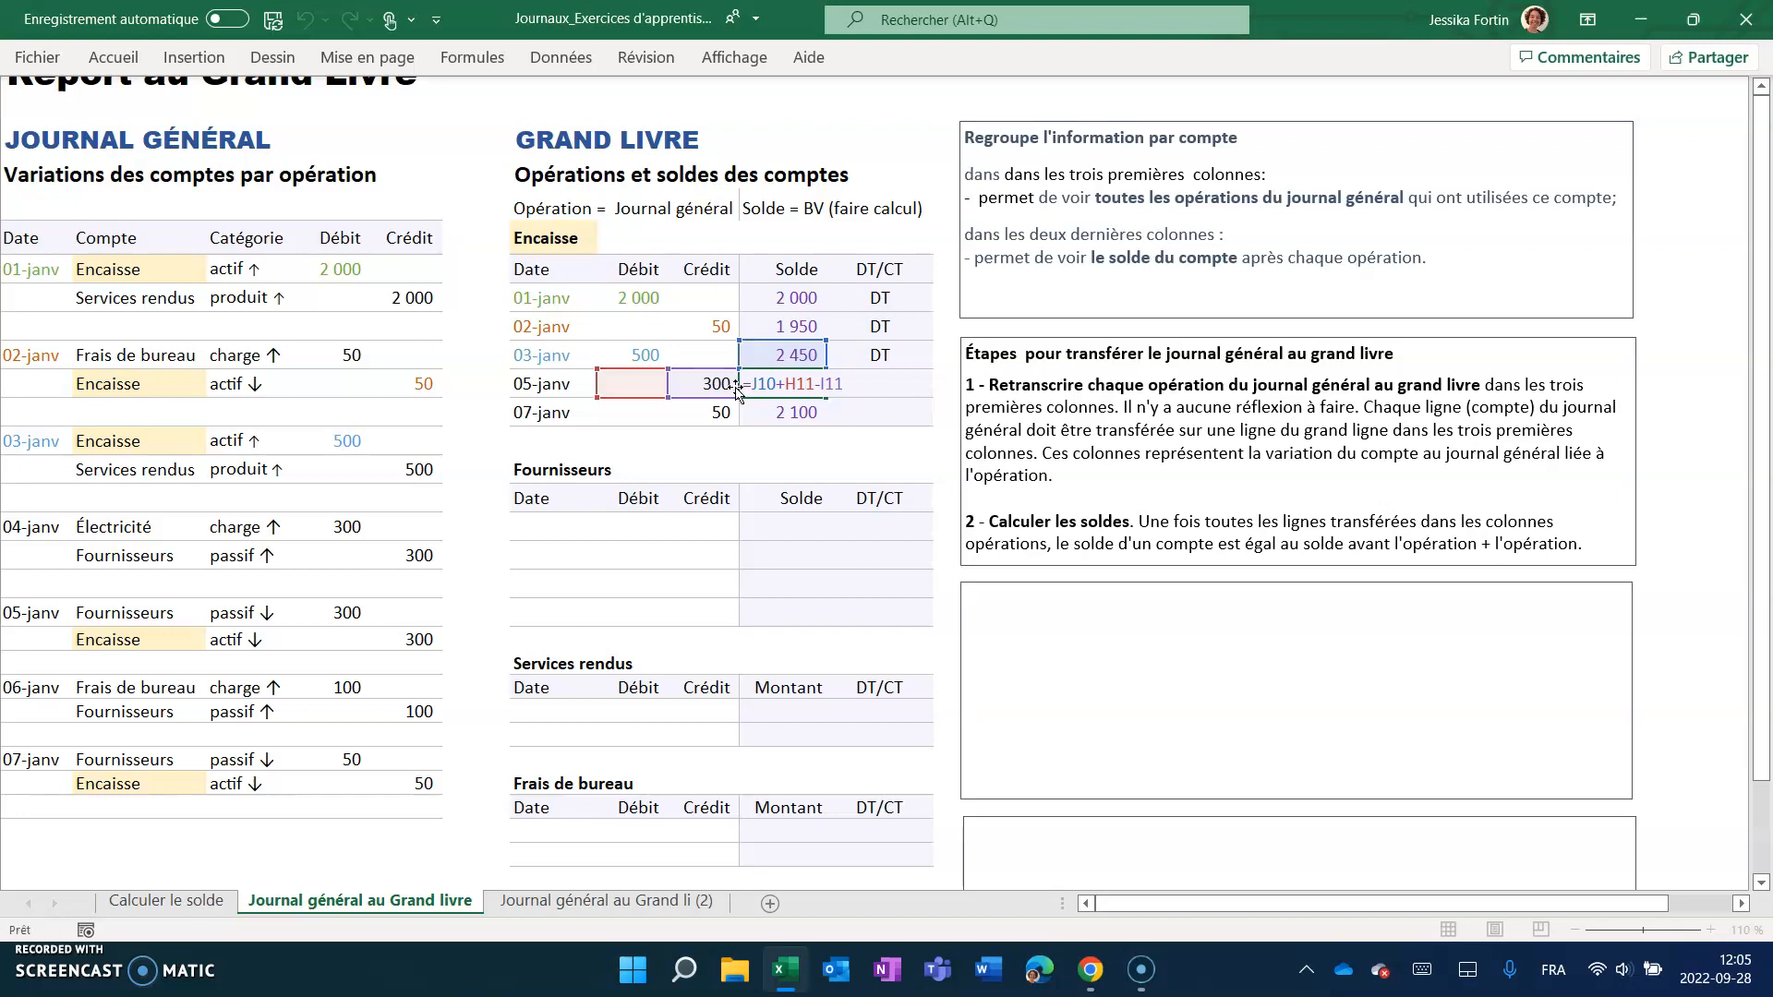
key(Return)
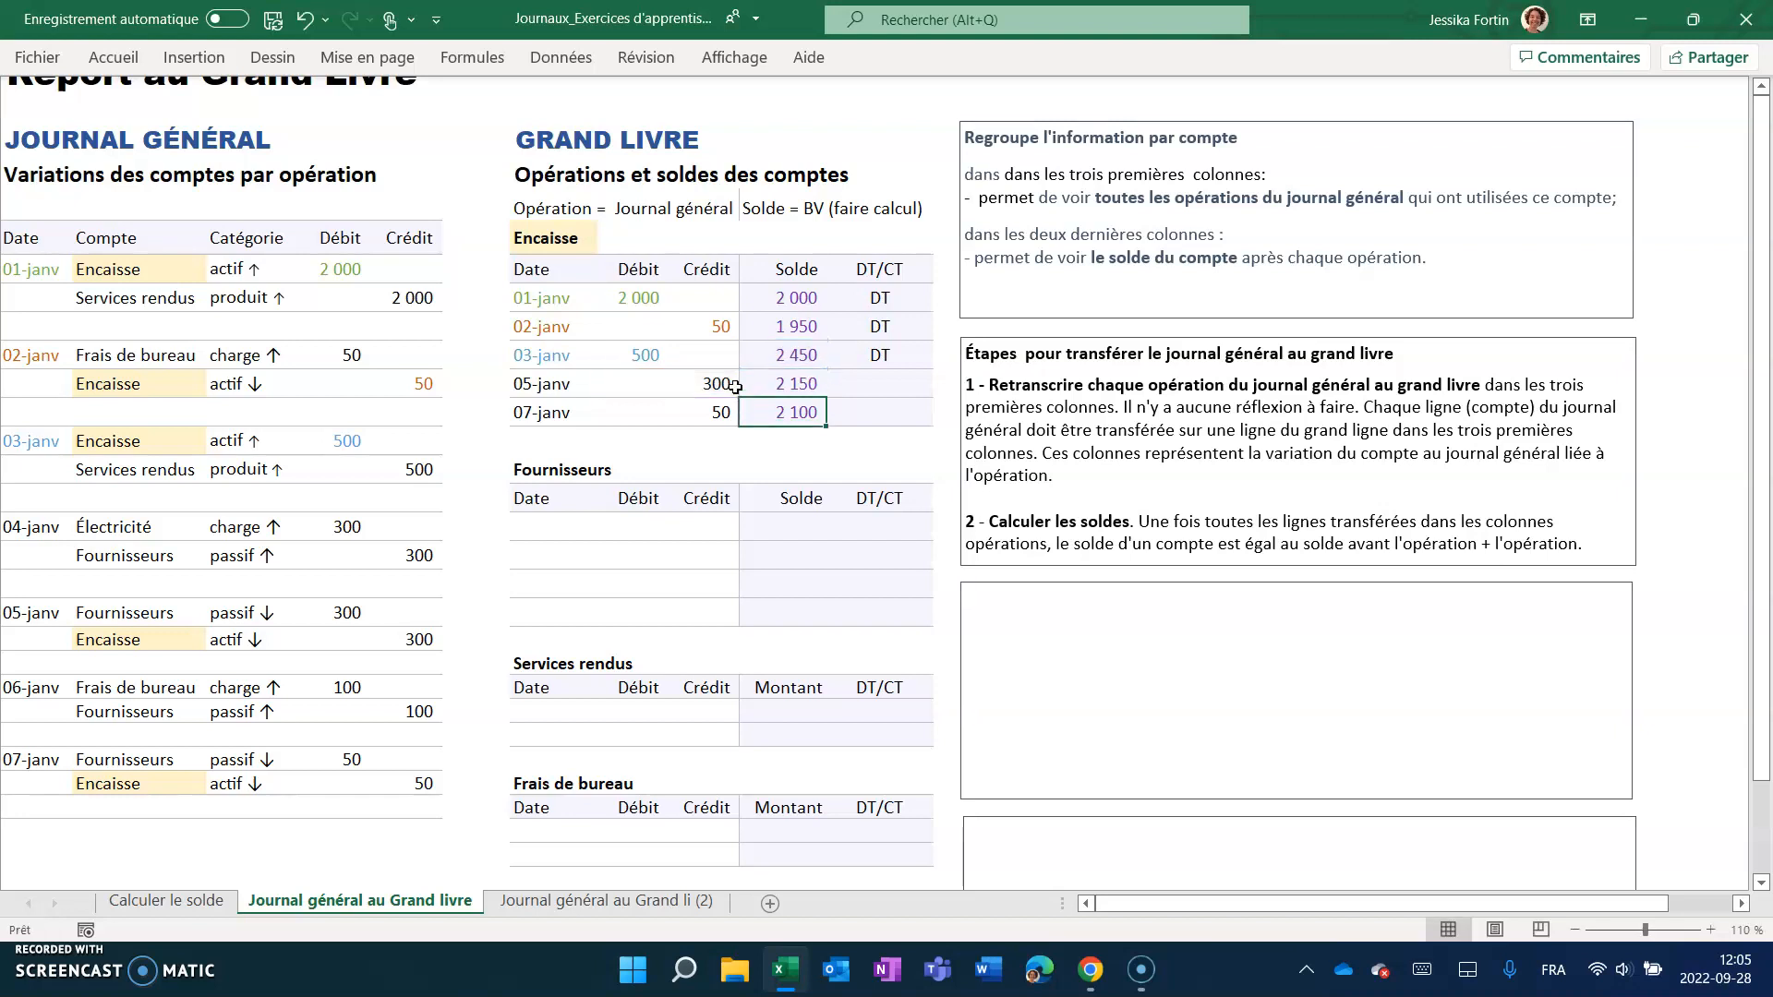
Enter DT in the DT/CT column for the 05-janv and 07-janv rows of the Encaisse ledger.
click(882, 381)
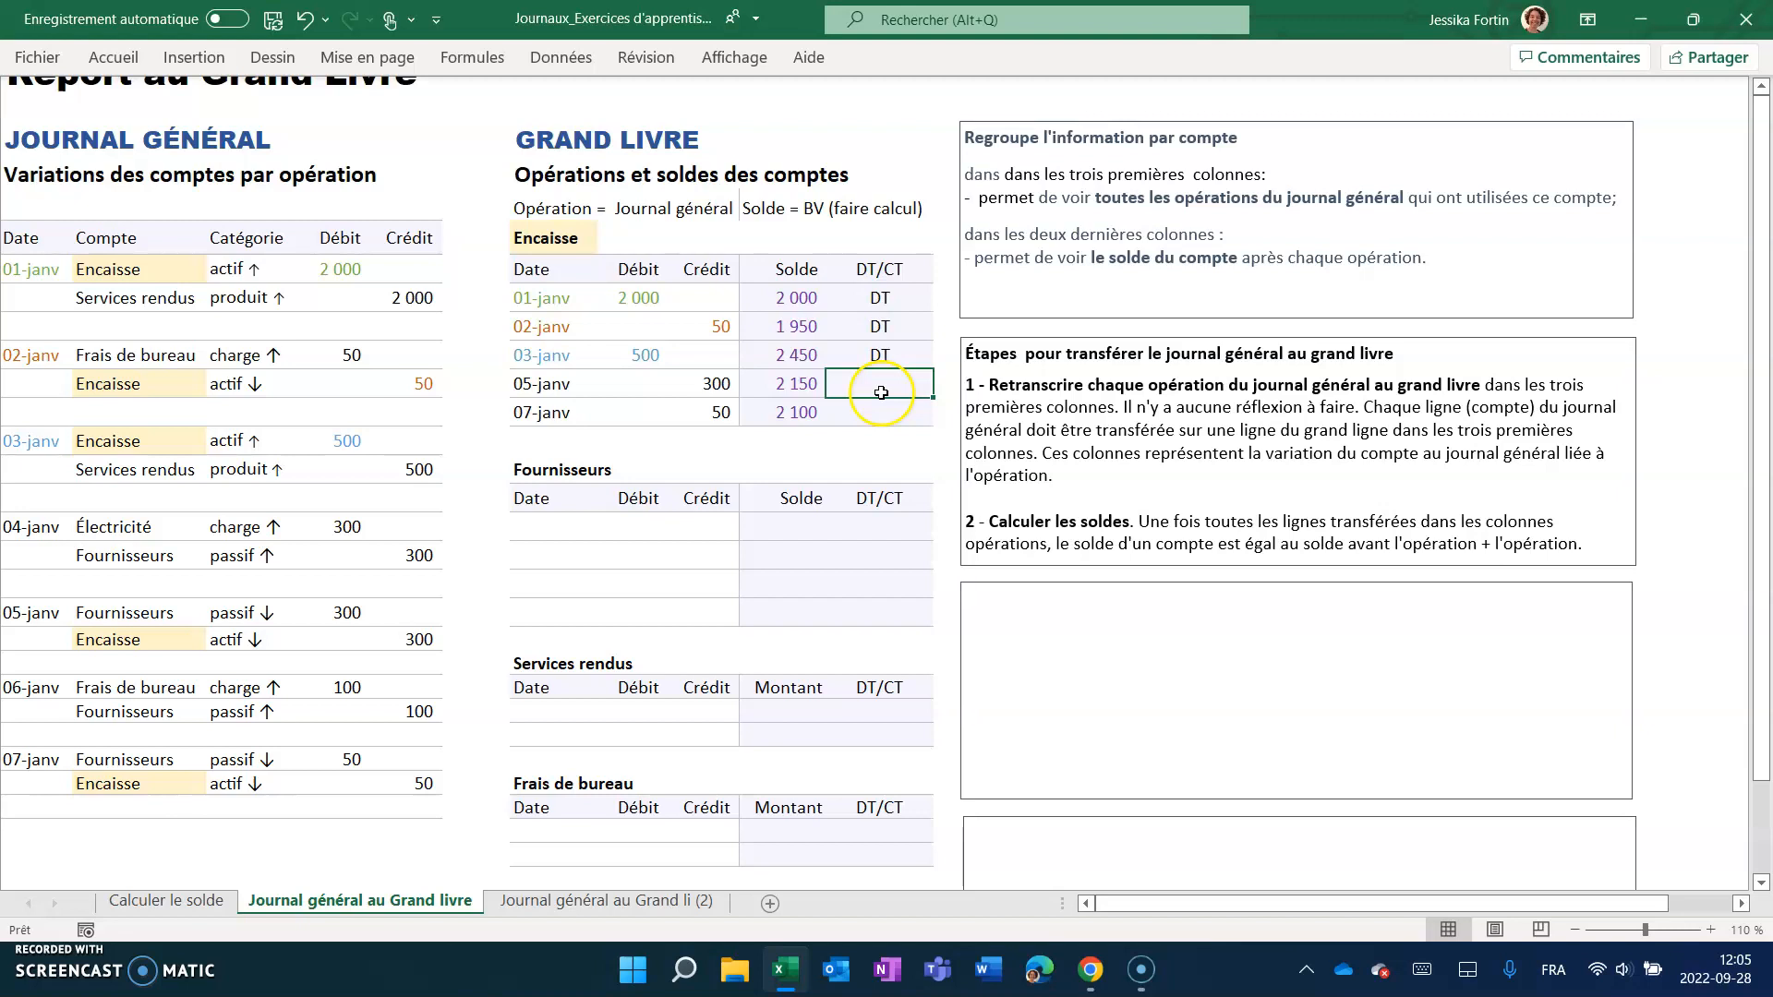
text(DT)
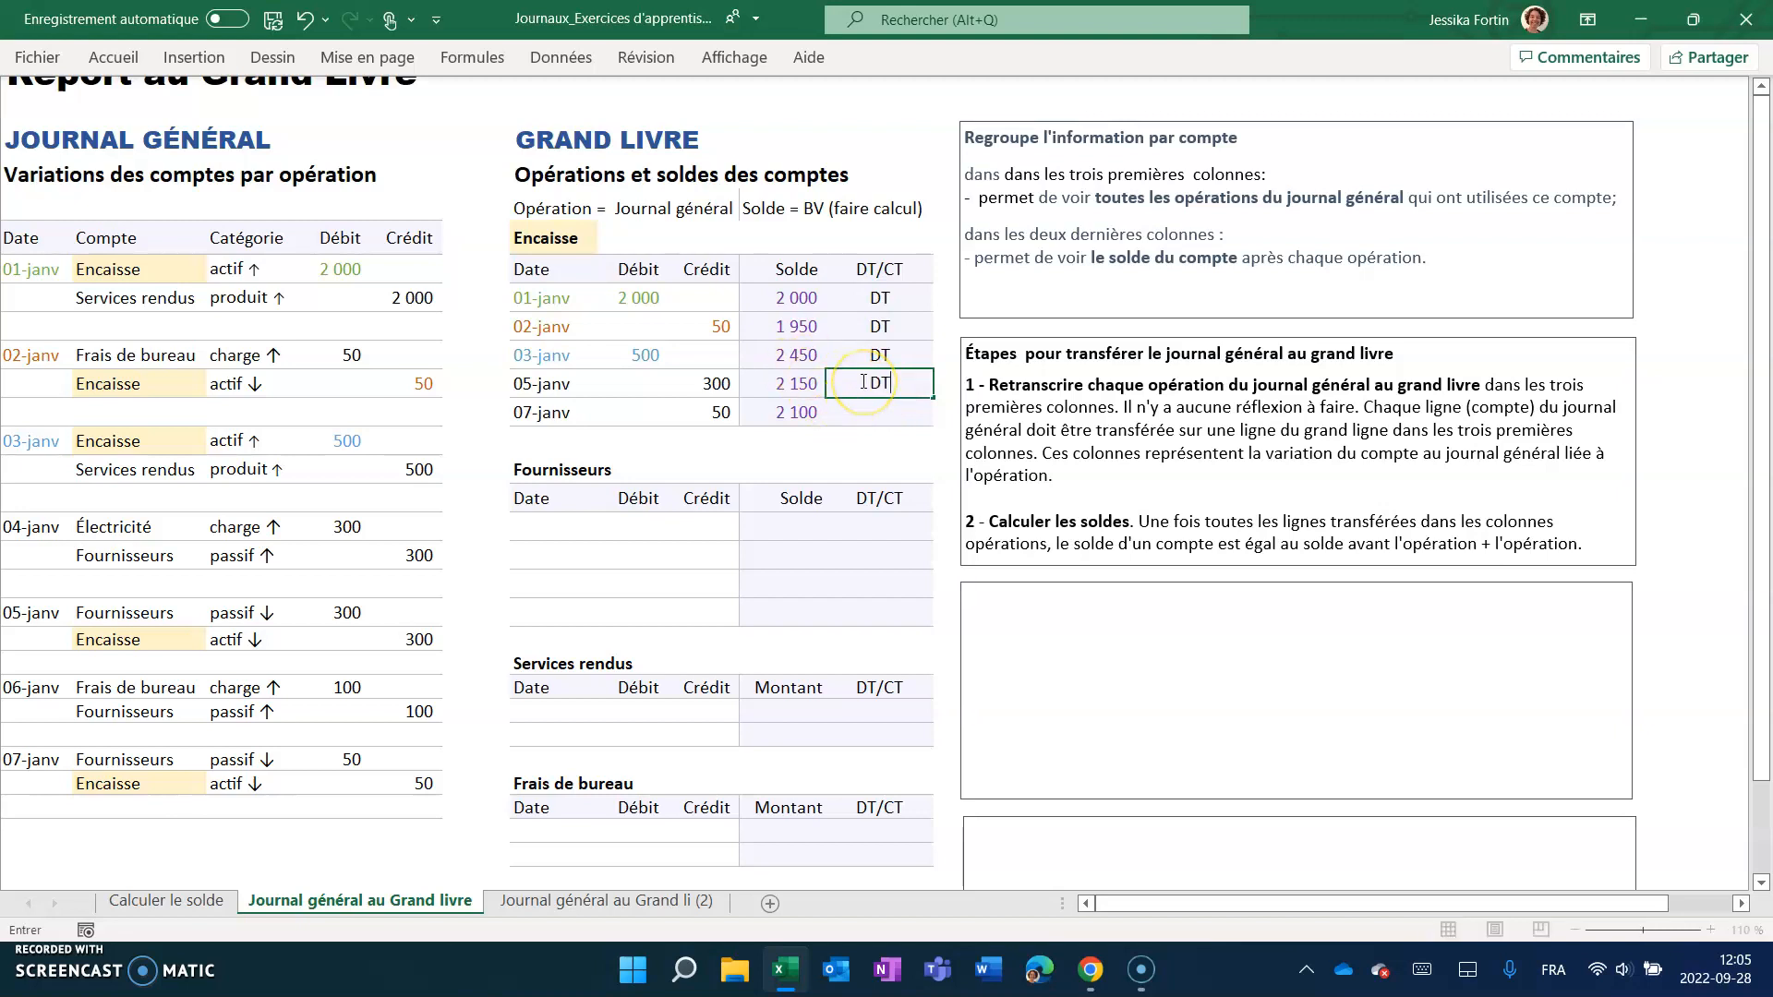
key(Return)
click(791, 394)
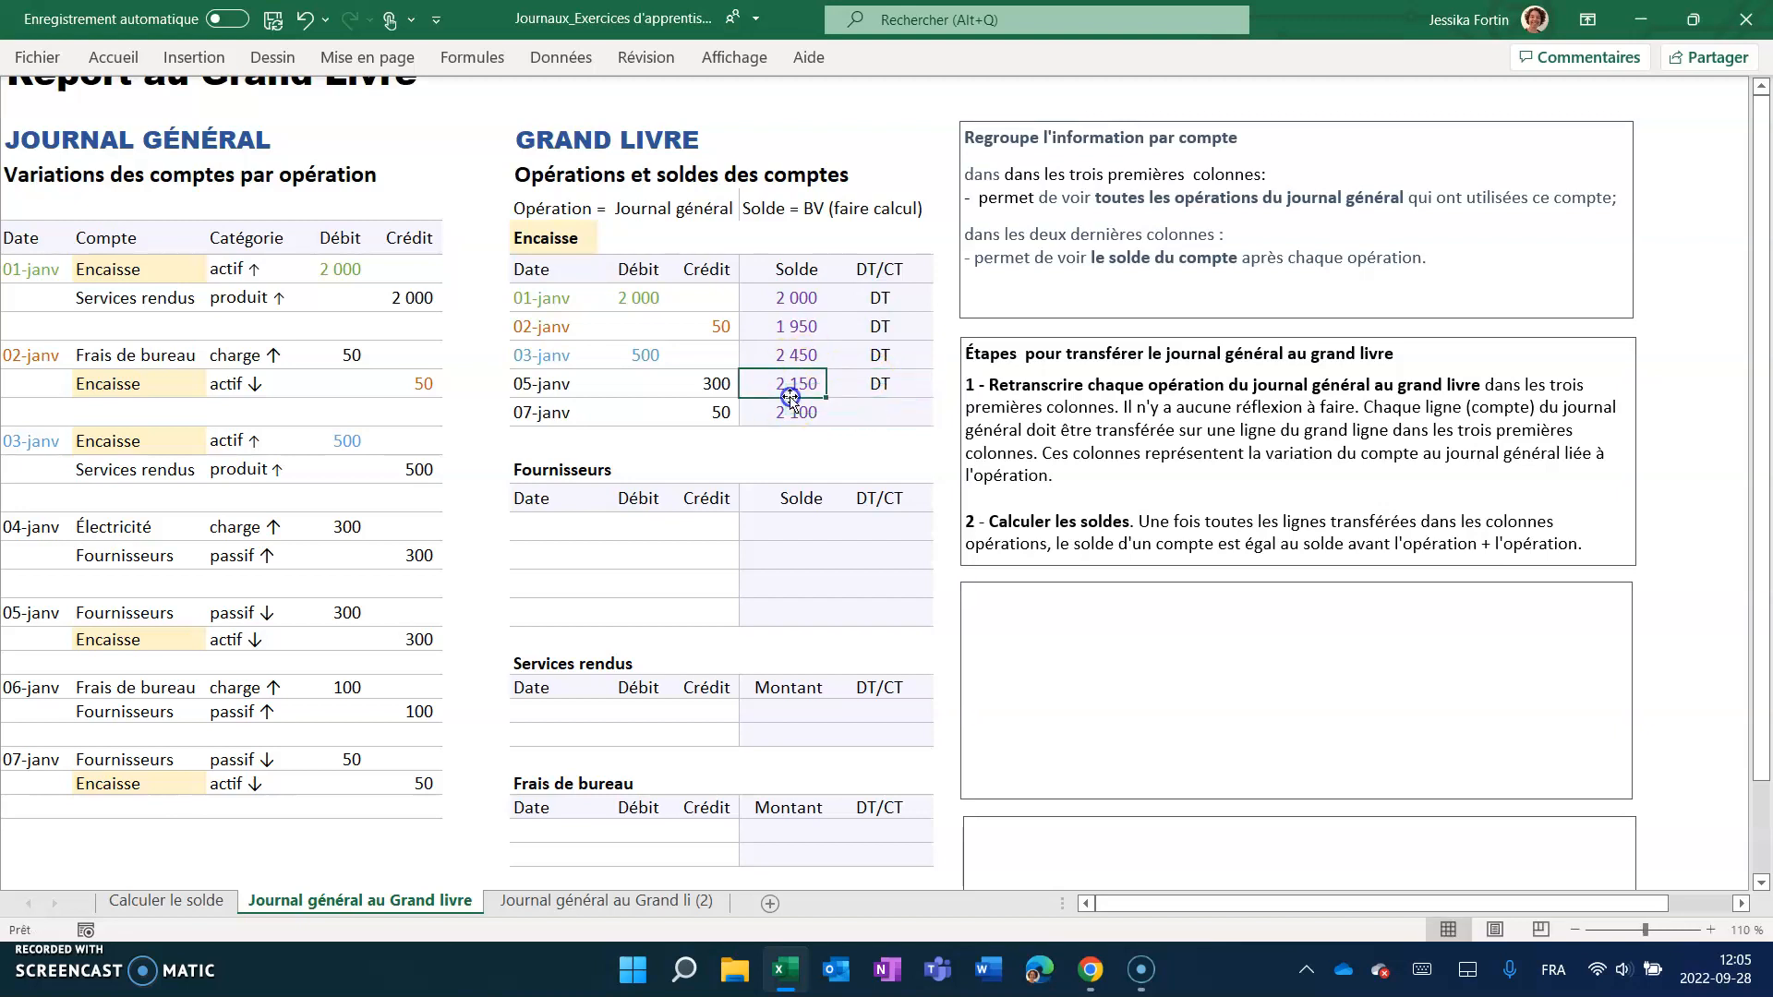
click(716, 384)
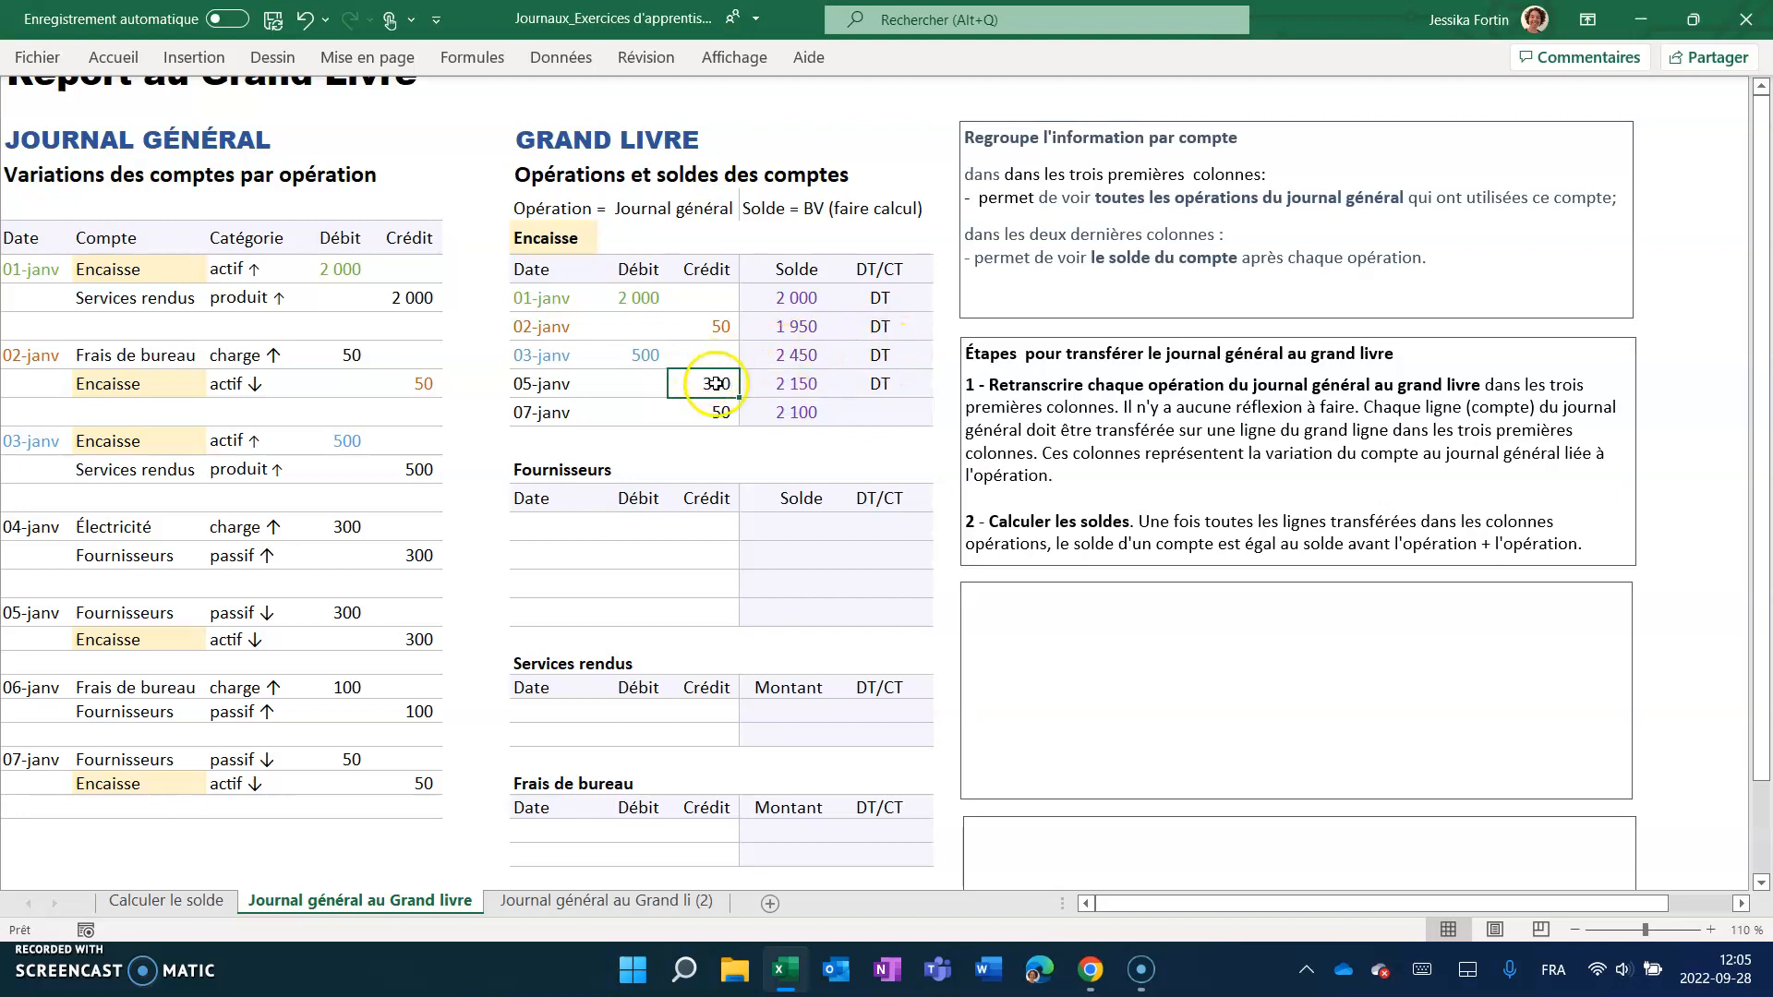
click(790, 384)
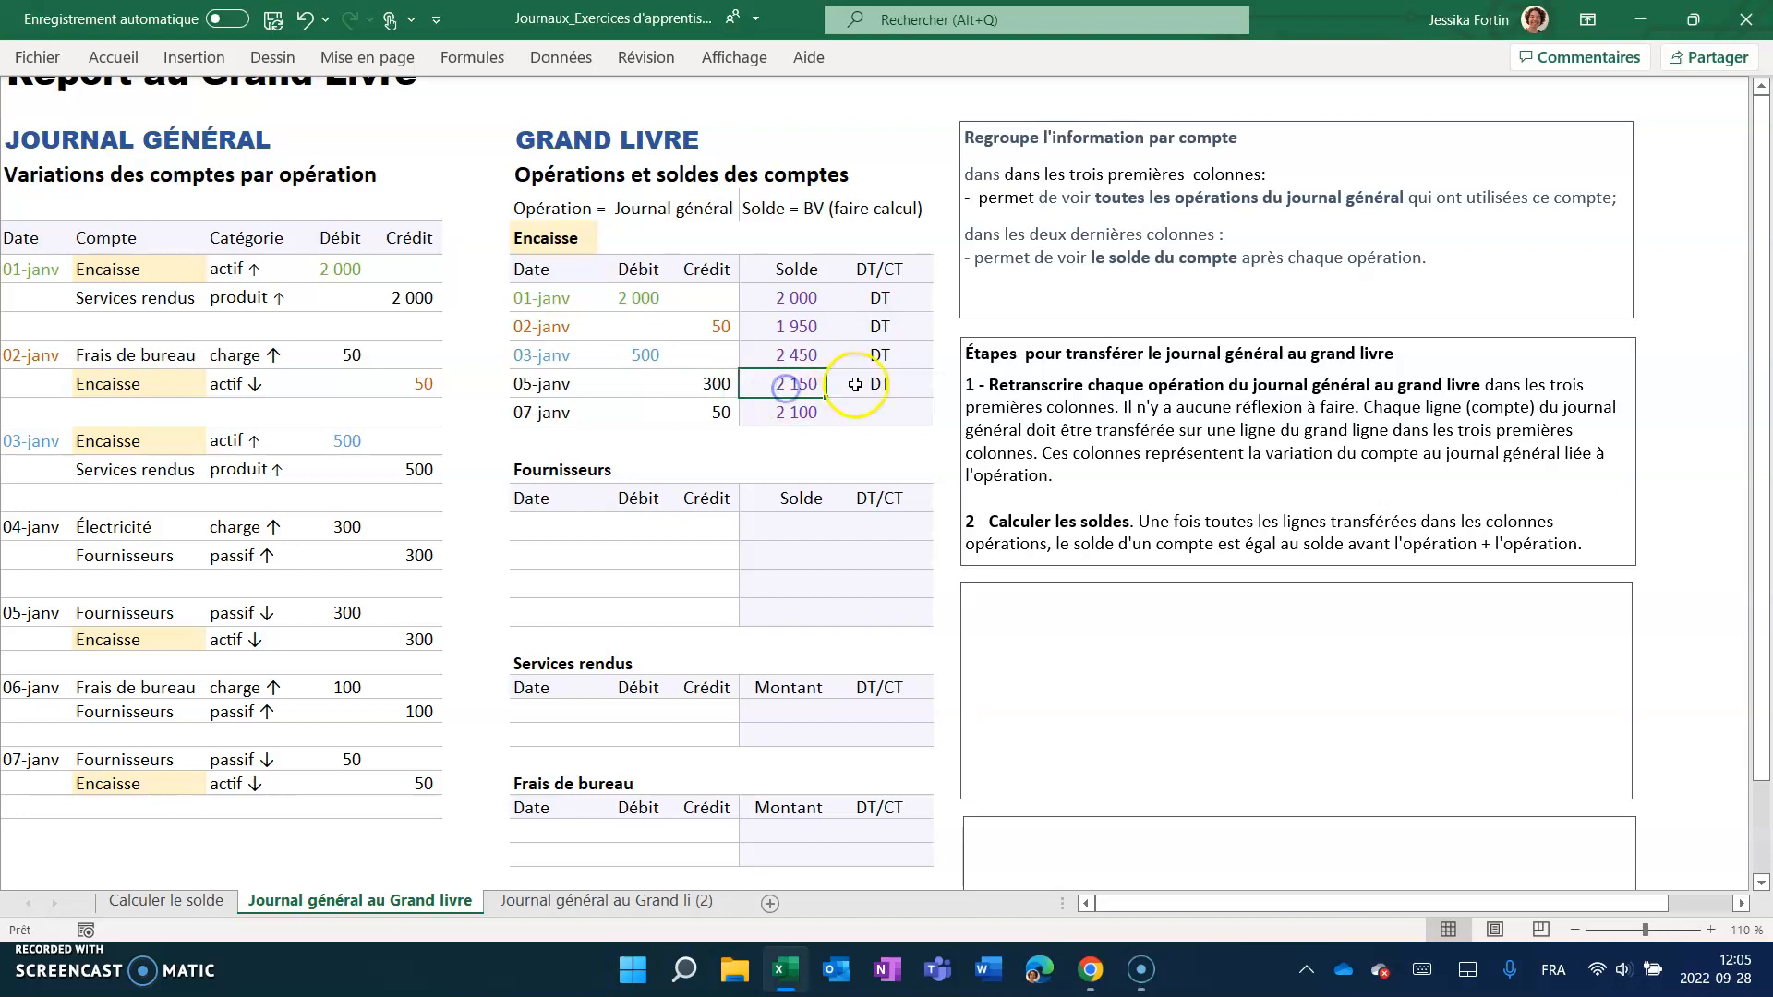
click(871, 414)
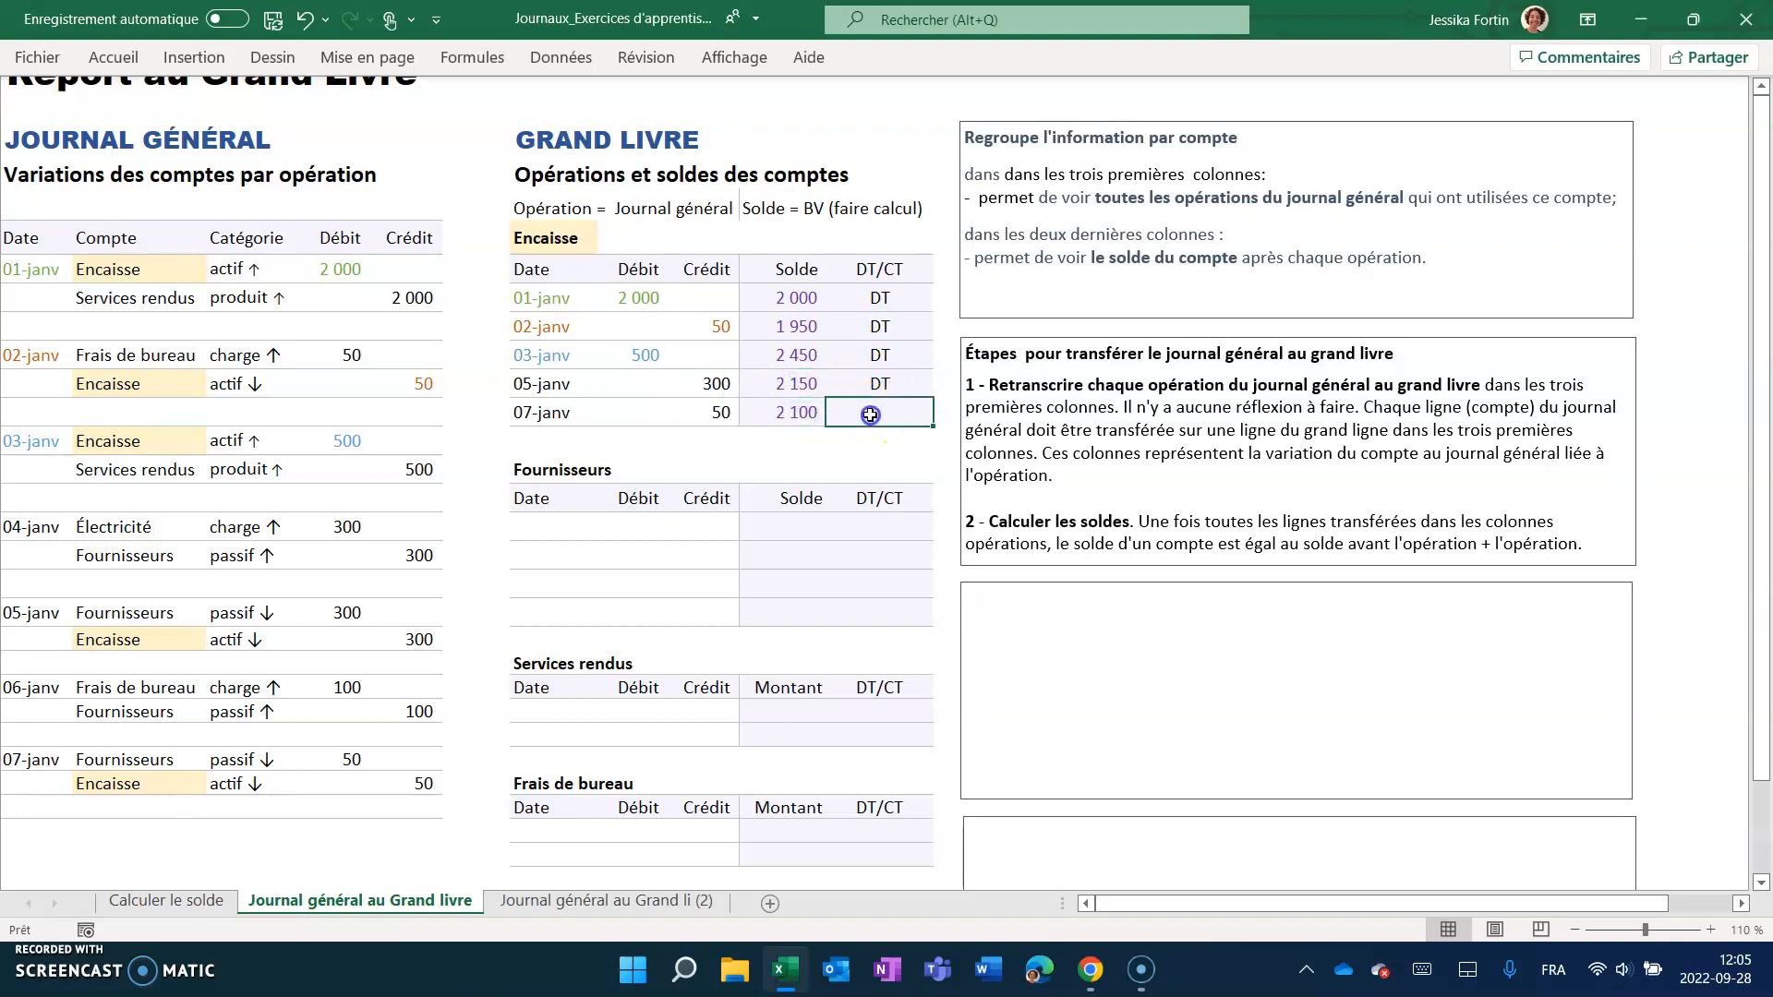
text(DT)
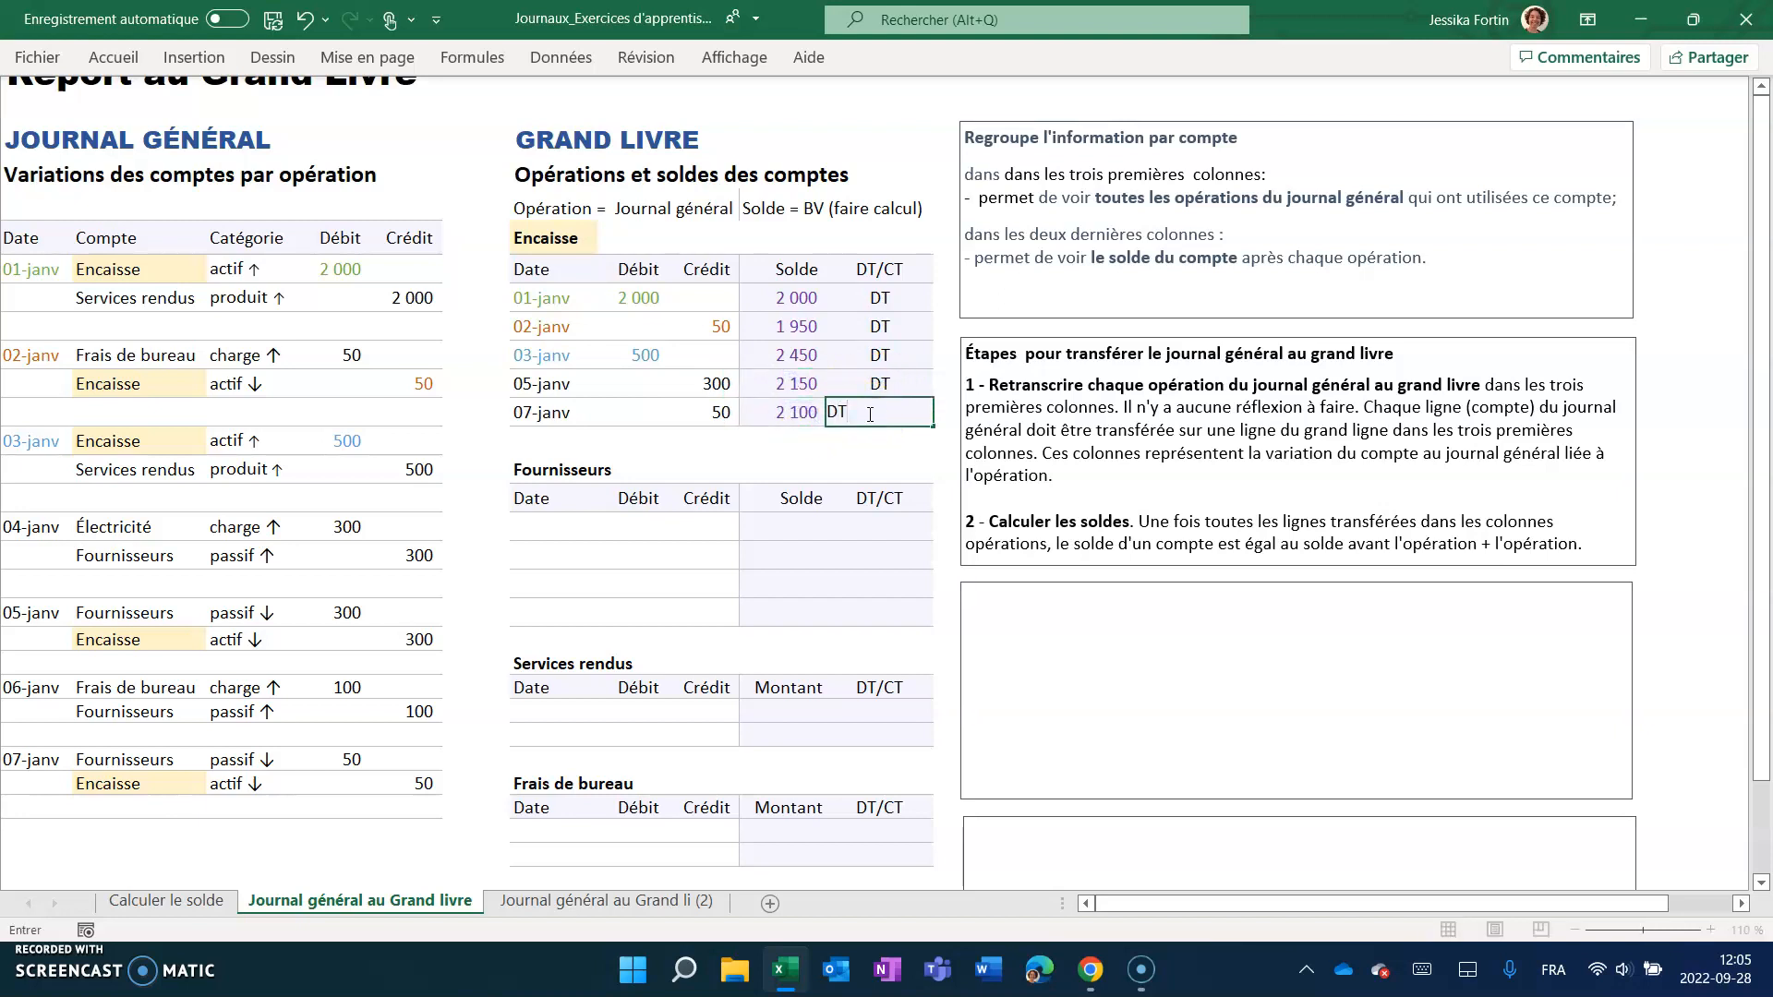
click(840, 477)
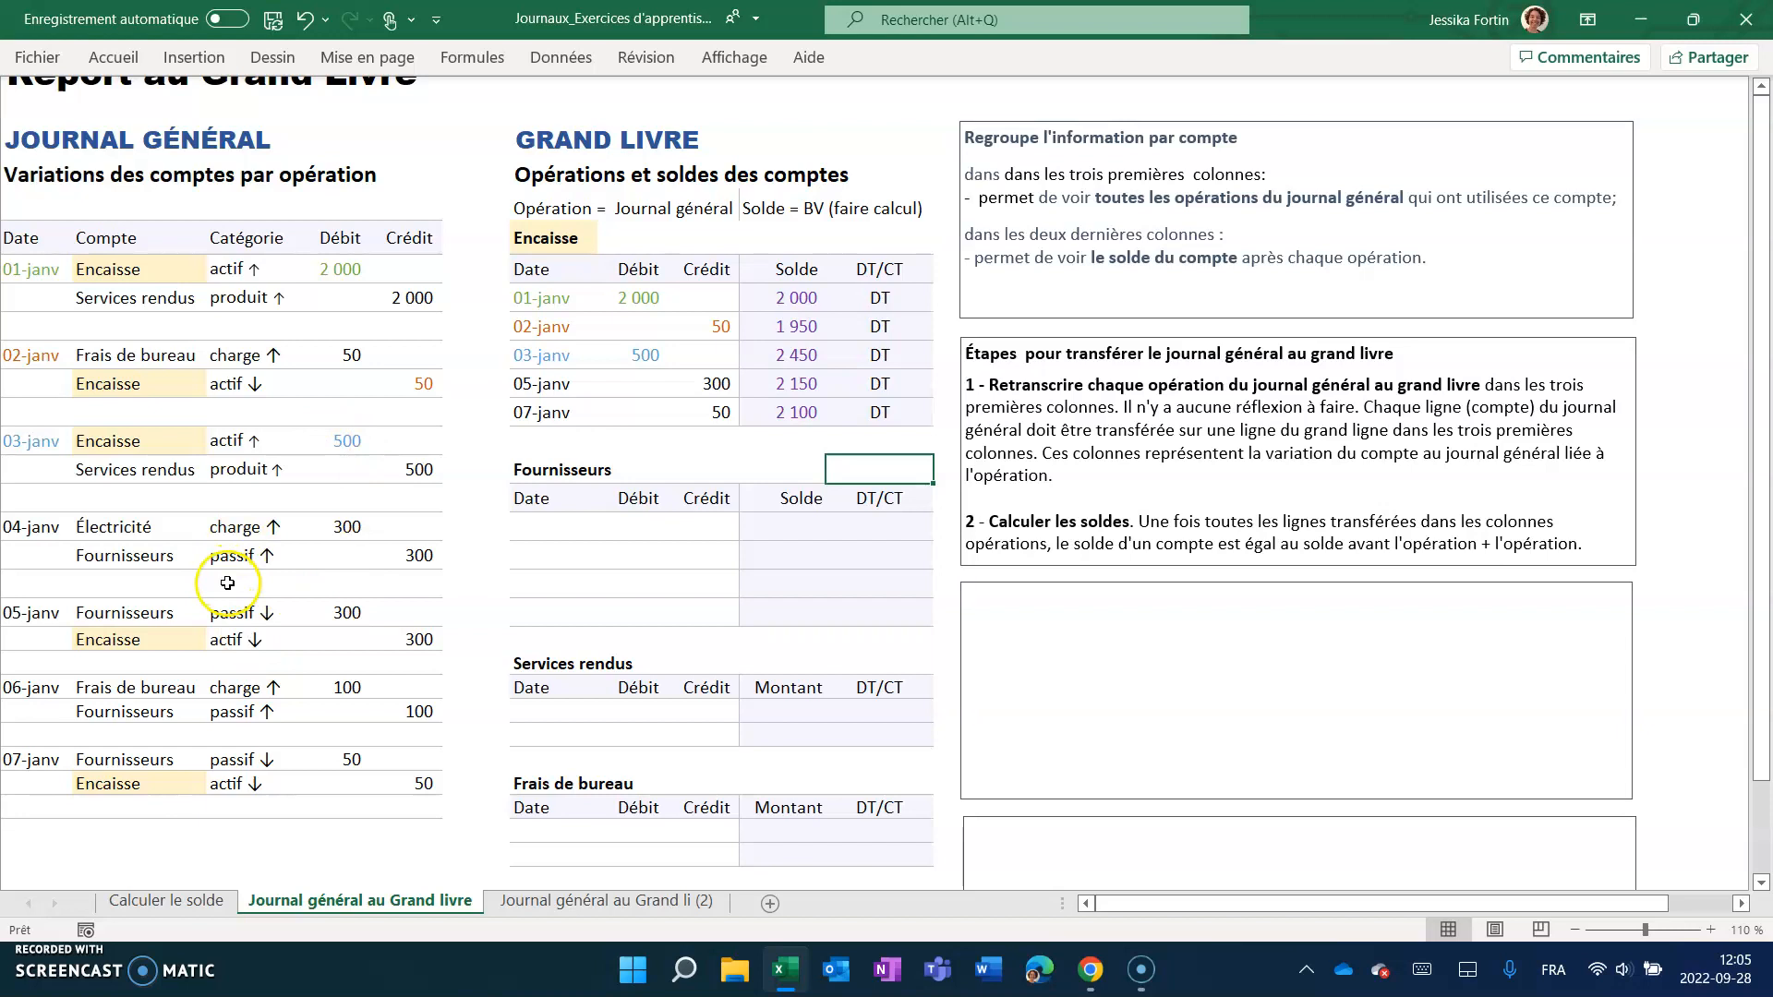
Apply the black font colour to the hidden text in the text box directly below the transfer steps box.
click(1053, 630)
click(1038, 584)
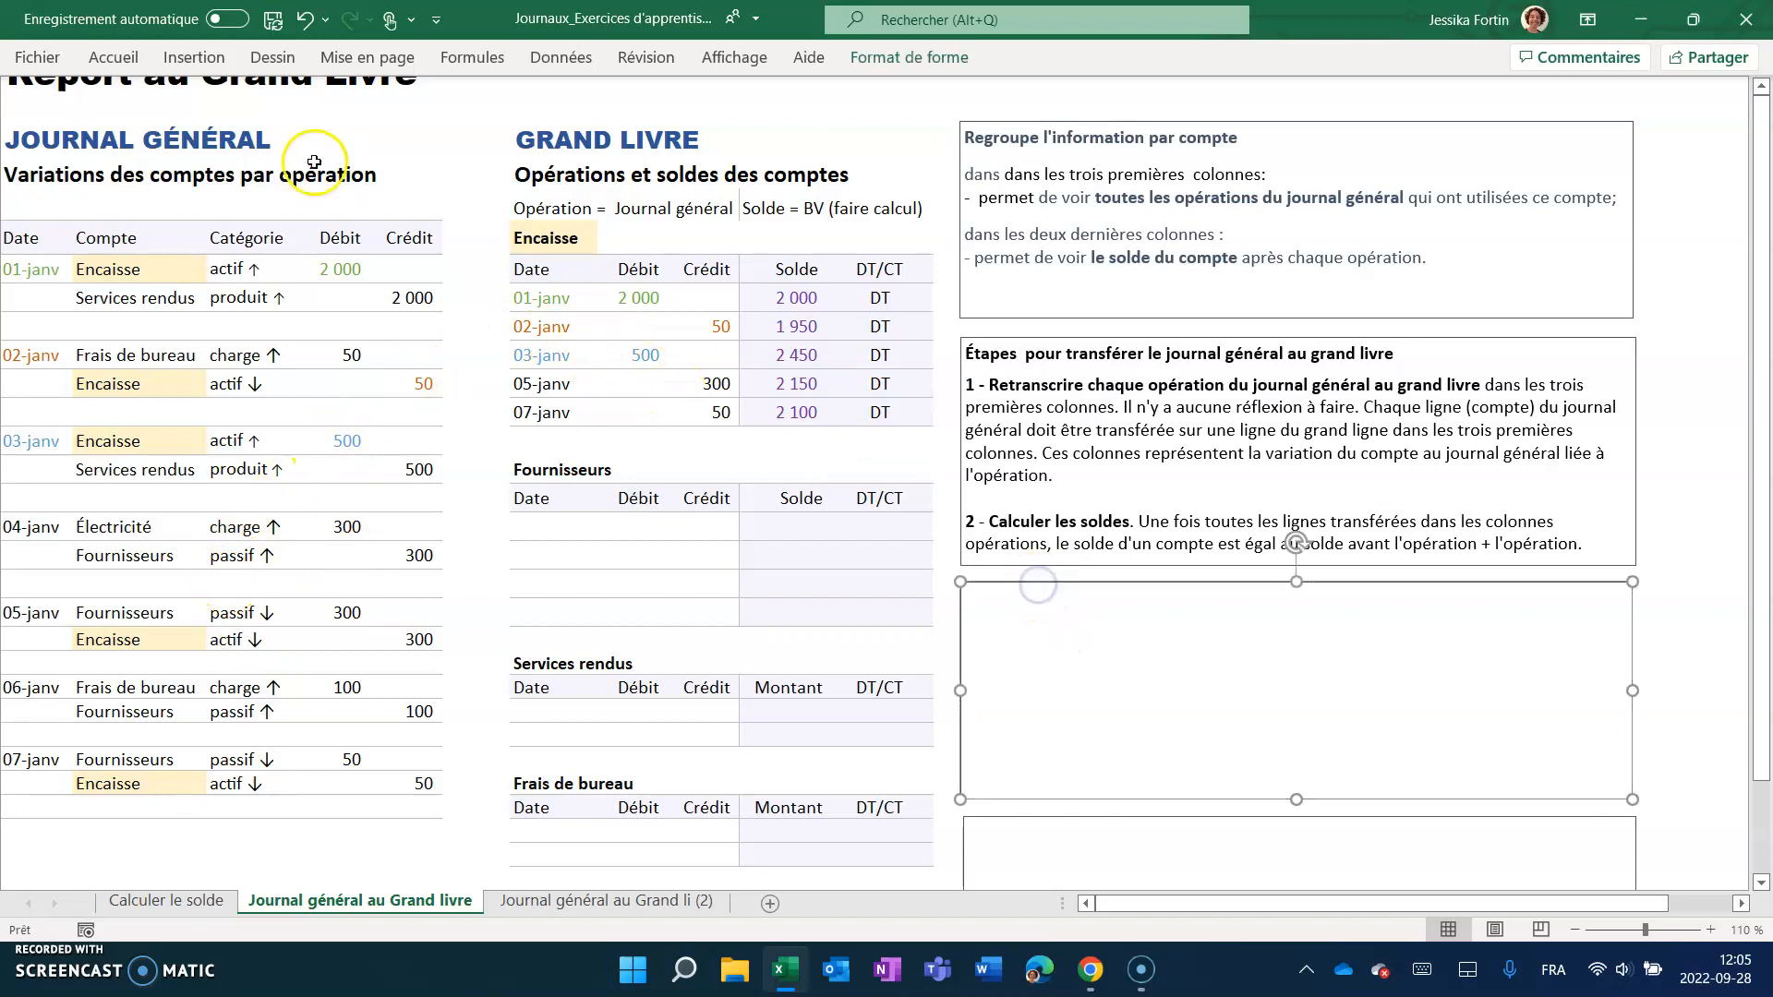
click(128, 59)
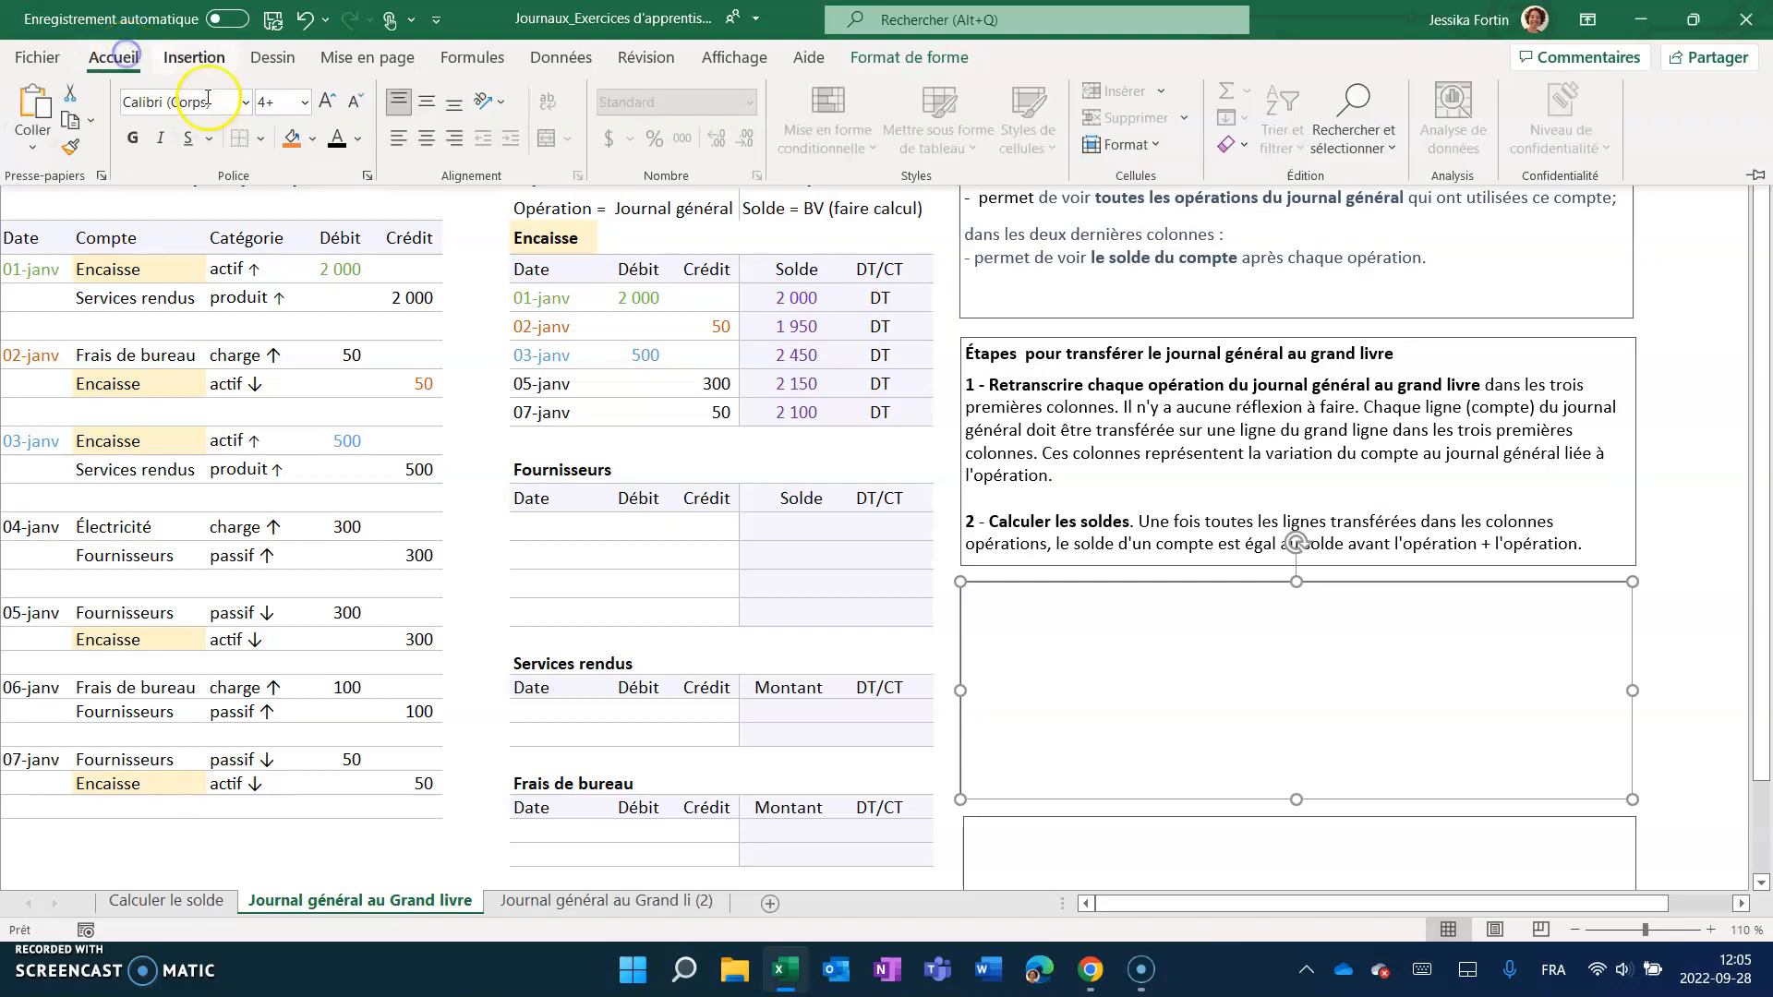
key(ctrl+v)
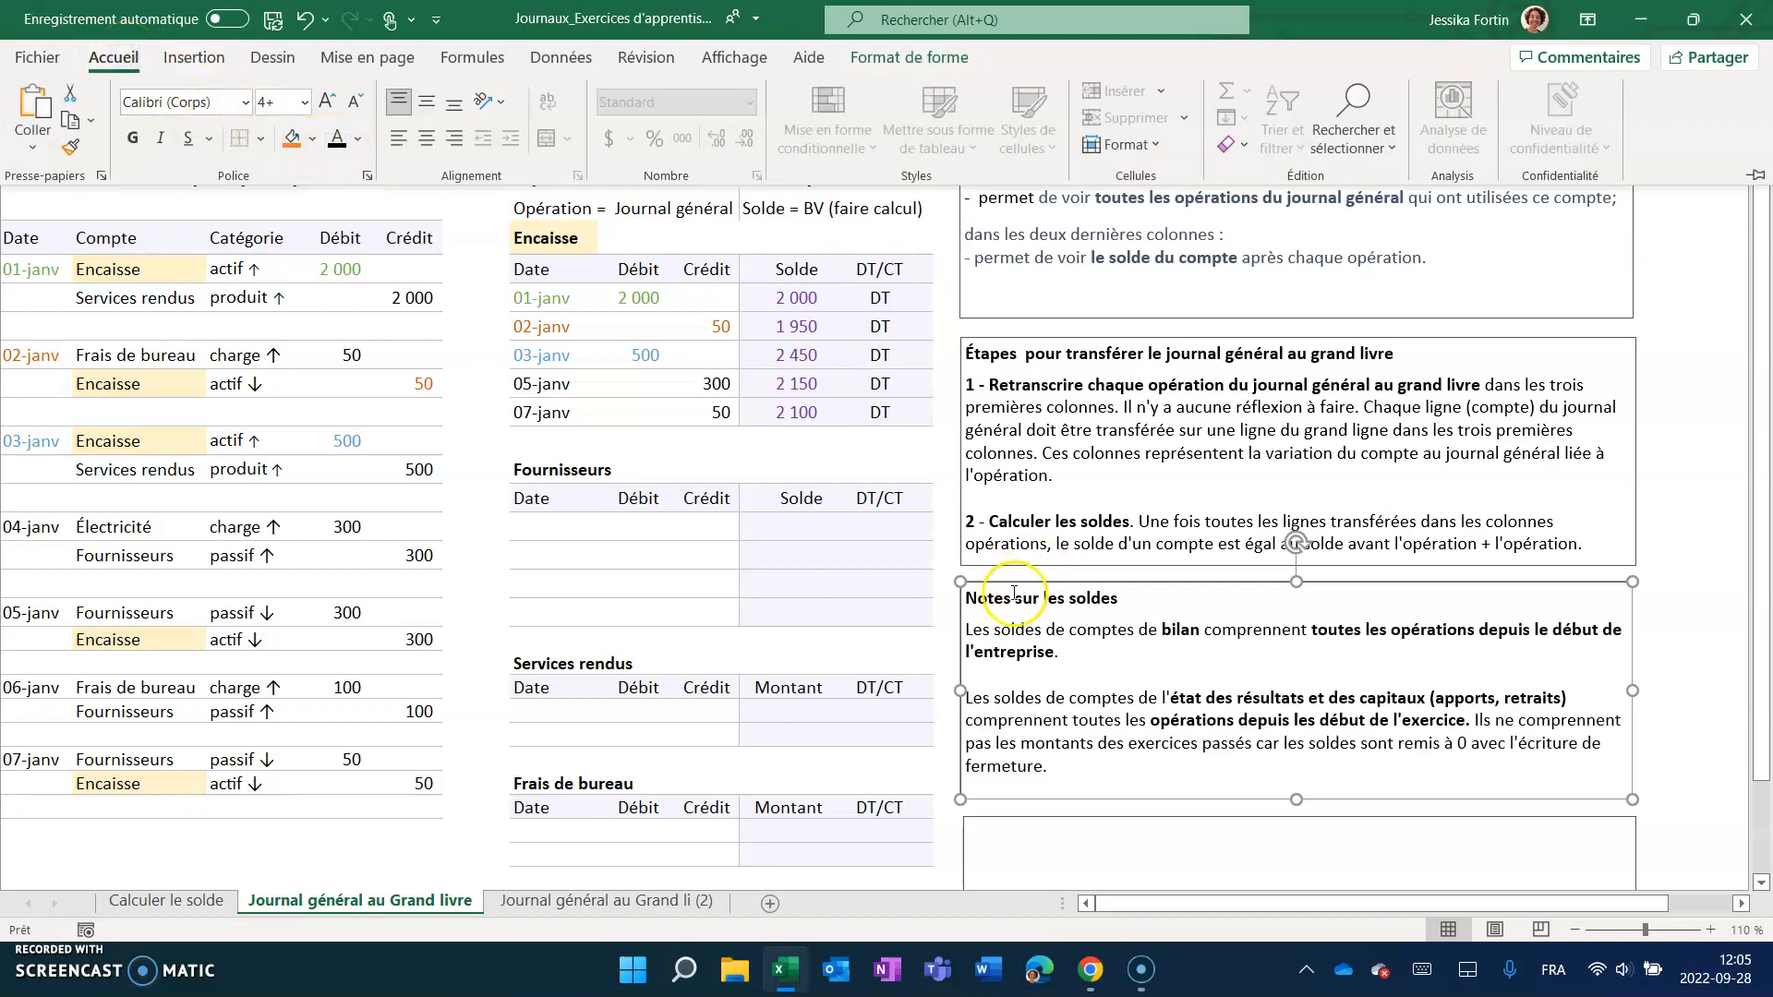
click(1129, 645)
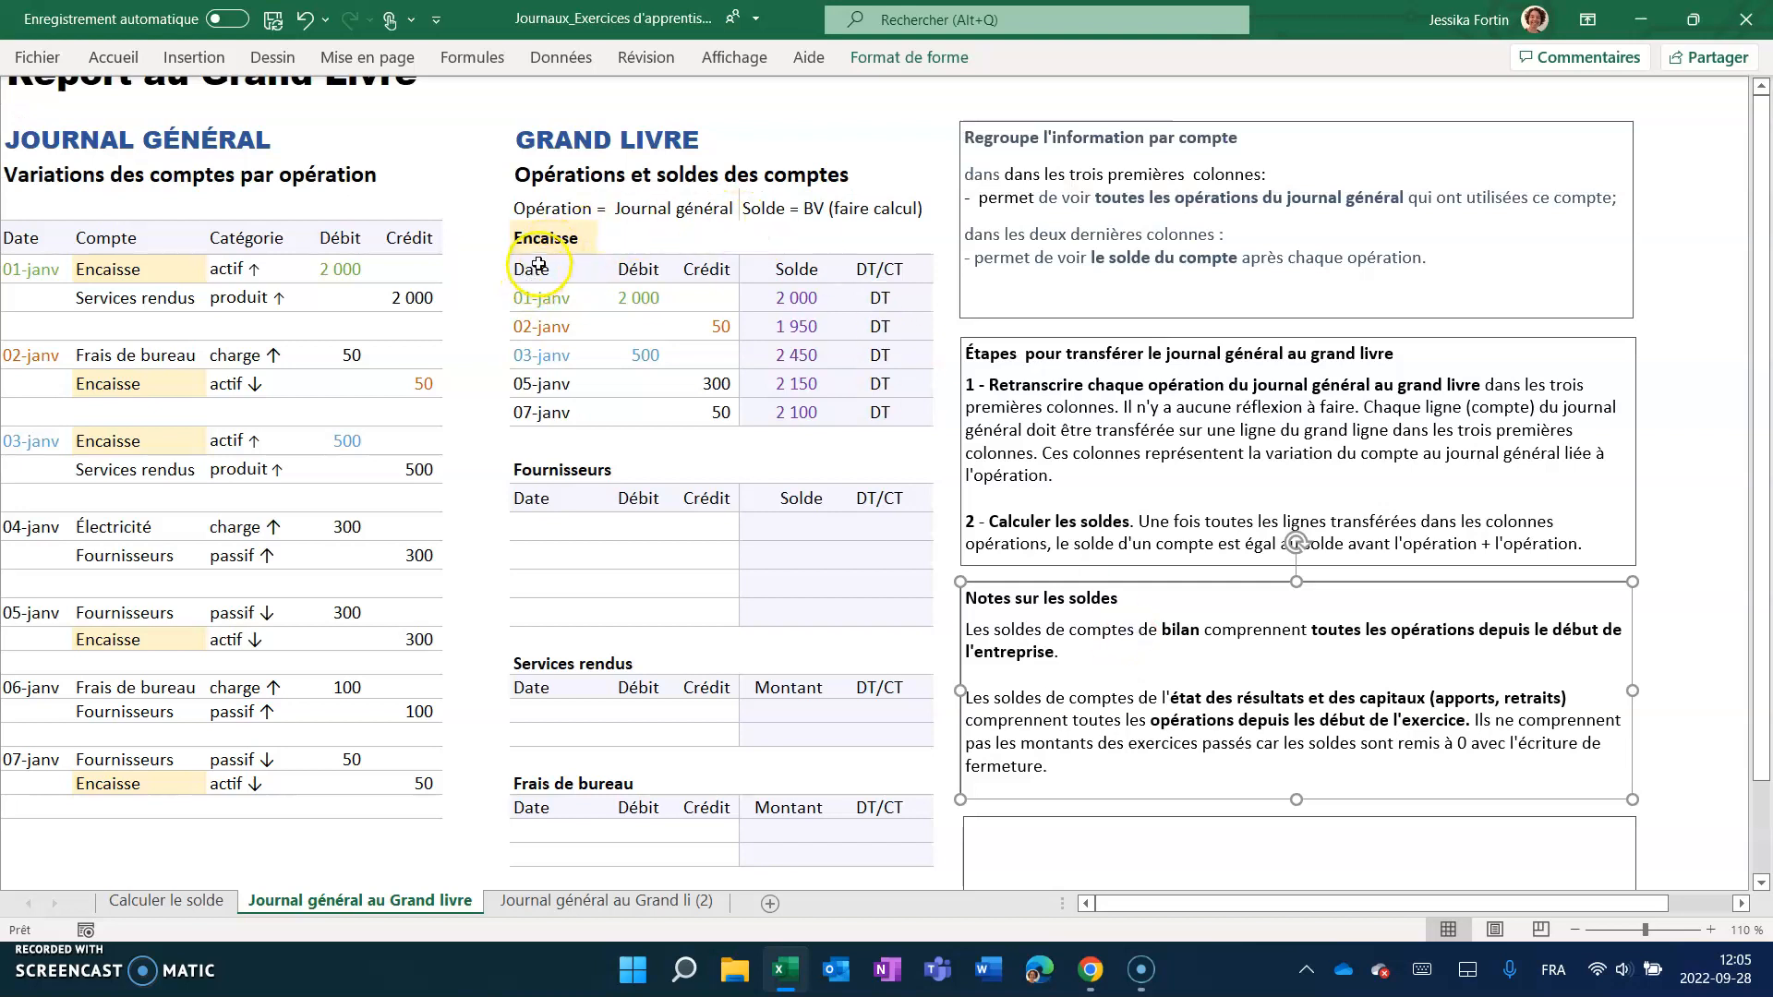
click(563, 470)
click(567, 664)
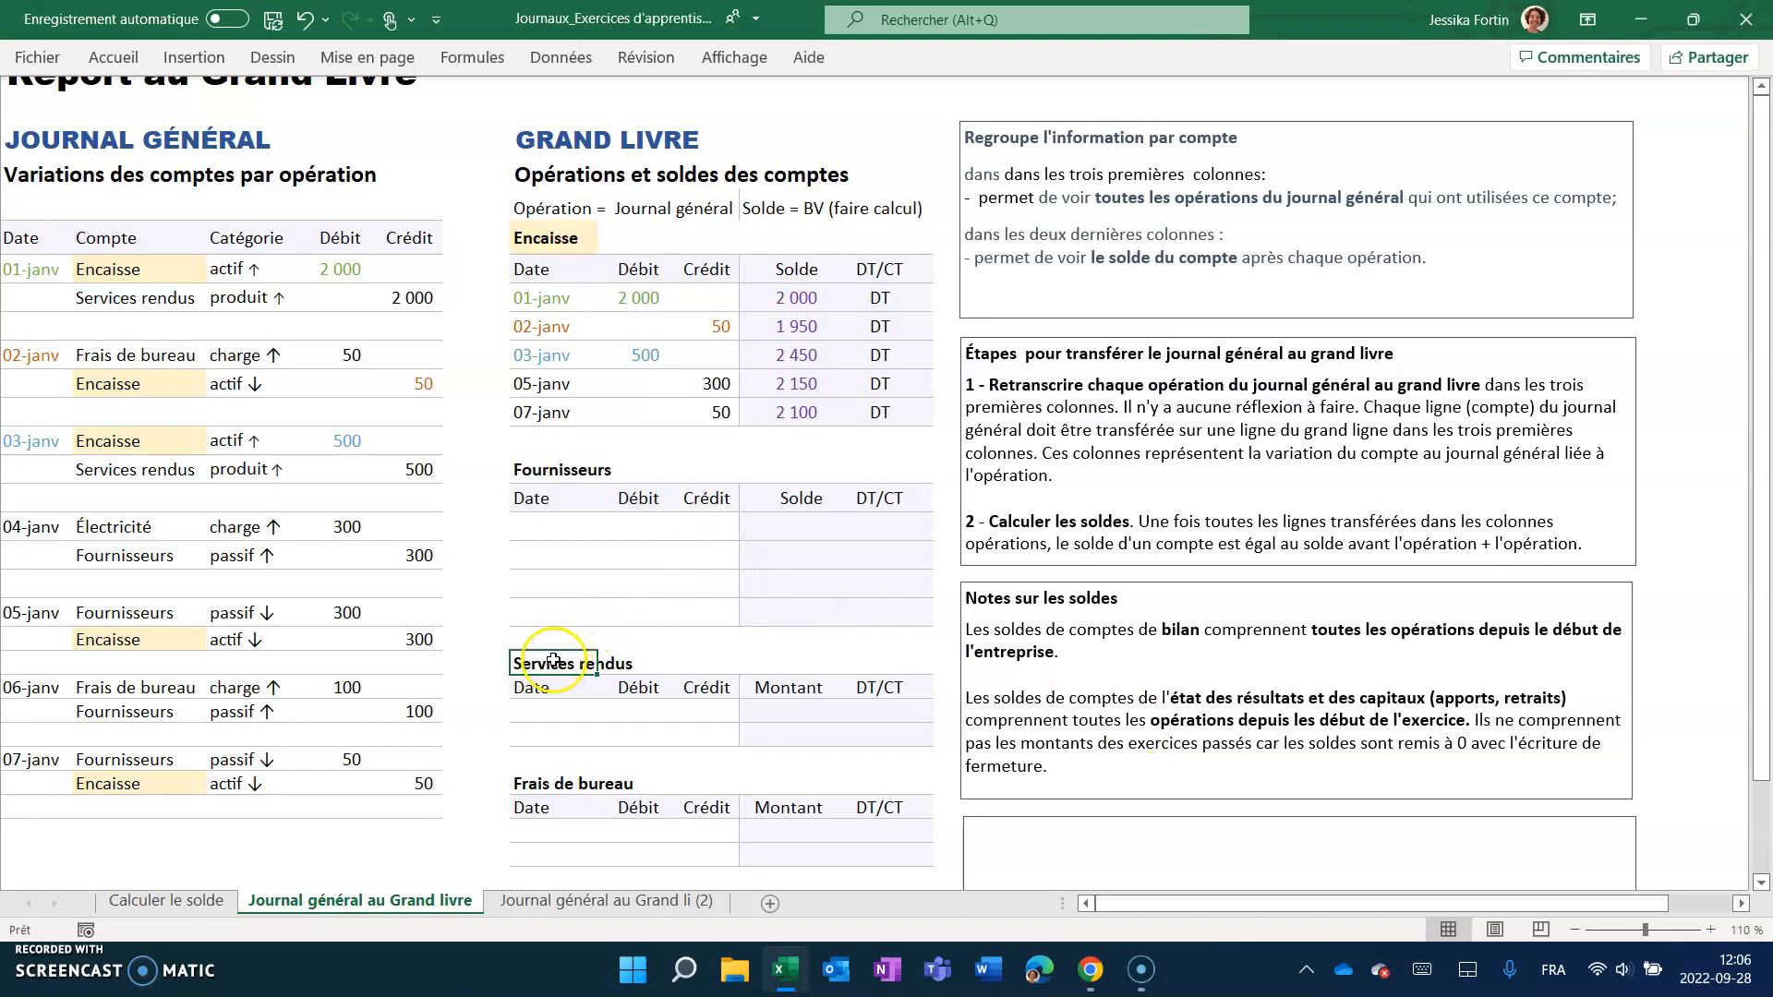
click(552, 783)
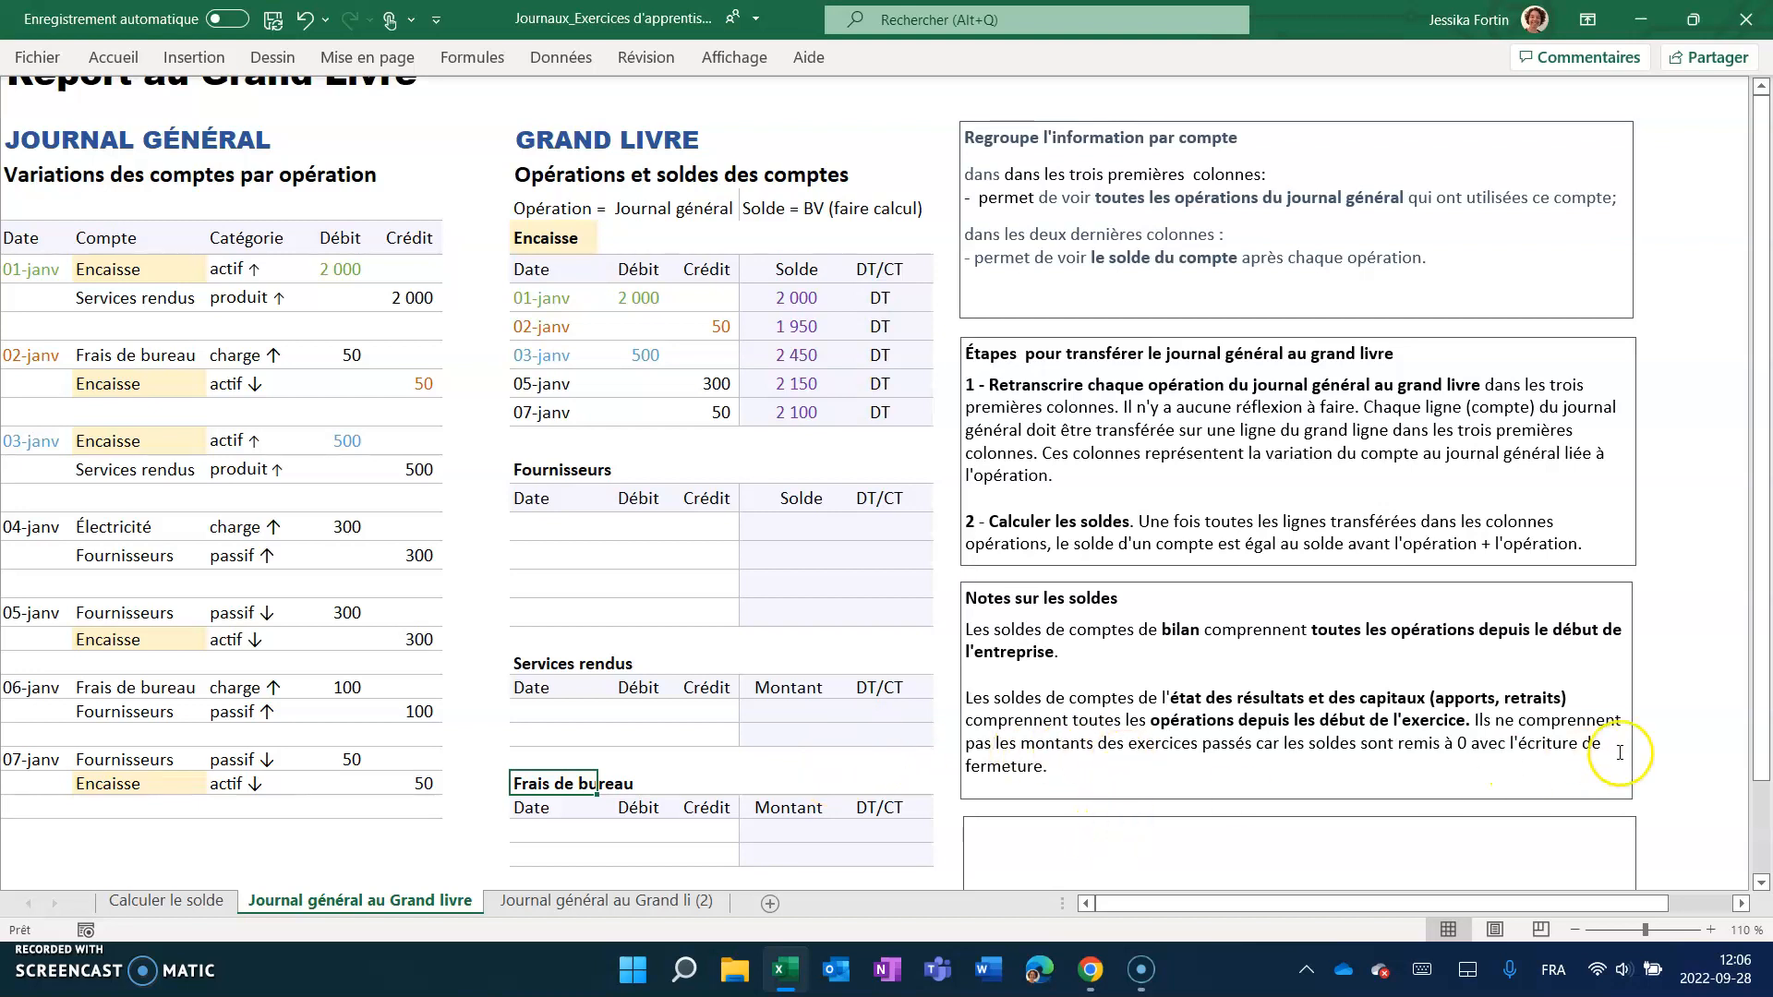
Apply the black font colour to the hidden text in the last text box, below Notes sur les soldes.
drag(1765, 709, 1766, 802)
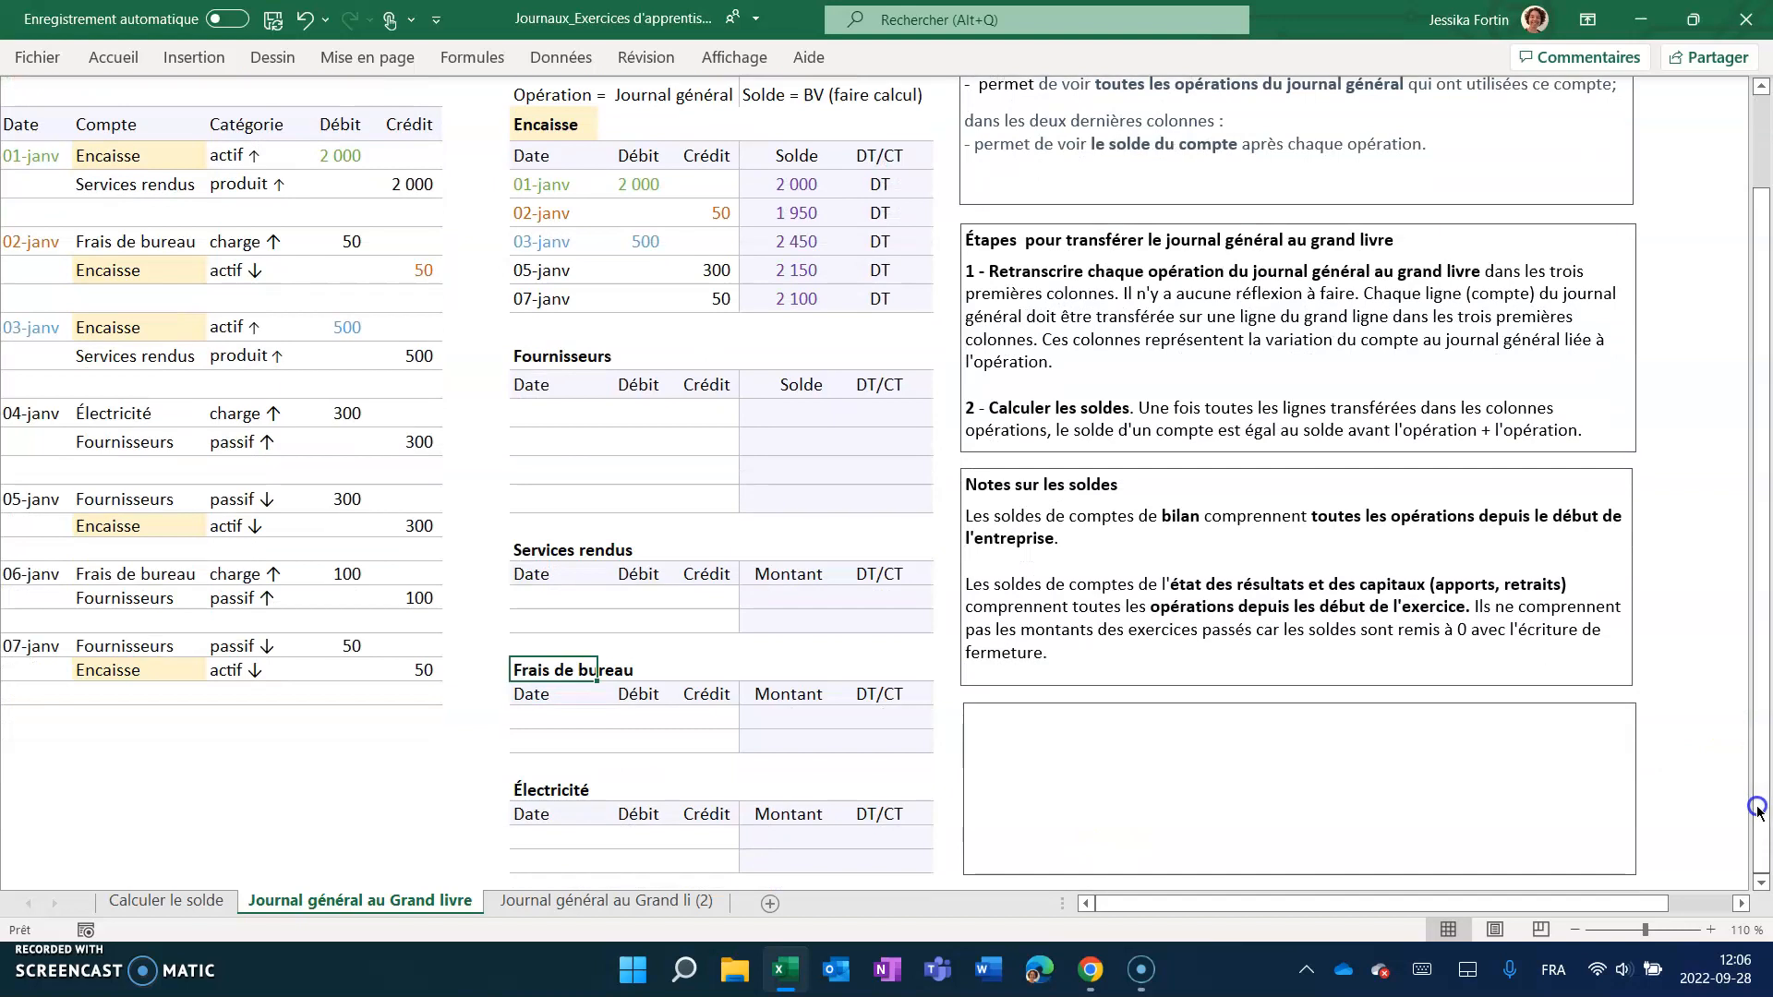
click(1608, 800)
click(1539, 703)
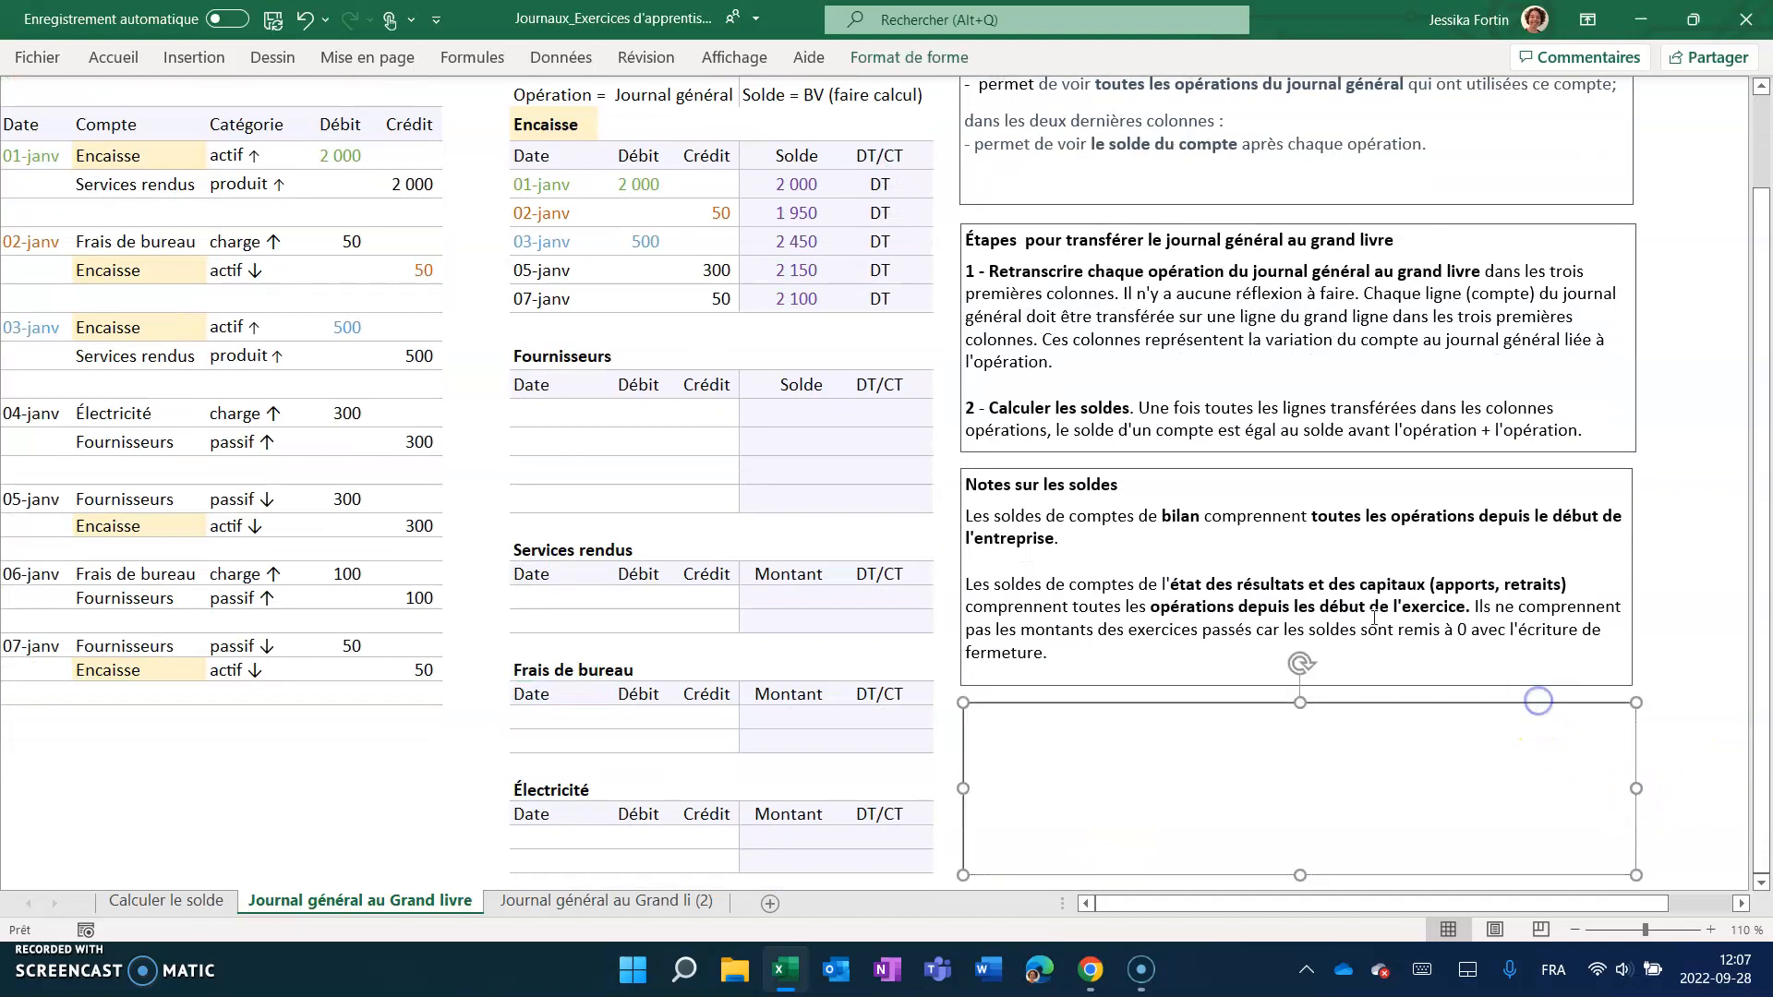
click(119, 61)
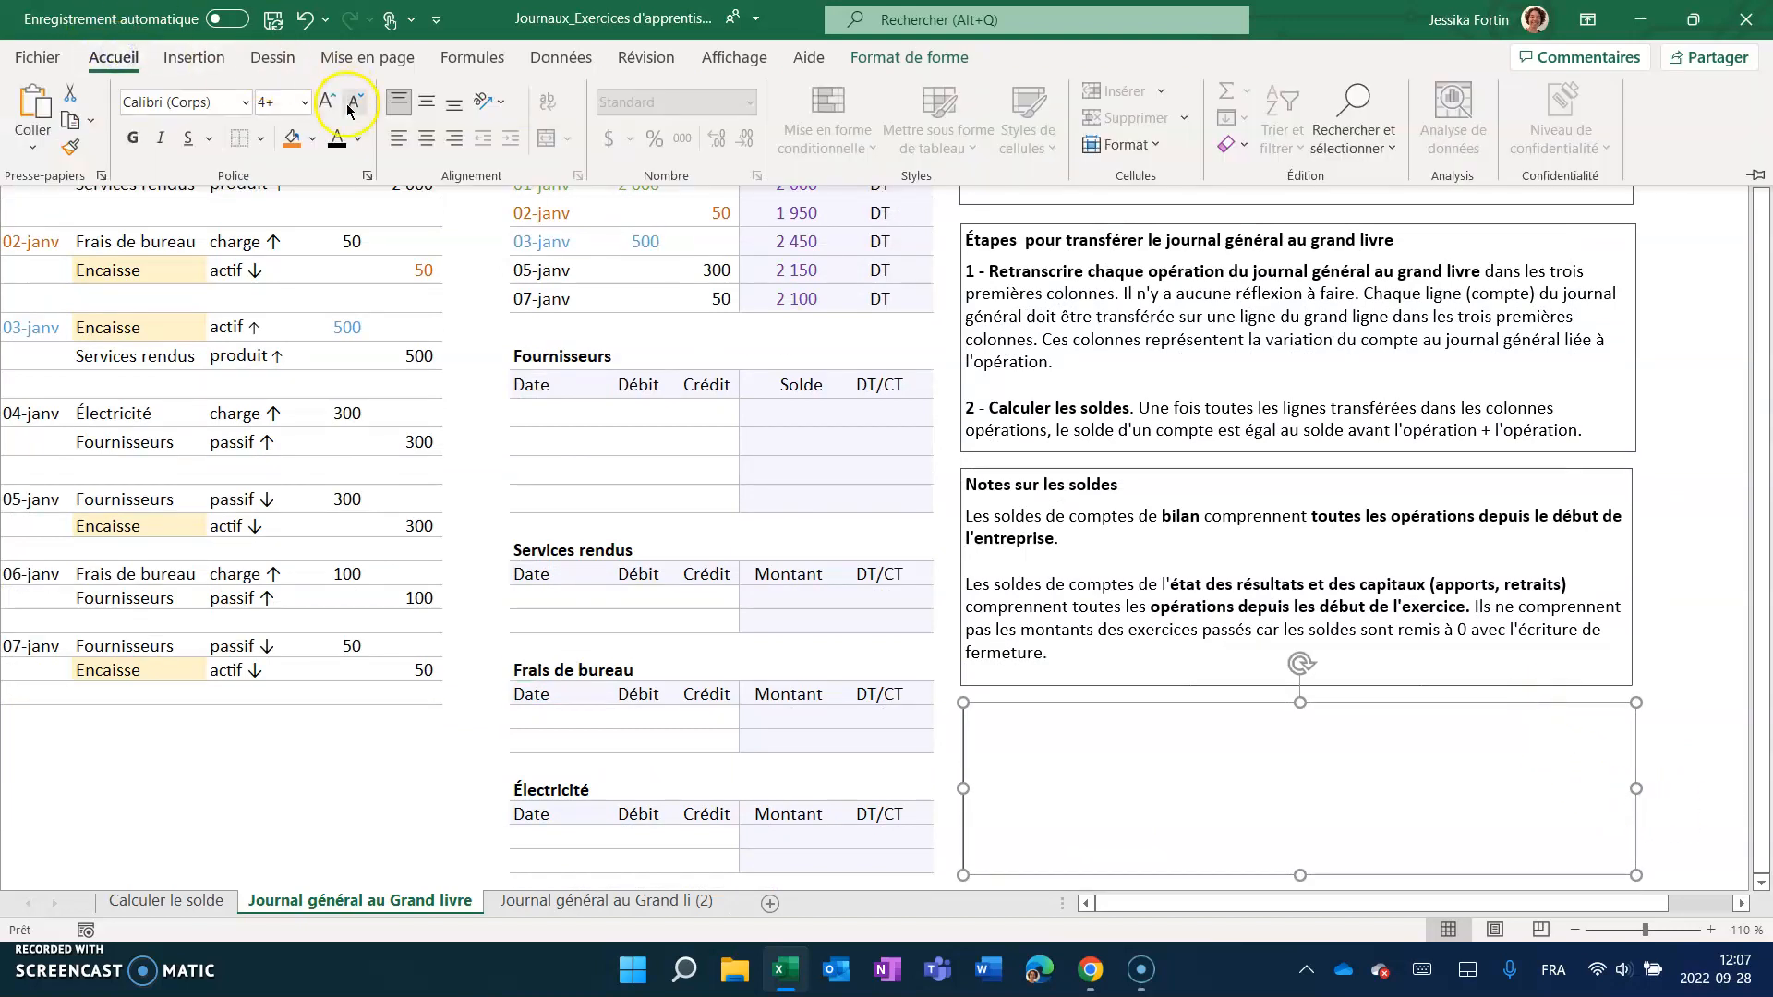
click(343, 140)
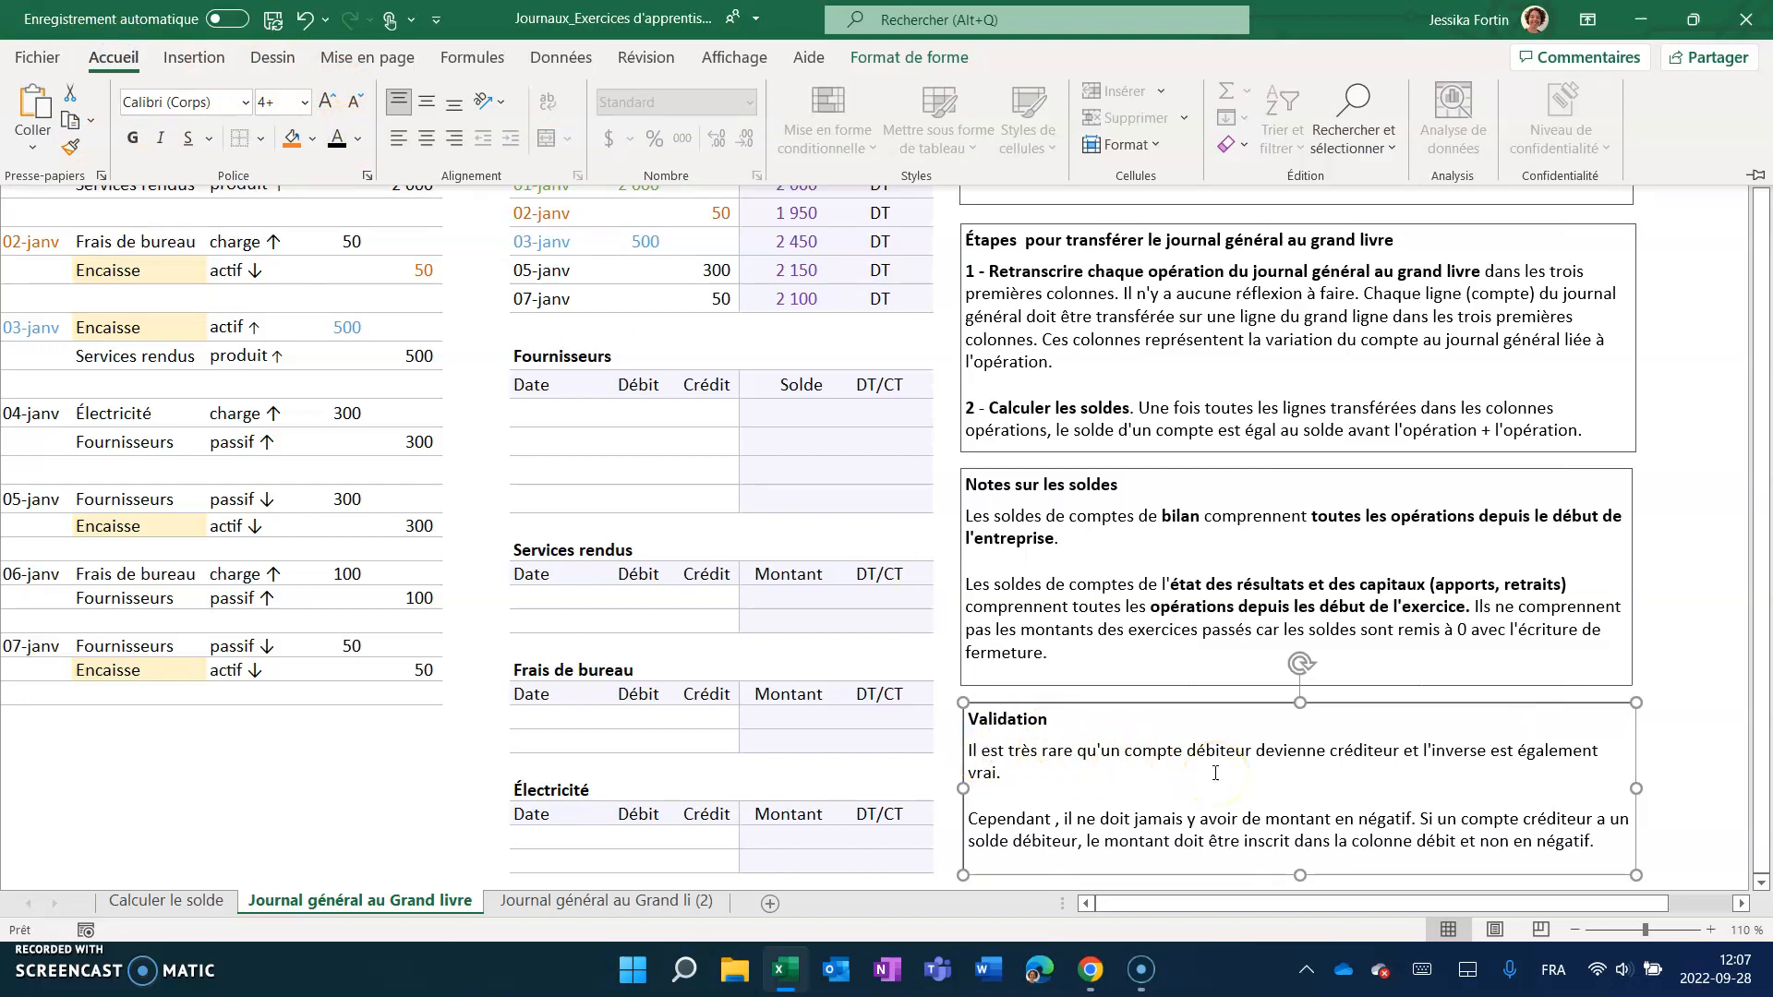
click(723, 652)
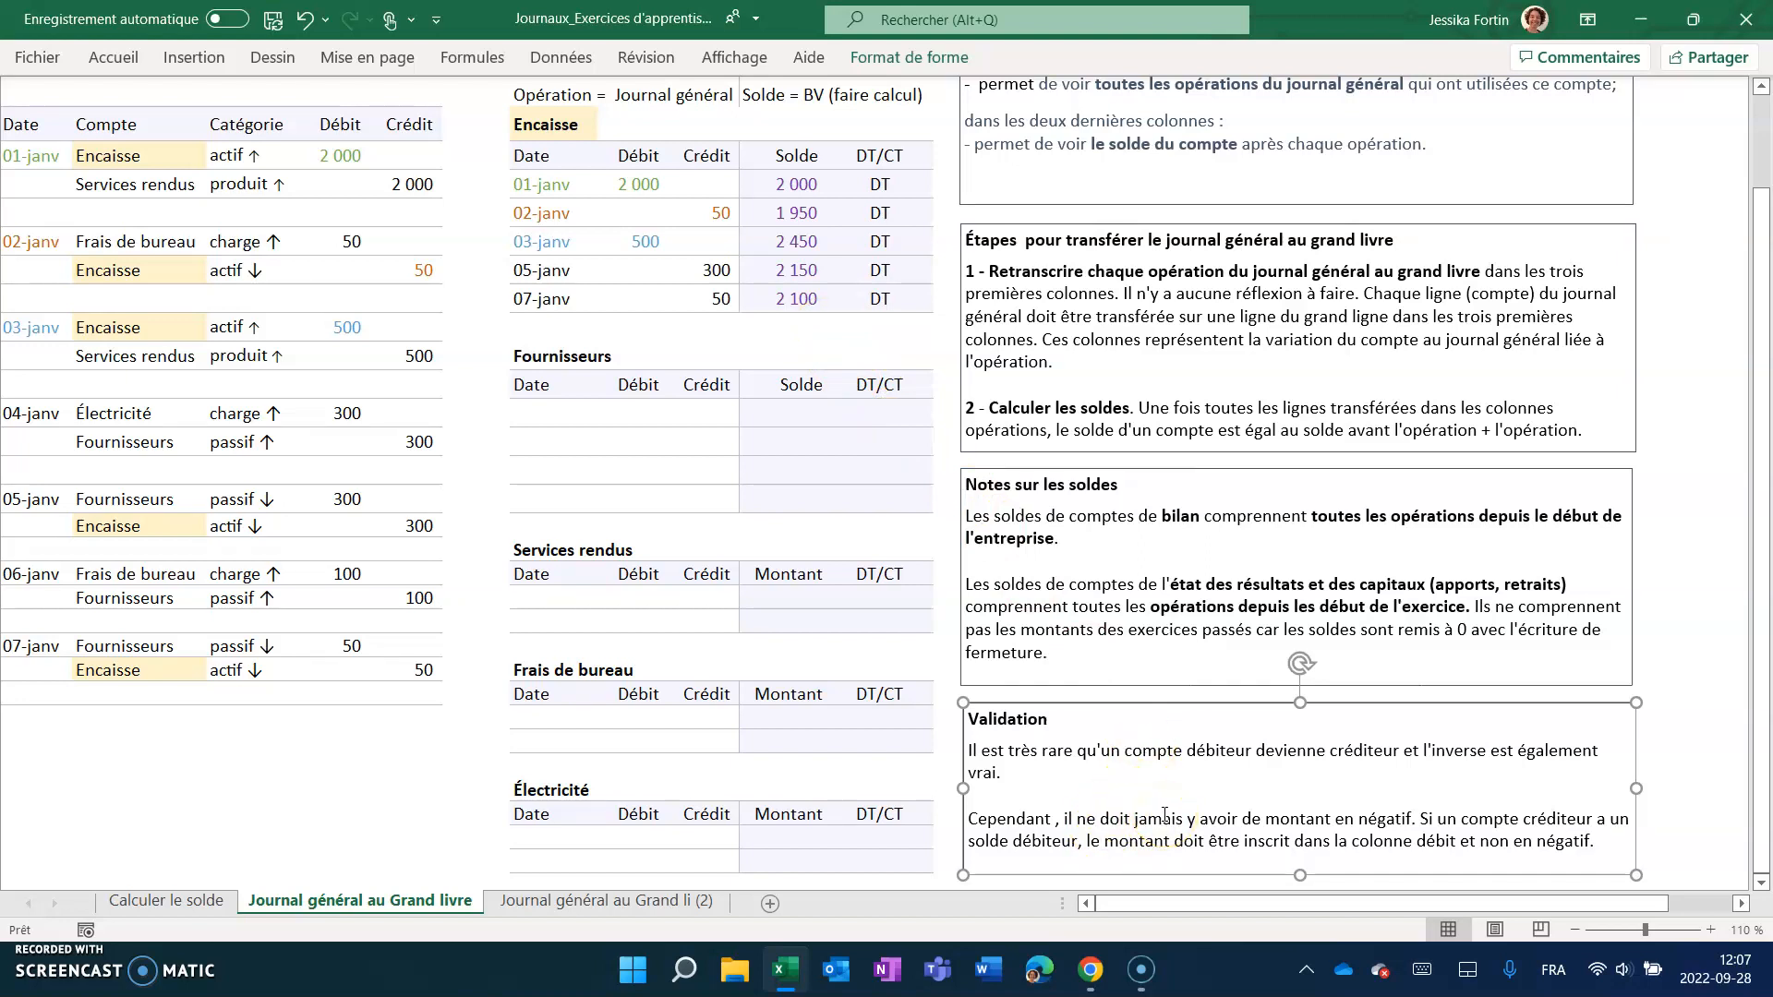
Enter an example balance of 100 with CT in the row beneath the 07-janv Encaisse entry.
click(788, 329)
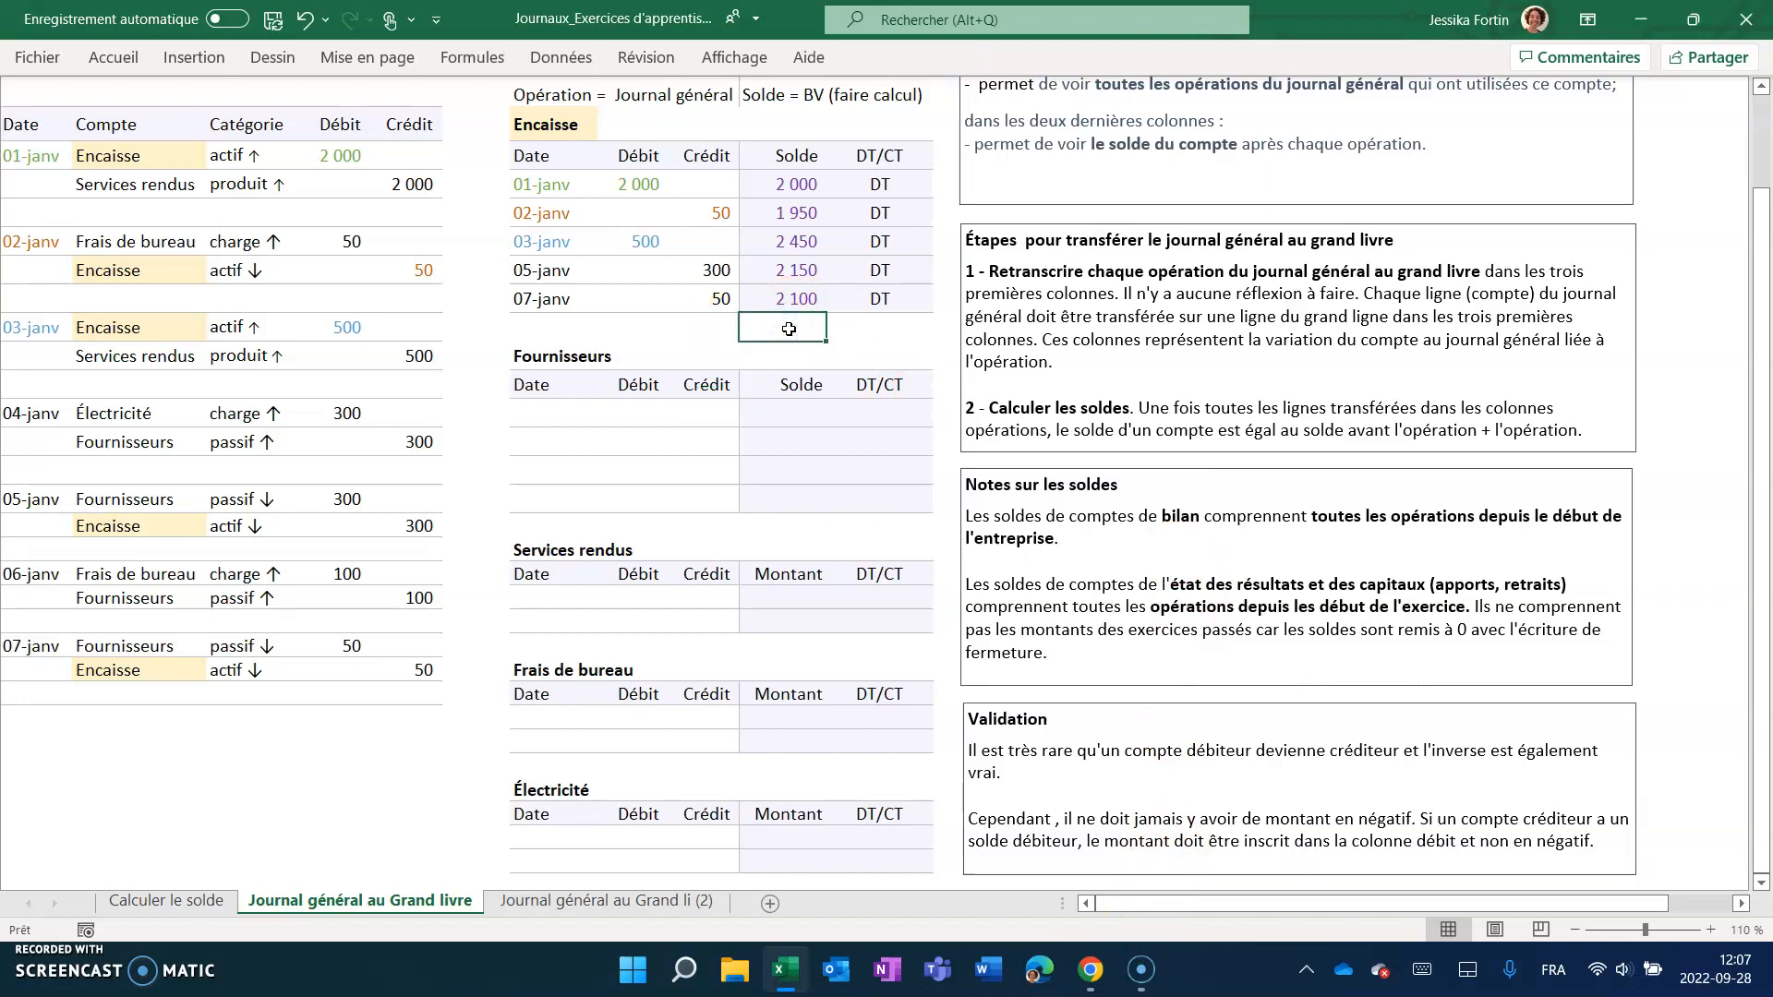
text(=)
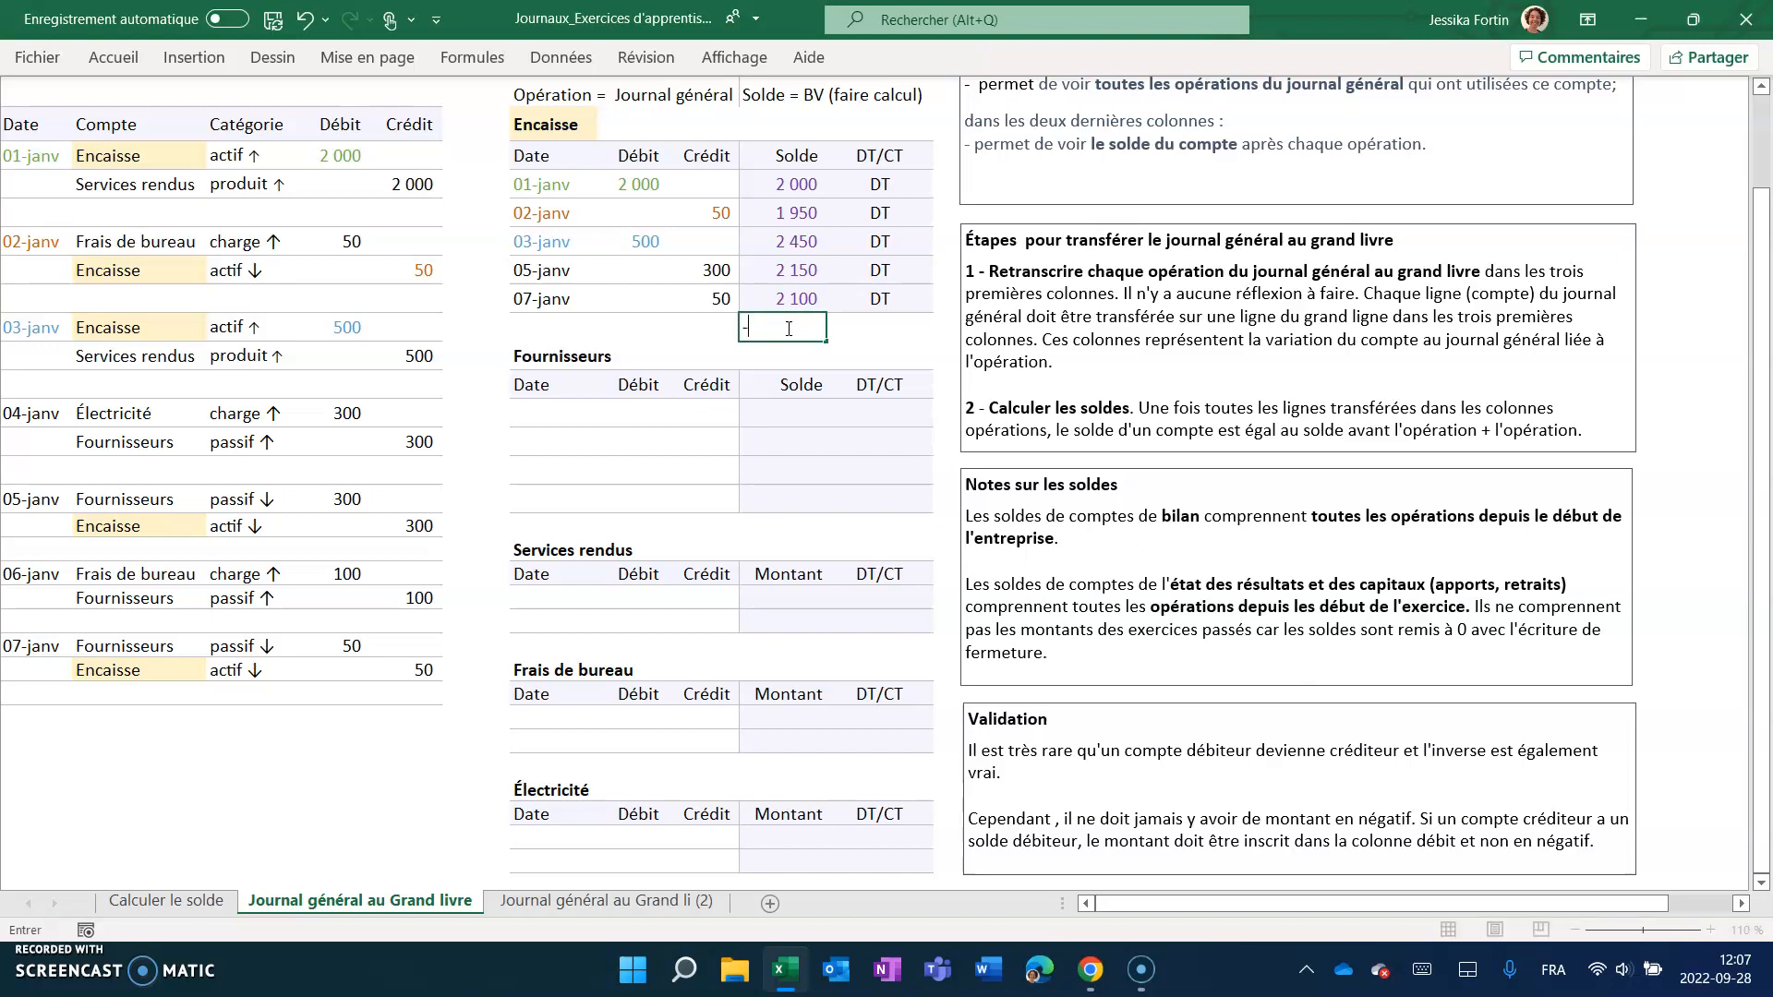
text(00)
key(Tab)
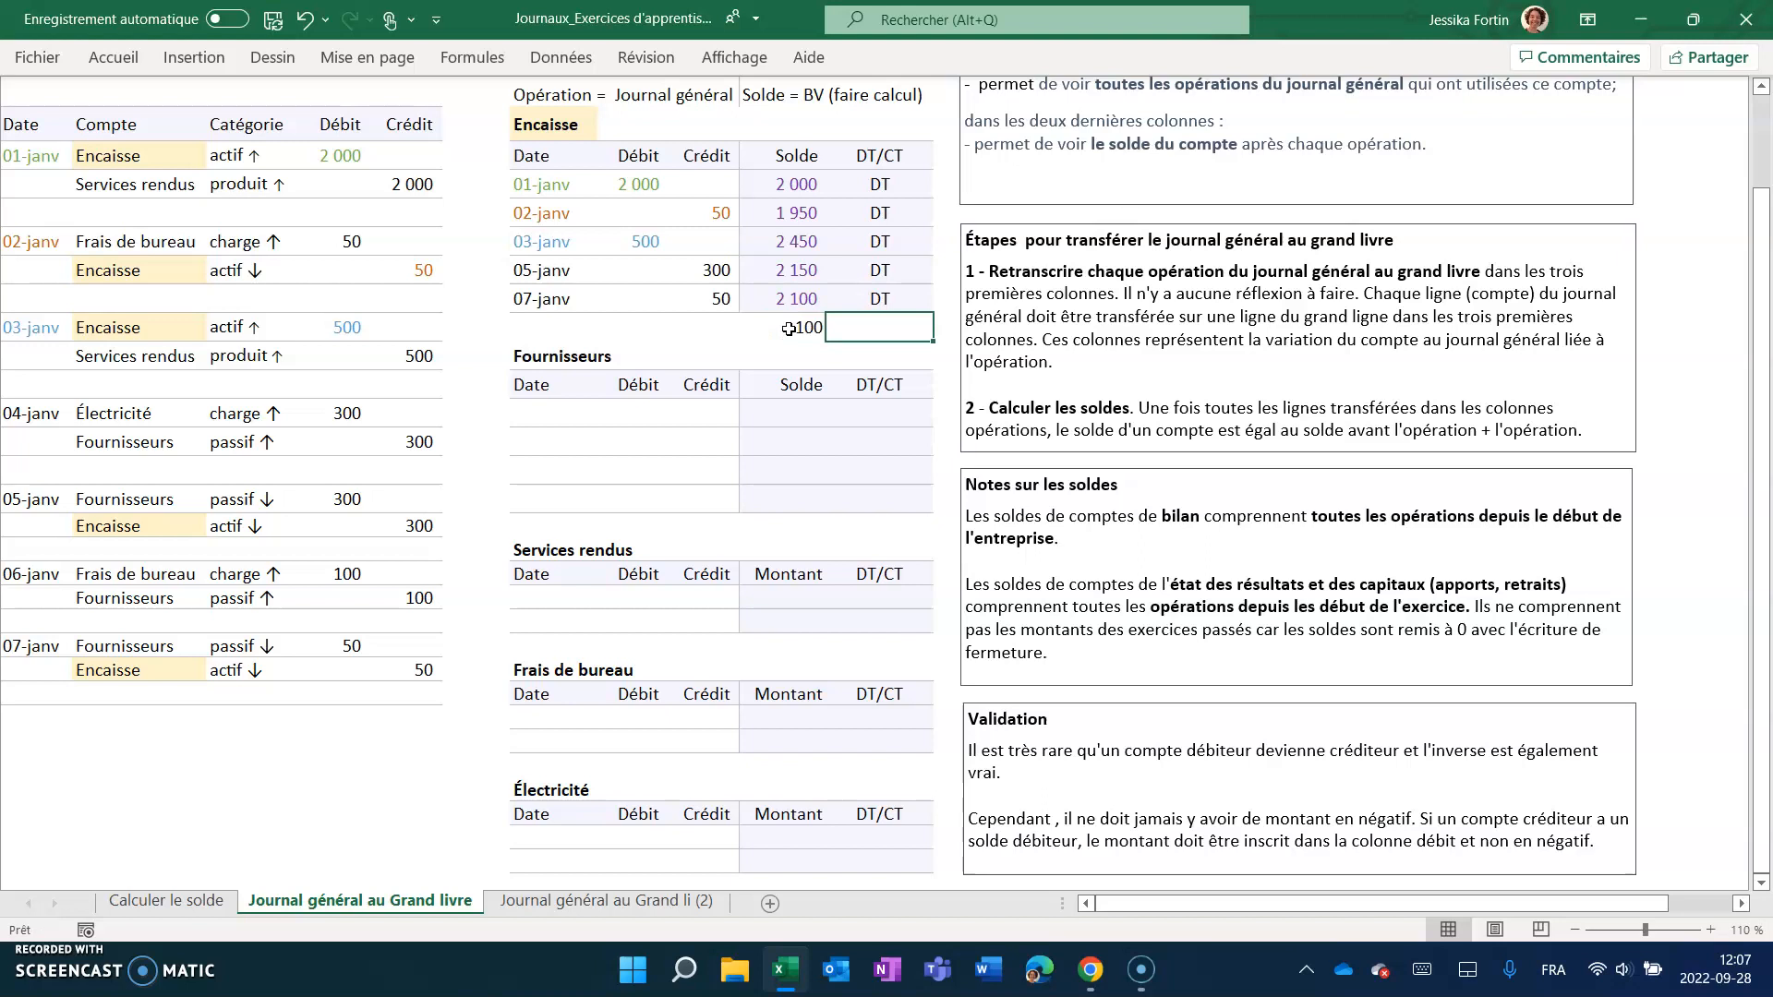
text(CT)
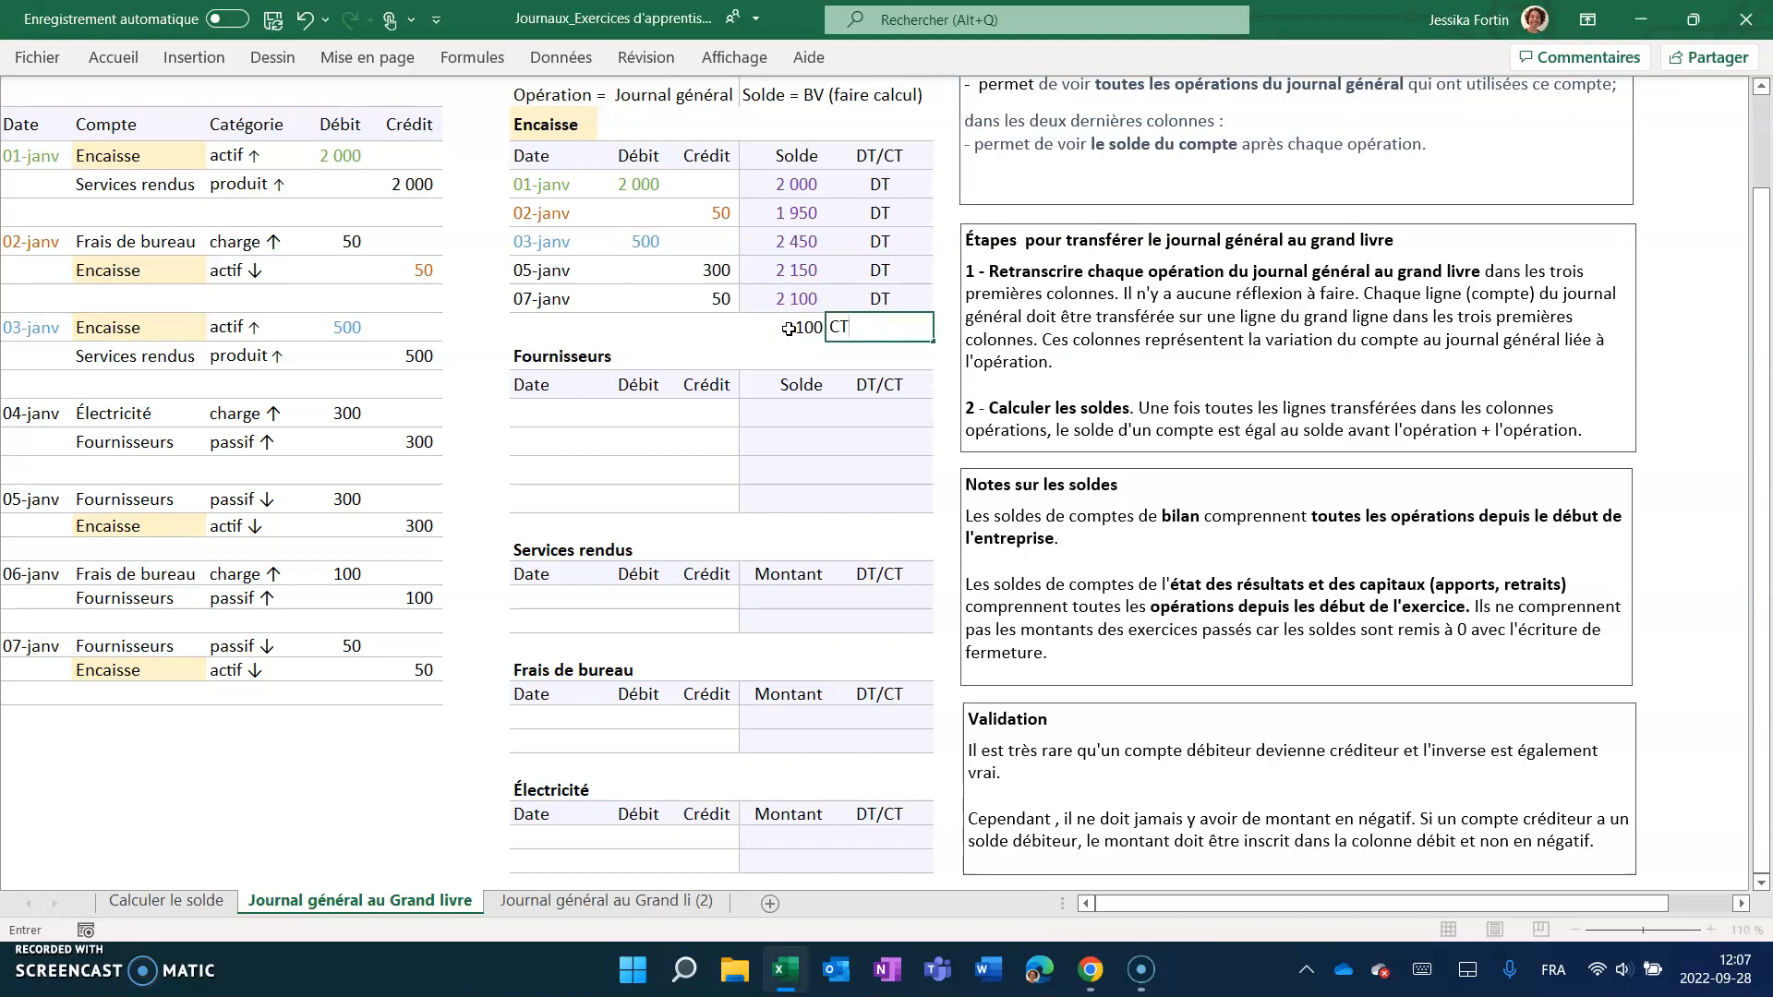
key(Return)
Clear the example 100 and CT entries beneath the Encaisse ledger.
click(788, 329)
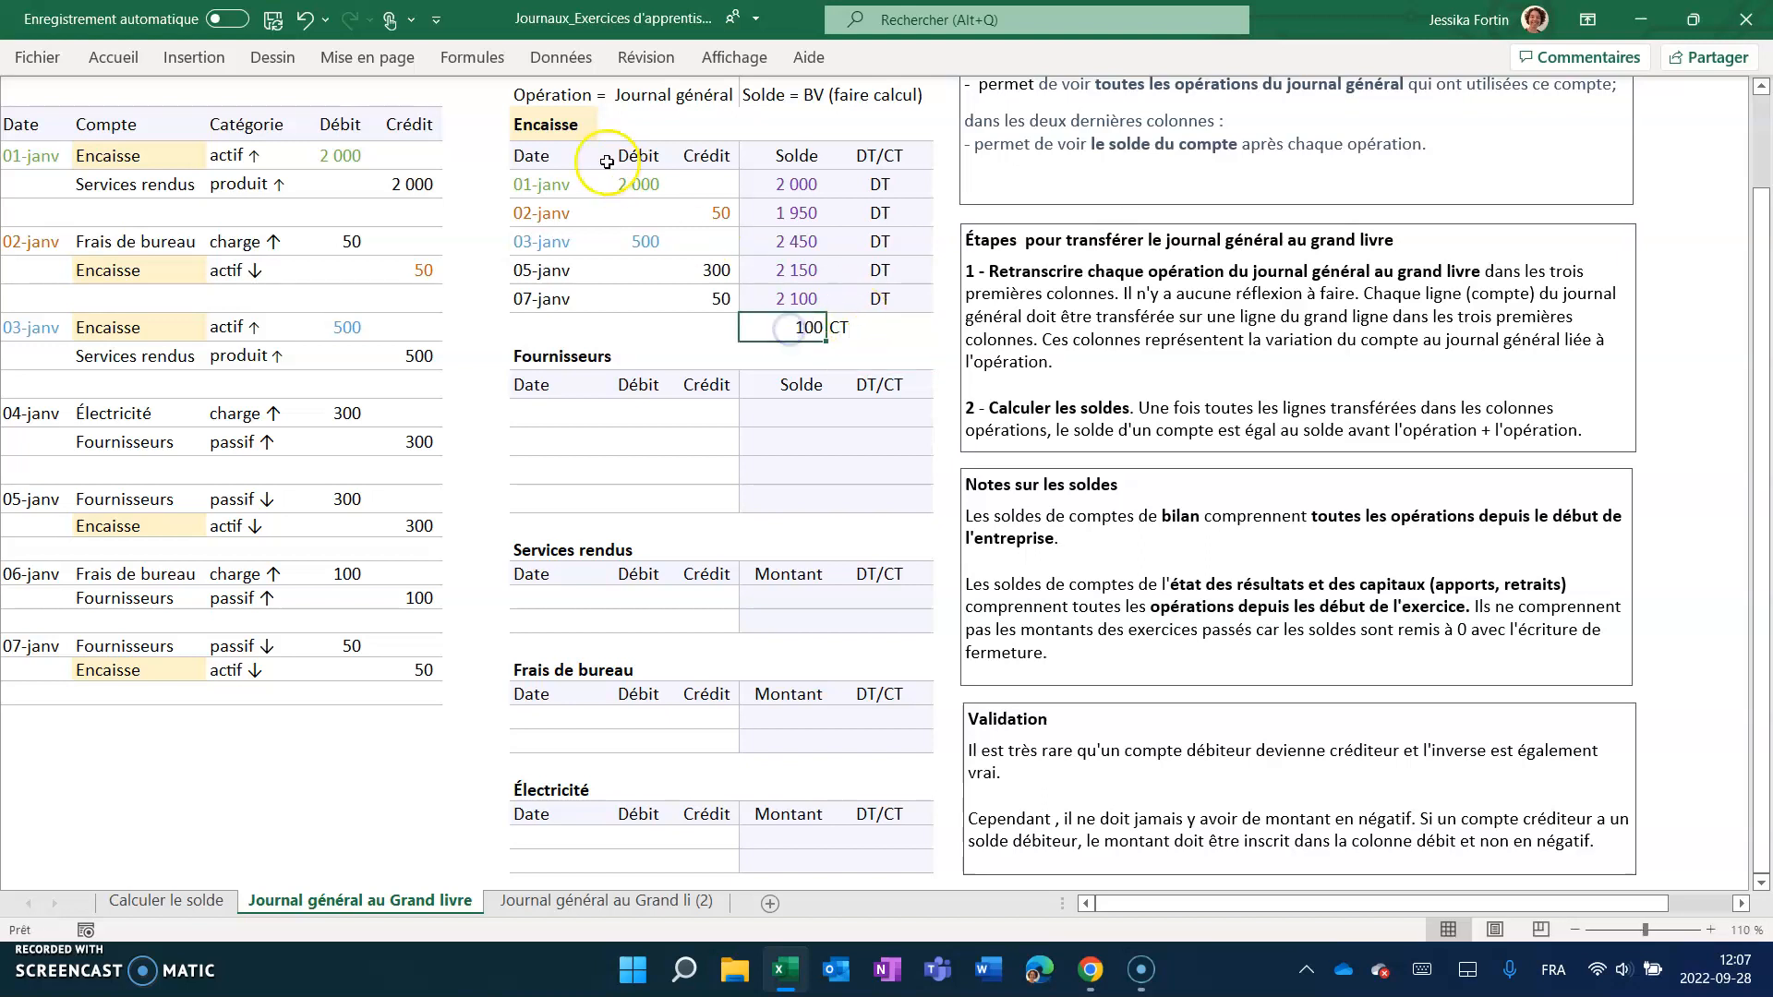
drag(805, 329, 903, 328)
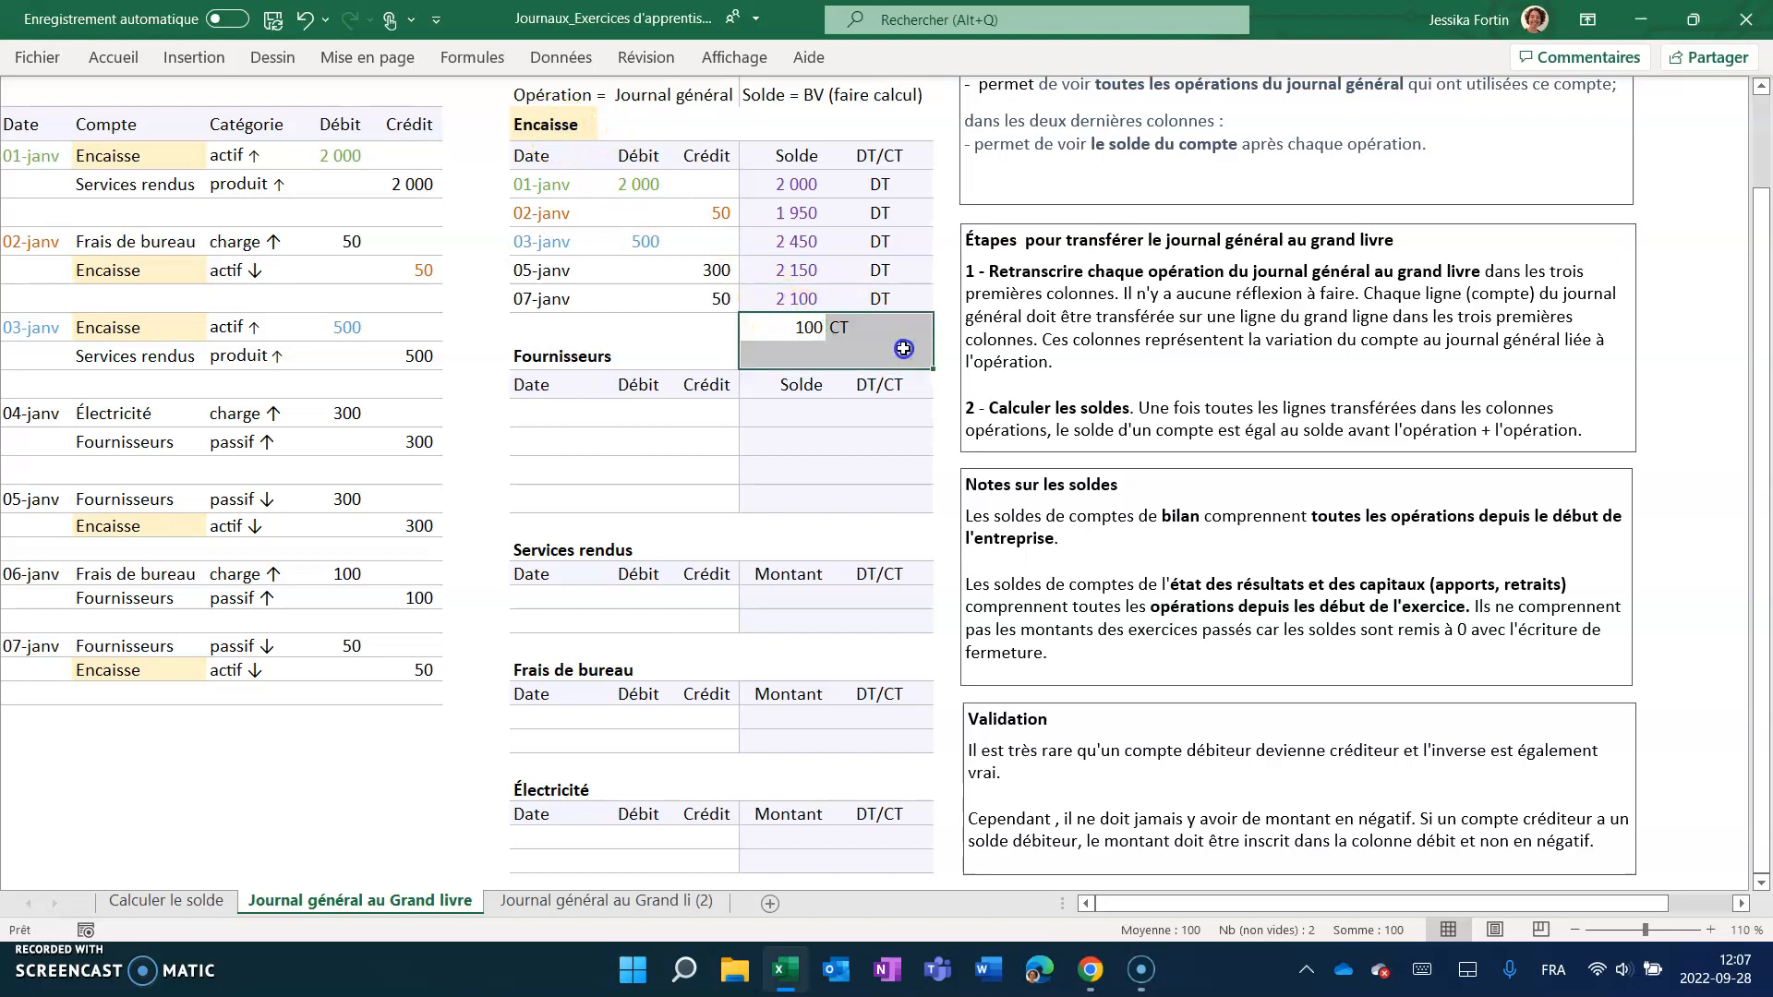
key(Delete)
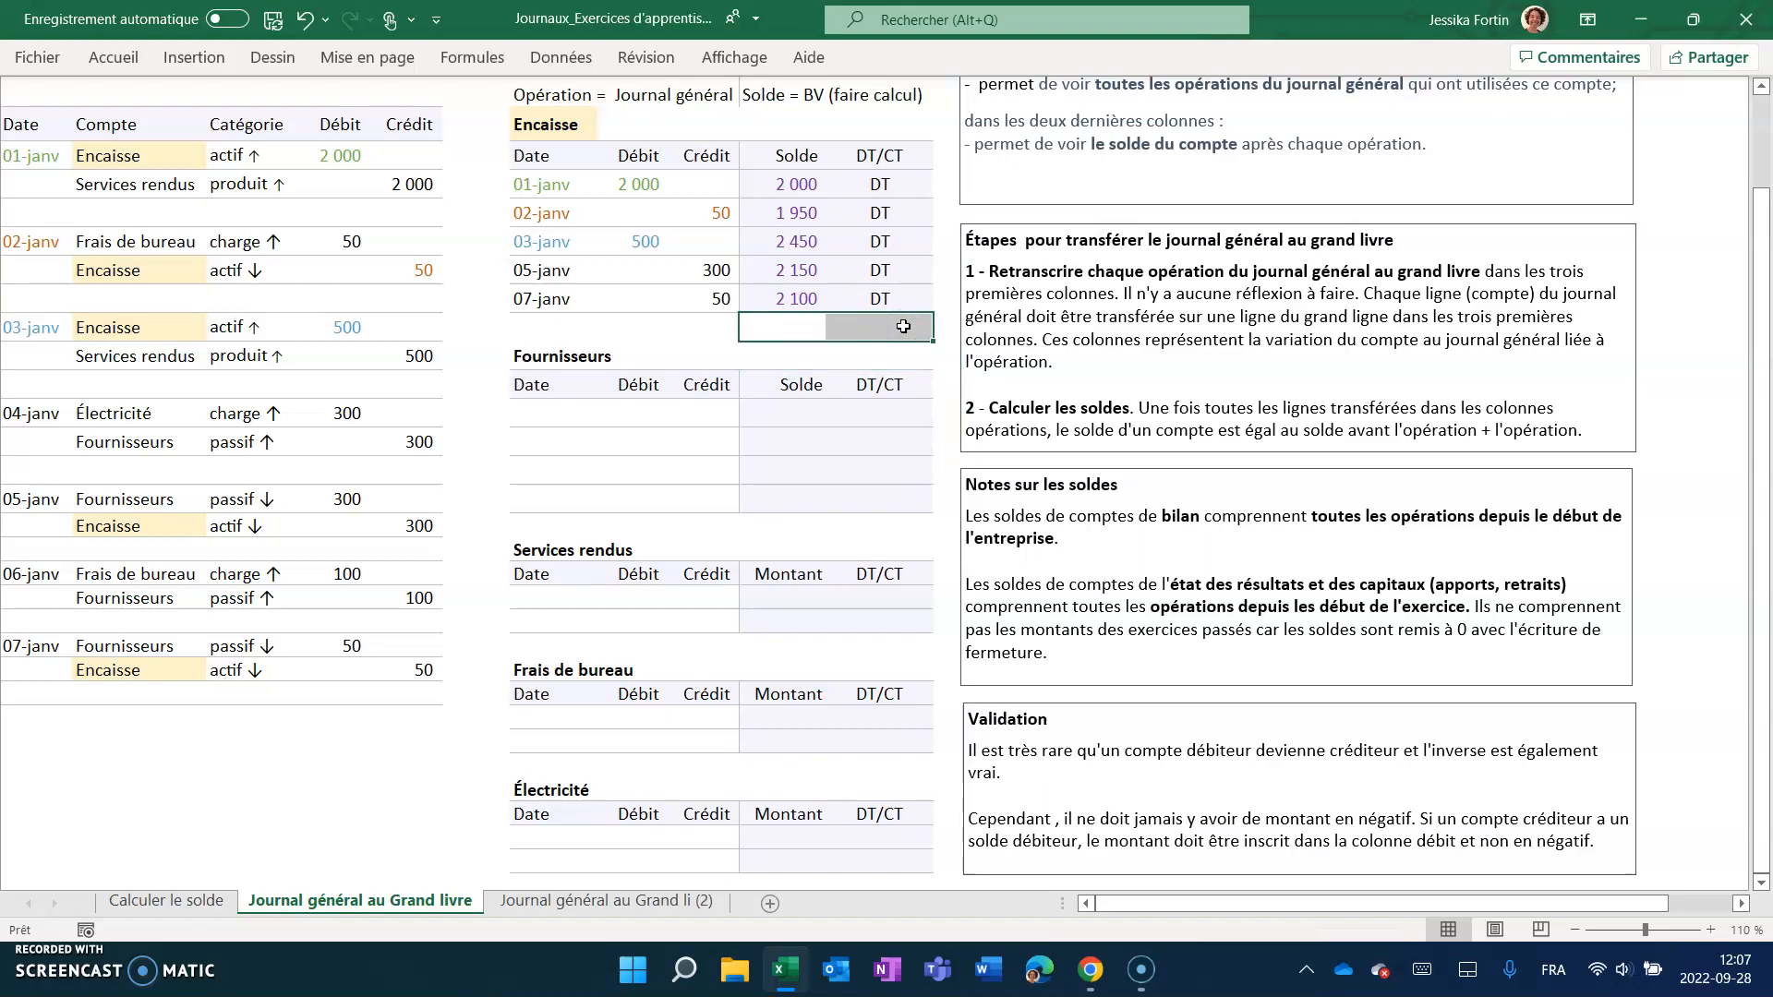
Link the first Date cell of the Fournisseurs ledger to the 04-janv journal date with =A16.
click(536, 410)
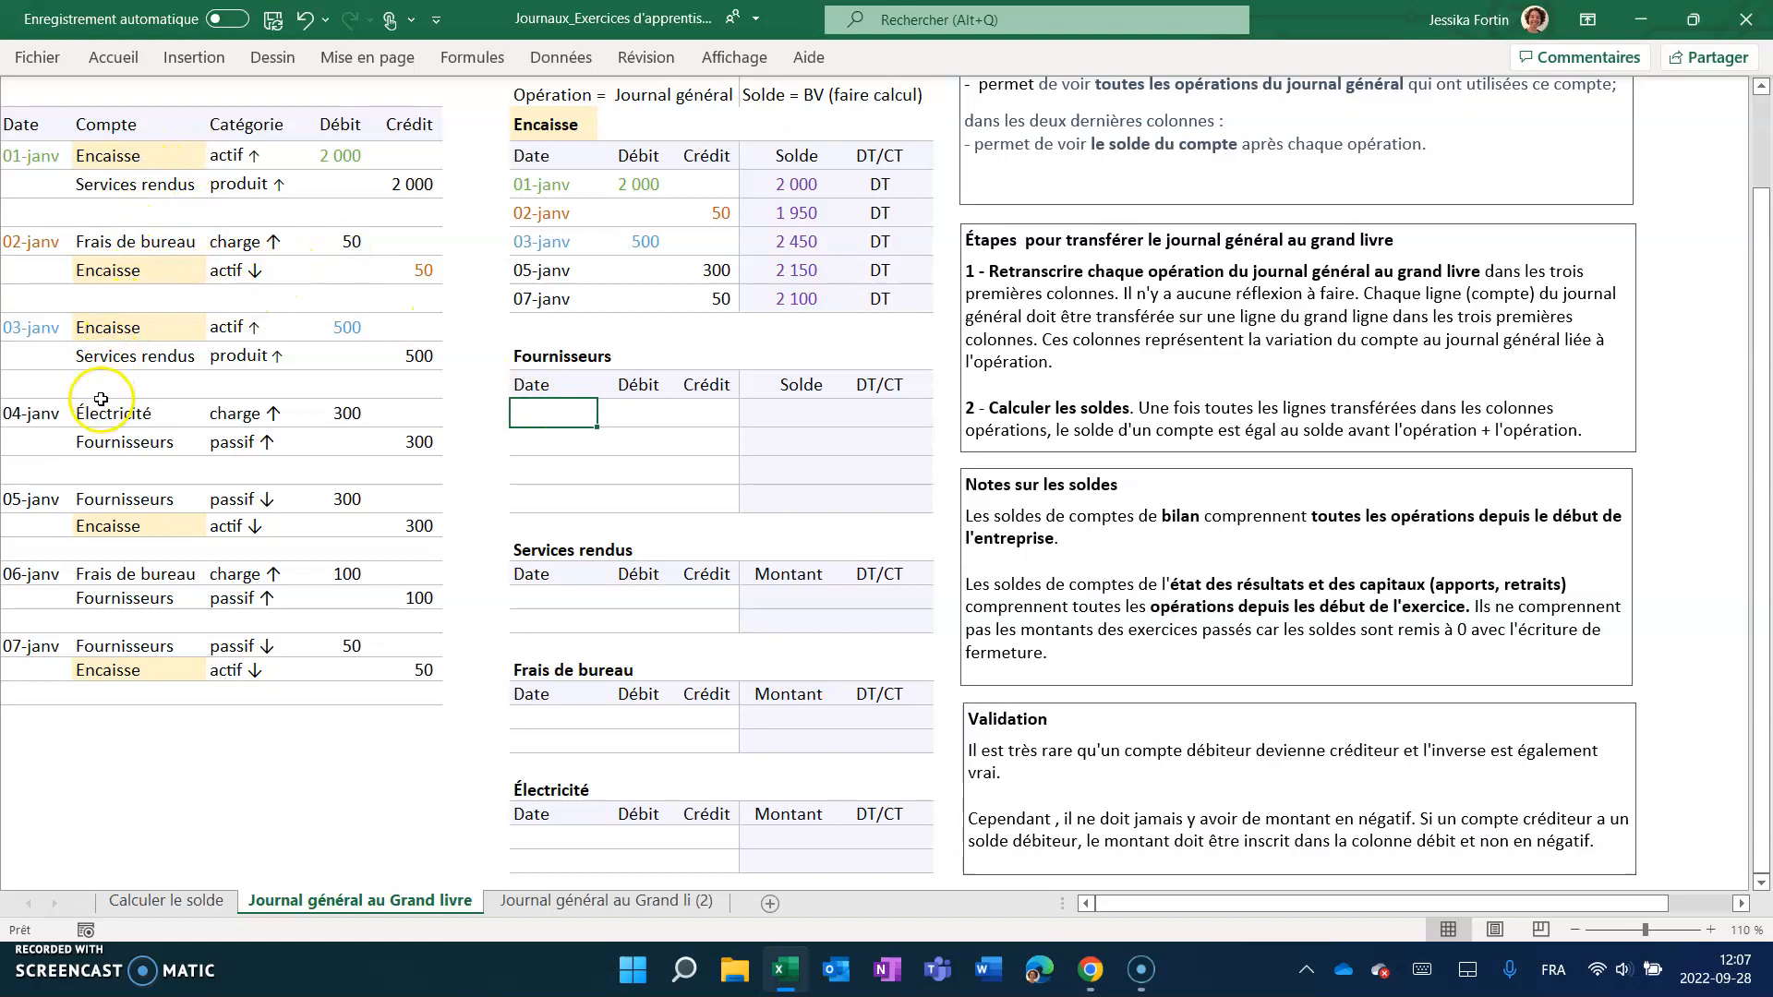
click(101, 441)
click(528, 415)
text(=)
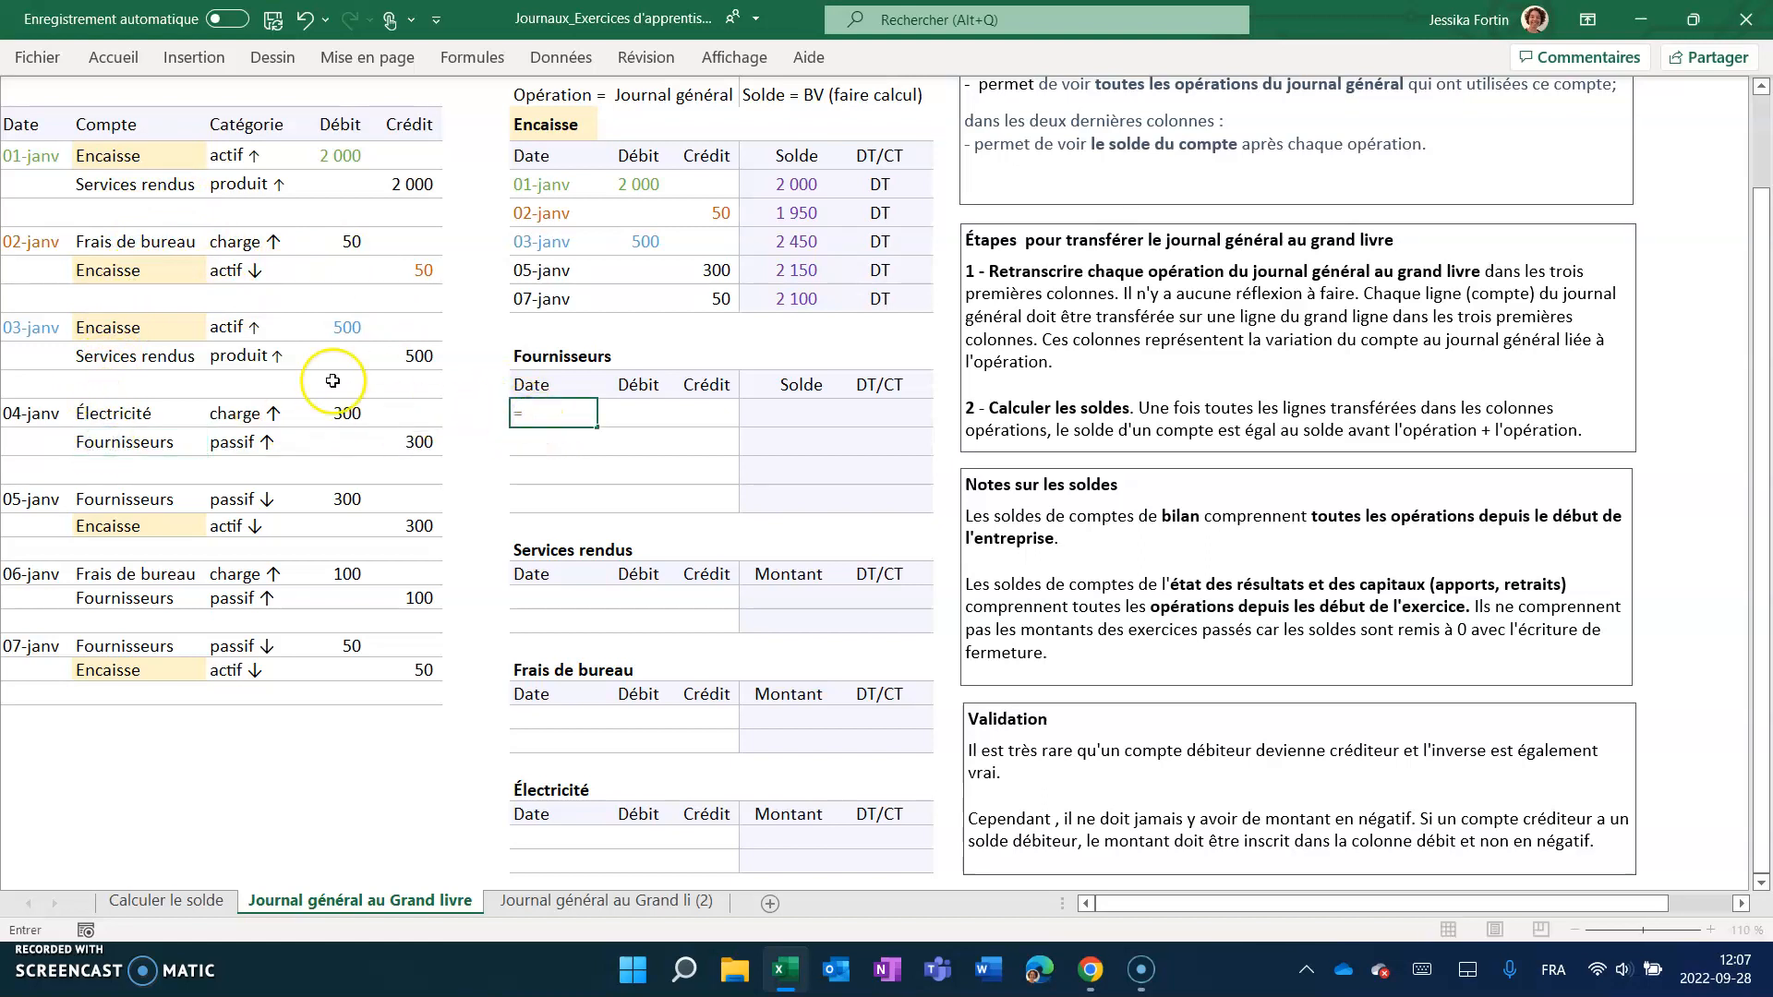
click(31, 415)
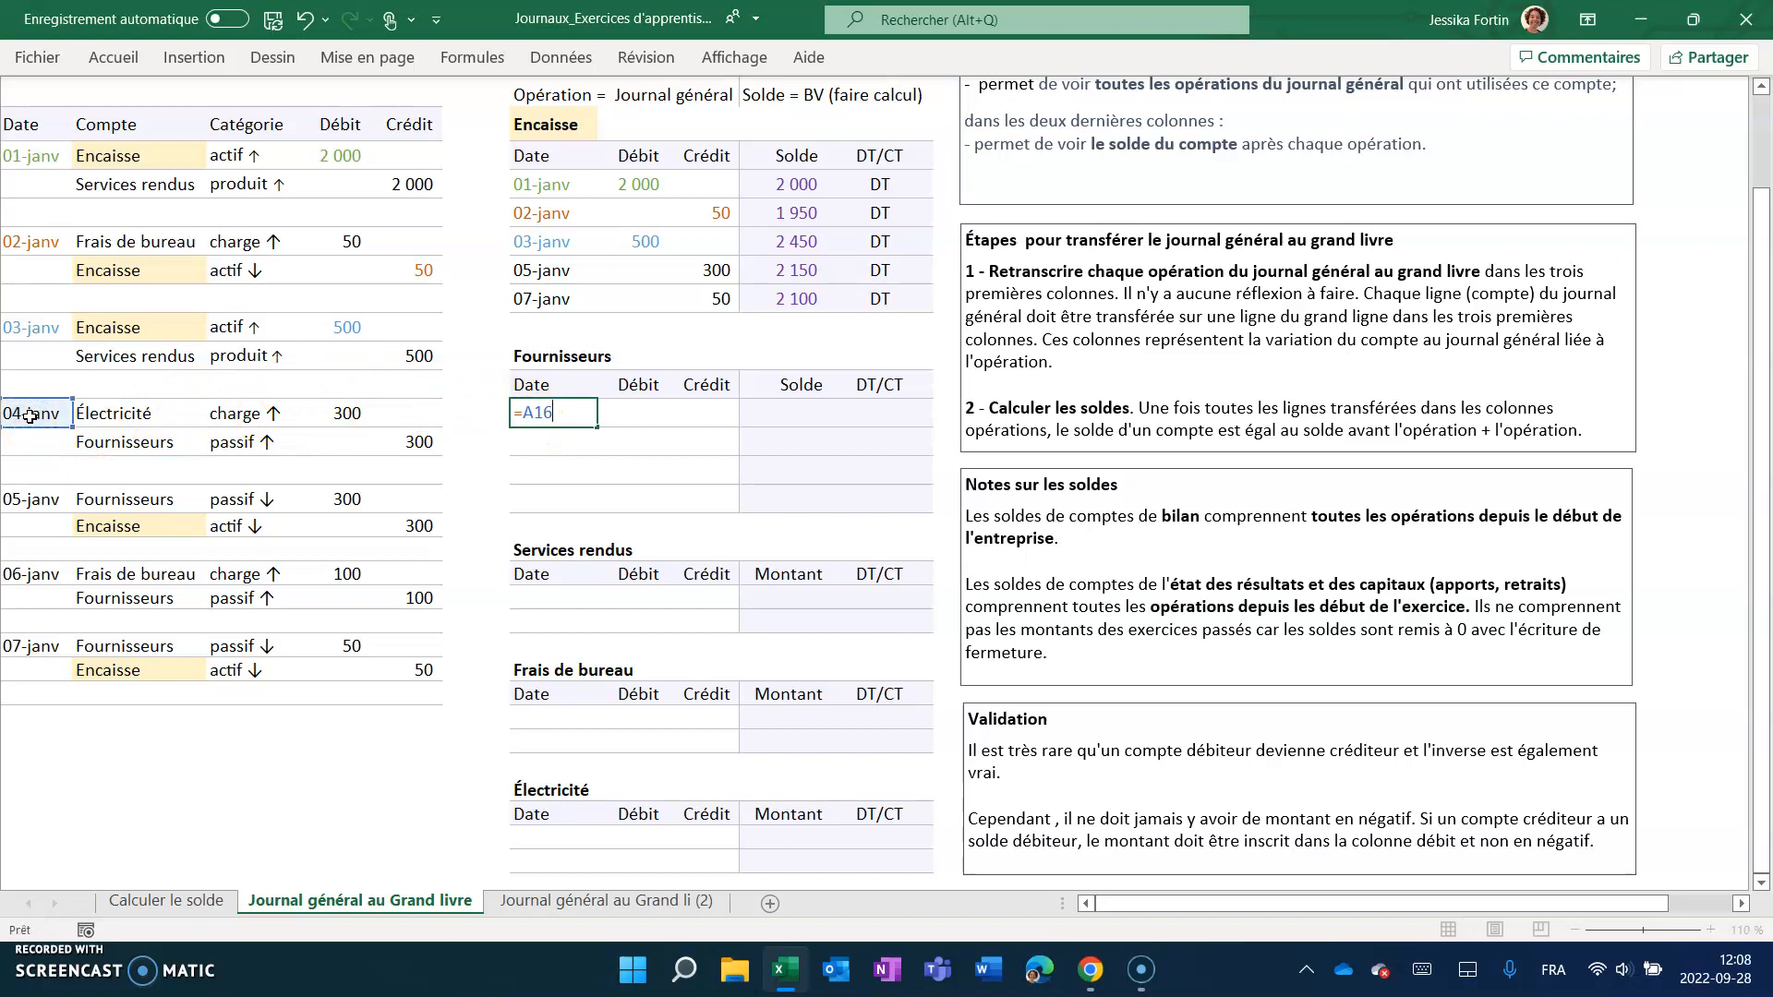
key(Return)
Link the 04-janv Fournisseurs Crédit cell to the 300 credit of the matching Fournisseurs journal line.
click(86, 444)
click(406, 442)
click(704, 414)
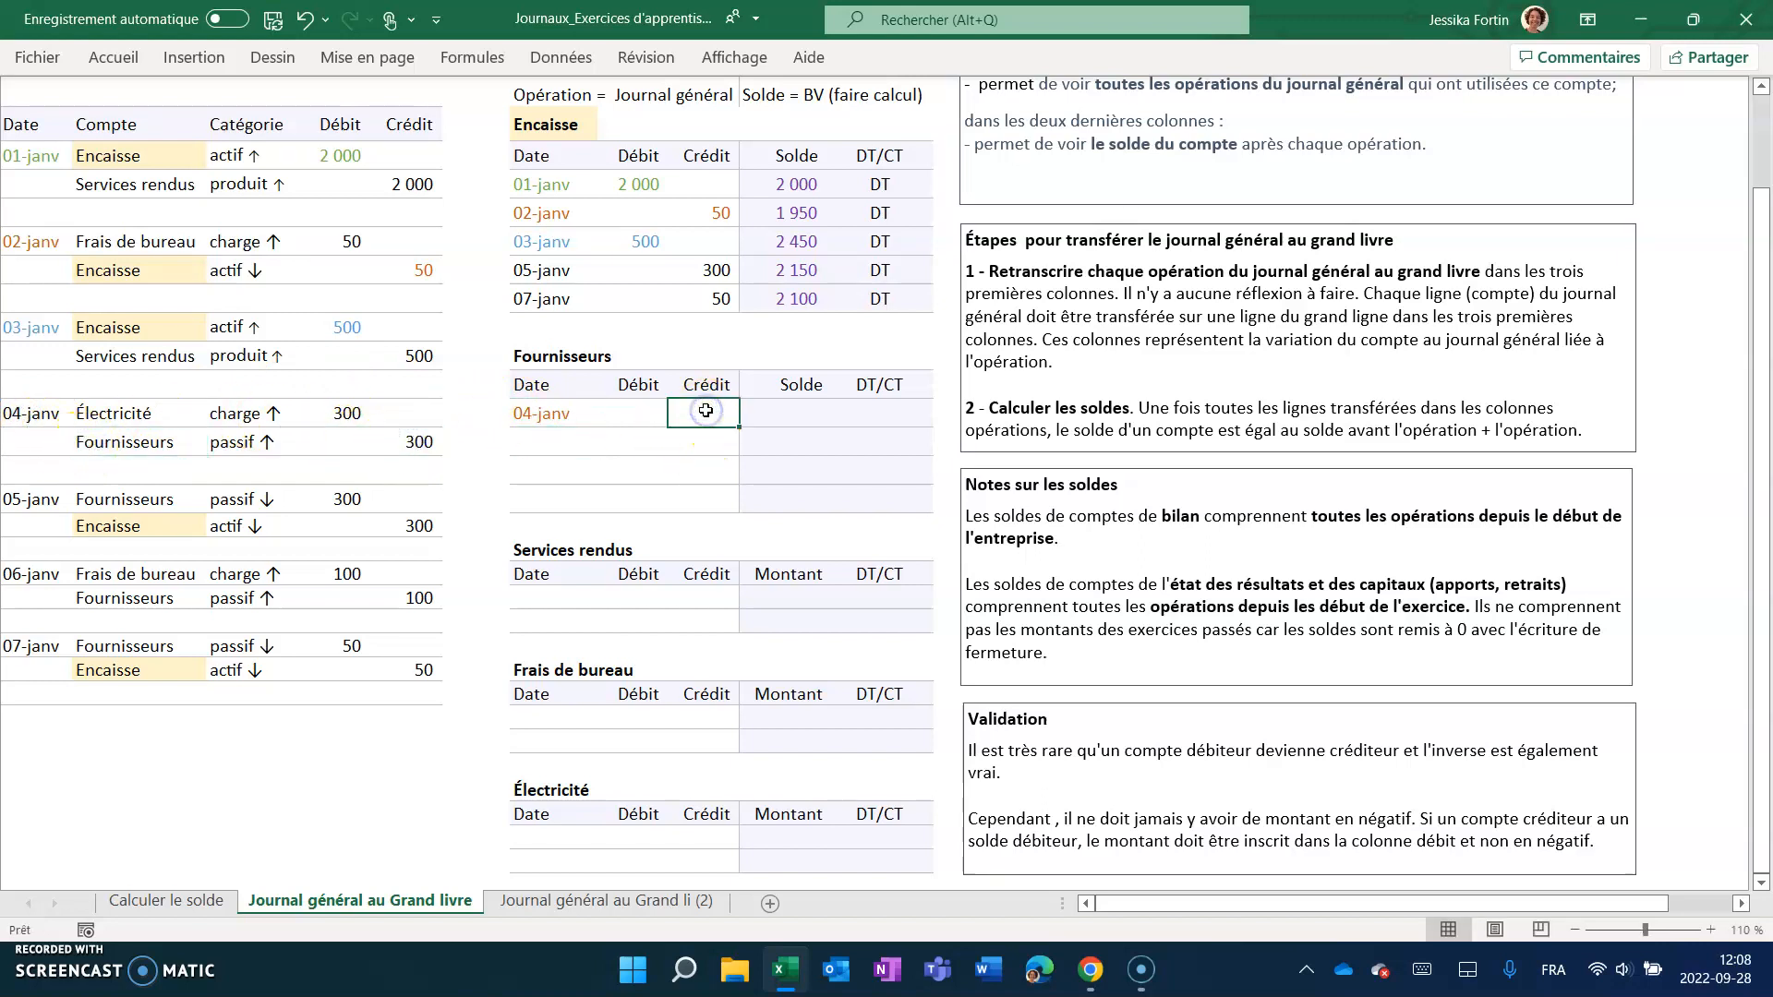
text(=)
key(Return)
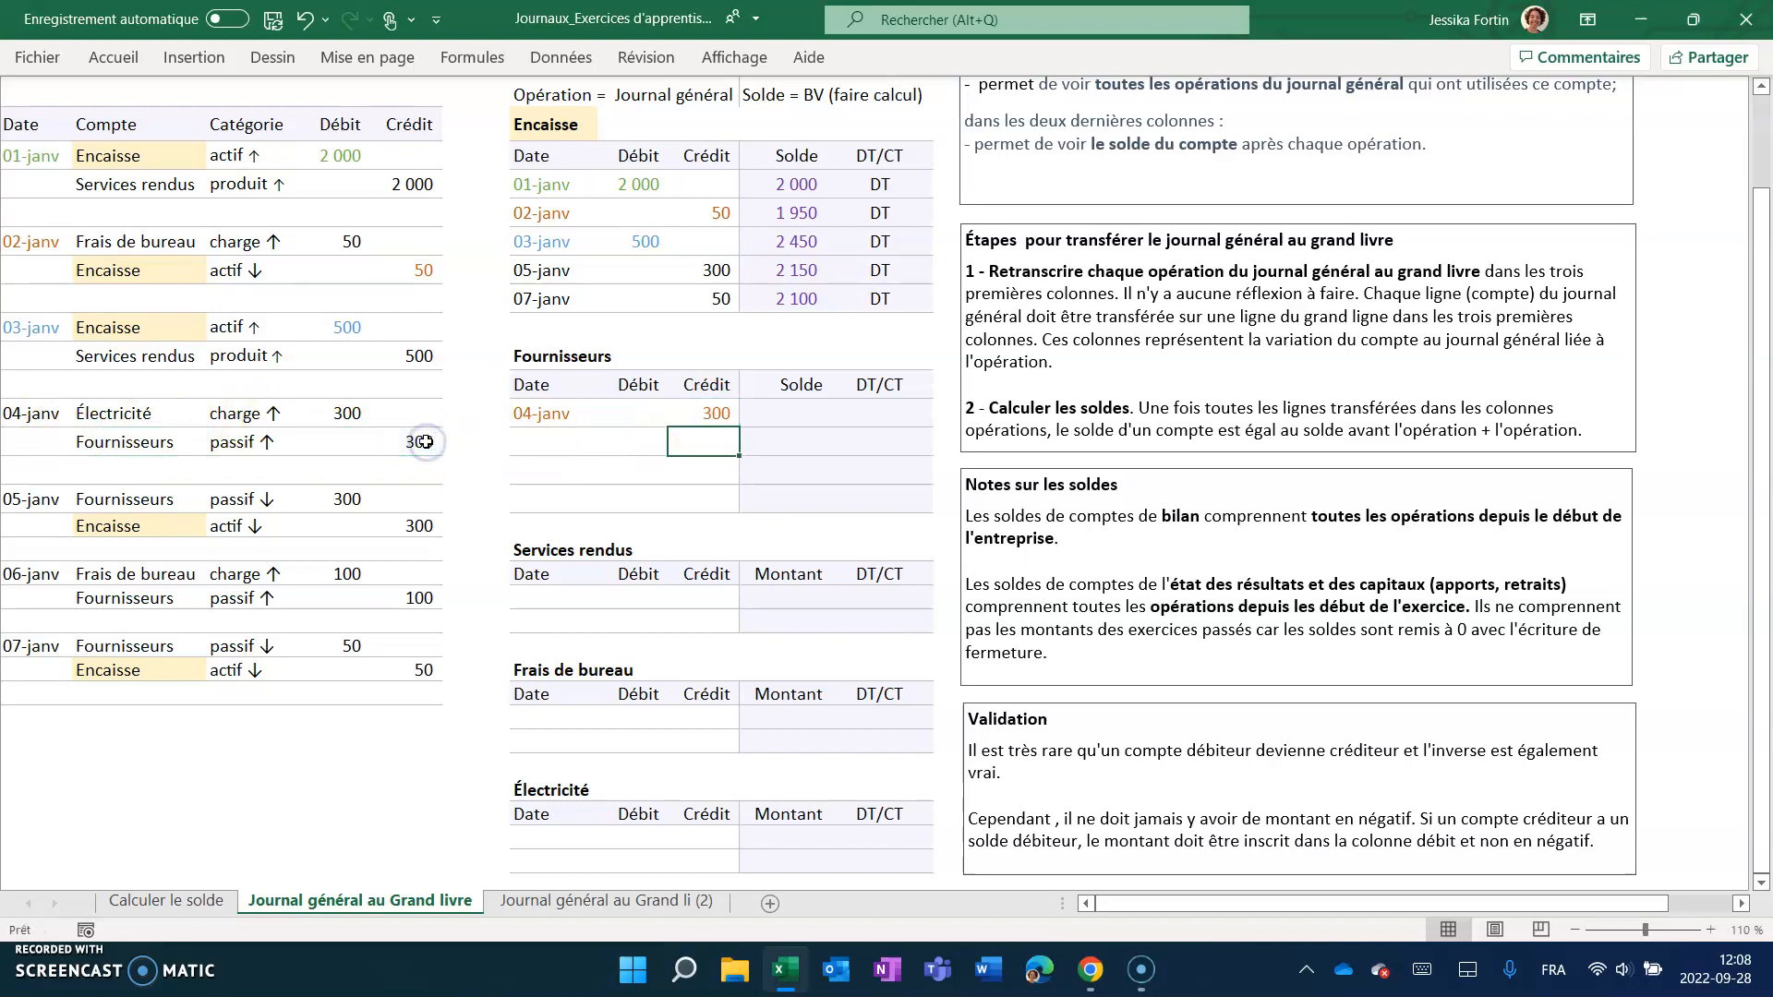
Add the 05-janv row to the Fournisseurs ledger by linking its date and 300 debit to the matching journal cells.
click(554, 442)
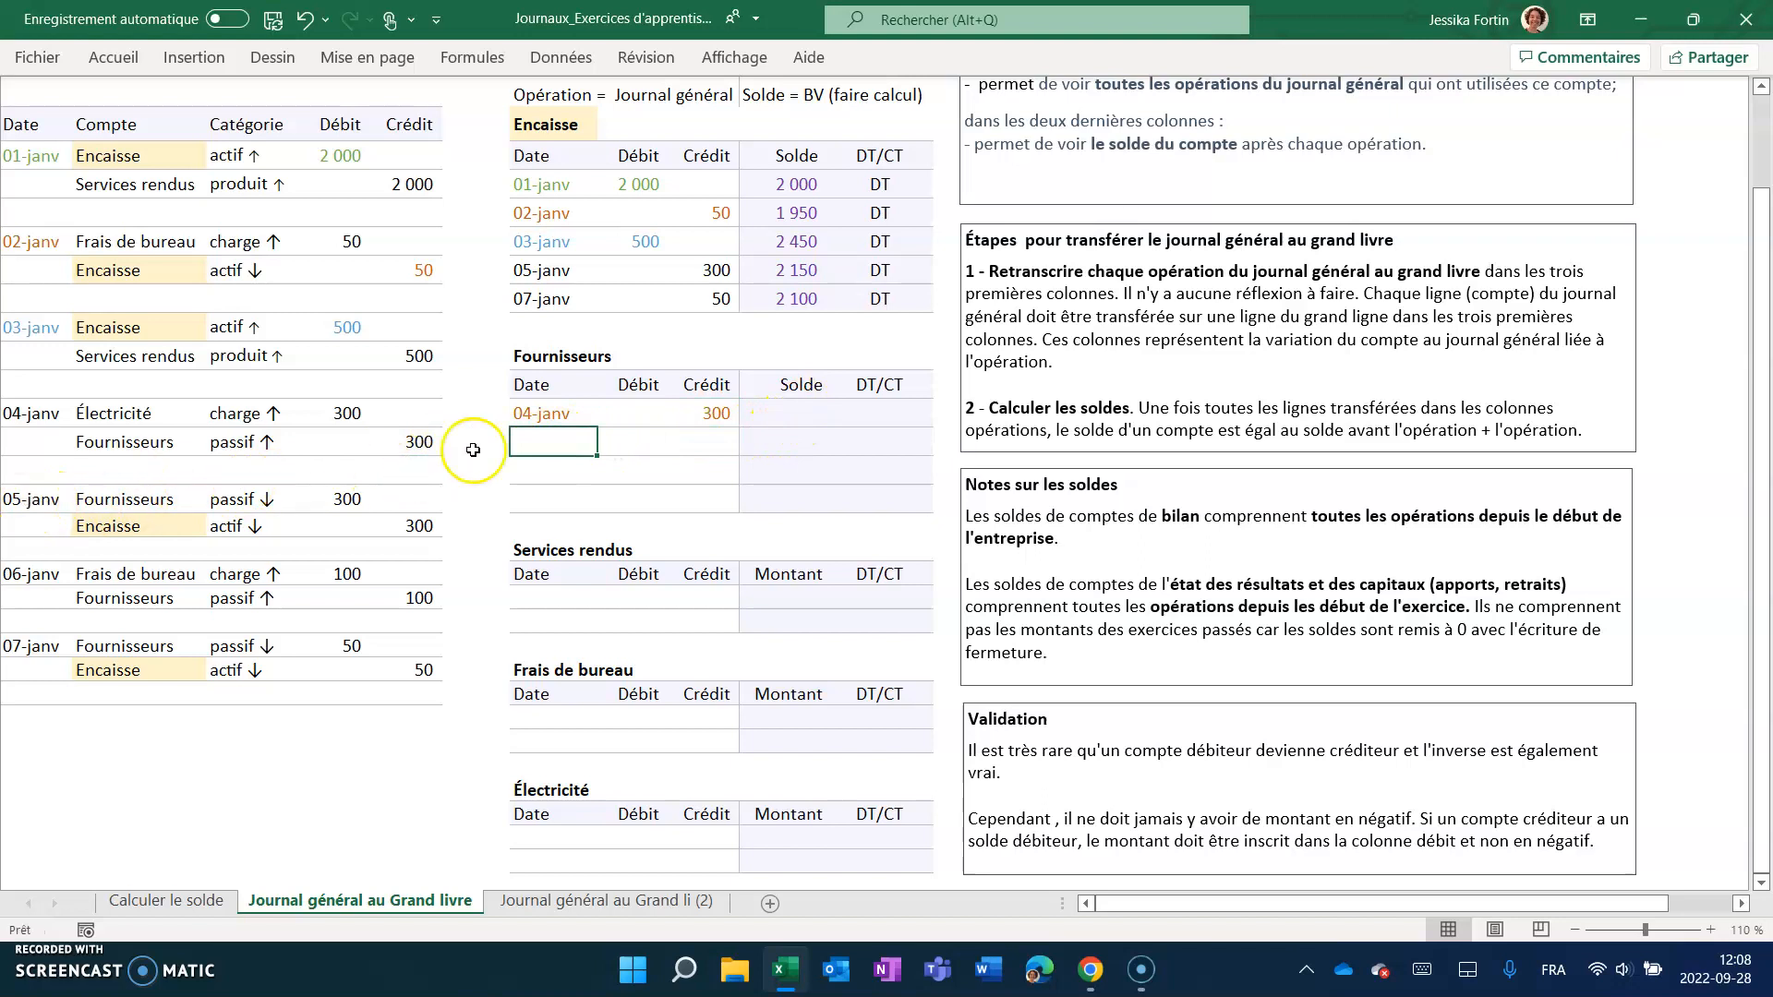
text(=)
click(32, 500)
key(Return)
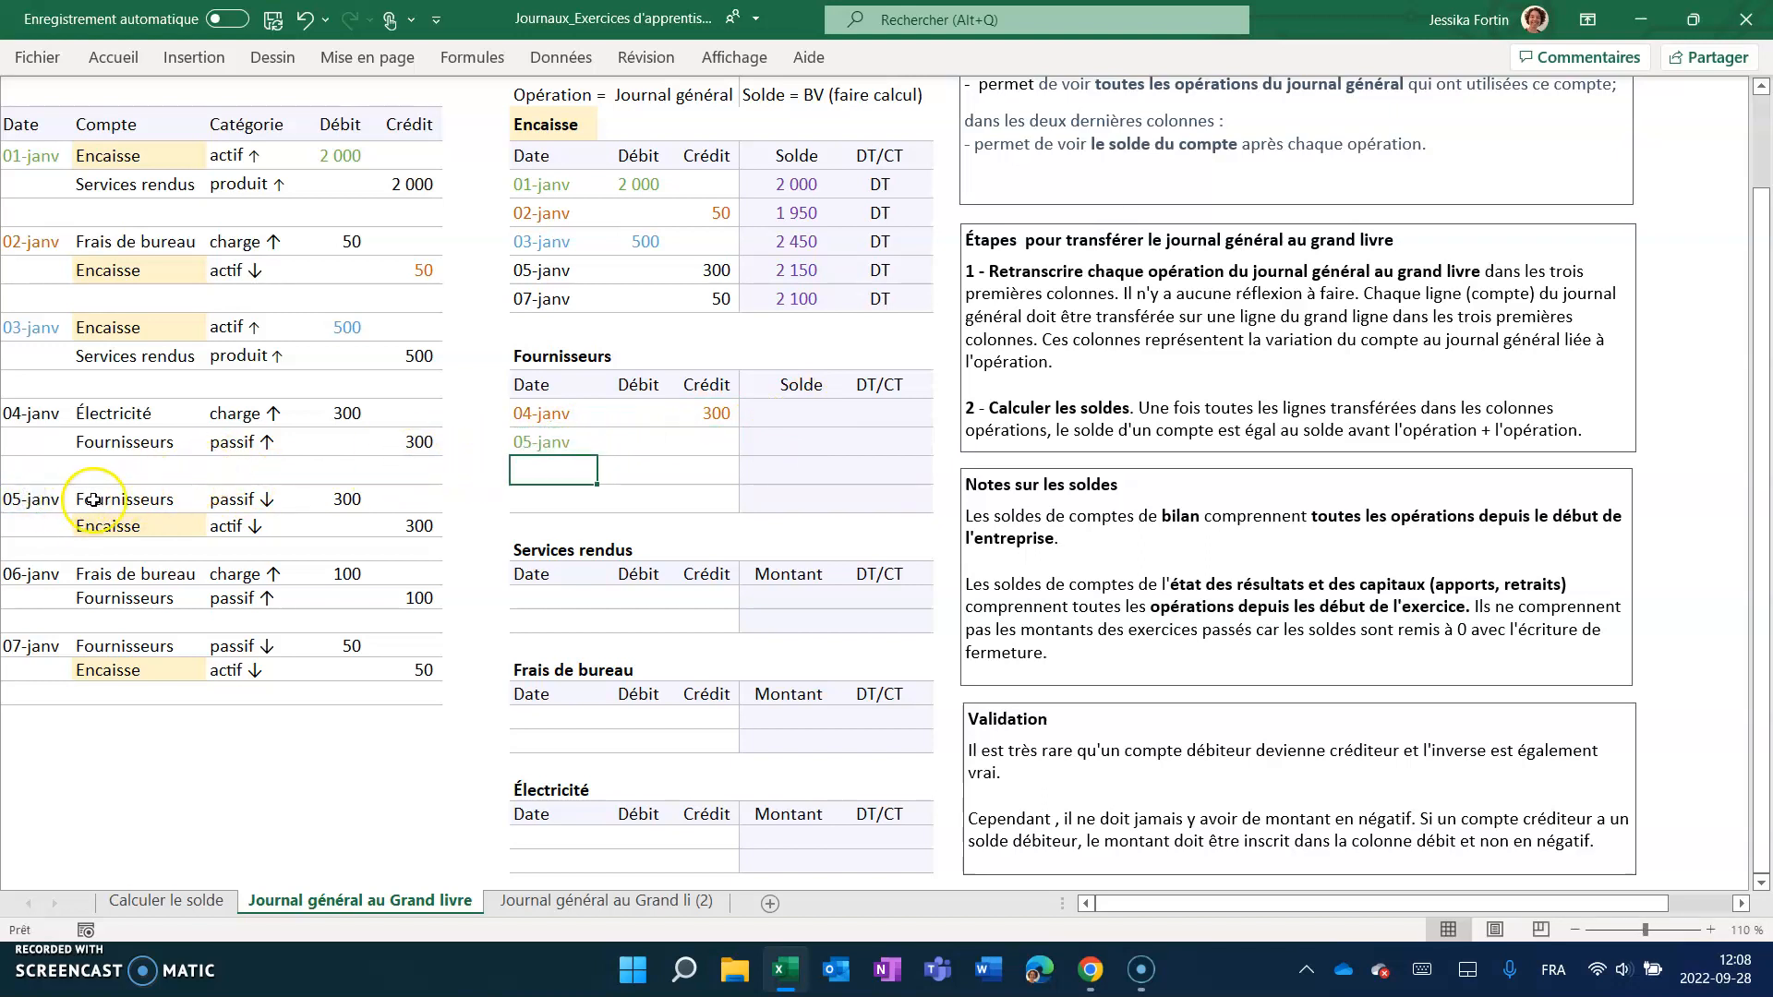
click(349, 499)
click(633, 441)
text(=)
click(349, 499)
key(Return)
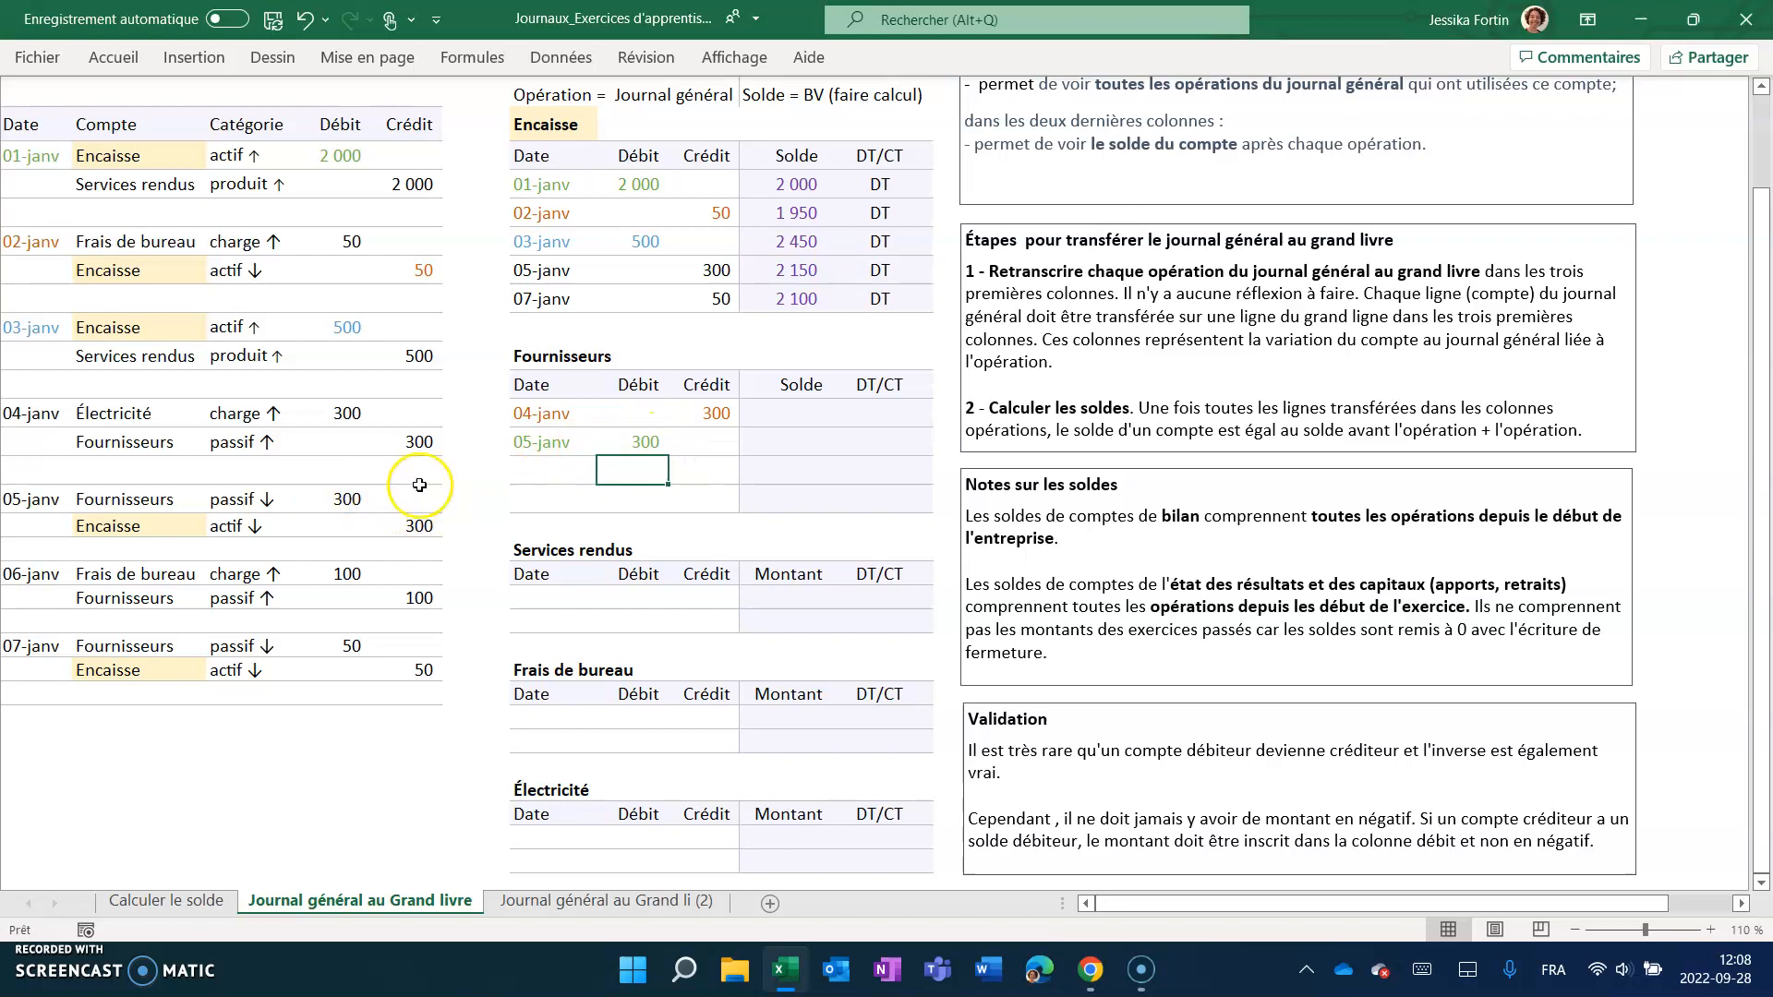
Add the 06-janv row to the Fournisseurs ledger by linking its date and 100 credit to the matching journal cells.
click(526, 476)
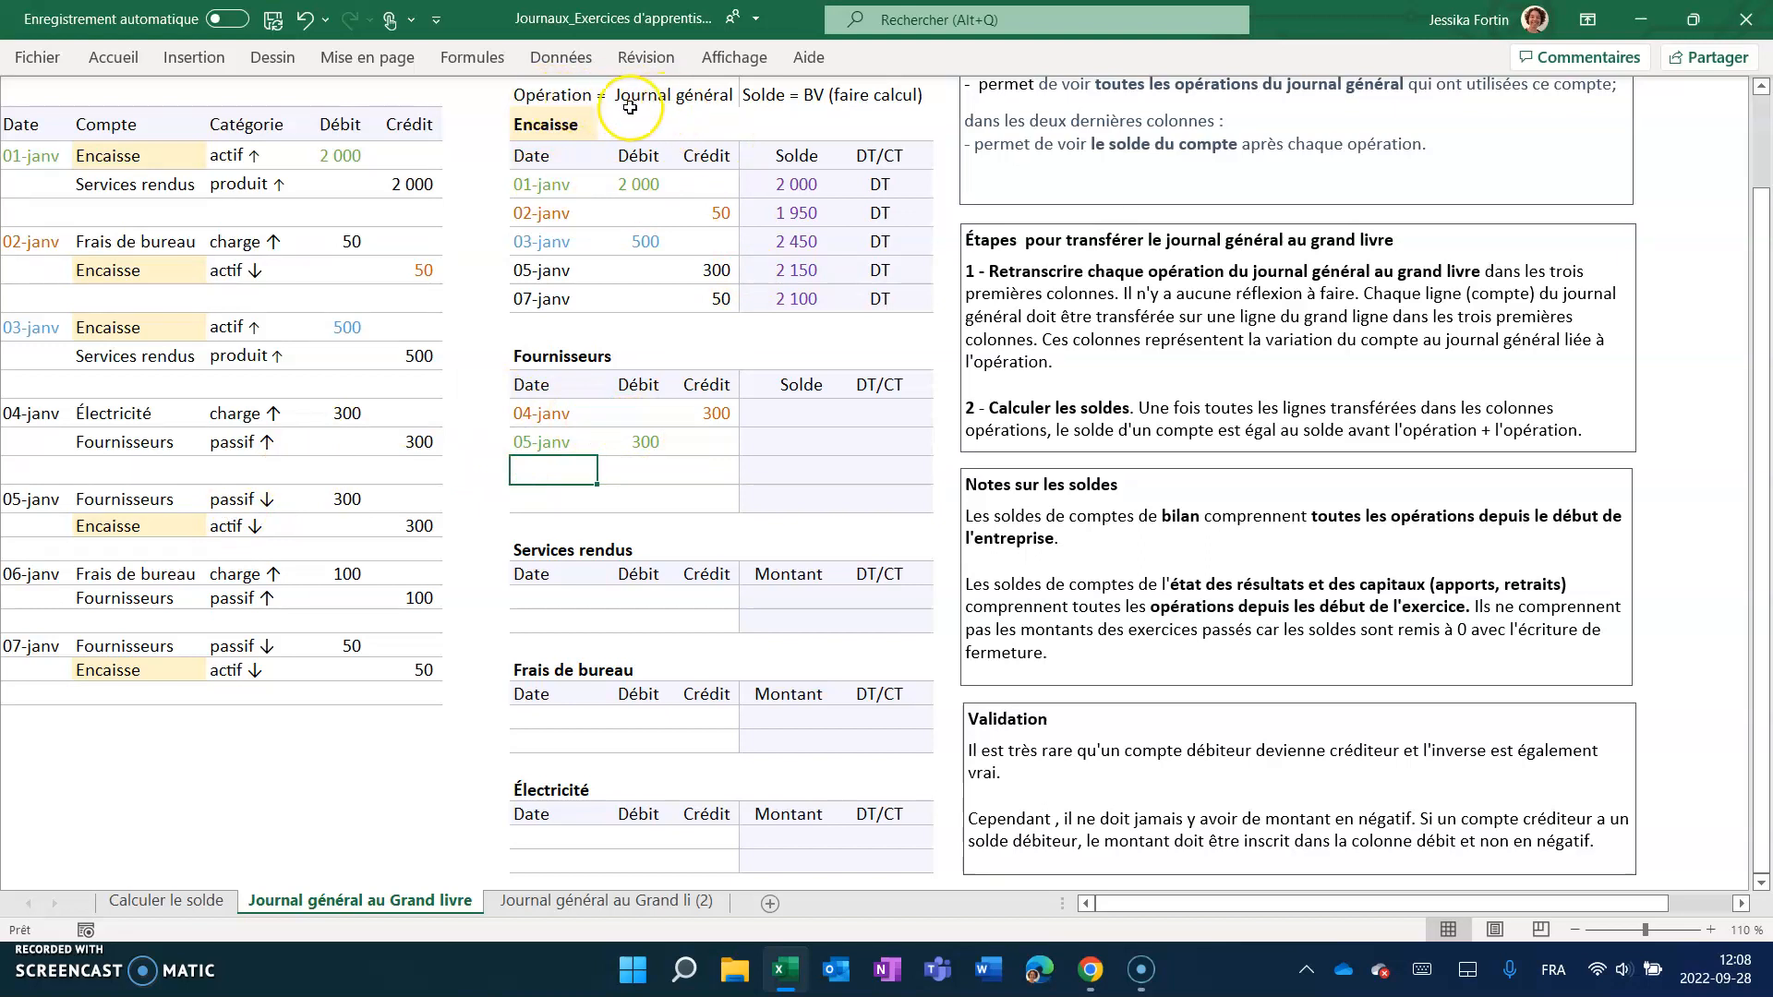
text(=)
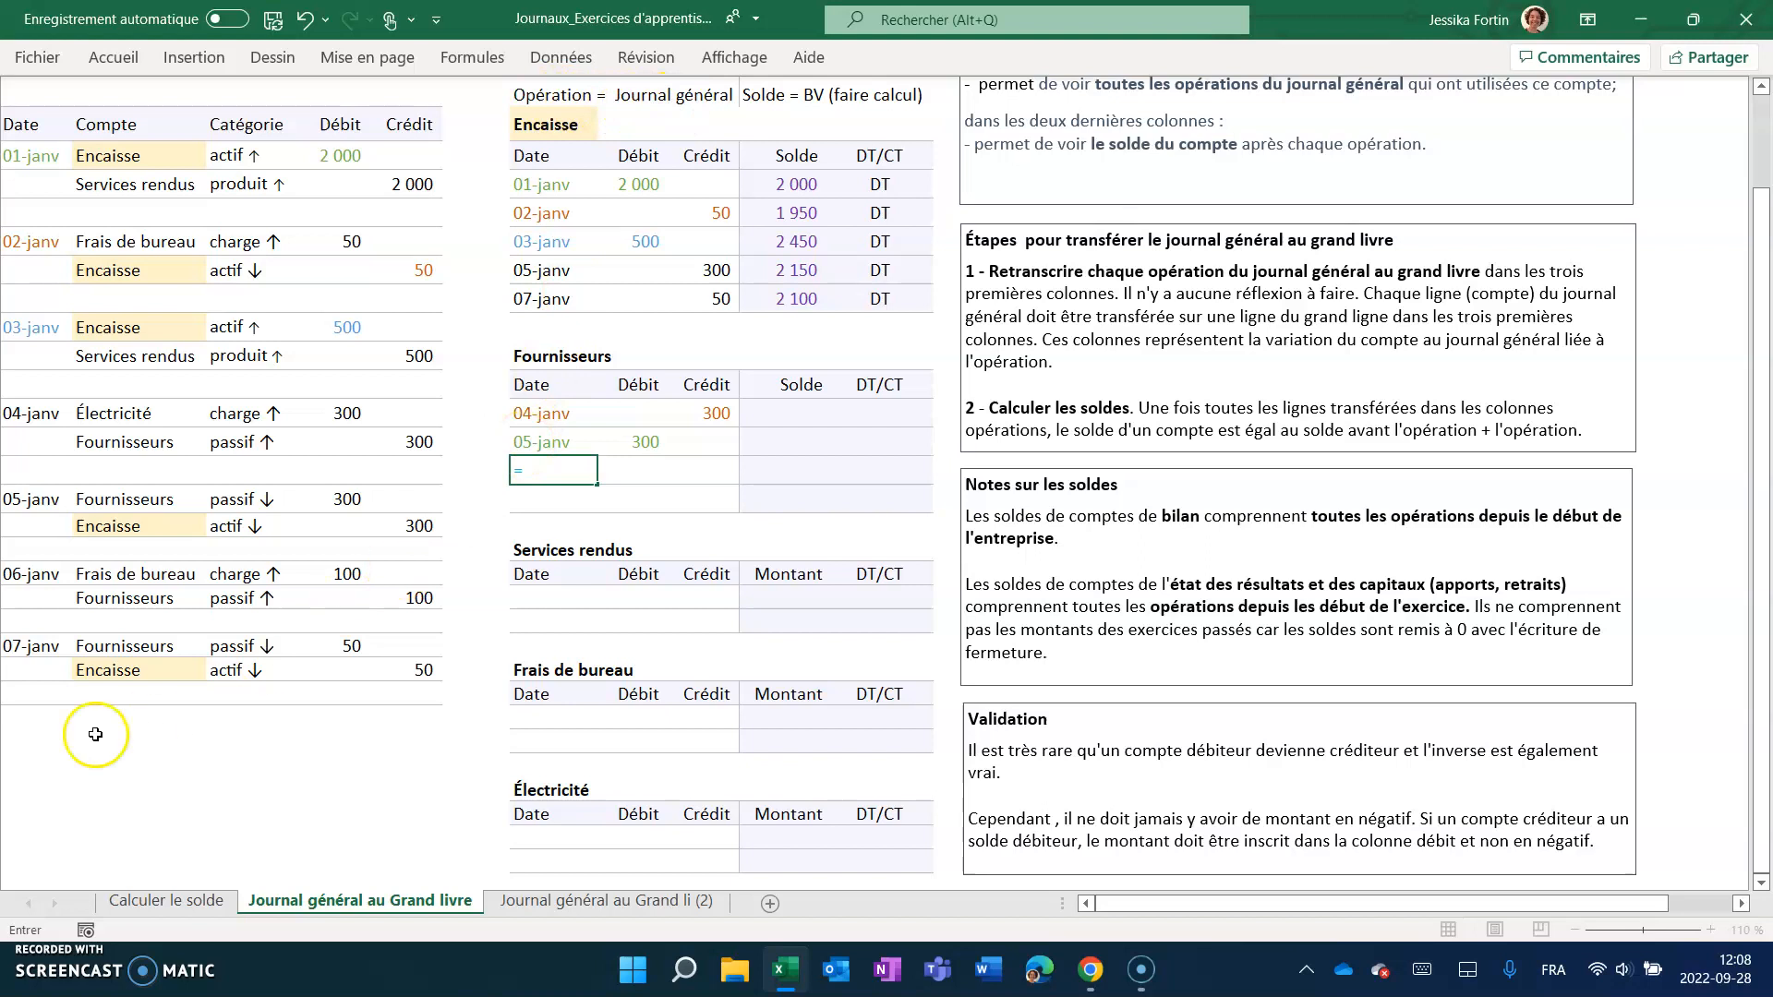
click(25, 575)
key(Return)
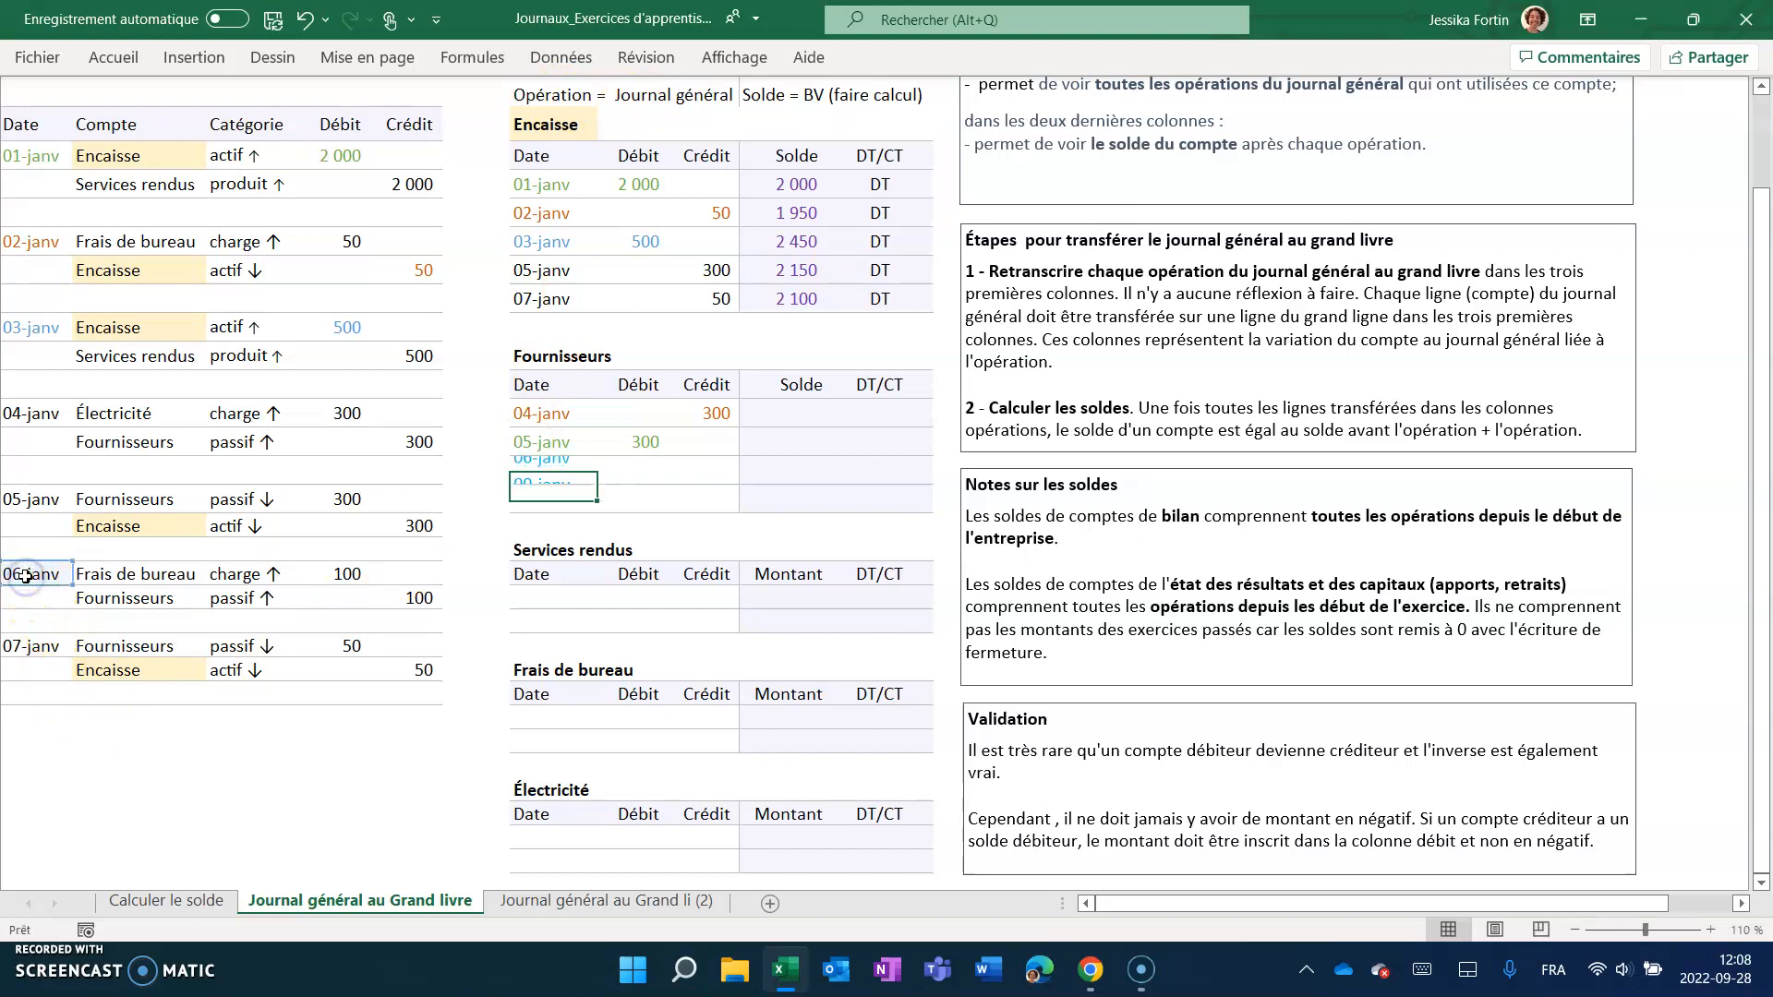
click(681, 471)
text(=)
click(420, 597)
key(Return)
Add the 07-janv Fournisseurs row by linking its date with =A25 and its 50 debit to the matching journal line.
key(Left)
key(Left)
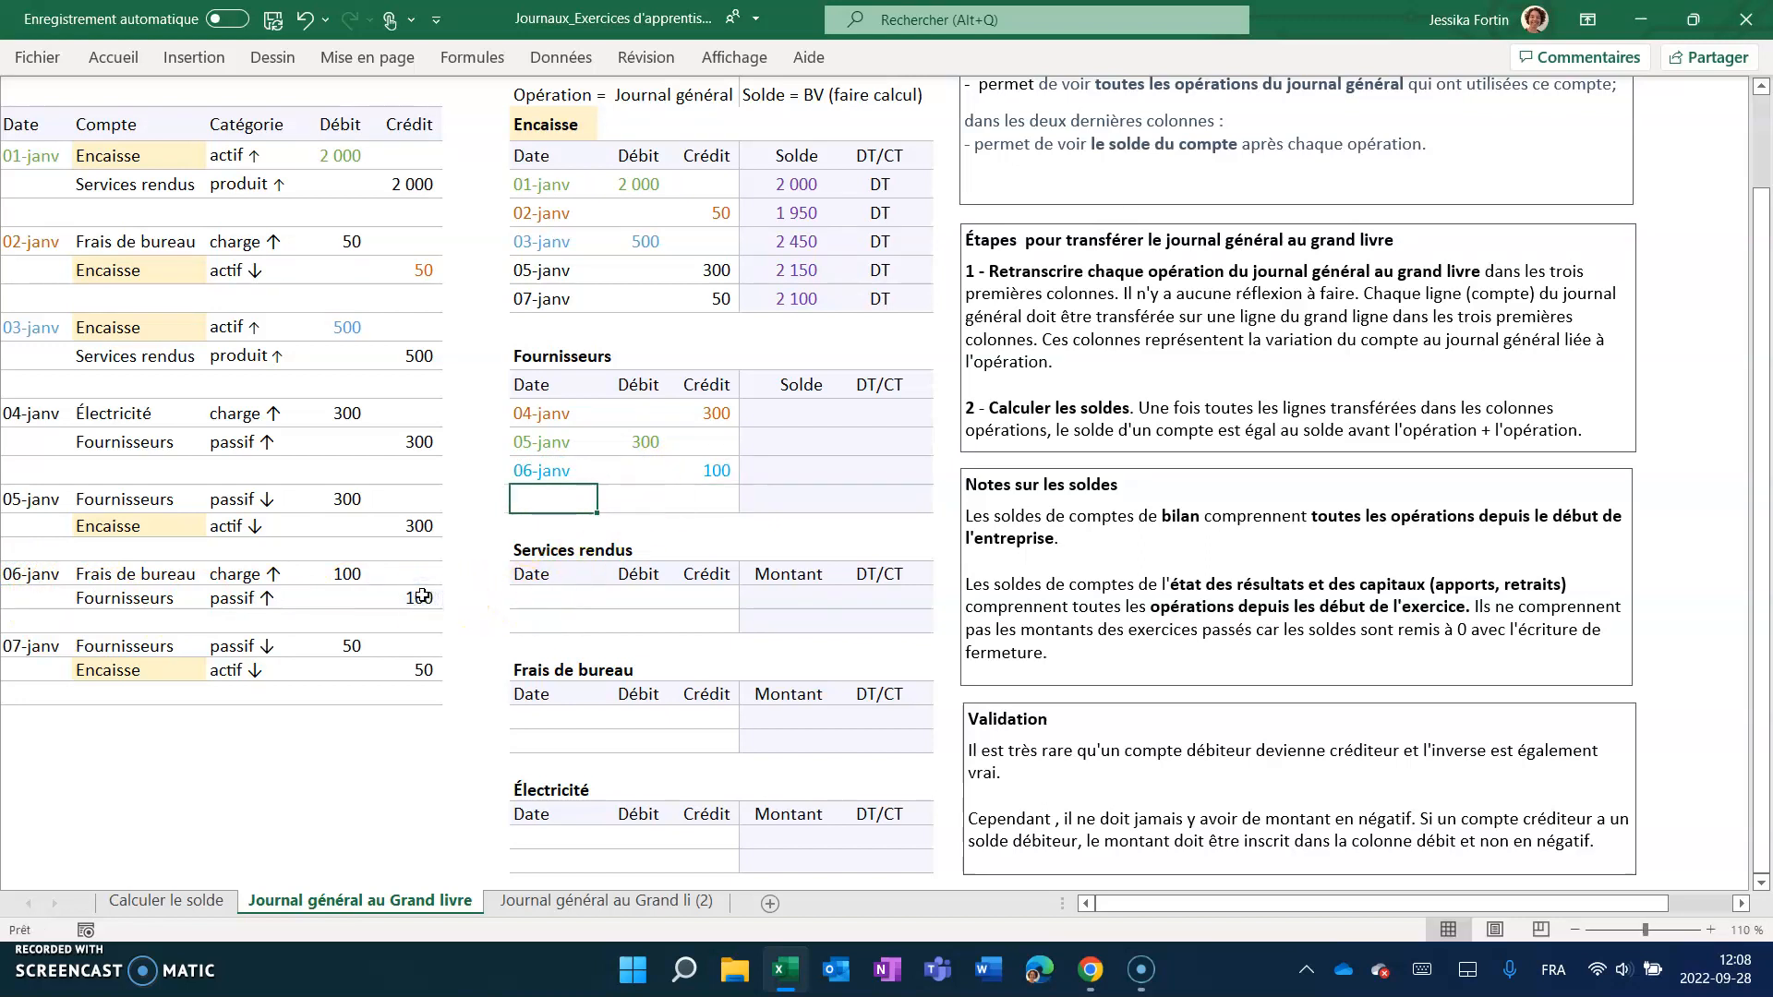
text(=)
click(31, 645)
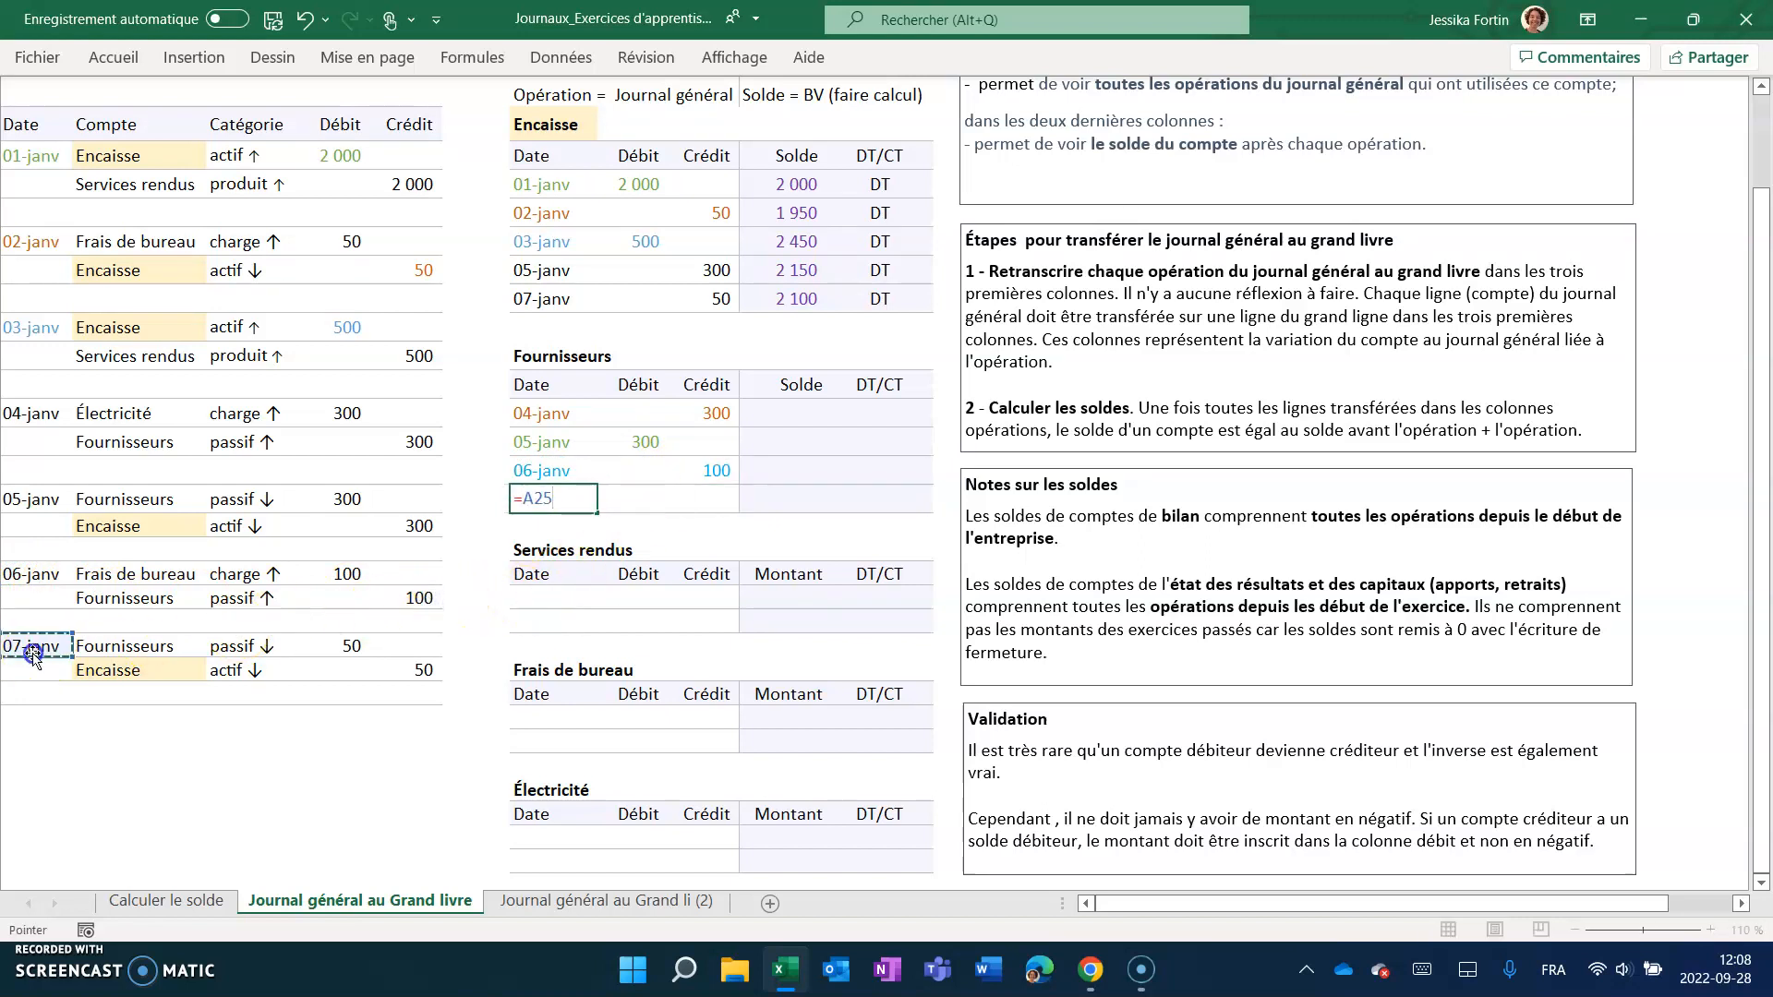
key(Return)
click(632, 500)
text(=)
click(339, 643)
key(Return)
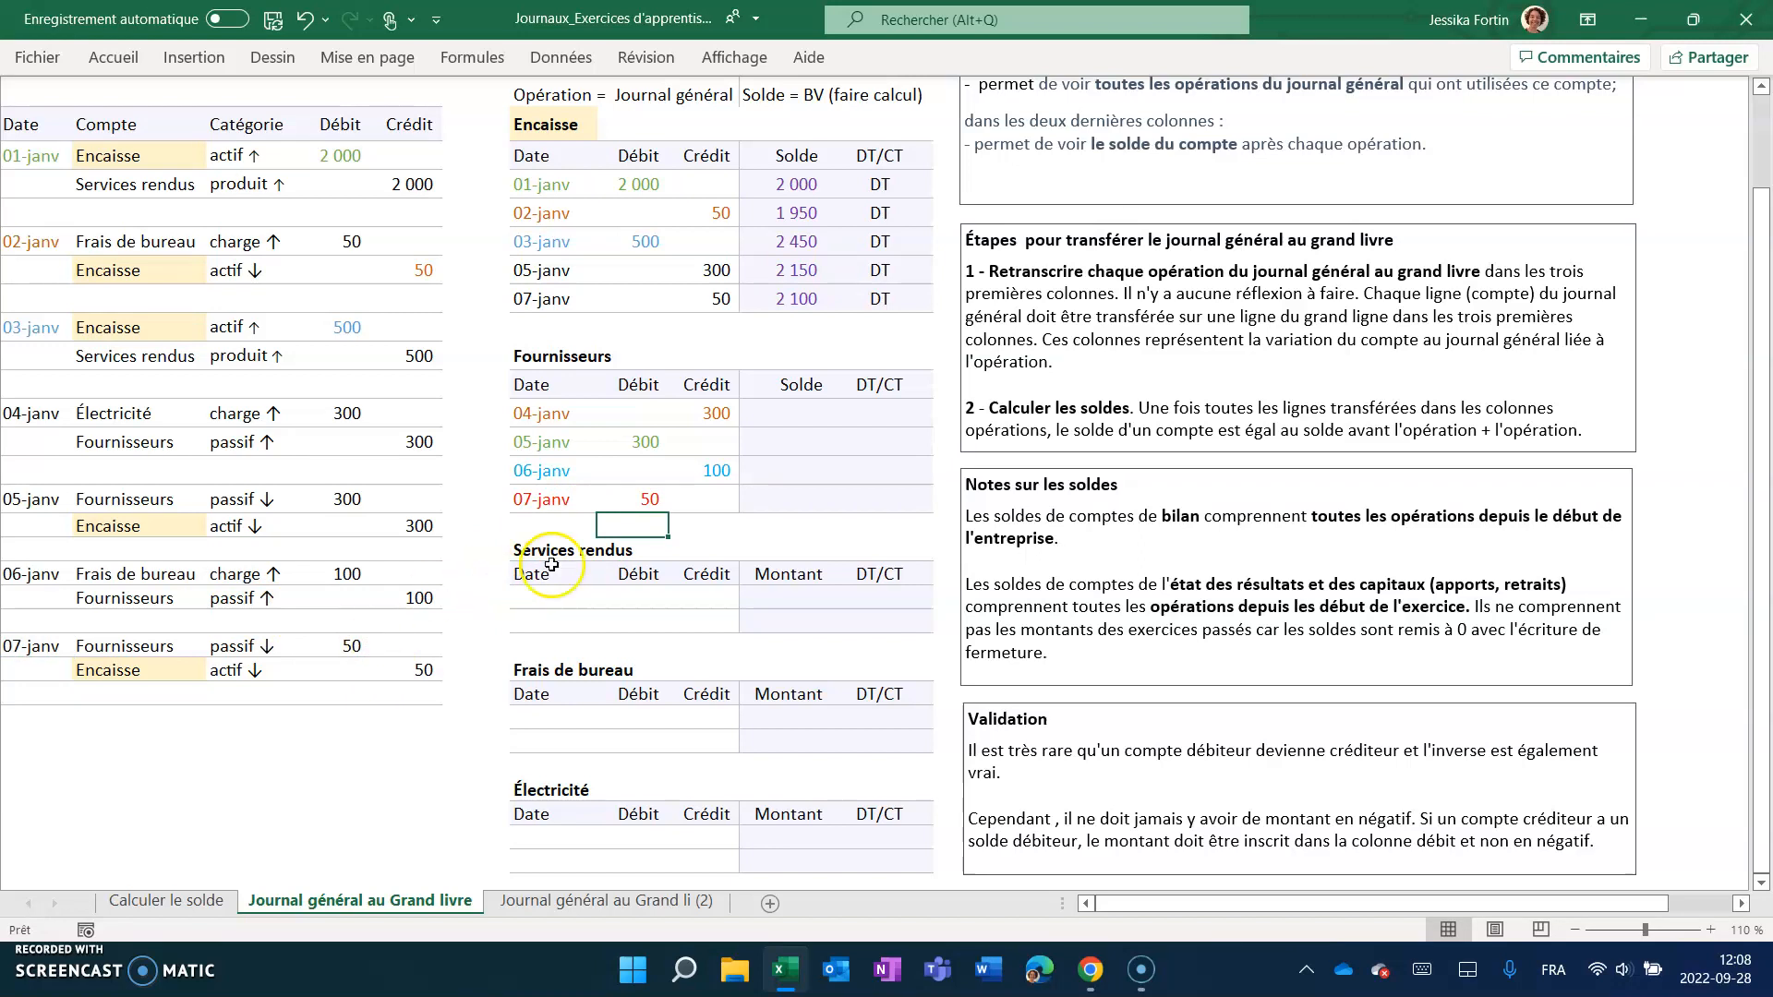
Set the 04-janv Fournisseurs Solde to =I16 and mark that balance as CT.
click(775, 417)
text(=)
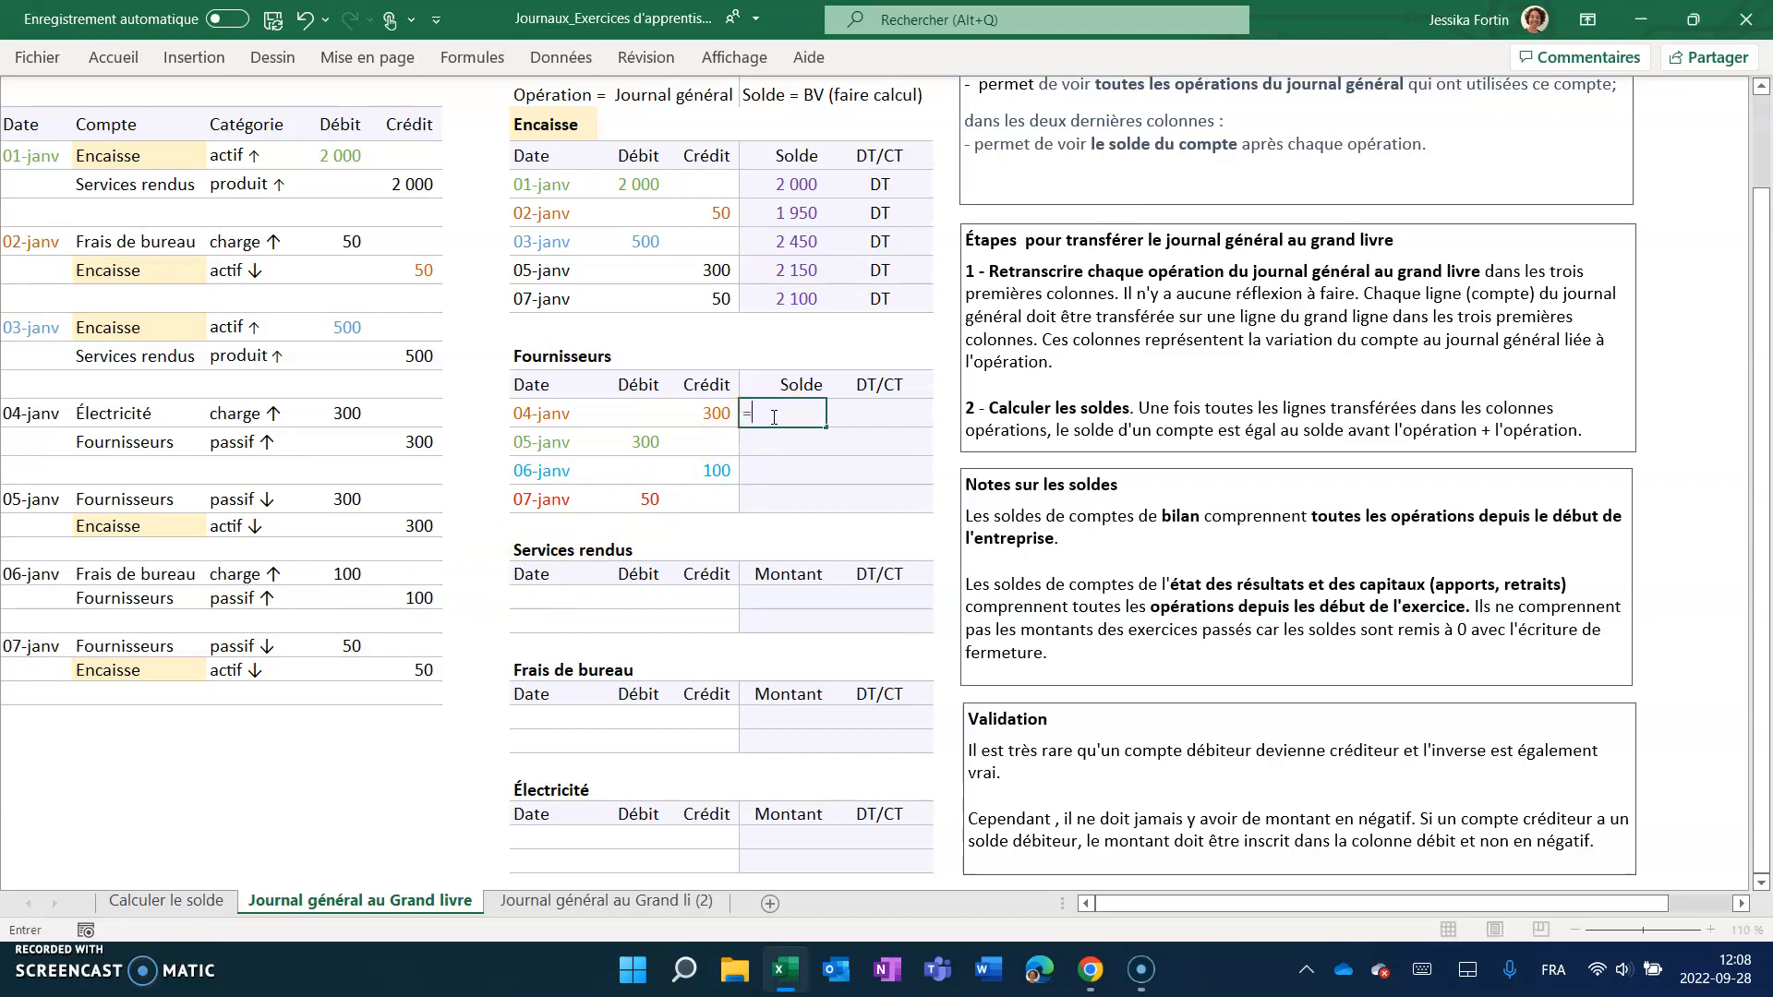
click(716, 413)
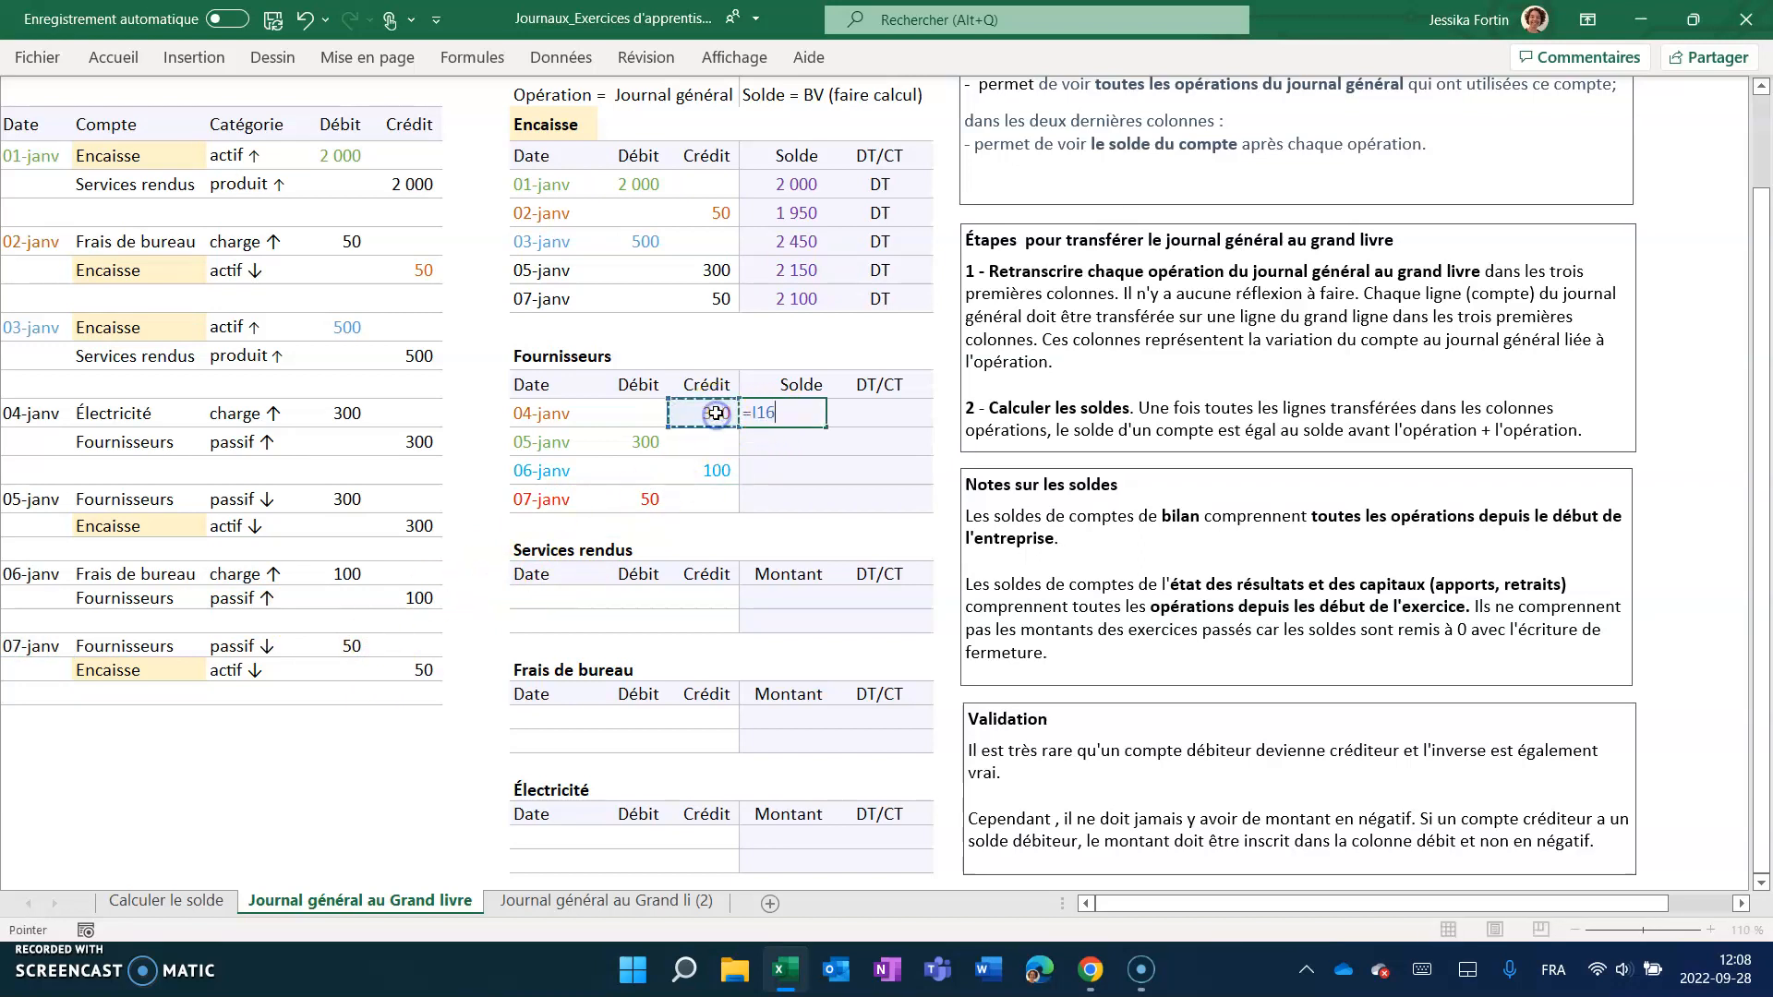
key(Return)
key(Up)
key(Right)
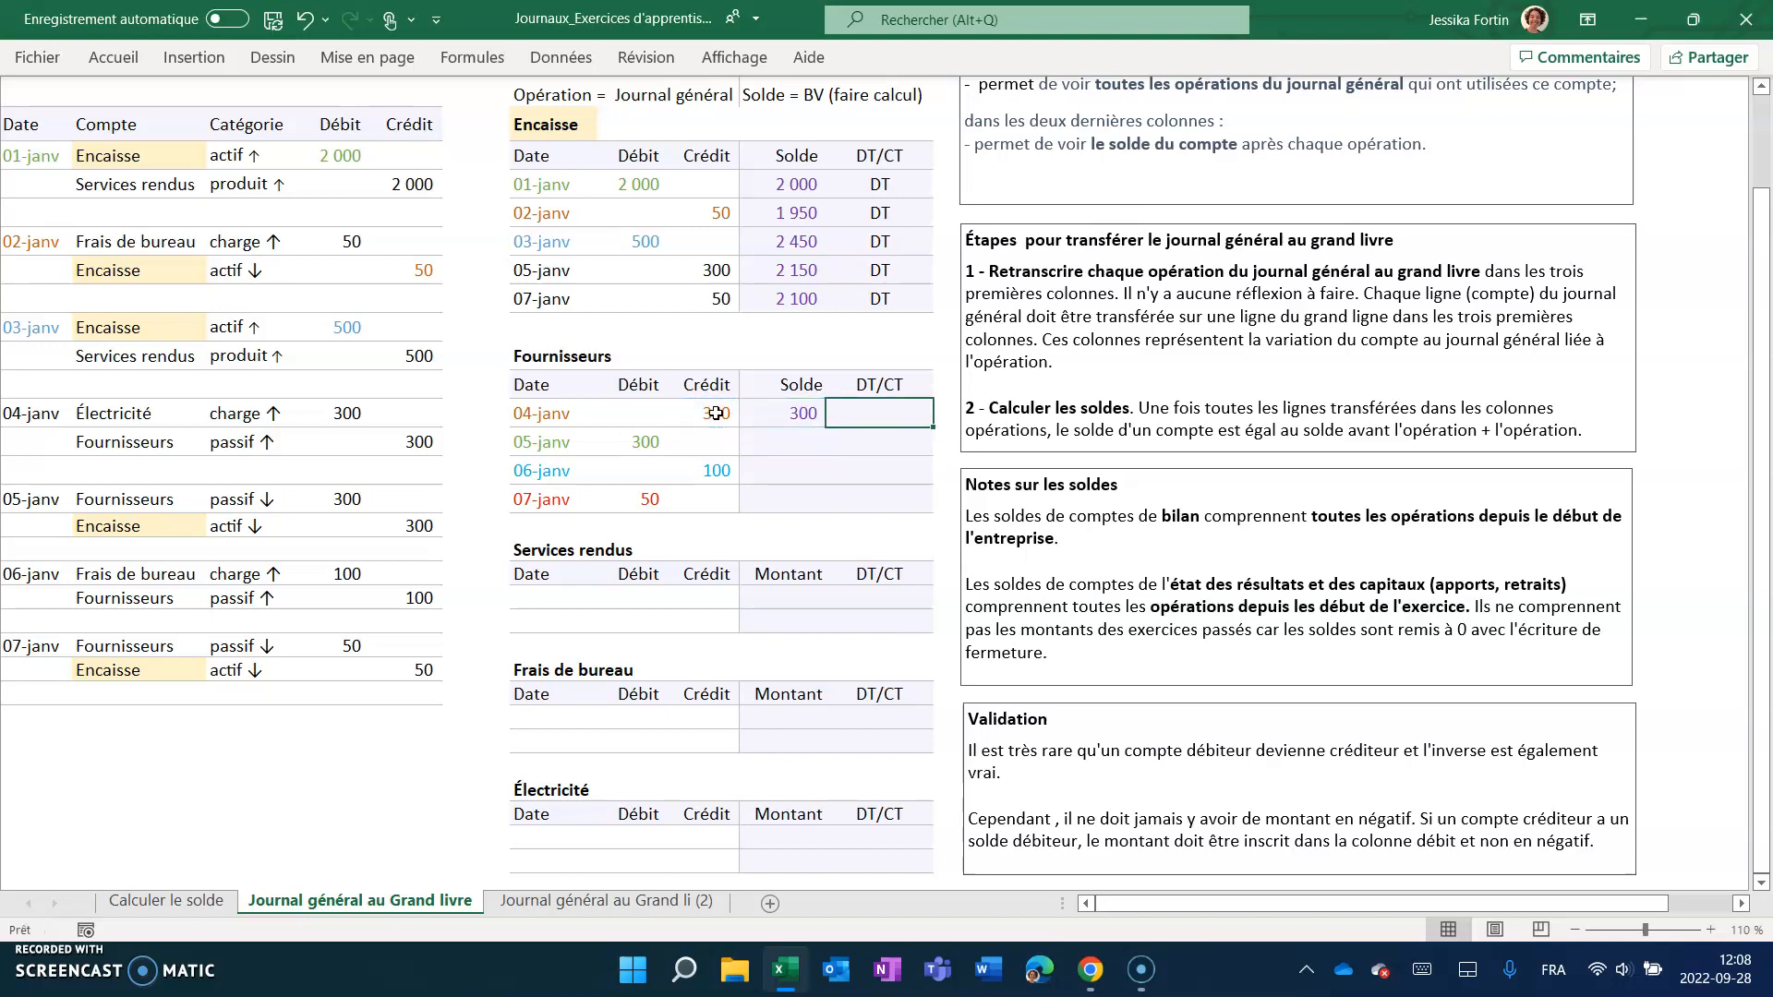
text(CT)
key(Return)
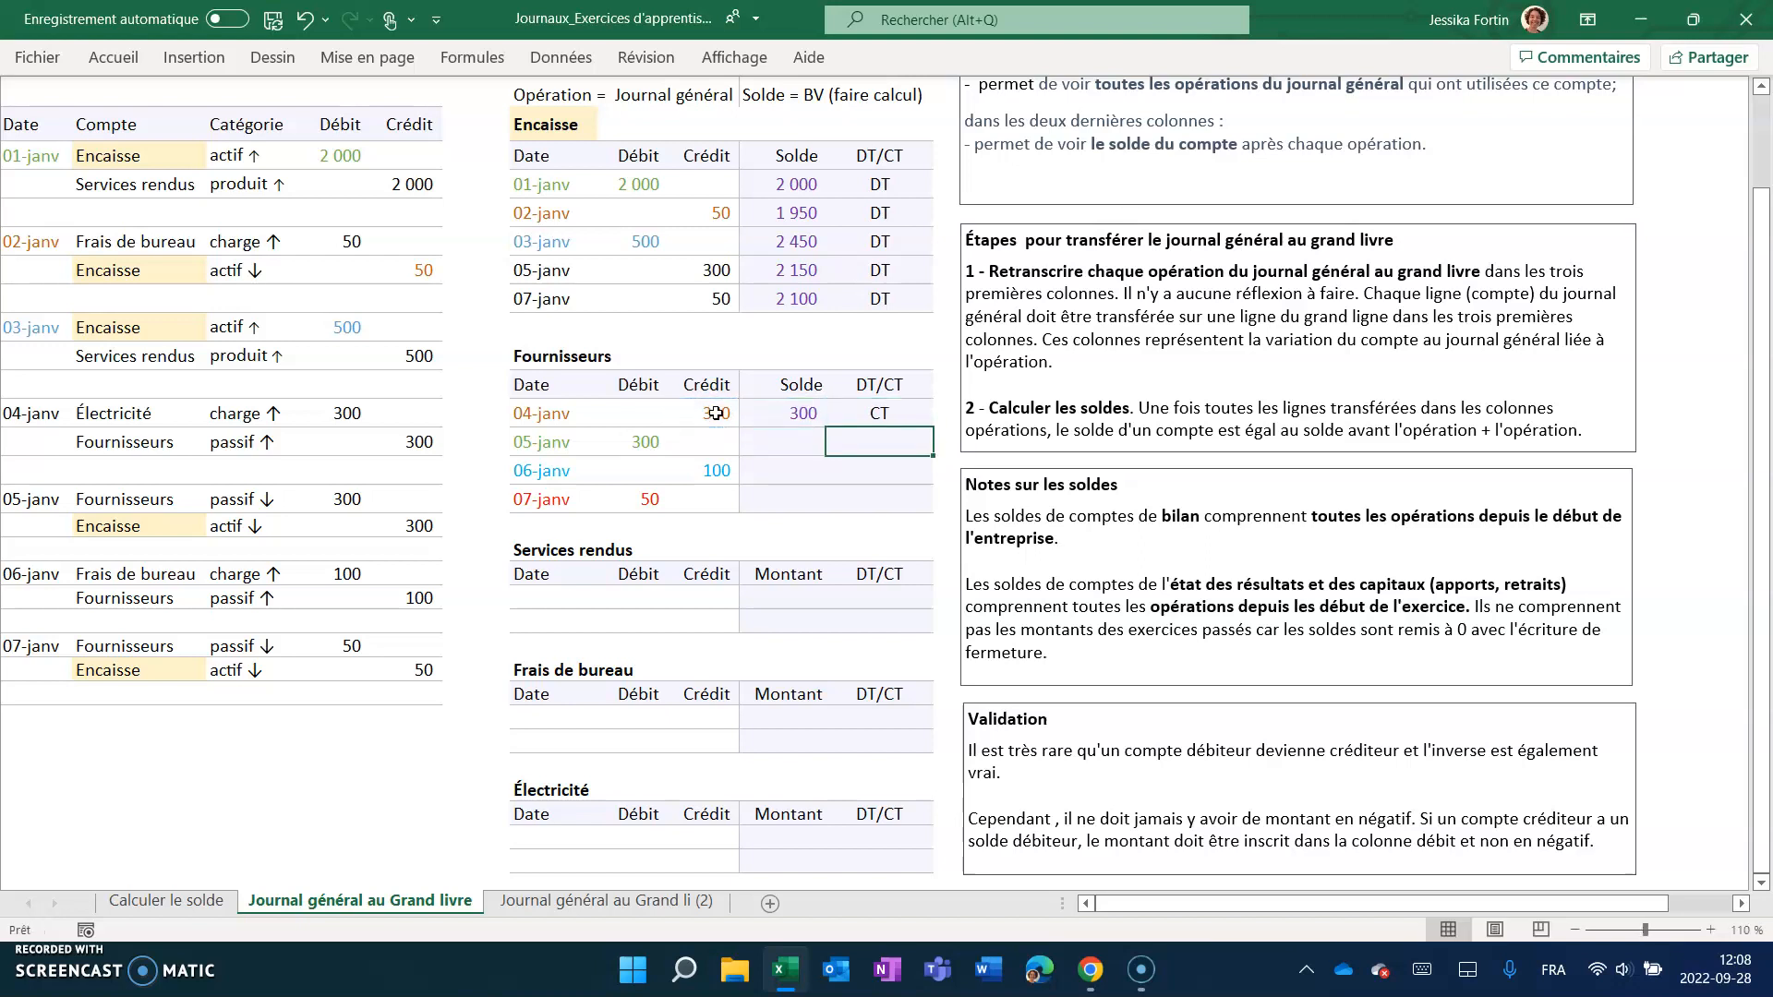
Calculate the 05-janv Fournisseurs Solde with =J16-H17+I17, subtracting the debit from the previous balance and adding the credit.
click(774, 436)
text(=)
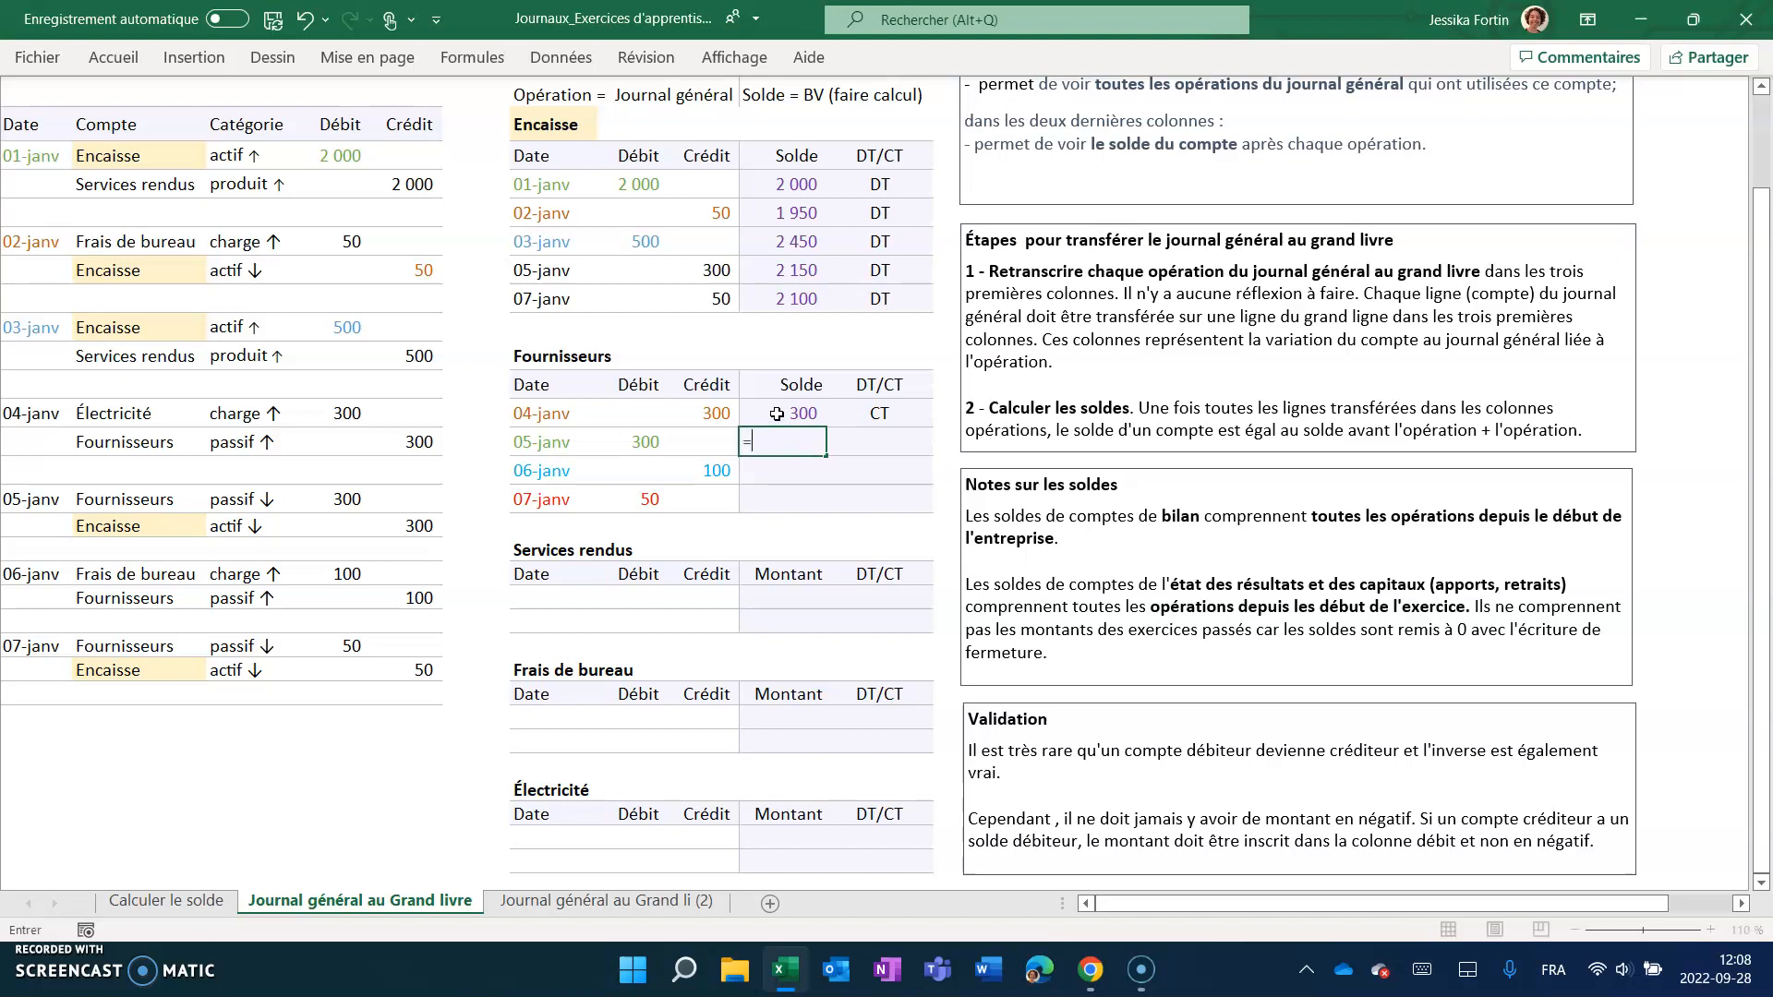
click(780, 414)
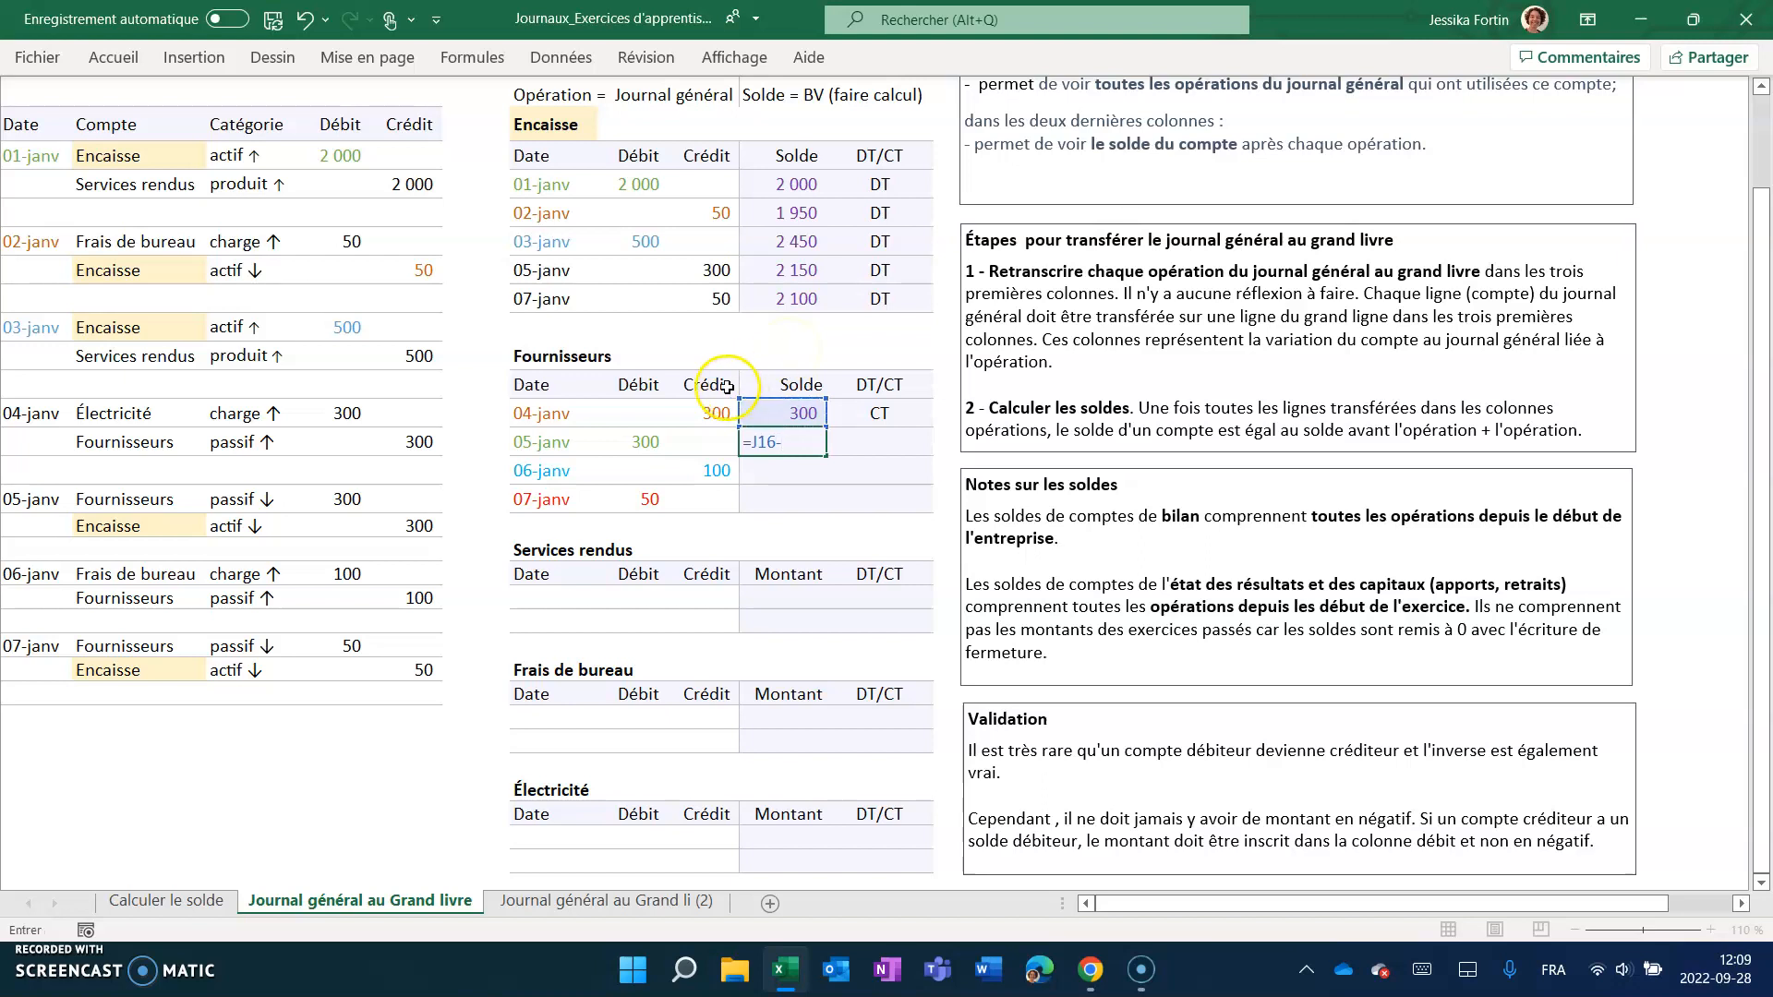
click(639, 442)
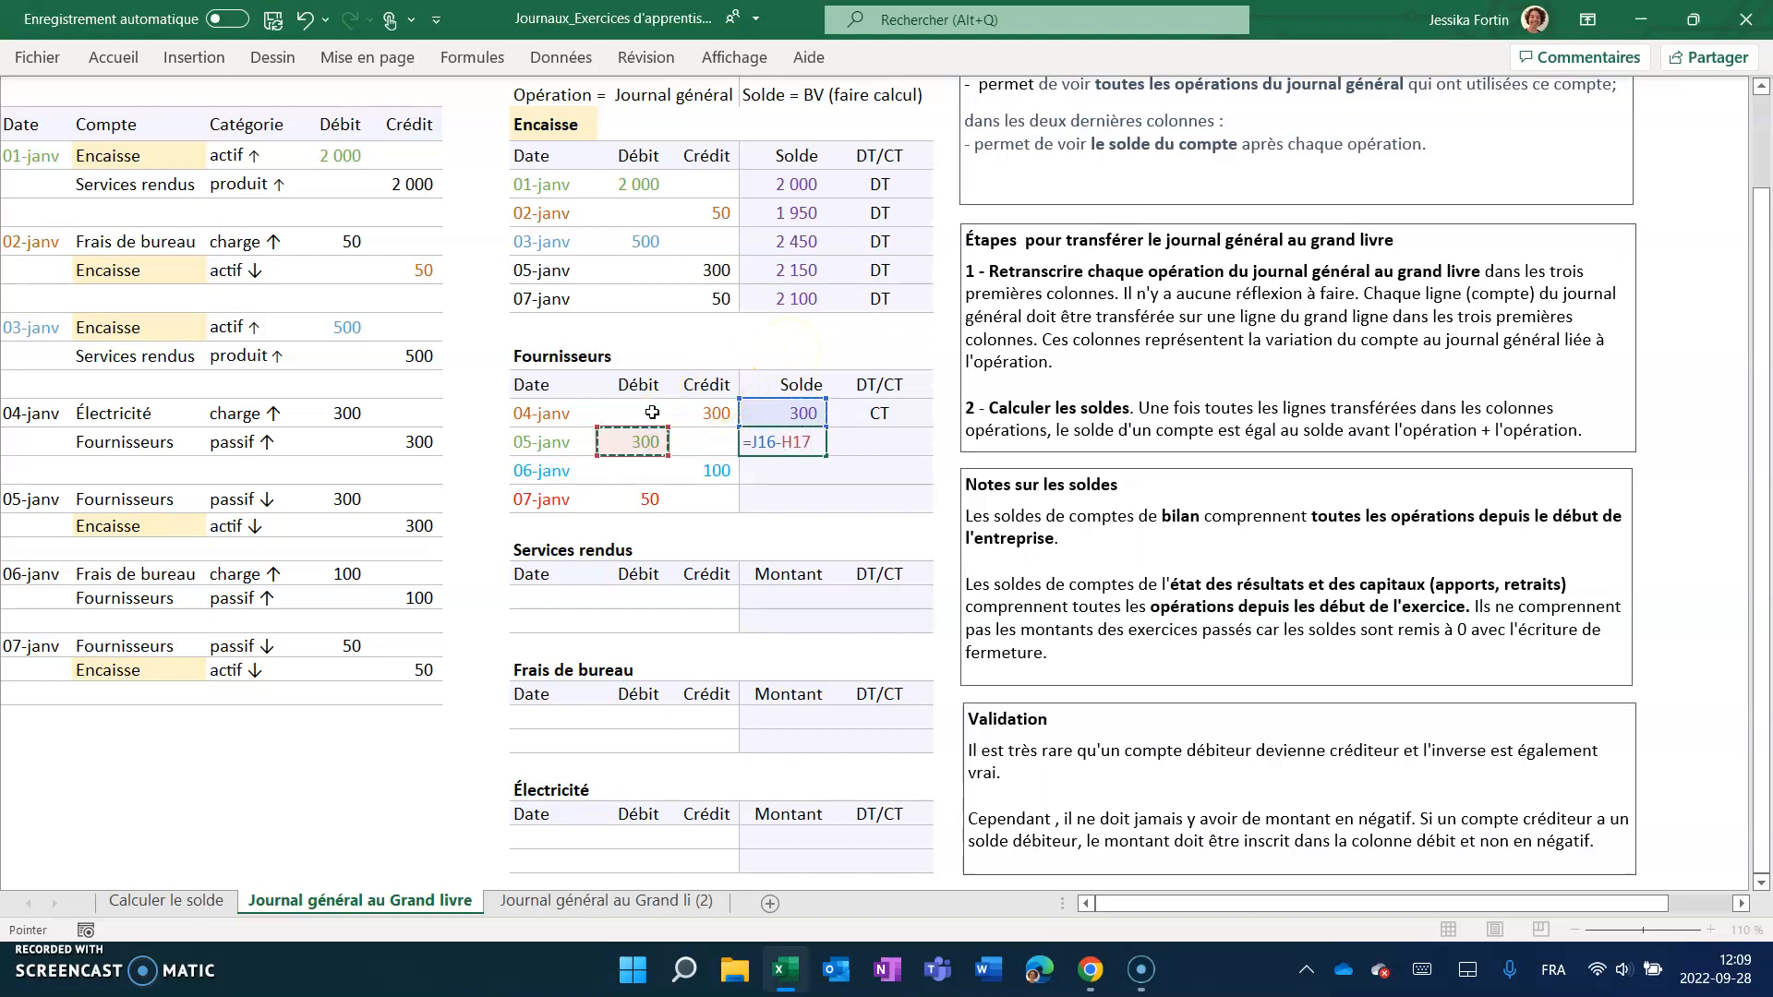
click(716, 442)
key(Return)
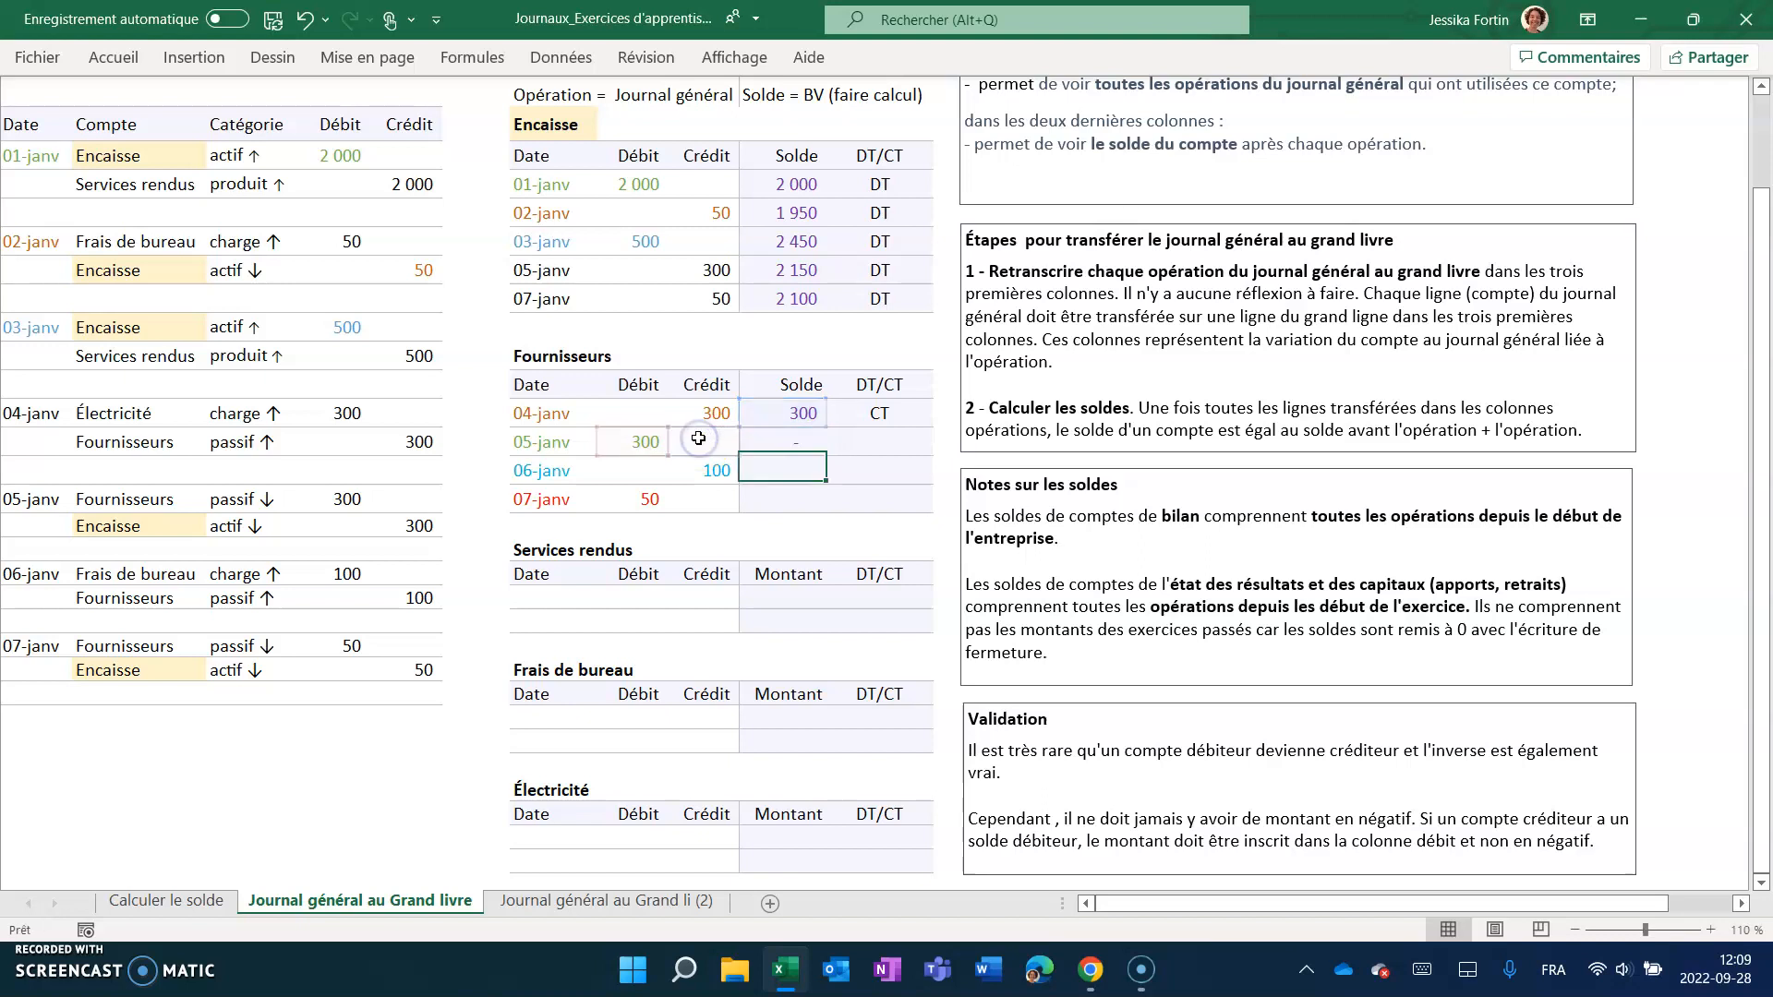
drag(801, 412, 873, 421)
click(646, 442)
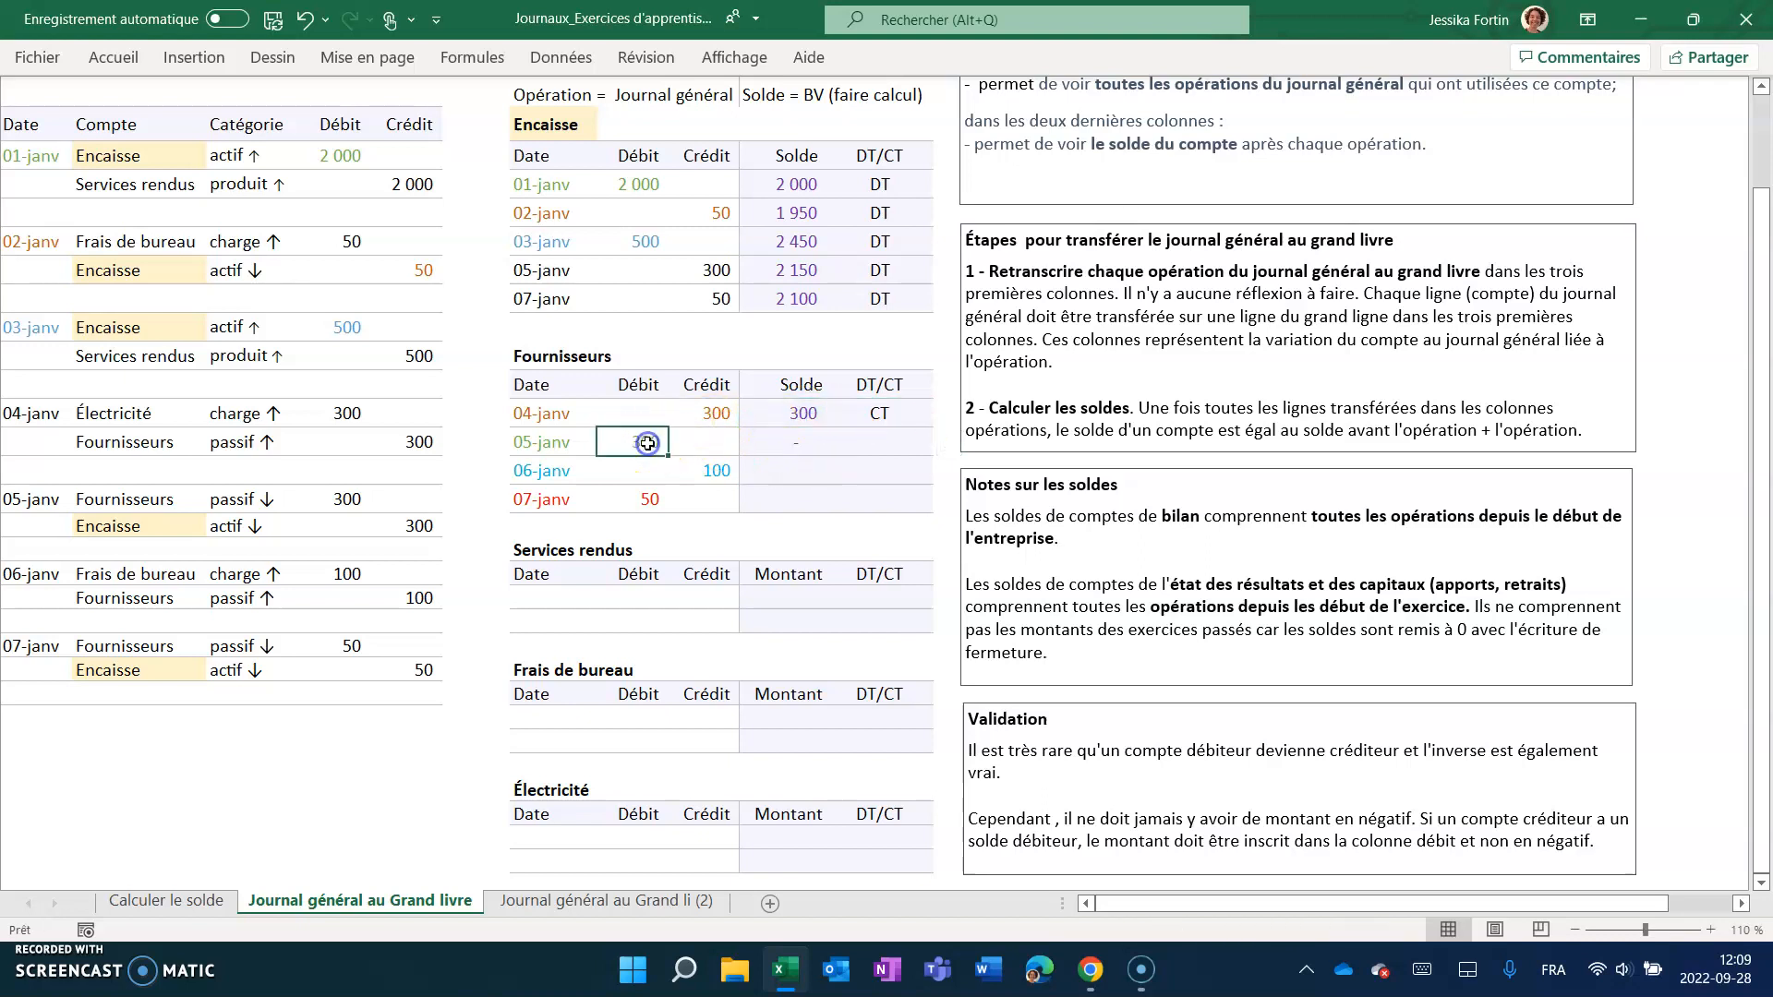
Copy the 05-janv Solde formula down through the 07-janv Fournisseurs row and check the copied 06-janv formula.
click(792, 443)
drag(828, 461, 826, 506)
double_click(802, 468)
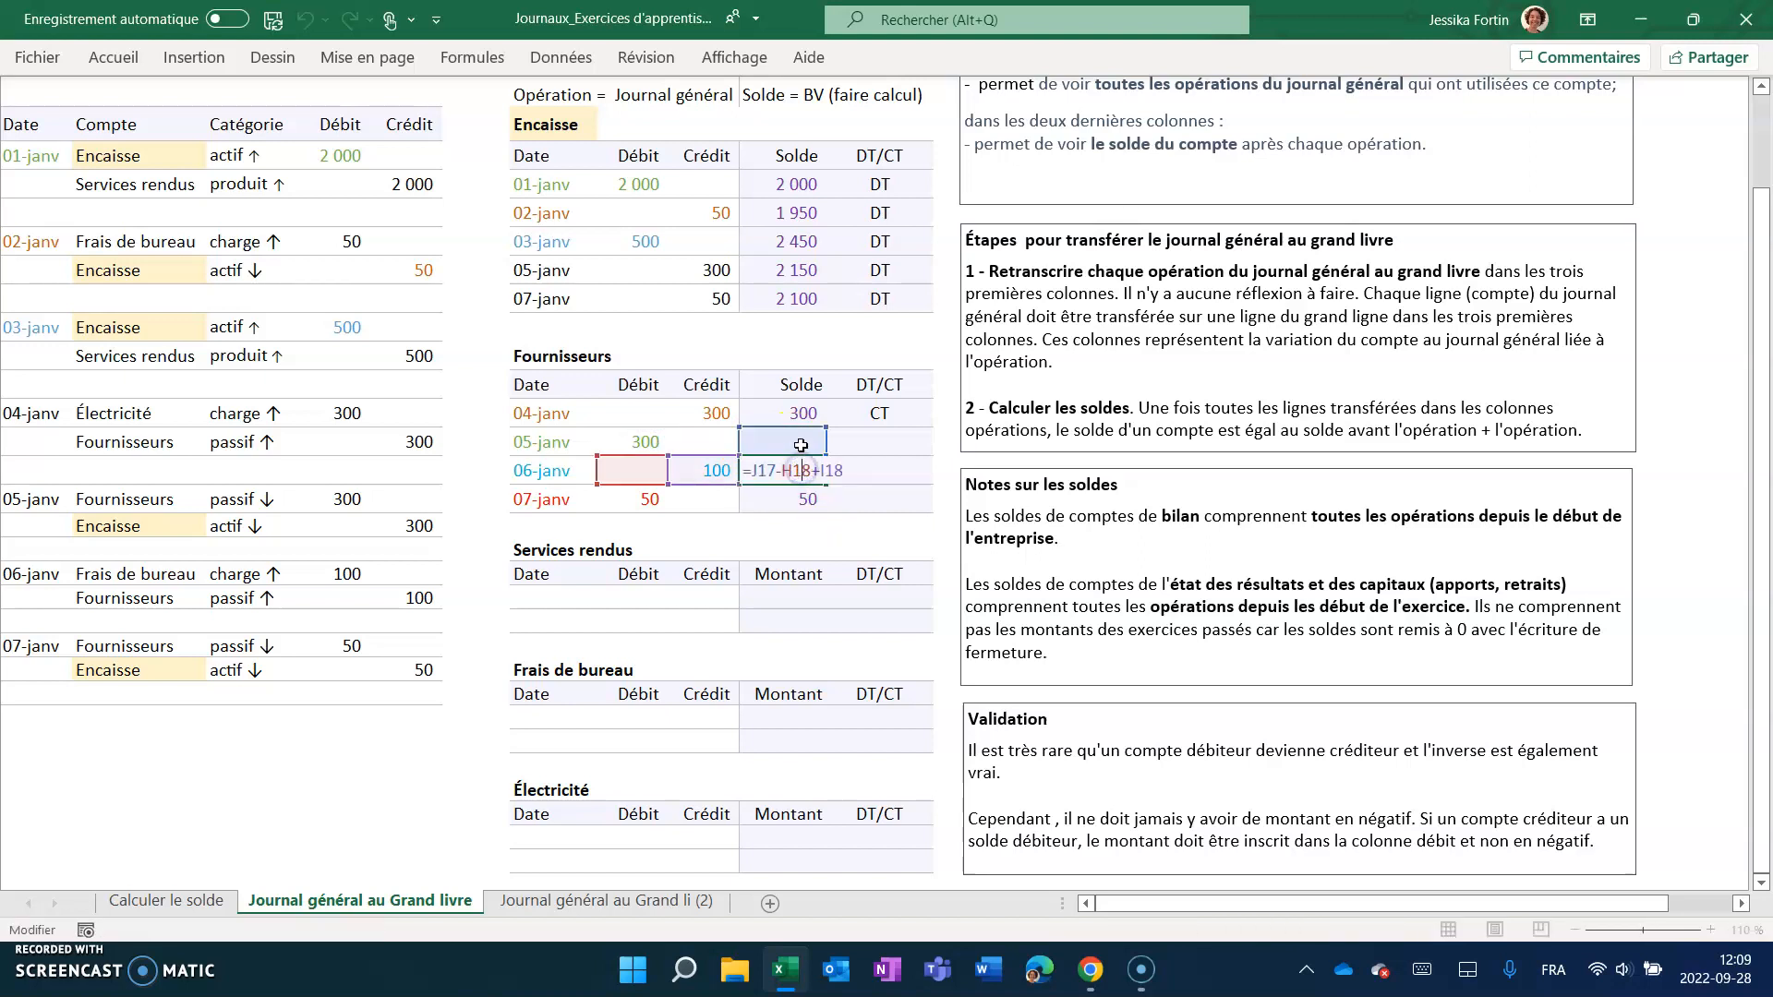
key(Return)
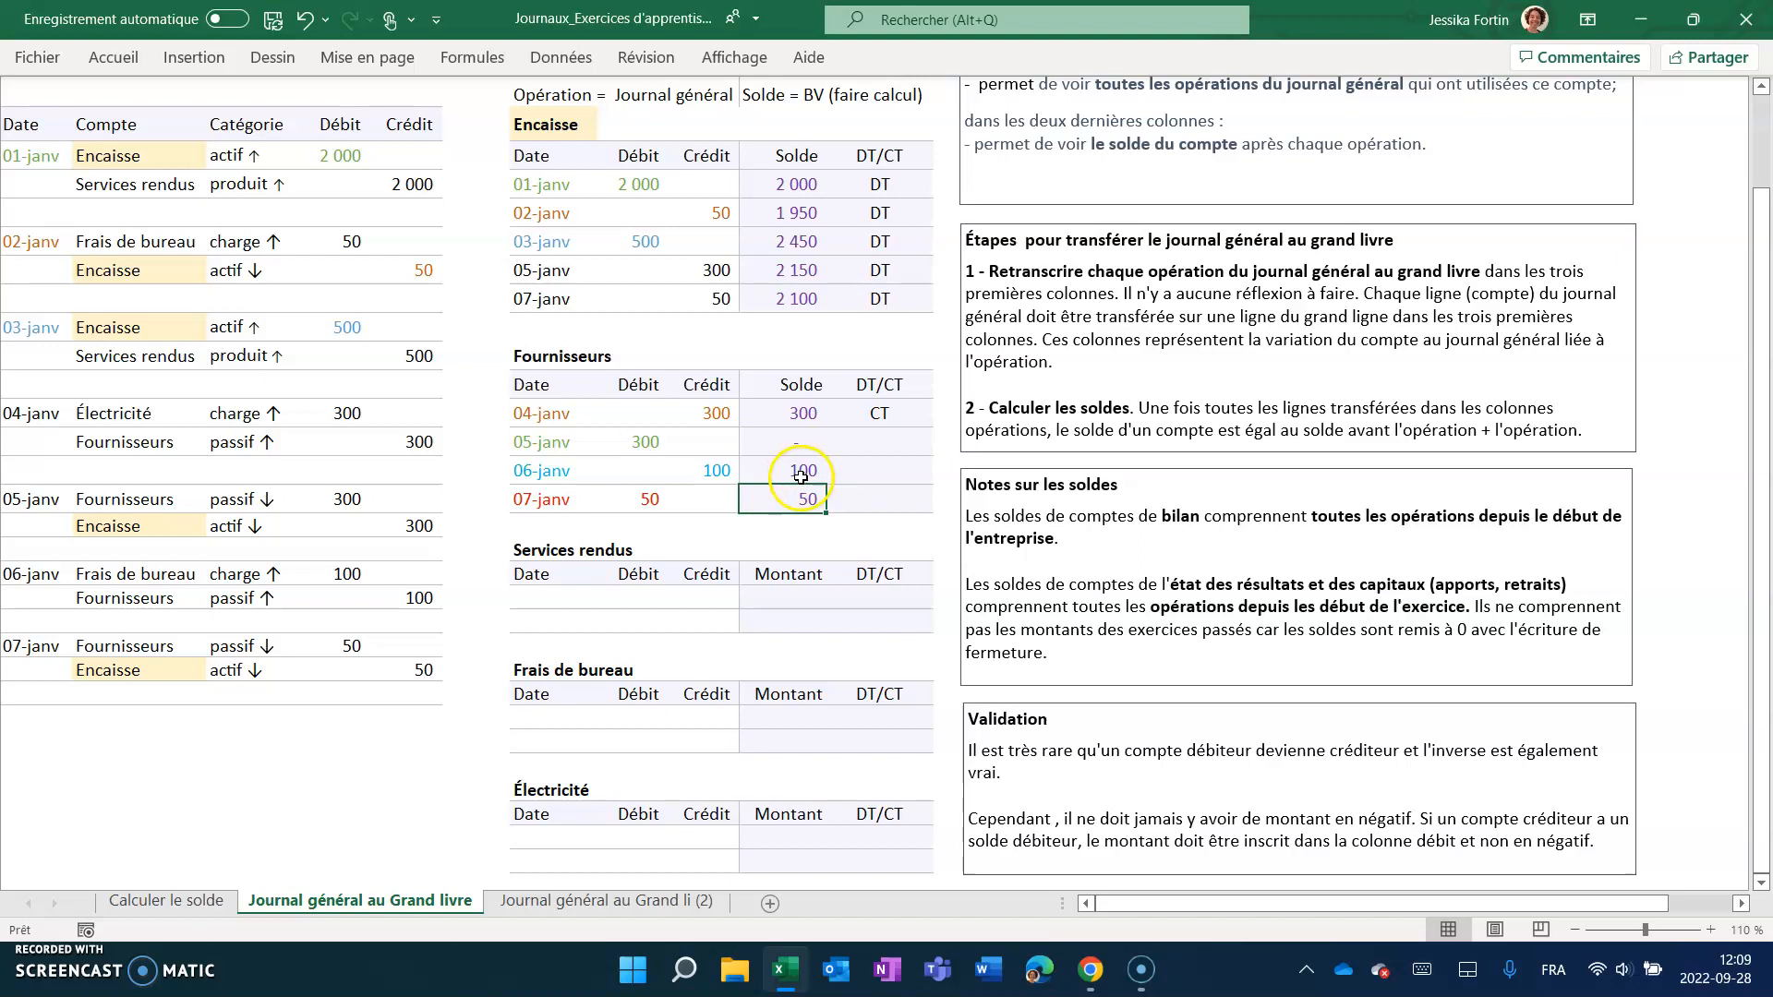
Mark the 06-janv and 07-janv Fournisseurs balances as CT in the DT/CT column.
click(850, 471)
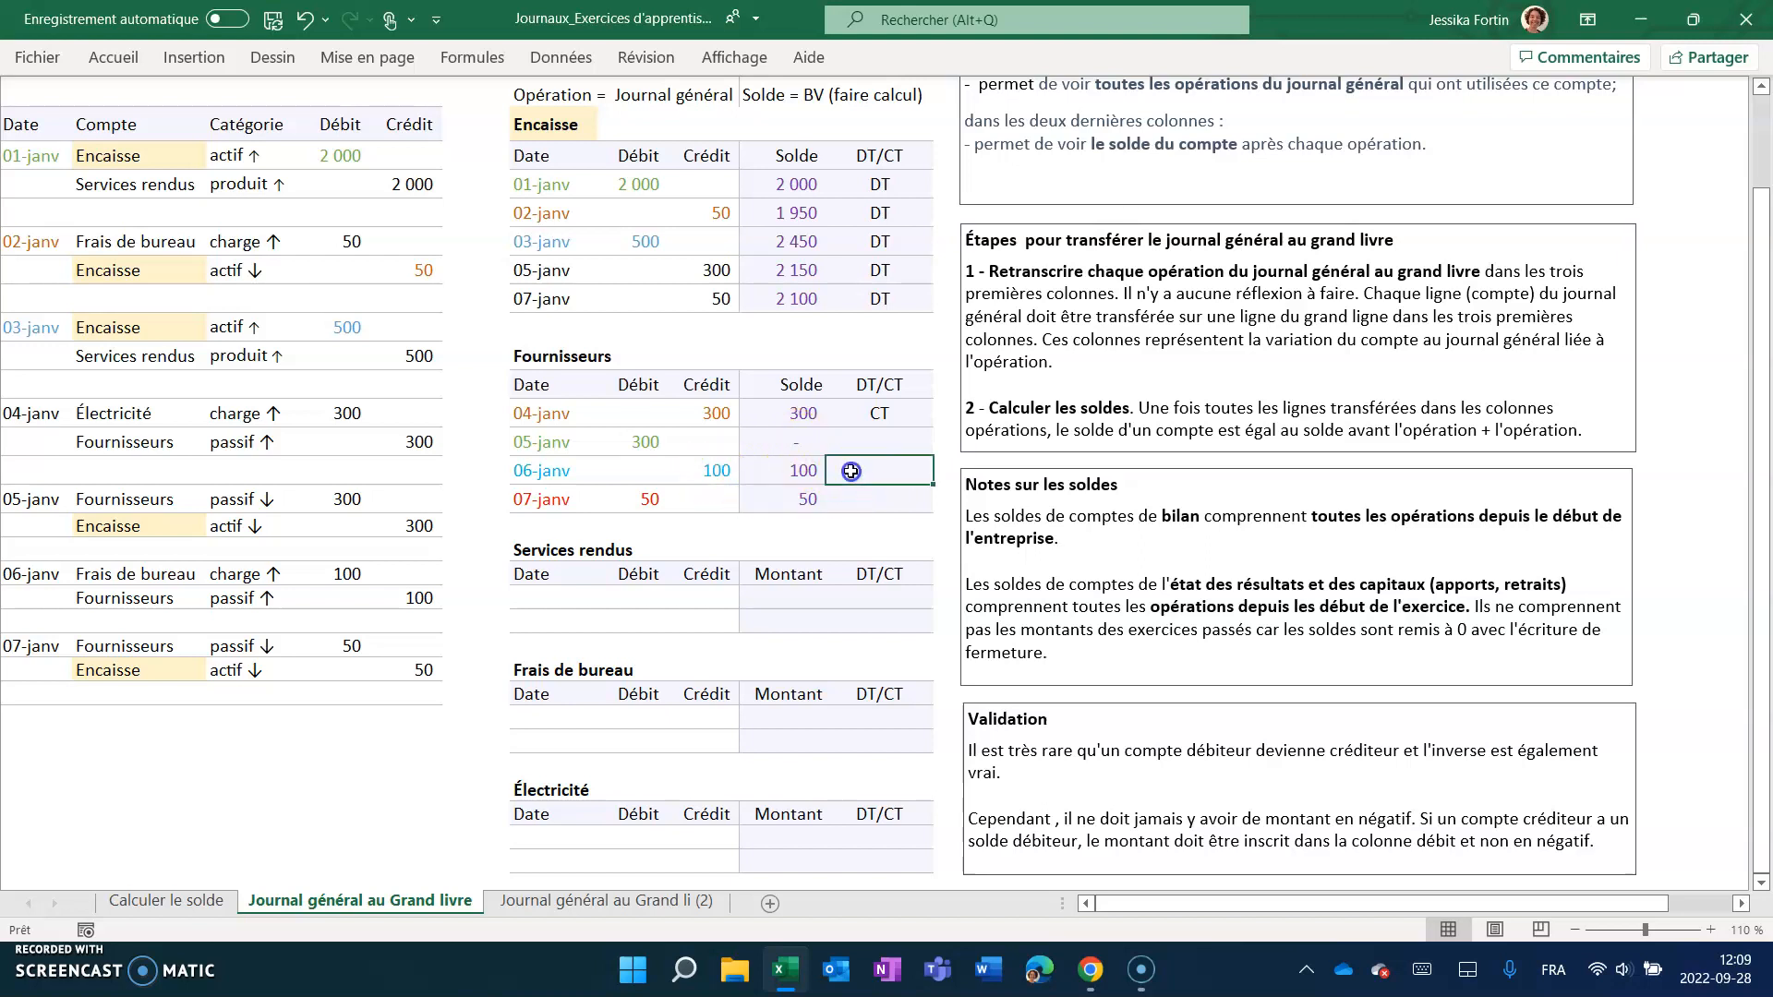
text(CT)
key(Return)
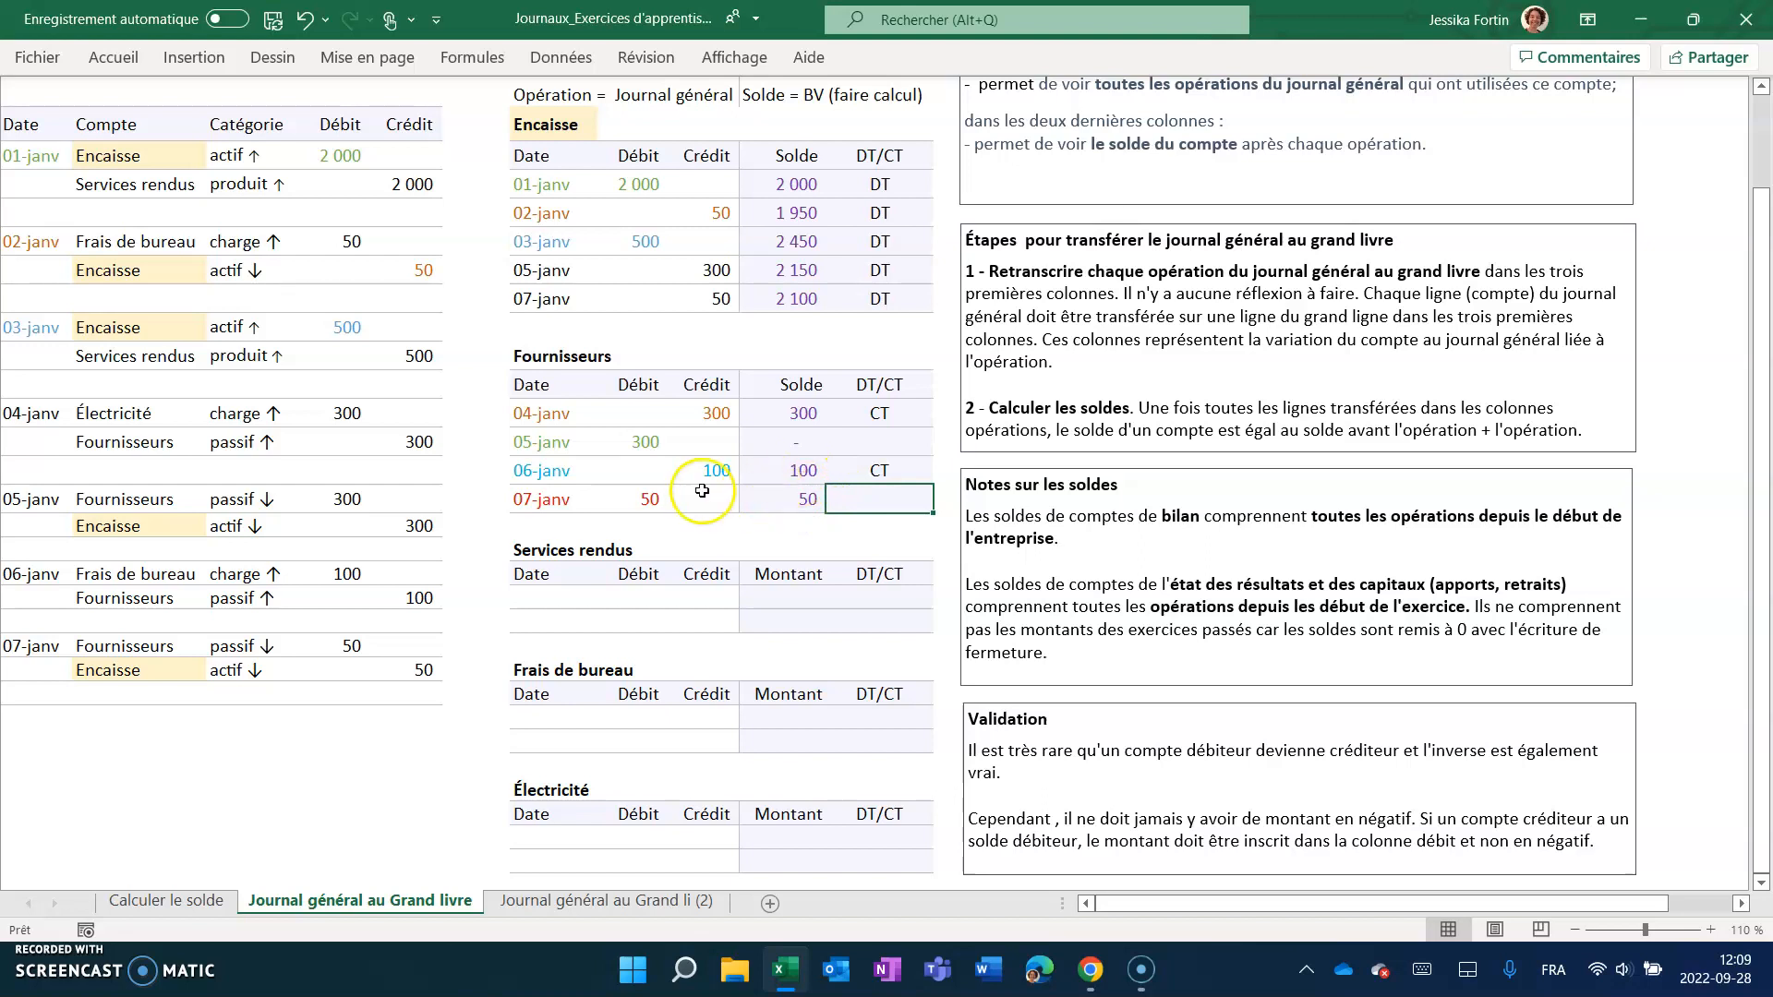
click(796, 504)
click(860, 499)
text(CT)
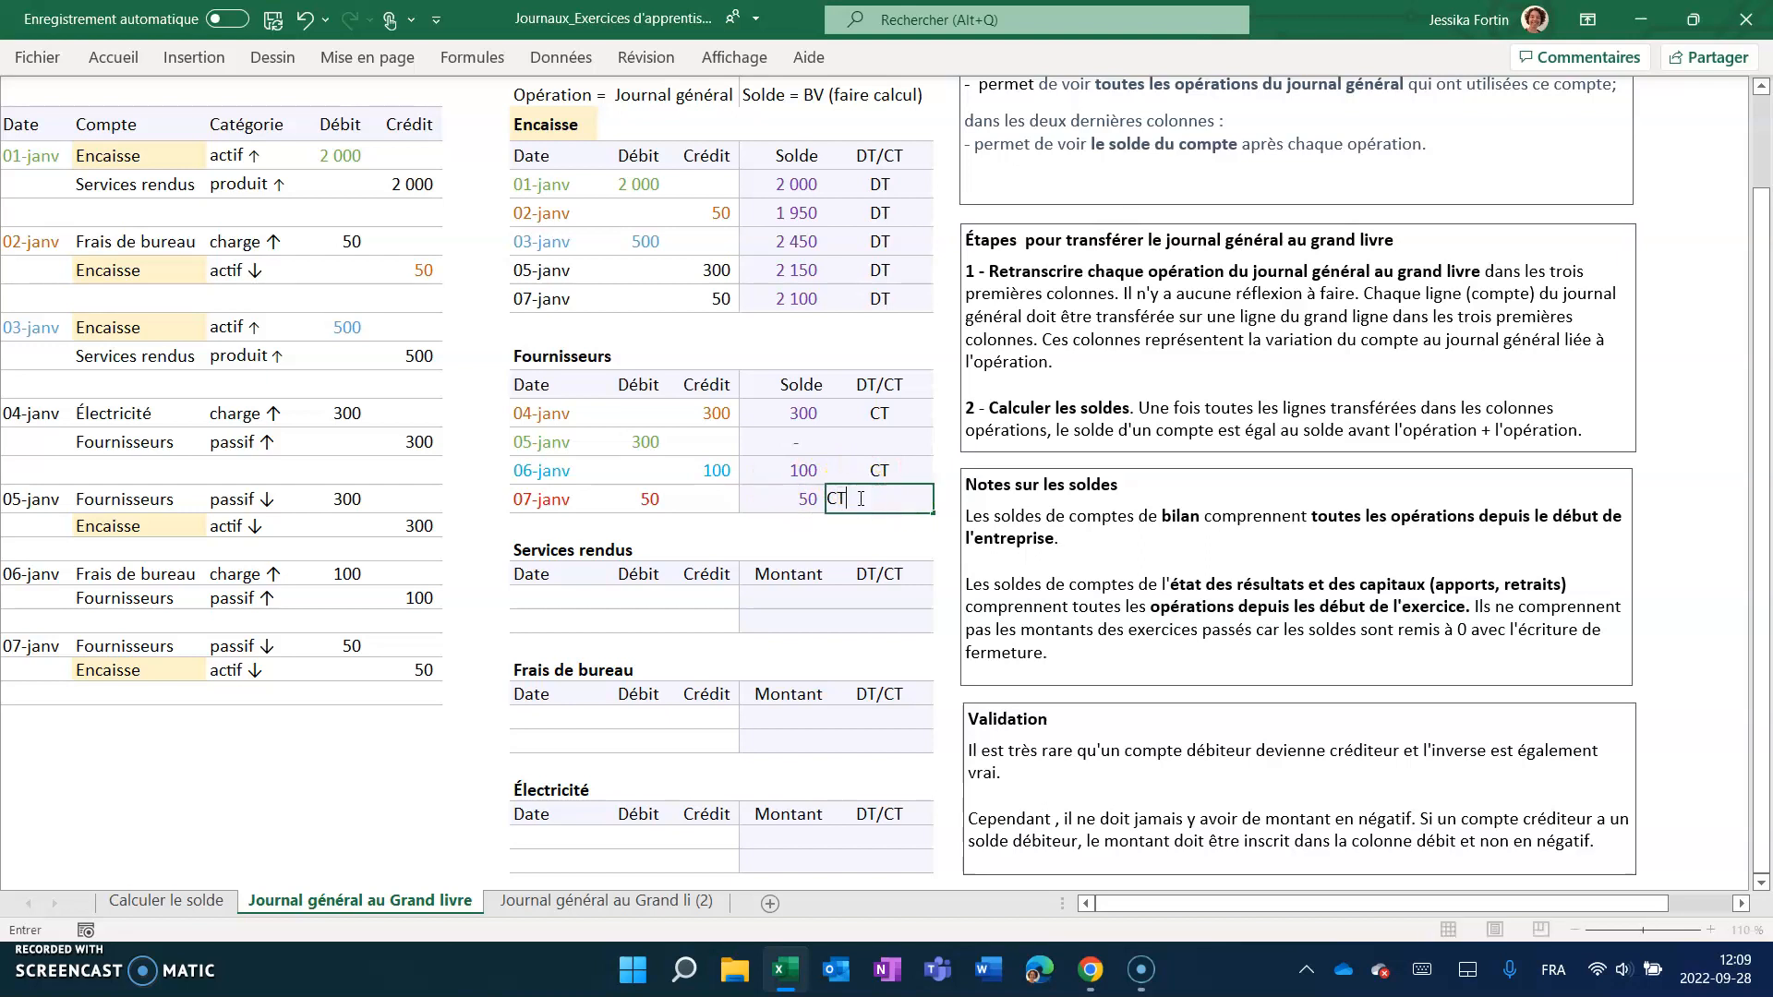
key(Return)
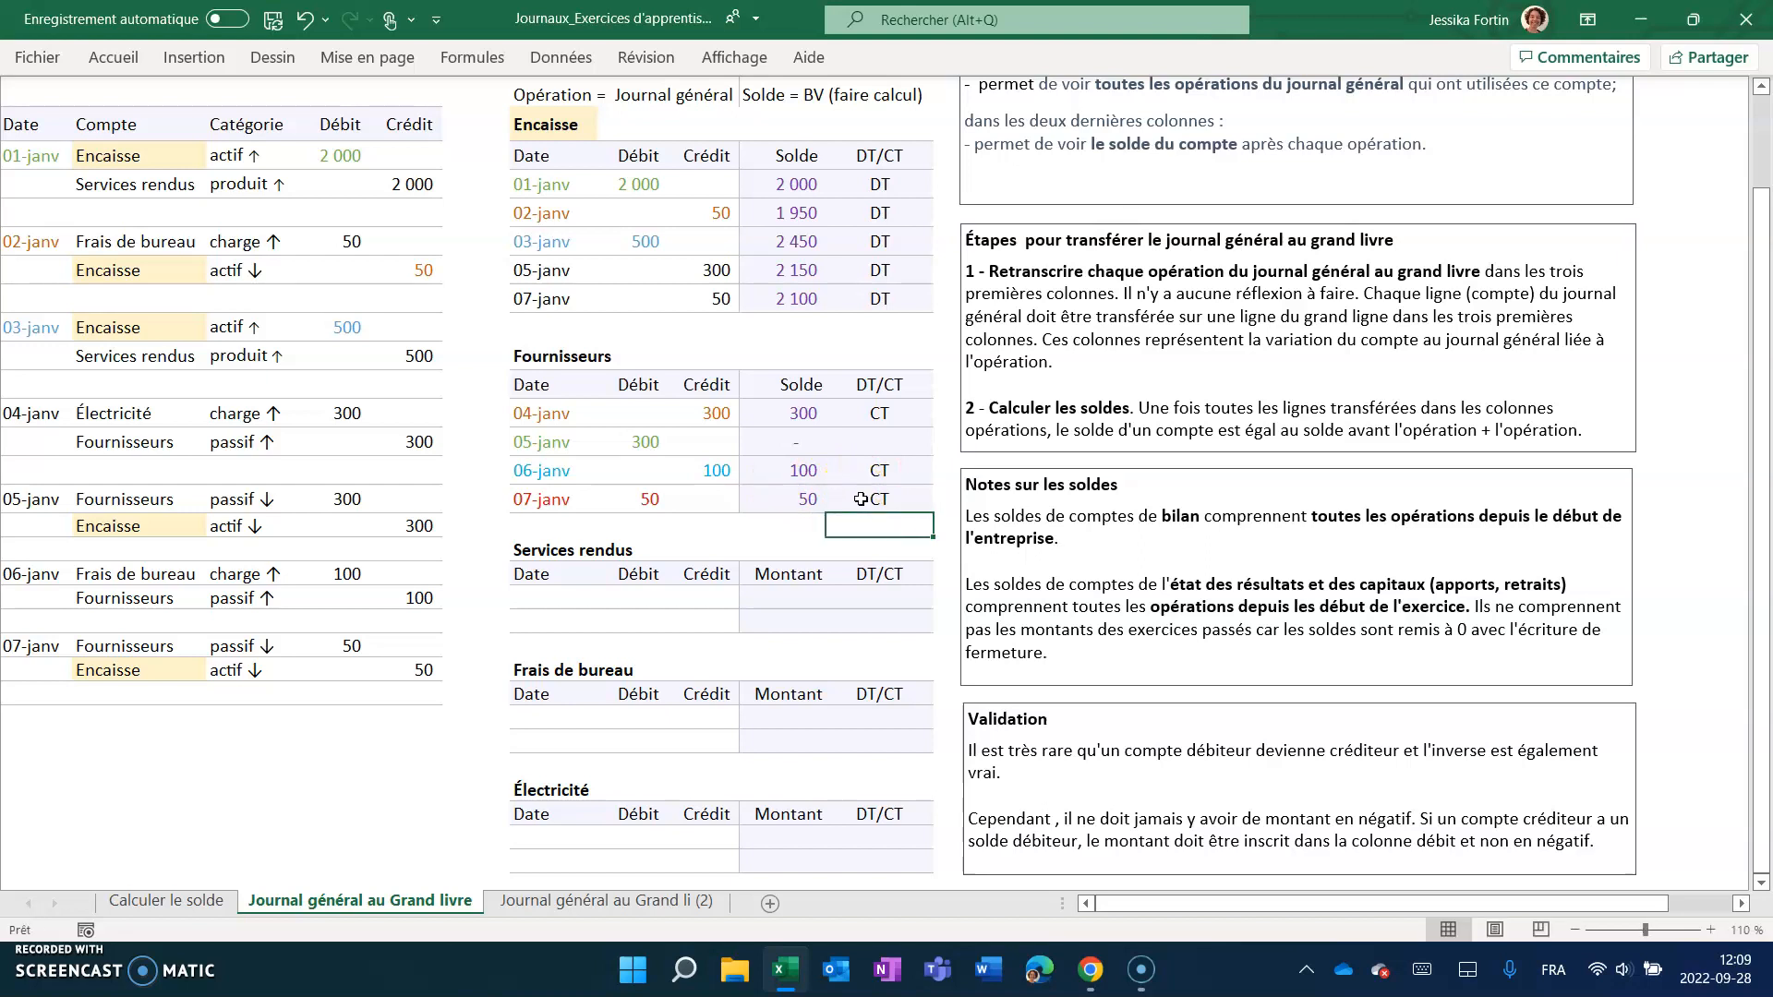